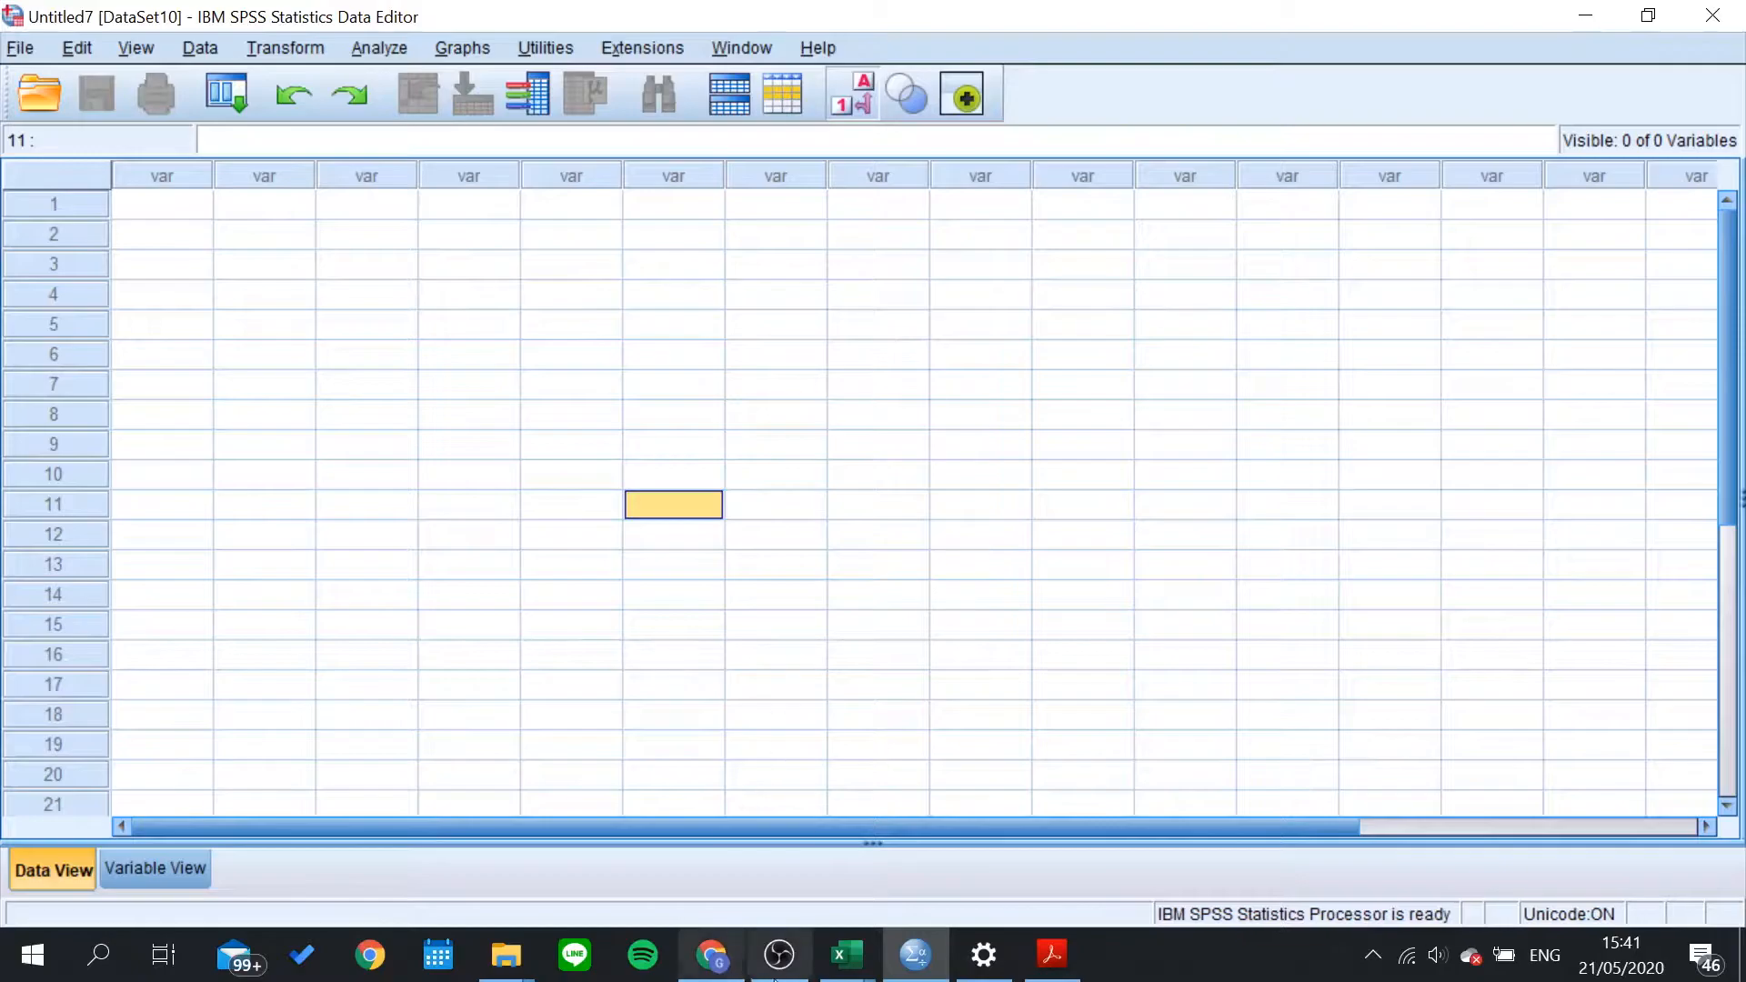
Step: Switch to the hotel workbook in Excel and examine the Hotel Melati and Hotel Berbintang occupancy columns on Sheet2
{"action": "mouse_move", "coordinate": [846, 955]}
{"action": "left_click", "coordinate": [794, 904]}
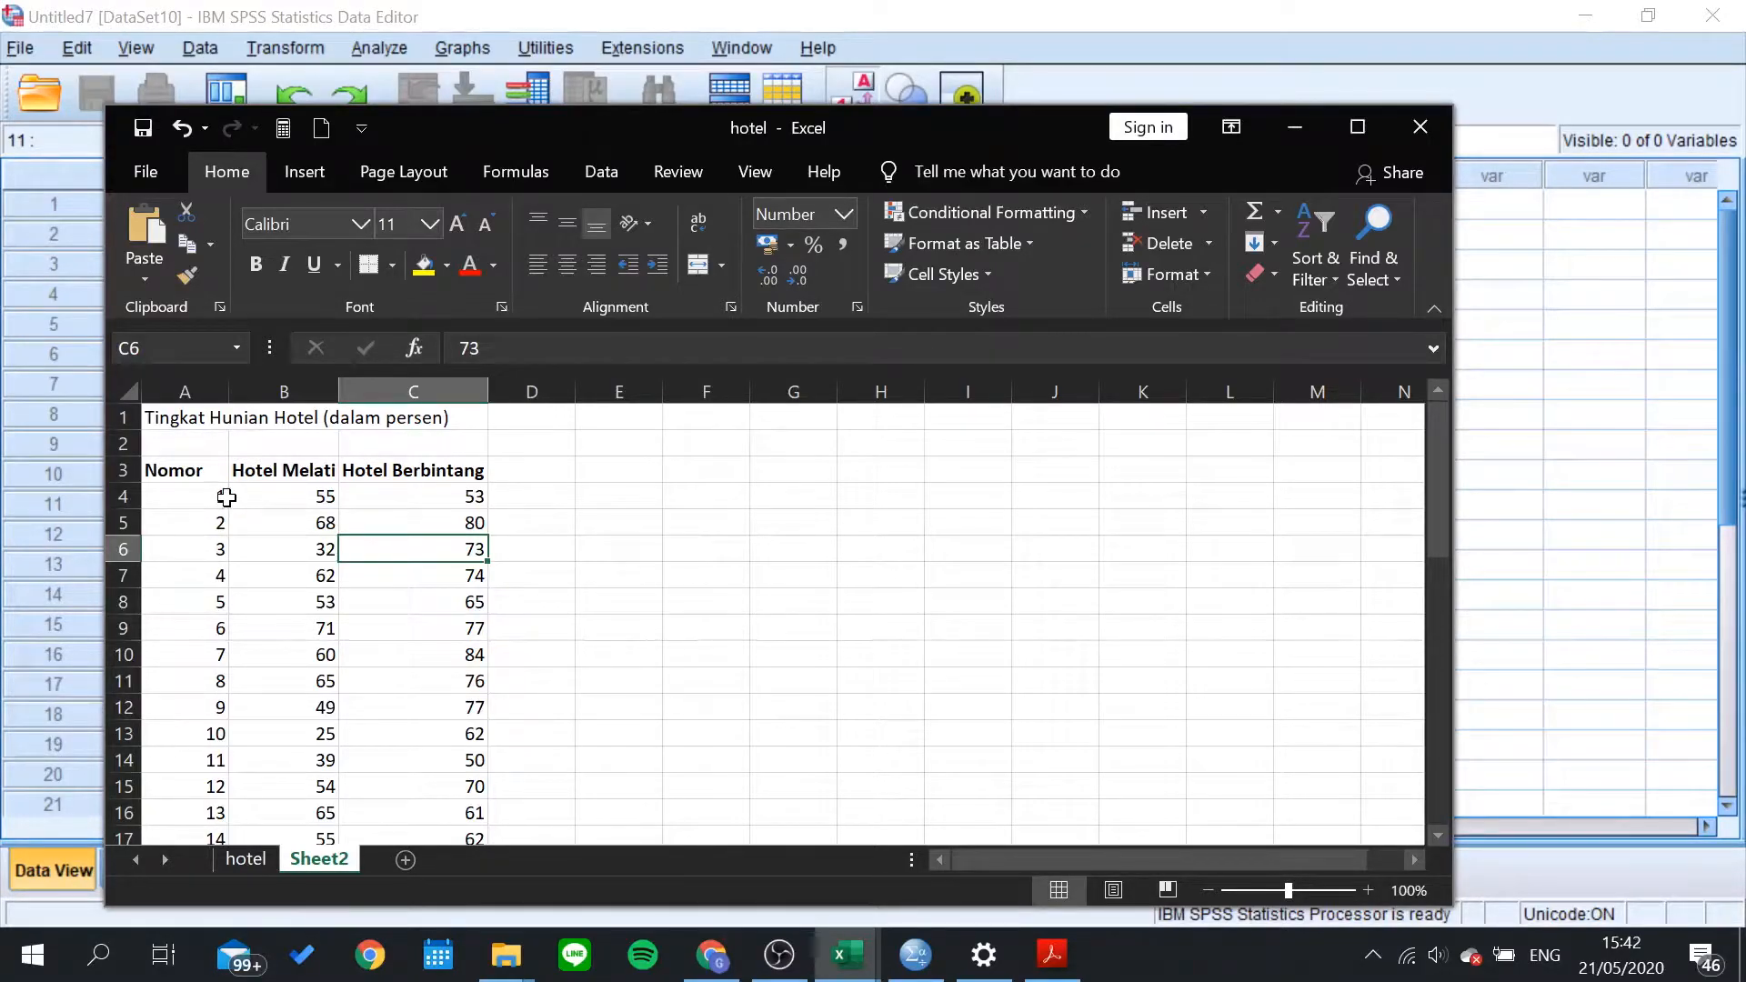
{"action": "scroll", "coordinate": [327, 568], "scroll_direction": "down", "scroll_amount": 2}
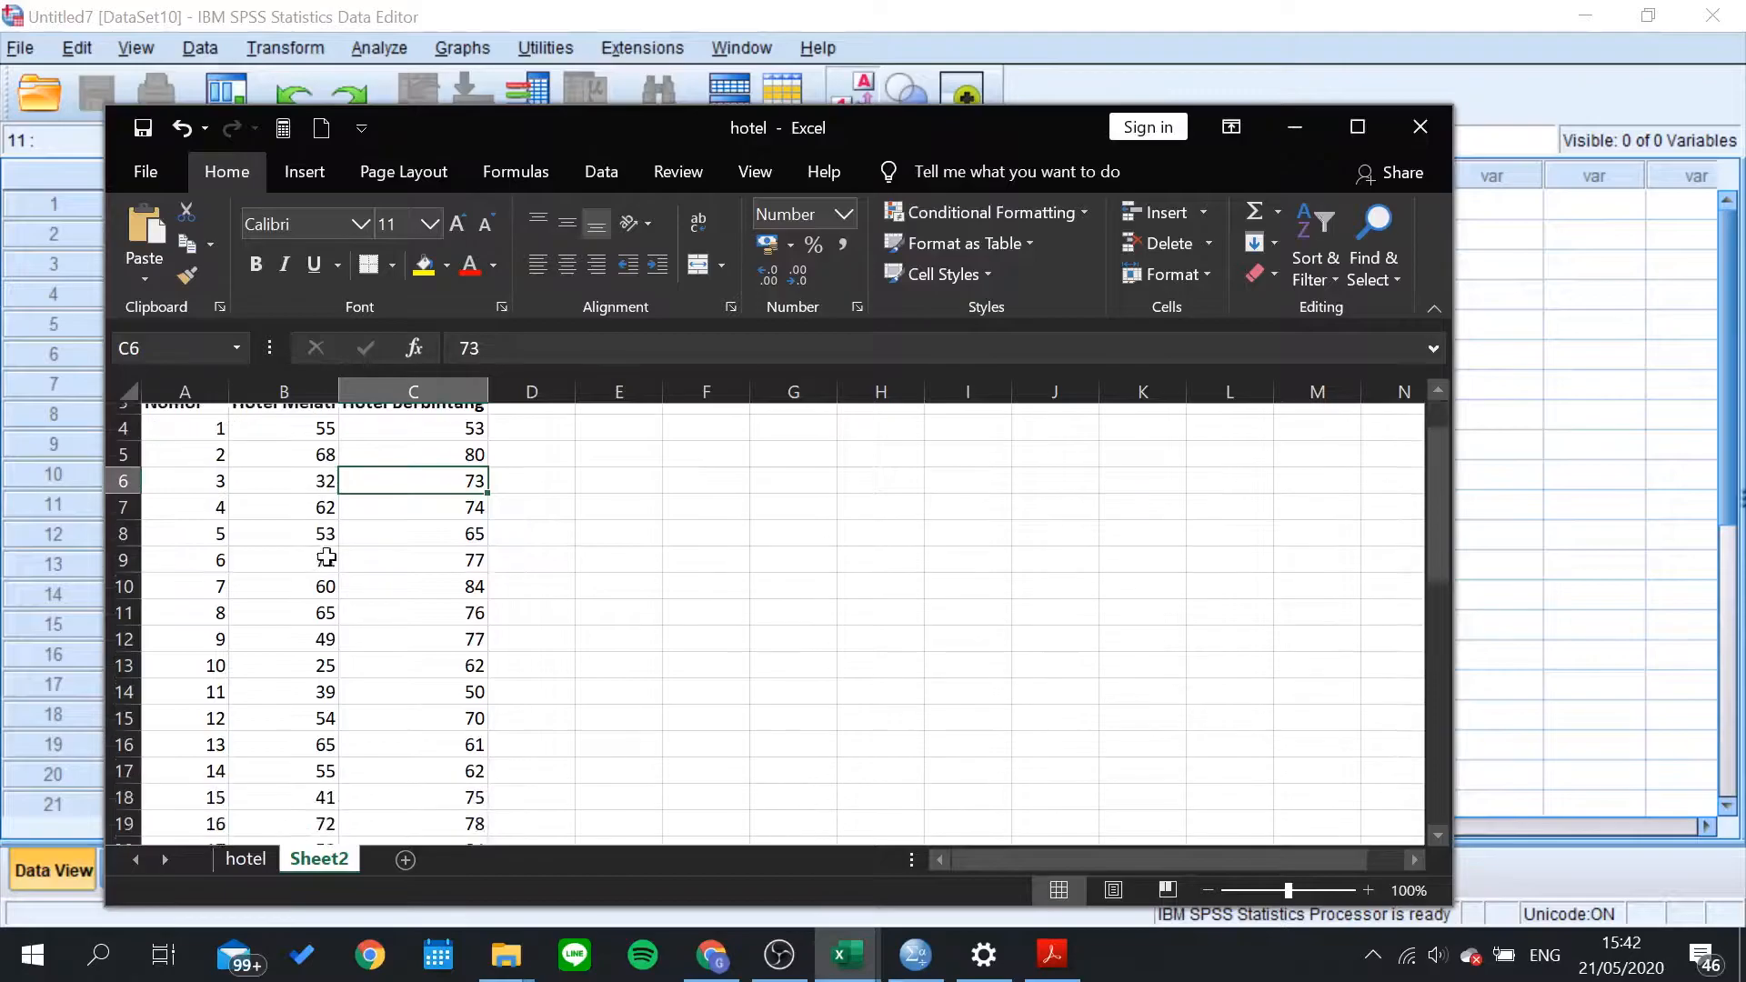
{"action": "scroll", "coordinate": [327, 569], "scroll_direction": "down", "scroll_amount": 1}
{"action": "scroll", "coordinate": [325, 601], "scroll_direction": "up", "scroll_amount": 3}
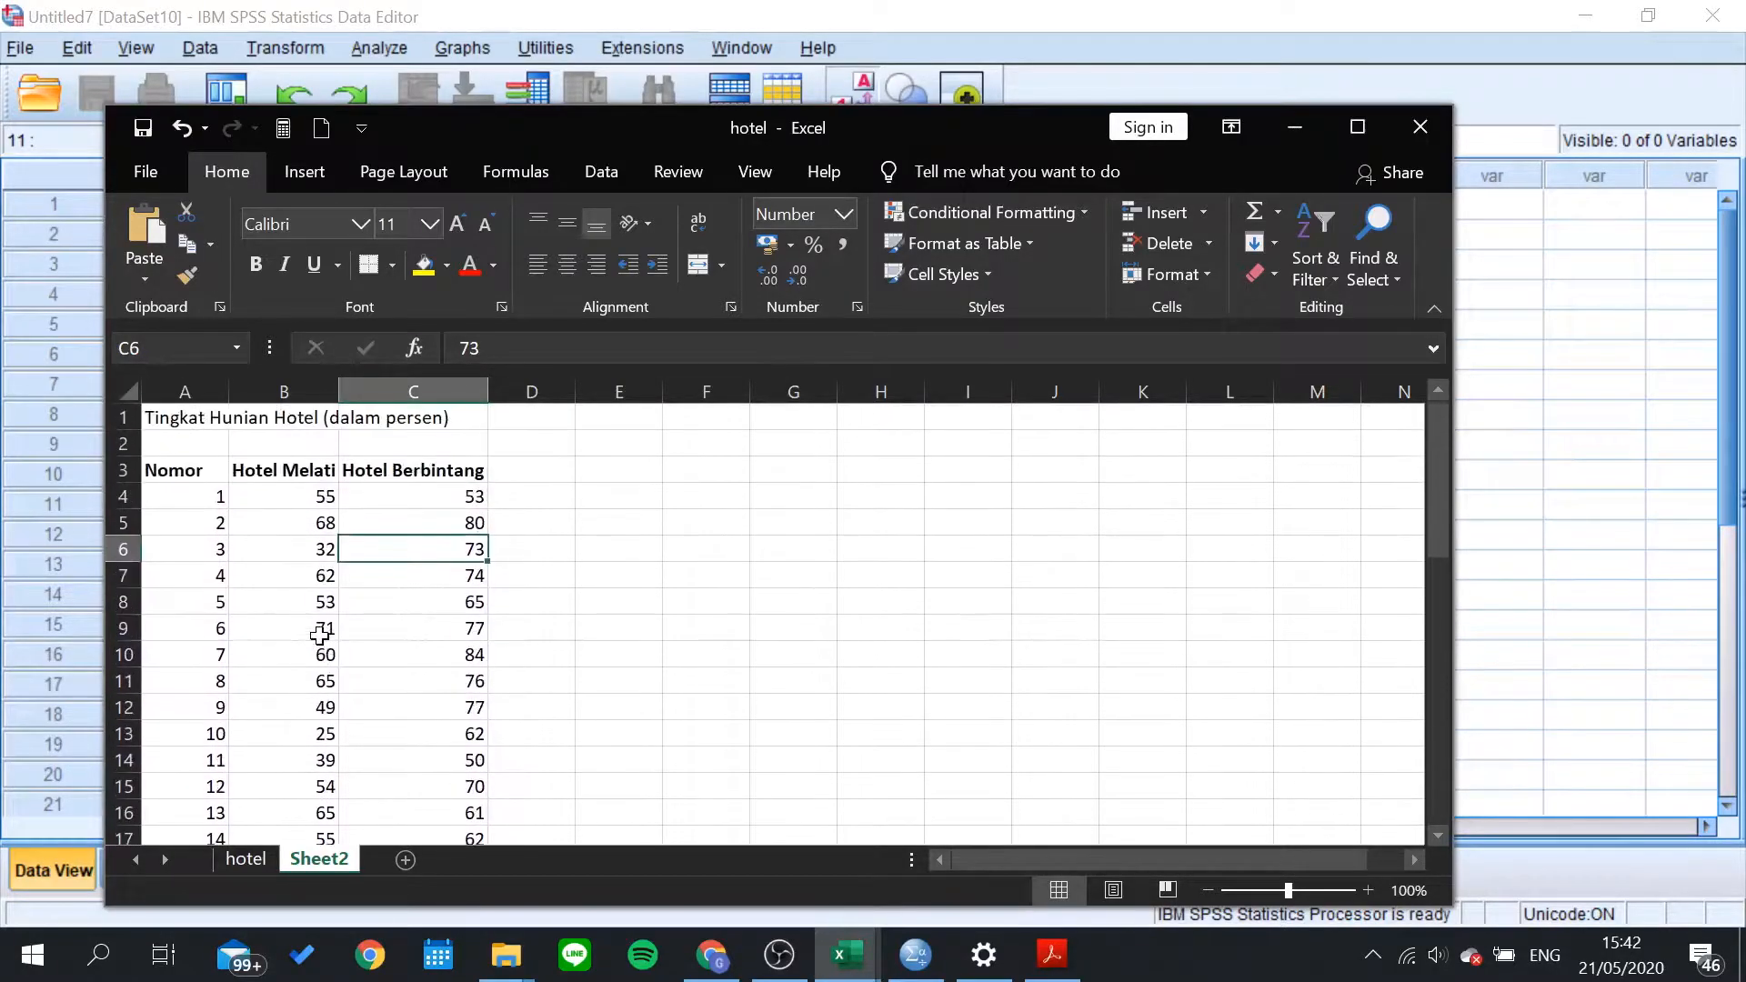
{"action": "scroll", "coordinate": [324, 628], "scroll_direction": "down", "scroll_amount": 2}
{"action": "scroll", "coordinate": [320, 693], "scroll_direction": "up", "scroll_amount": 2}
{"action": "left_click", "coordinate": [307, 474]}
{"action": "left_click", "coordinate": [390, 488]}
{"action": "left_click", "coordinate": [304, 472]}
{"action": "left_click", "coordinate": [378, 468]}
{"action": "left_click", "coordinate": [284, 474]}
{"action": "left_click", "coordinate": [380, 476]}
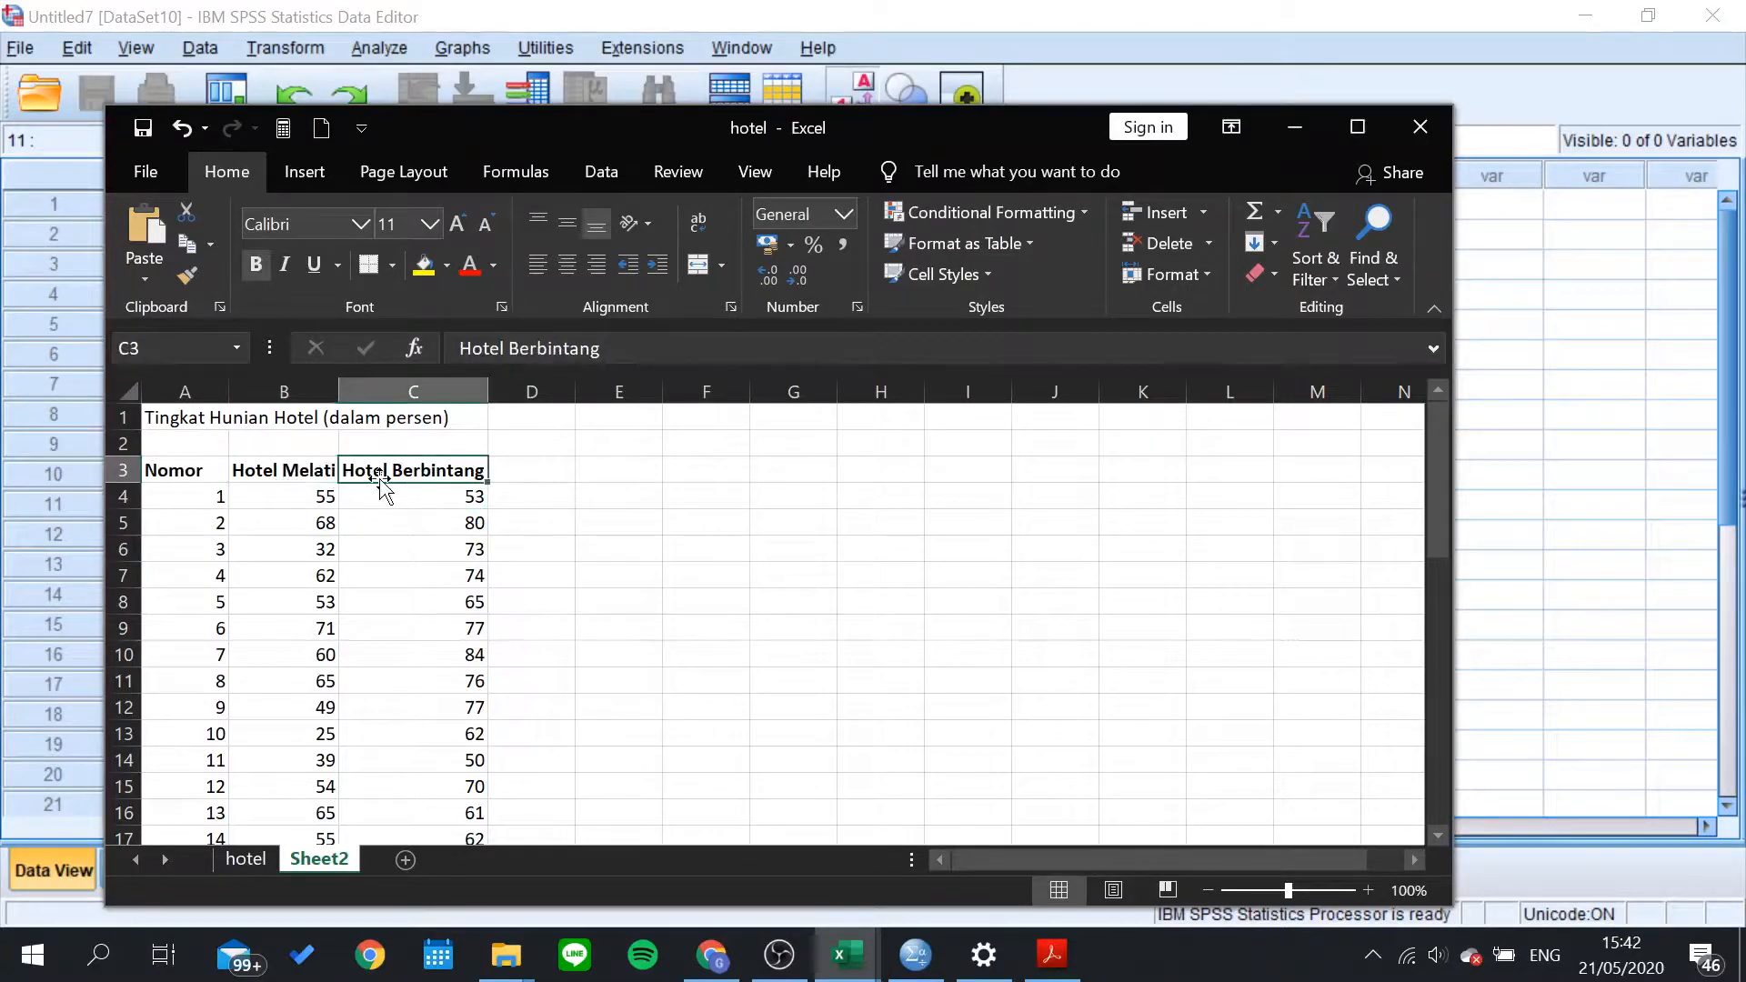
{"action": "scroll", "coordinate": [296, 605], "scroll_direction": "down", "scroll_amount": 3}
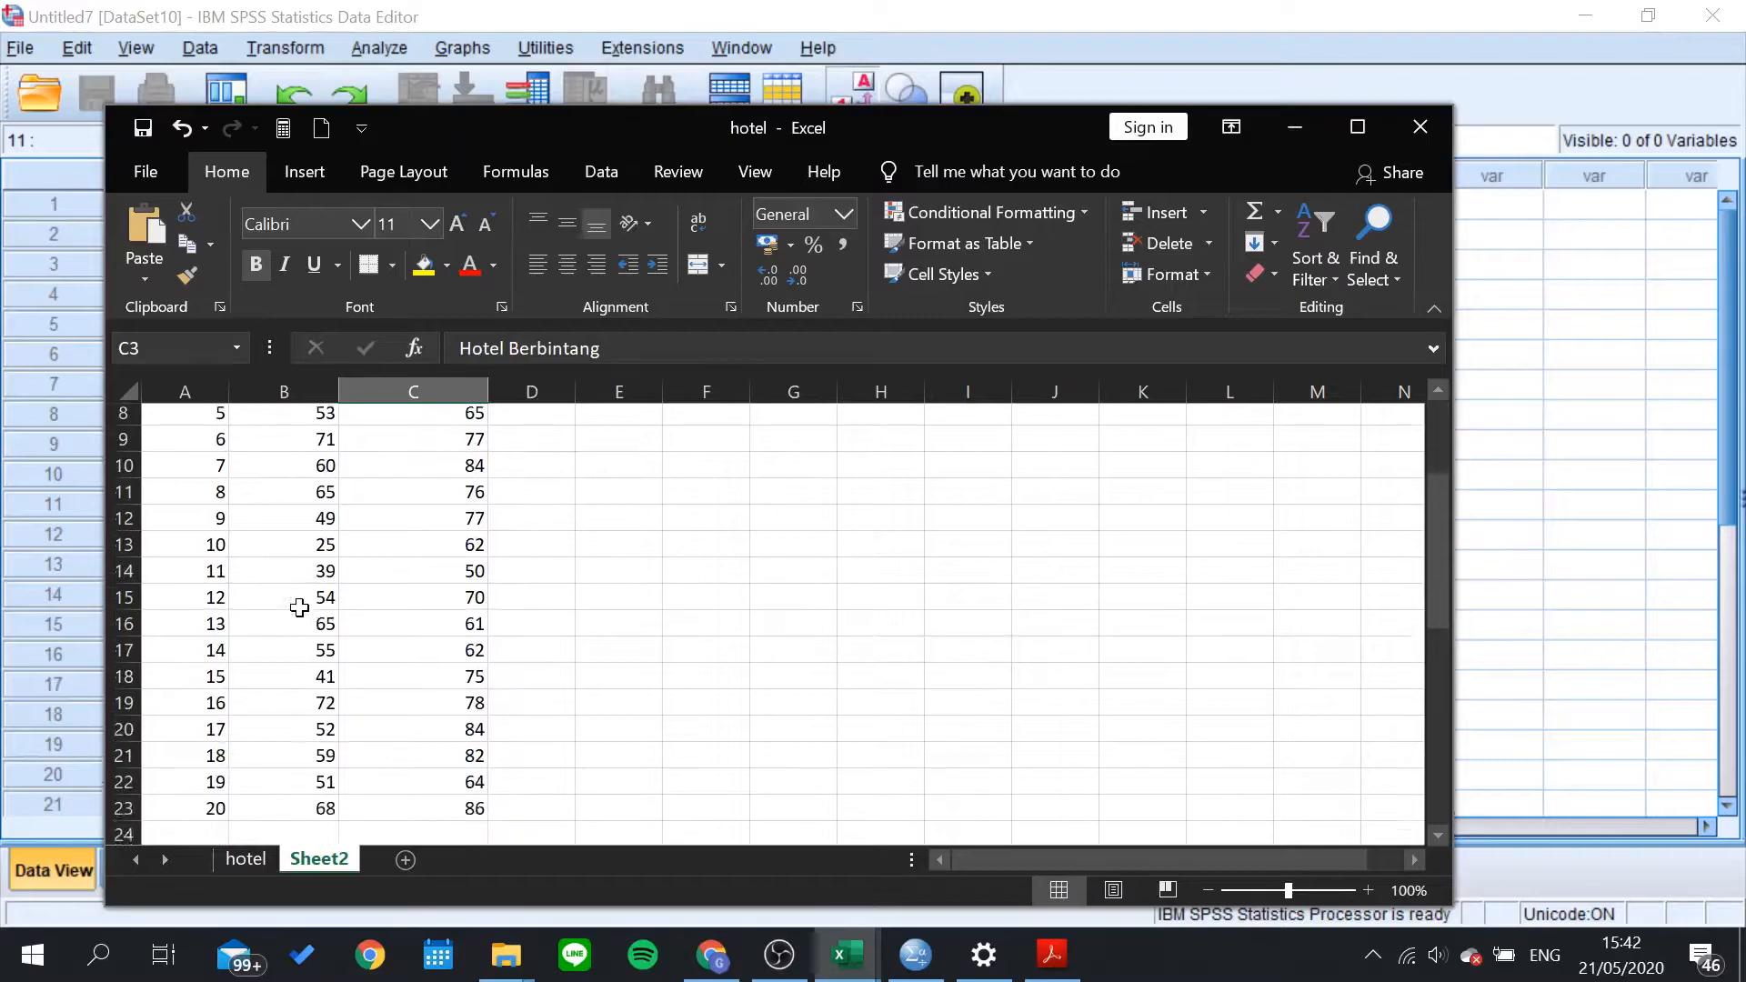
{"action": "scroll", "coordinate": [299, 608], "scroll_direction": "up", "scroll_amount": 2}
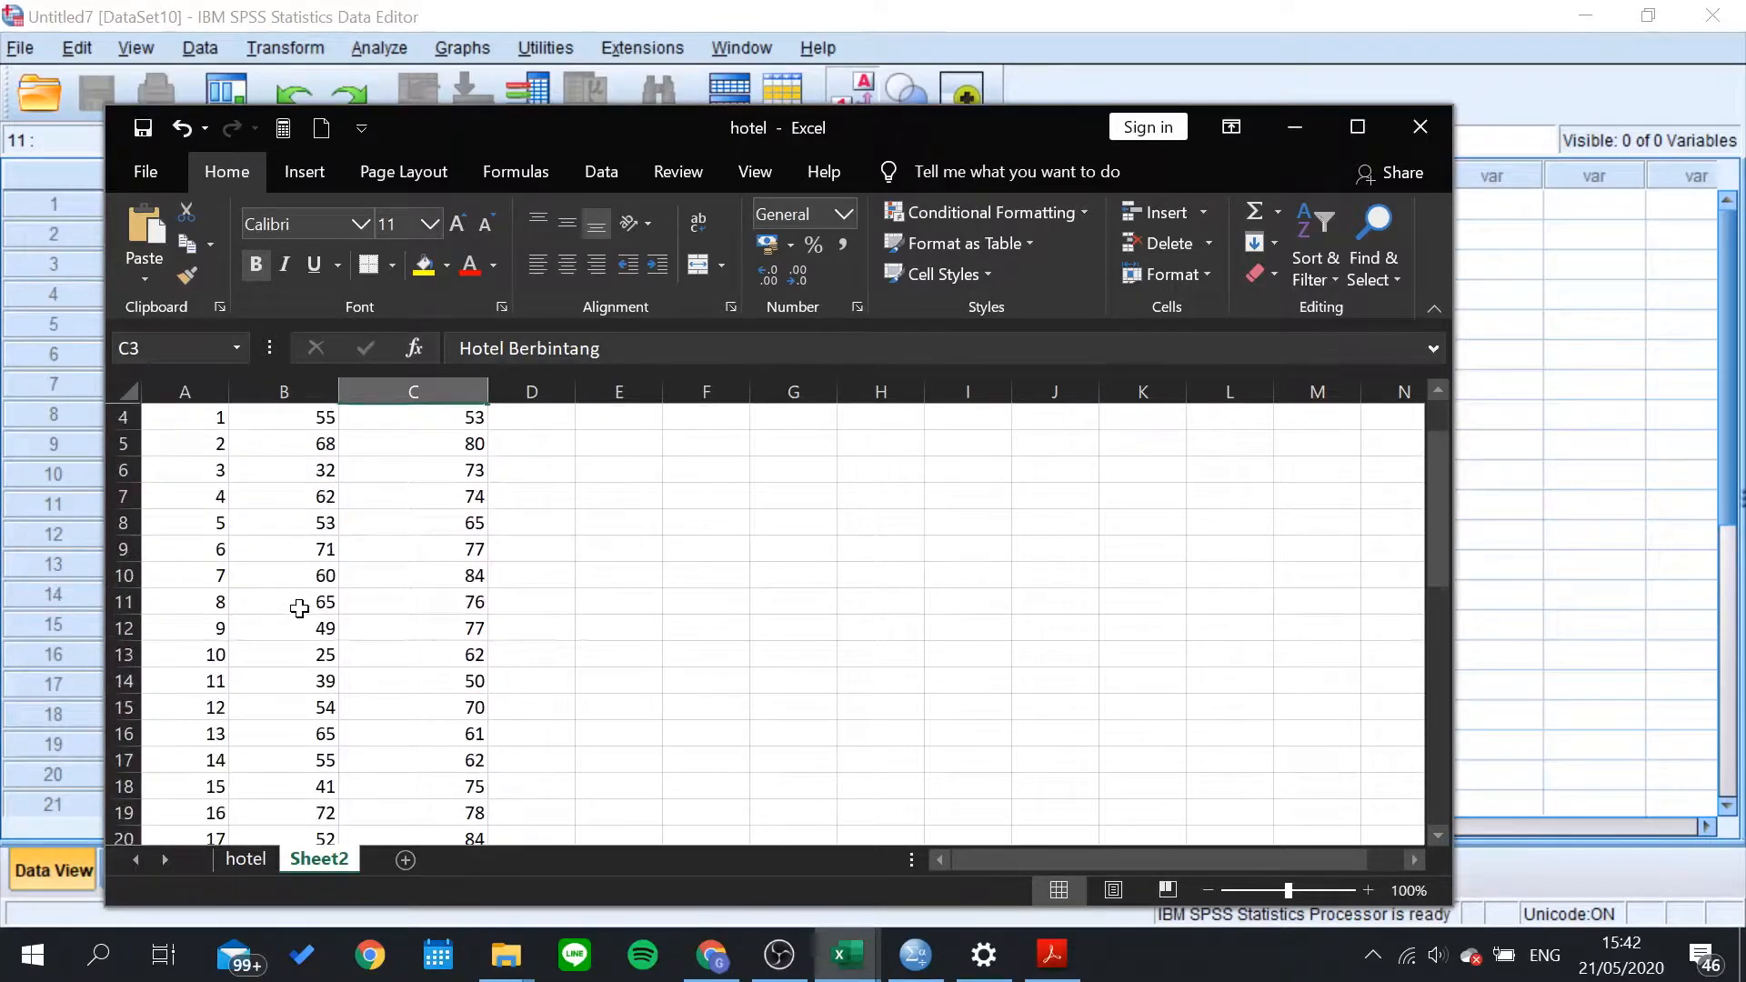
{"action": "scroll", "coordinate": [299, 608], "scroll_direction": "up", "scroll_amount": 1}
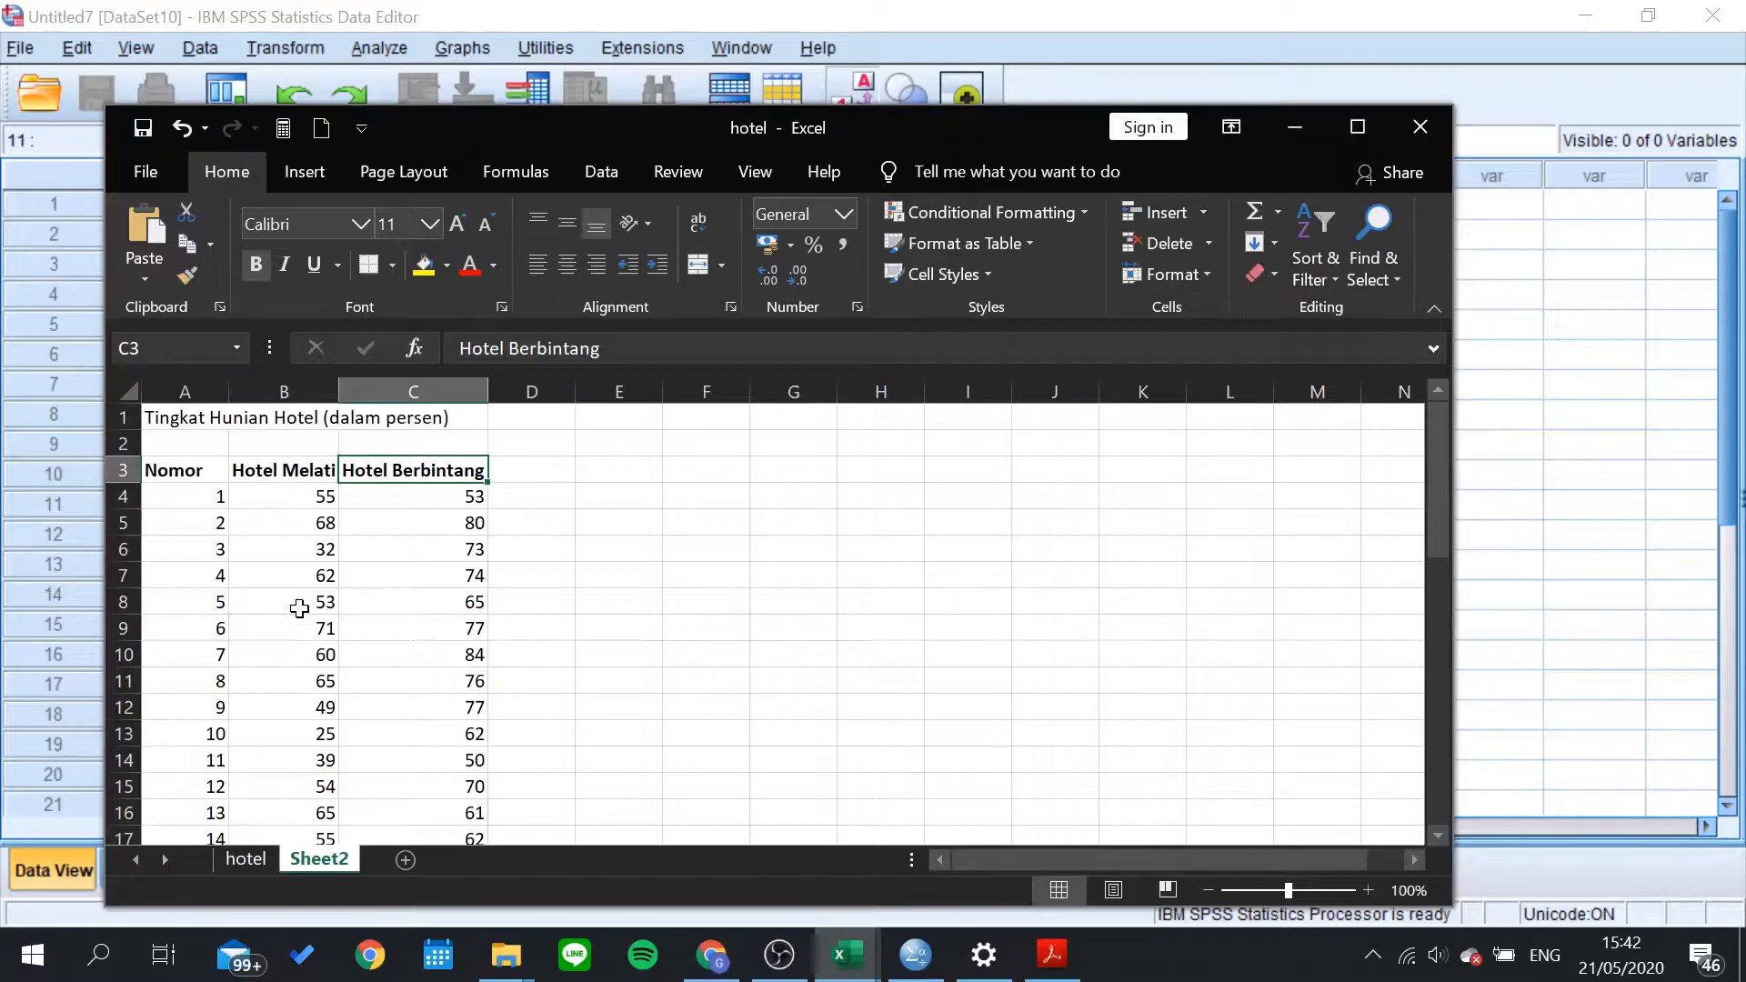
{"action": "left_click", "coordinate": [301, 480]}
{"action": "left_click", "coordinate": [390, 467]}
{"action": "left_click", "coordinate": [319, 602]}
{"action": "scroll", "coordinate": [312, 620], "scroll_direction": "down", "scroll_amount": 2}
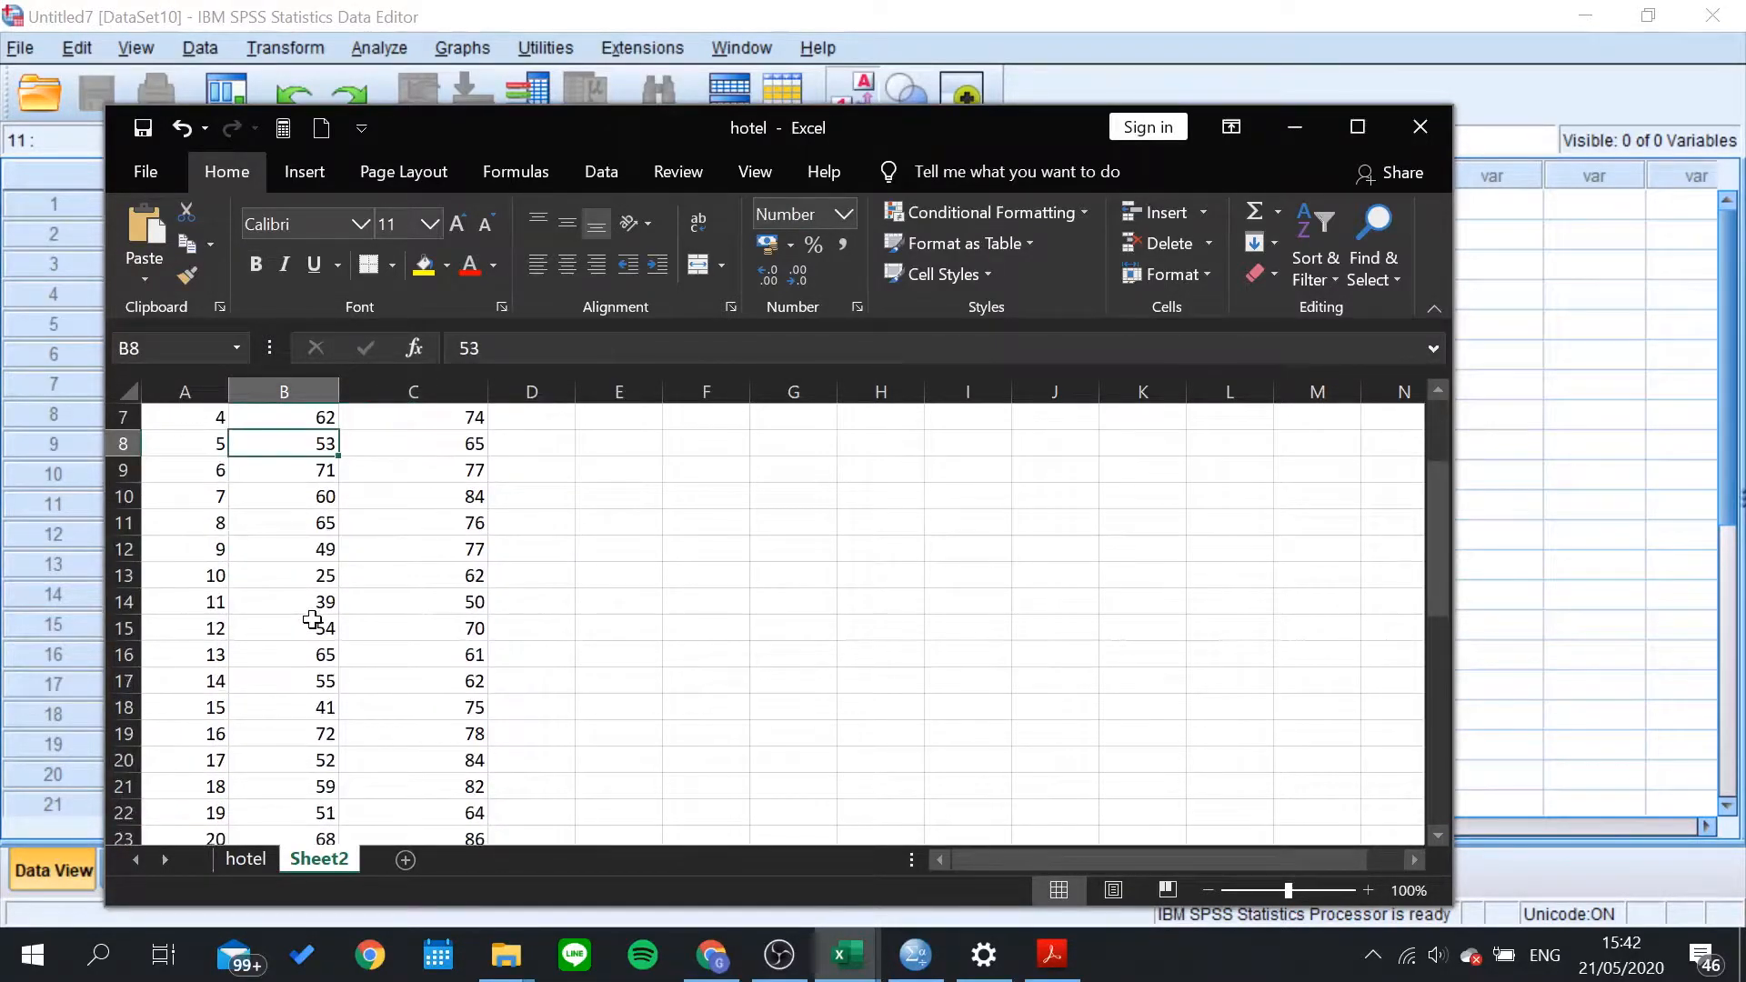
{"action": "scroll", "coordinate": [312, 620], "scroll_direction": "up", "scroll_amount": 2}
{"action": "left_click", "coordinate": [303, 470]}
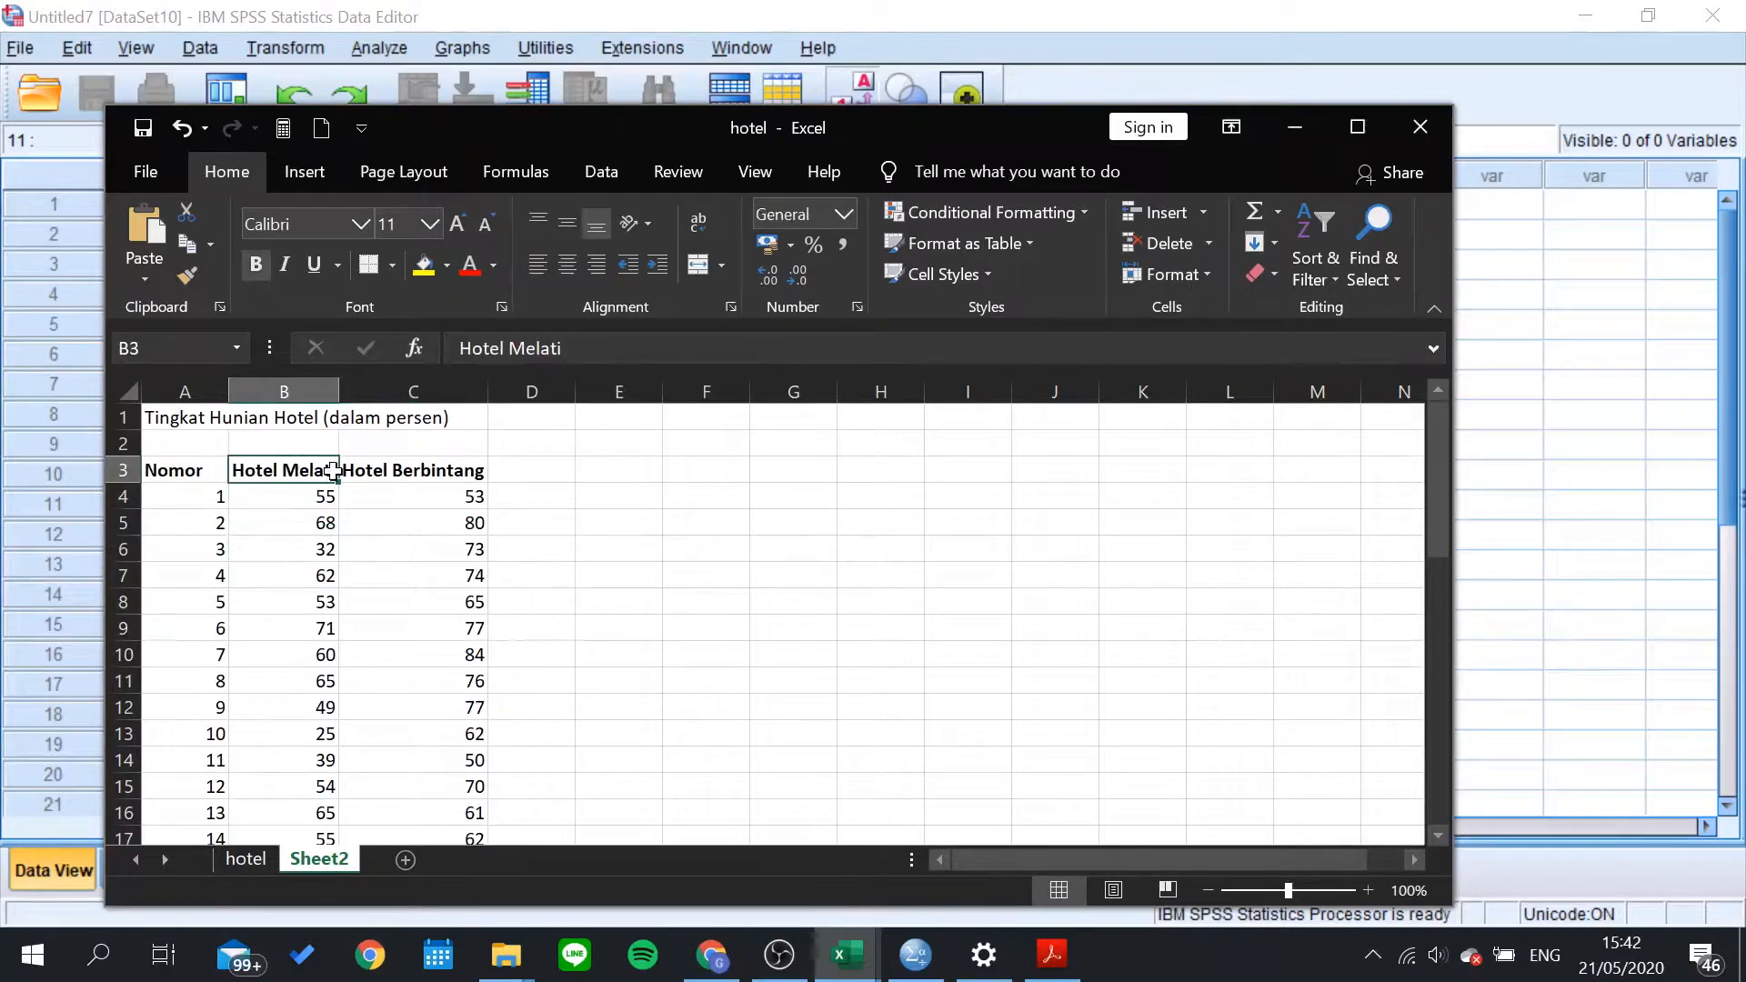
{"action": "left_click", "coordinate": [400, 469]}
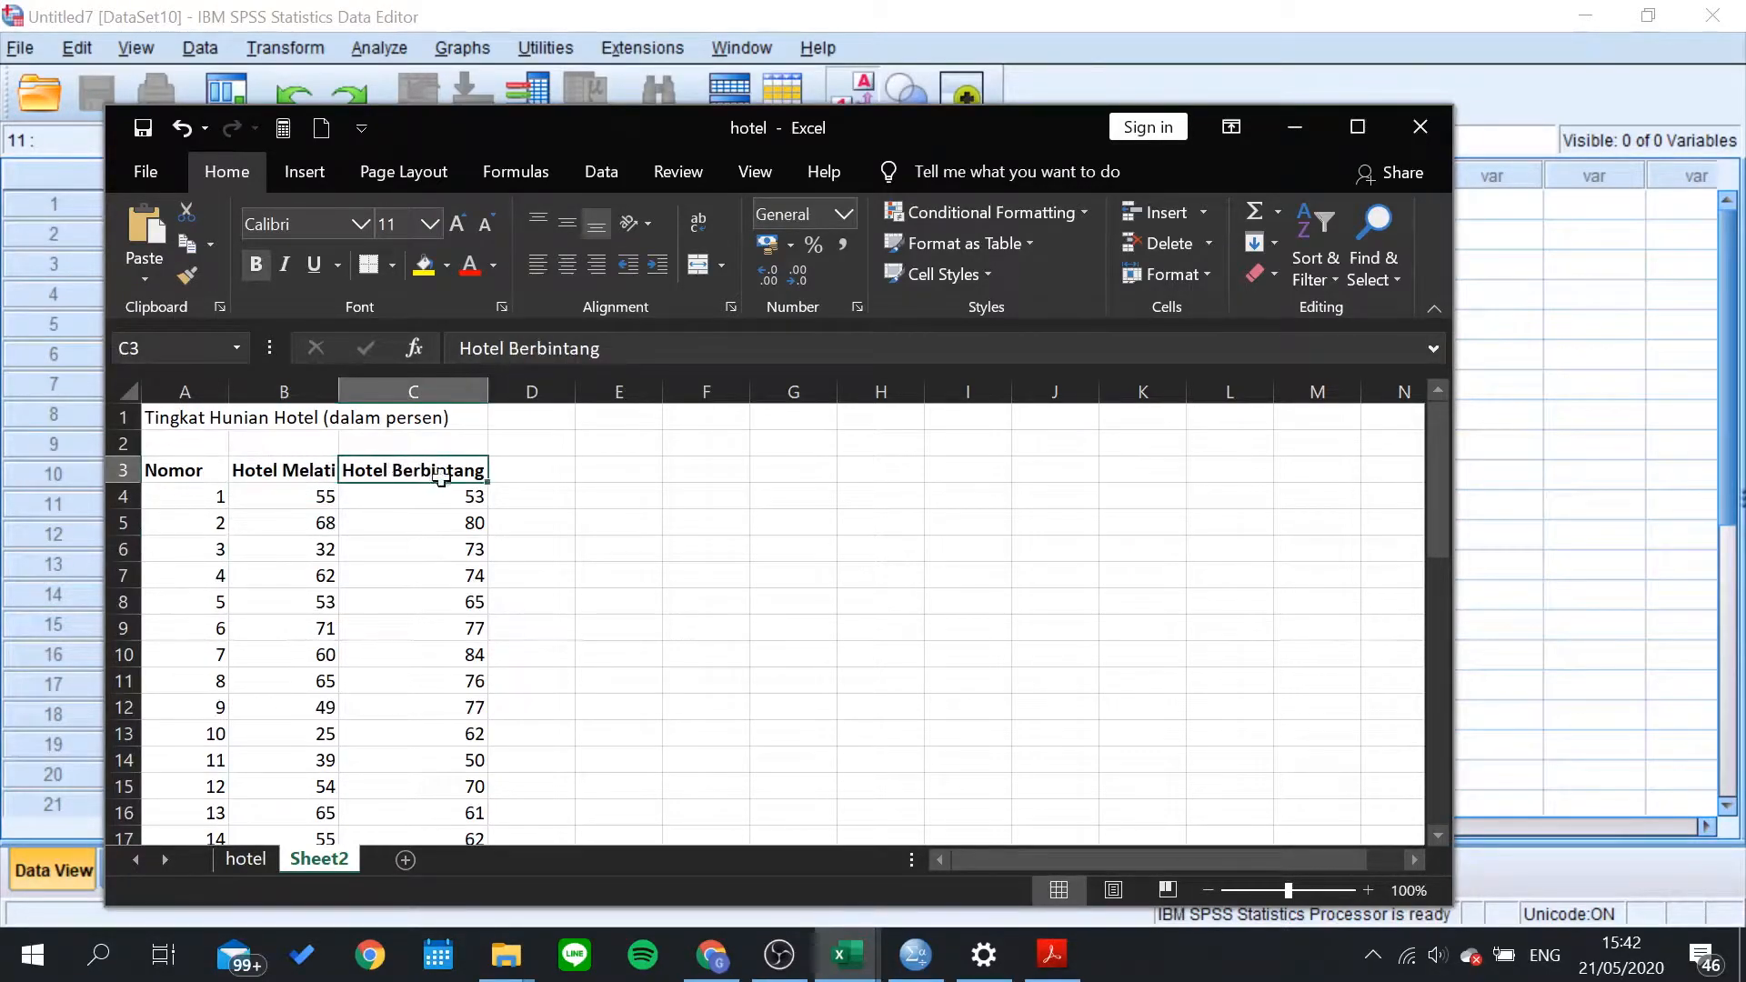
Step: Examine the hotel worksheet, checking how the Hotel column codes the two groups as 1 and 2 beside Tingkat_Hunian
{"action": "left_click", "coordinate": [249, 860]}
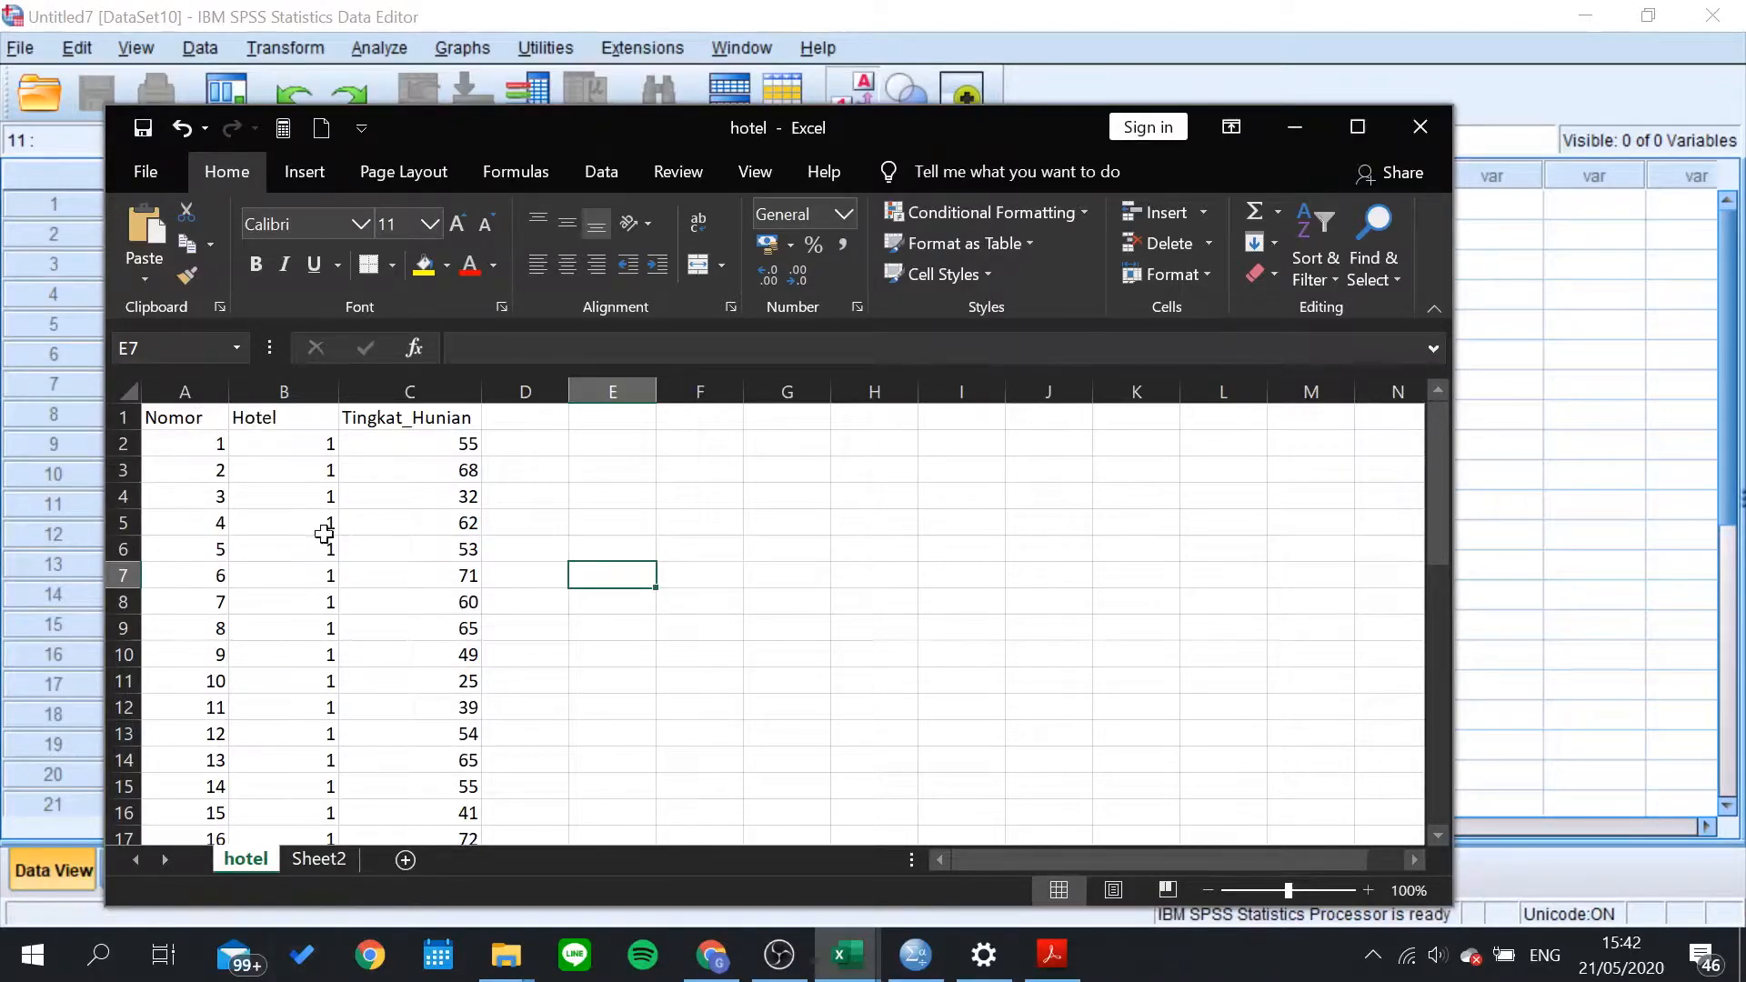
{"action": "left_click", "coordinate": [302, 469]}
{"action": "left_click", "coordinate": [314, 858]}
{"action": "left_click", "coordinate": [247, 858]}
{"action": "left_click_drag", "start_coordinate": [273, 443], "coordinate": [319, 736]}
{"action": "scroll", "coordinate": [309, 727], "scroll_direction": "down", "scroll_amount": 2}
{"action": "scroll", "coordinate": [317, 720], "scroll_direction": "down", "scroll_amount": 1}
{"action": "left_click", "coordinate": [320, 705]}
{"action": "scroll", "coordinate": [299, 755], "scroll_direction": "up", "scroll_amount": 3}
{"action": "scroll", "coordinate": [320, 723], "scroll_direction": "down", "scroll_amount": 4}
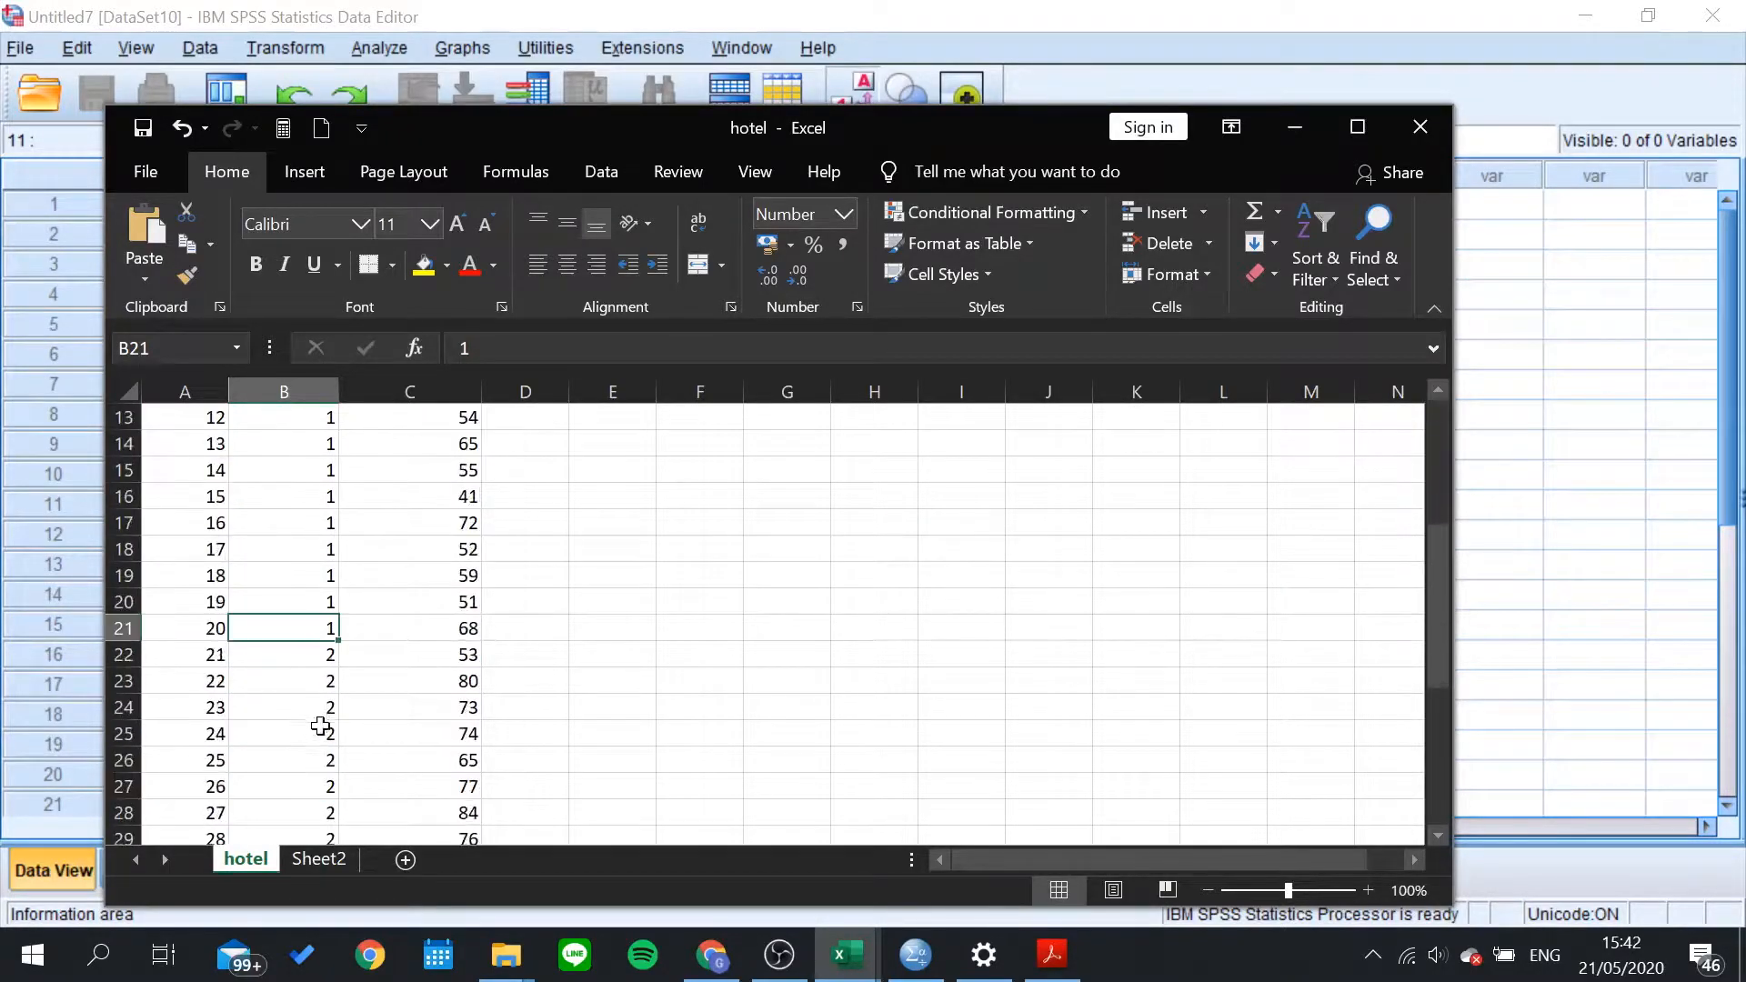
{"action": "scroll", "coordinate": [320, 714], "scroll_direction": "down", "scroll_amount": 1}
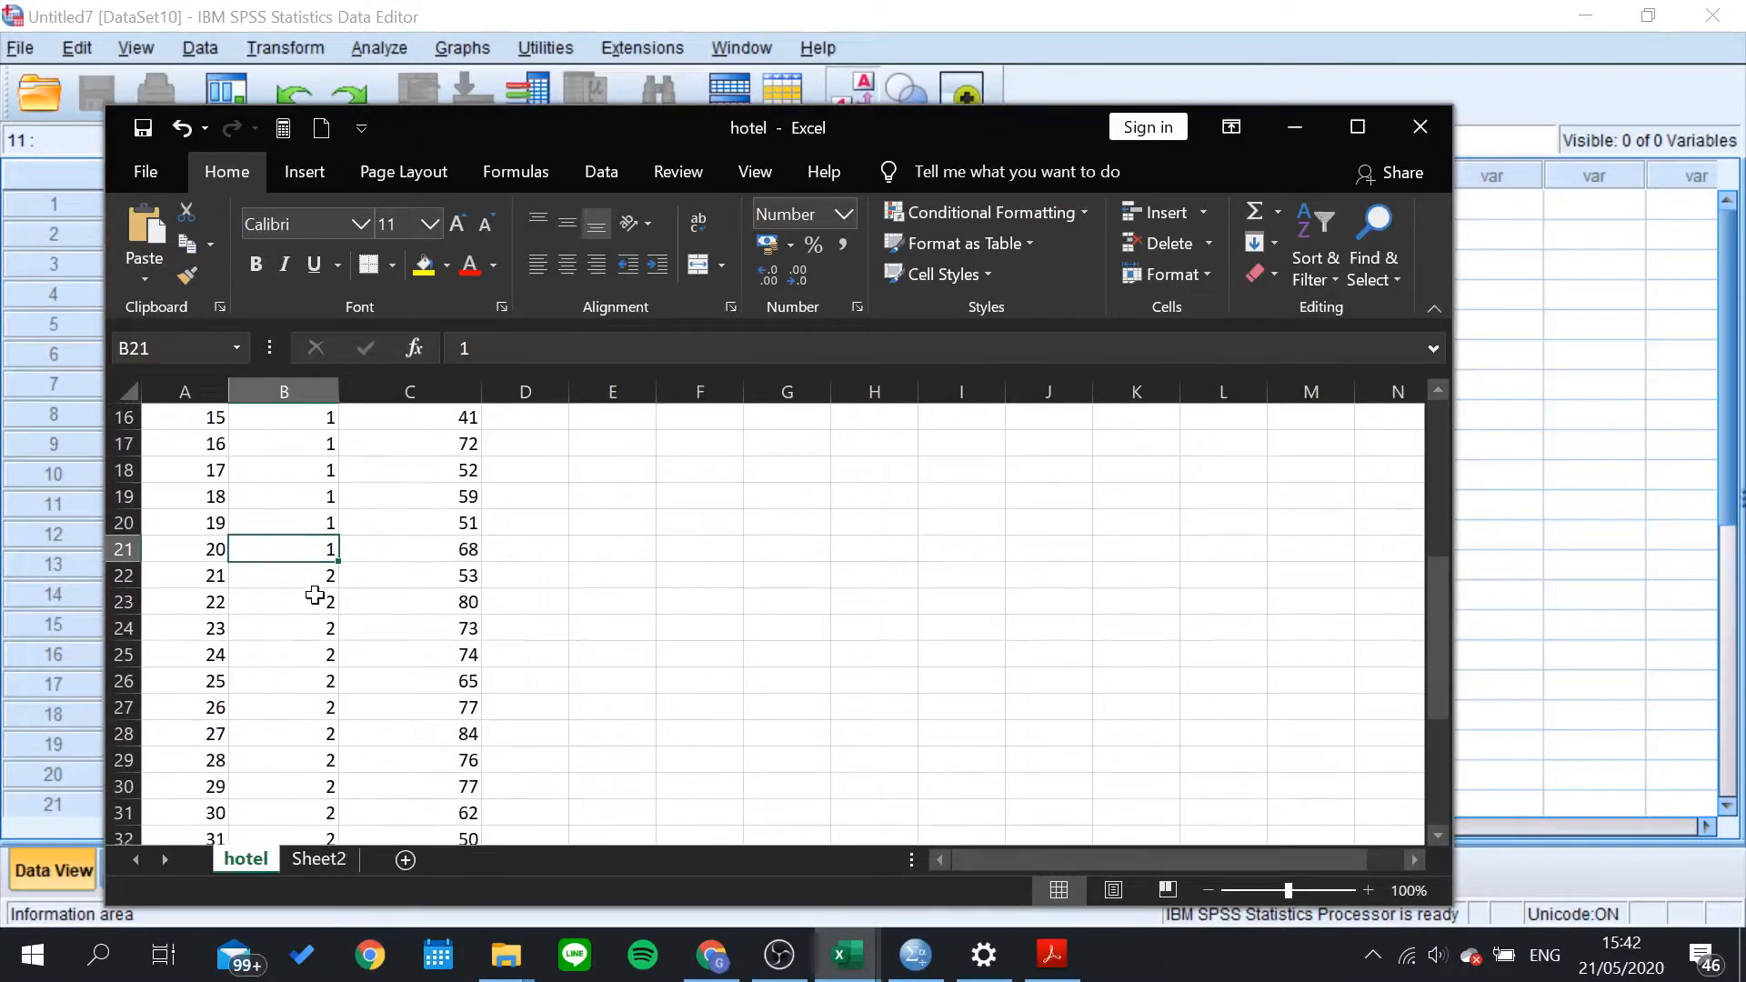
{"action": "left_click_drag", "start_coordinate": [312, 577], "coordinate": [318, 762]}
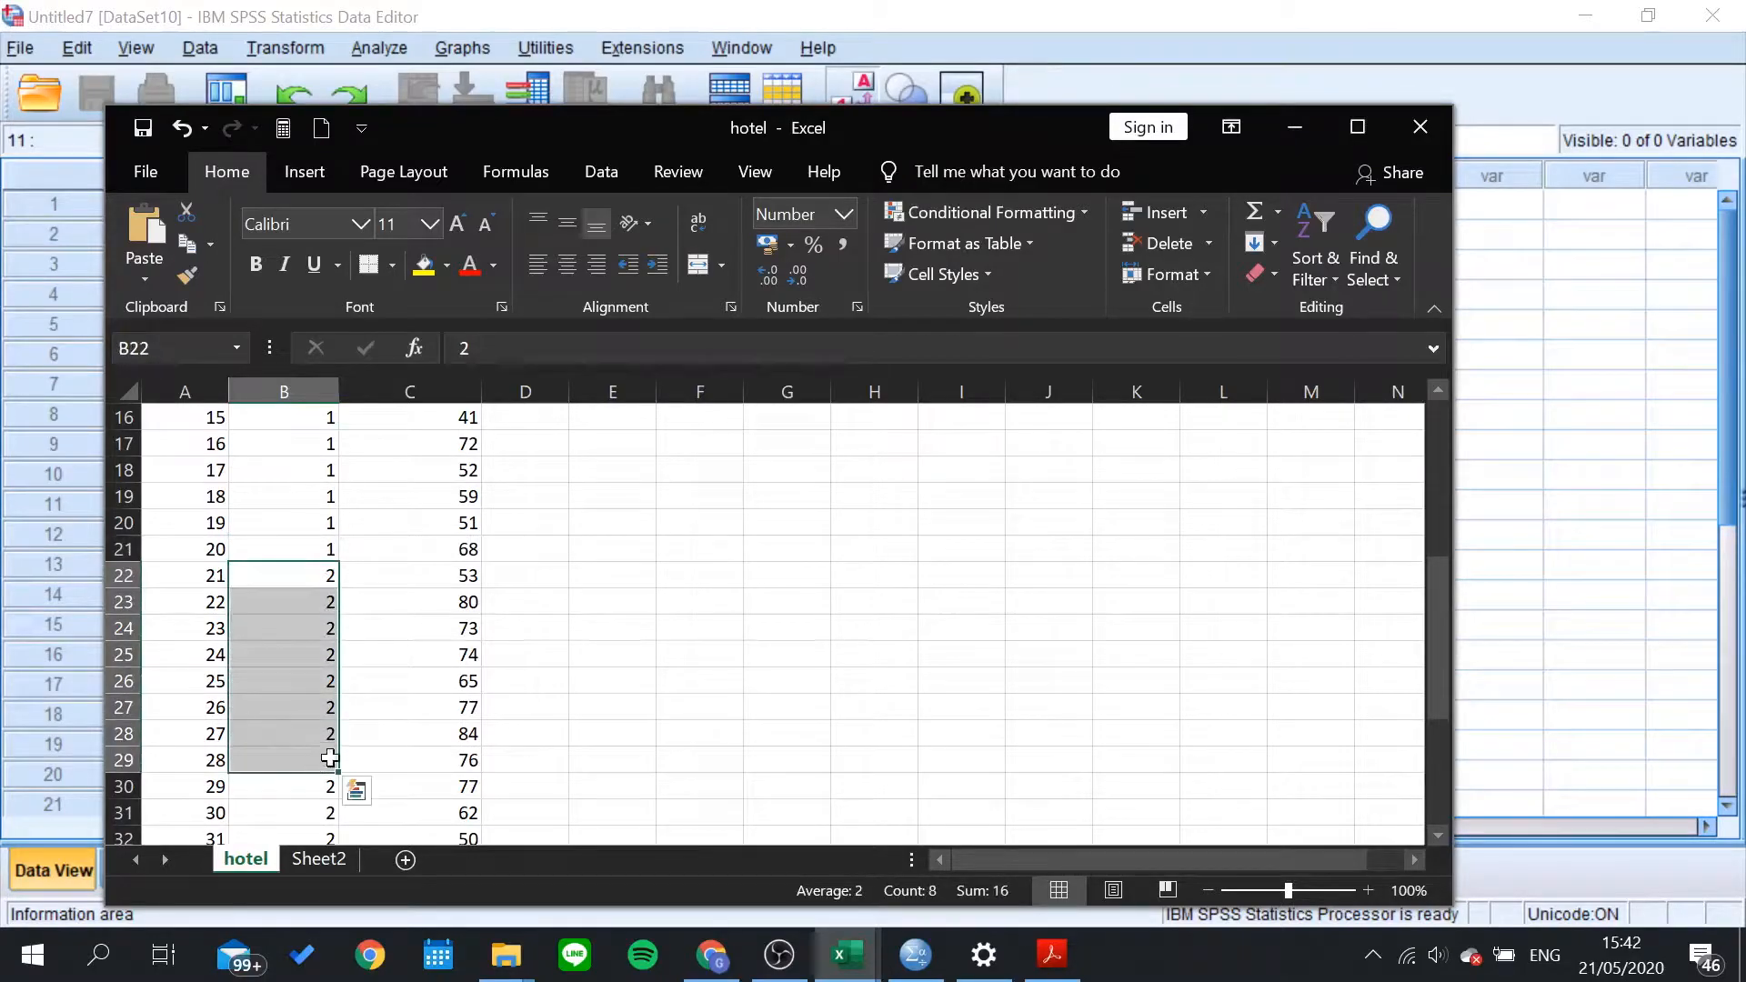
{"action": "left_click", "coordinate": [324, 661]}
{"action": "scroll", "coordinate": [320, 664], "scroll_direction": "down", "scroll_amount": 5}
{"action": "scroll", "coordinate": [316, 672], "scroll_direction": "up", "scroll_amount": 4}
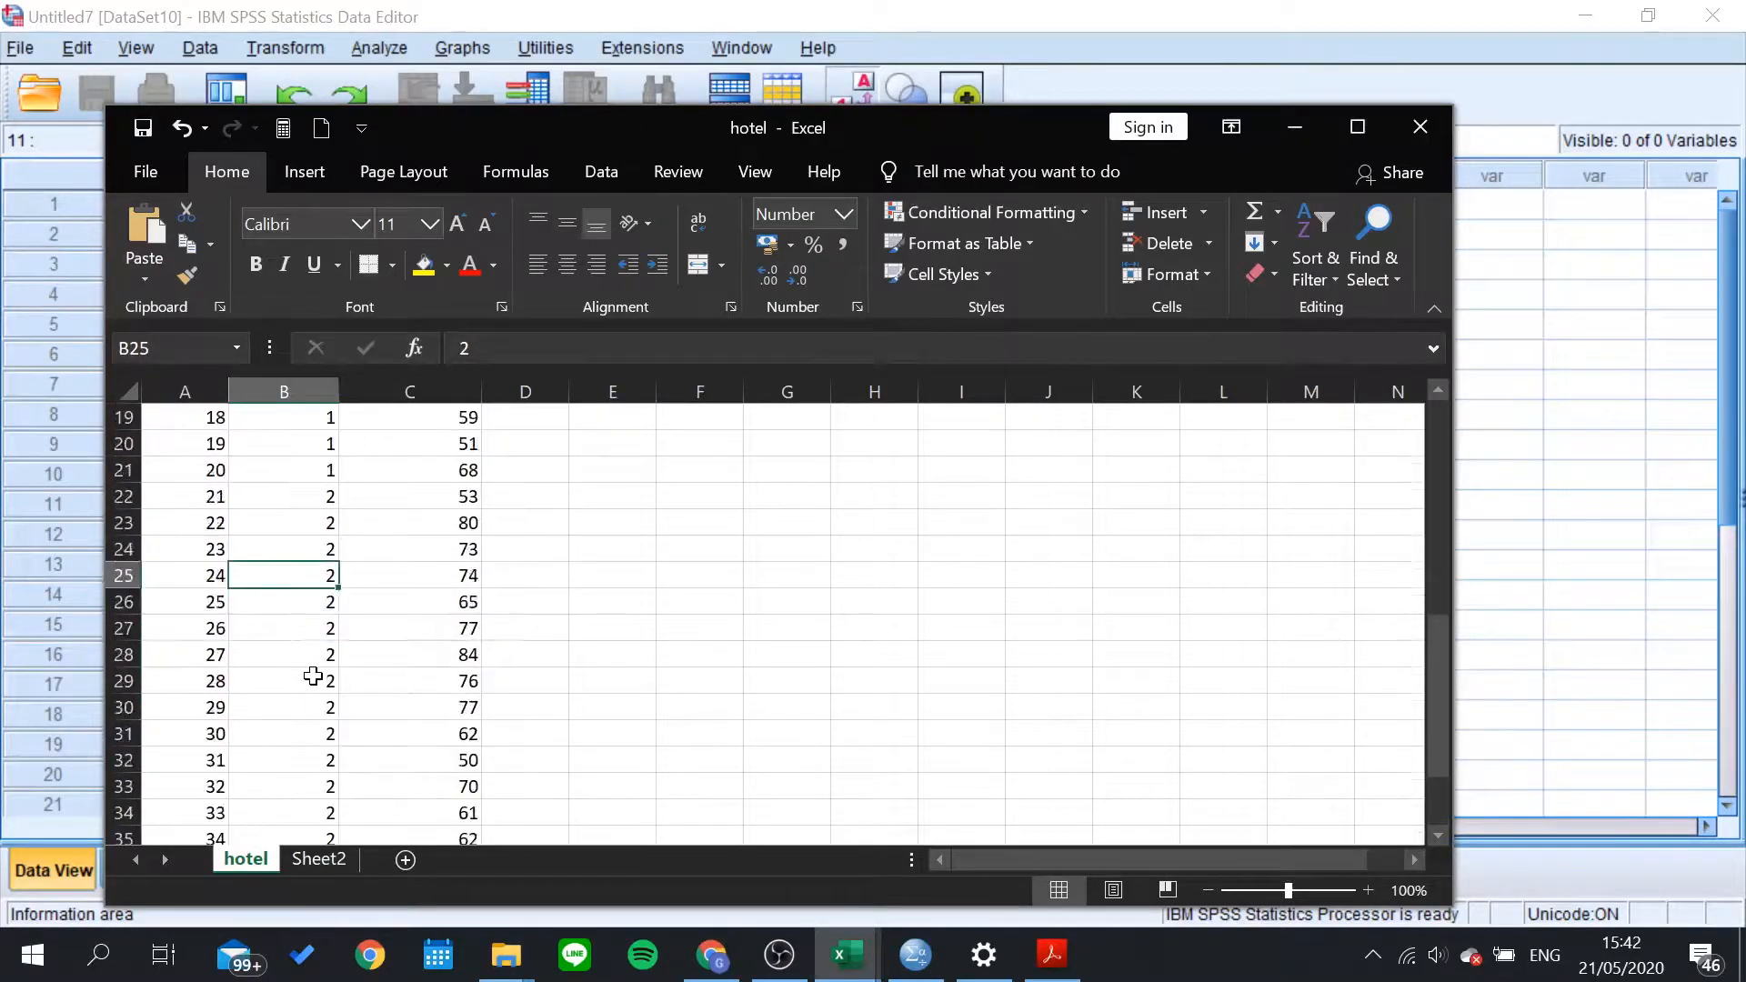
{"action": "scroll", "coordinate": [313, 676], "scroll_direction": "up", "scroll_amount": 6}
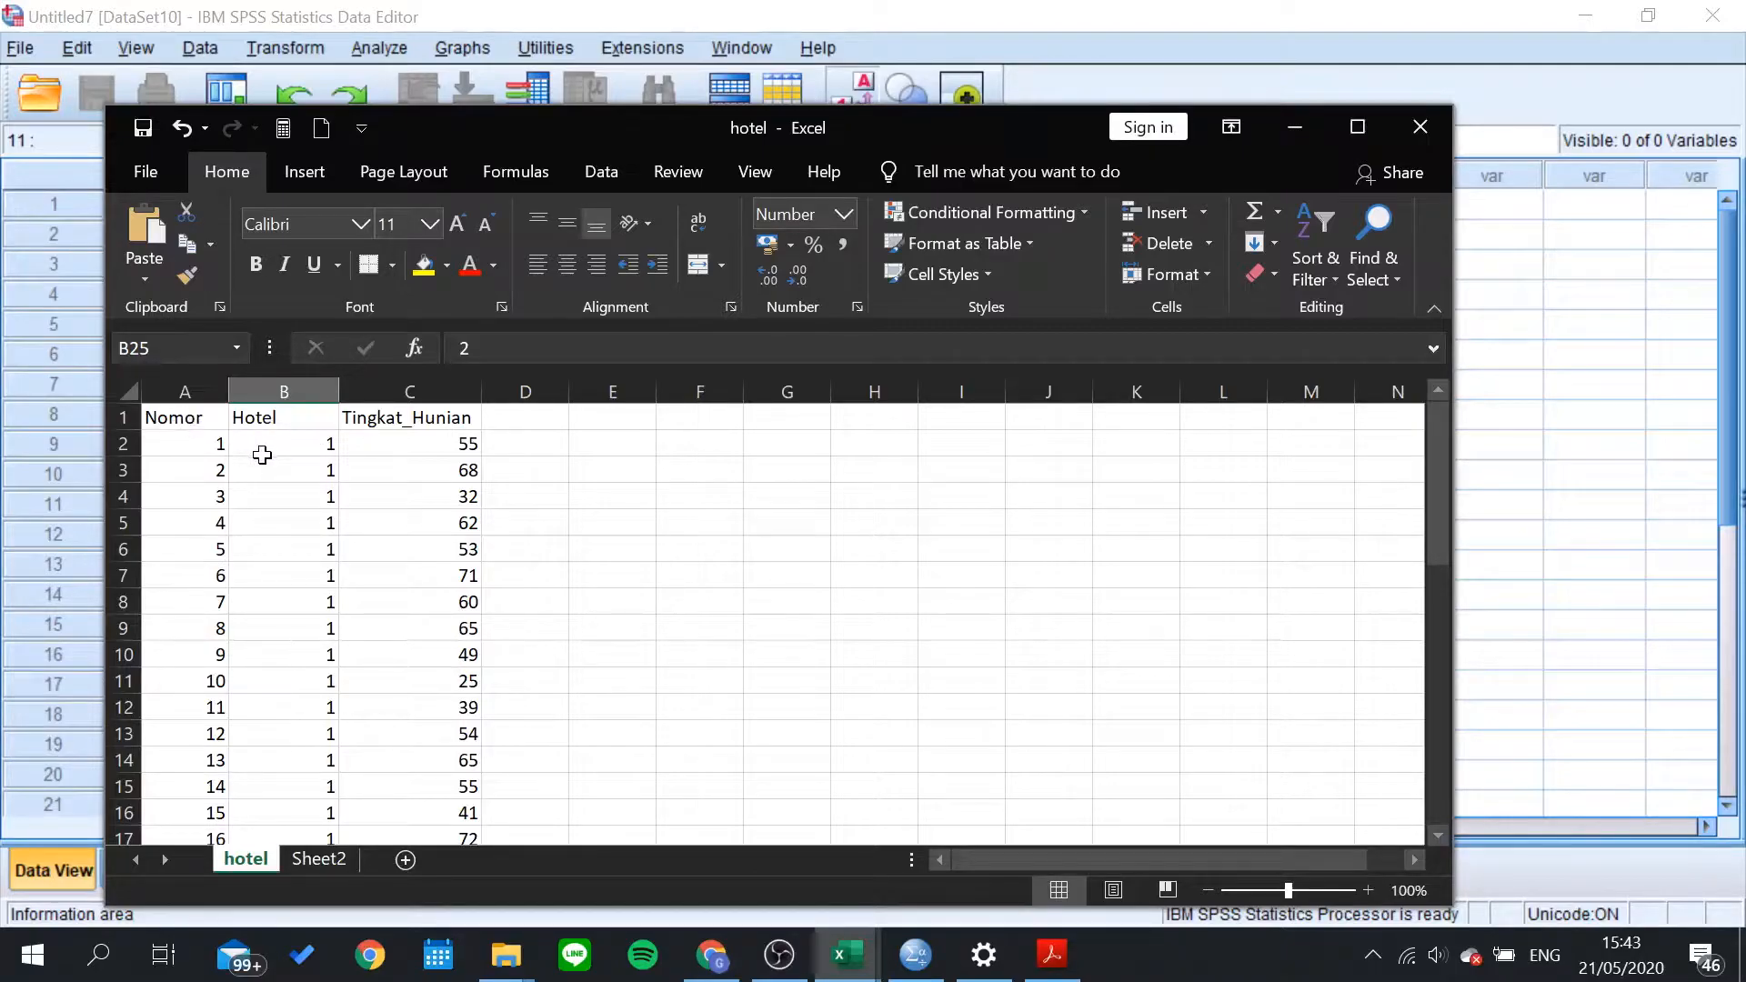
{"action": "left_click_drag", "start_coordinate": [179, 416], "coordinate": [263, 417]}
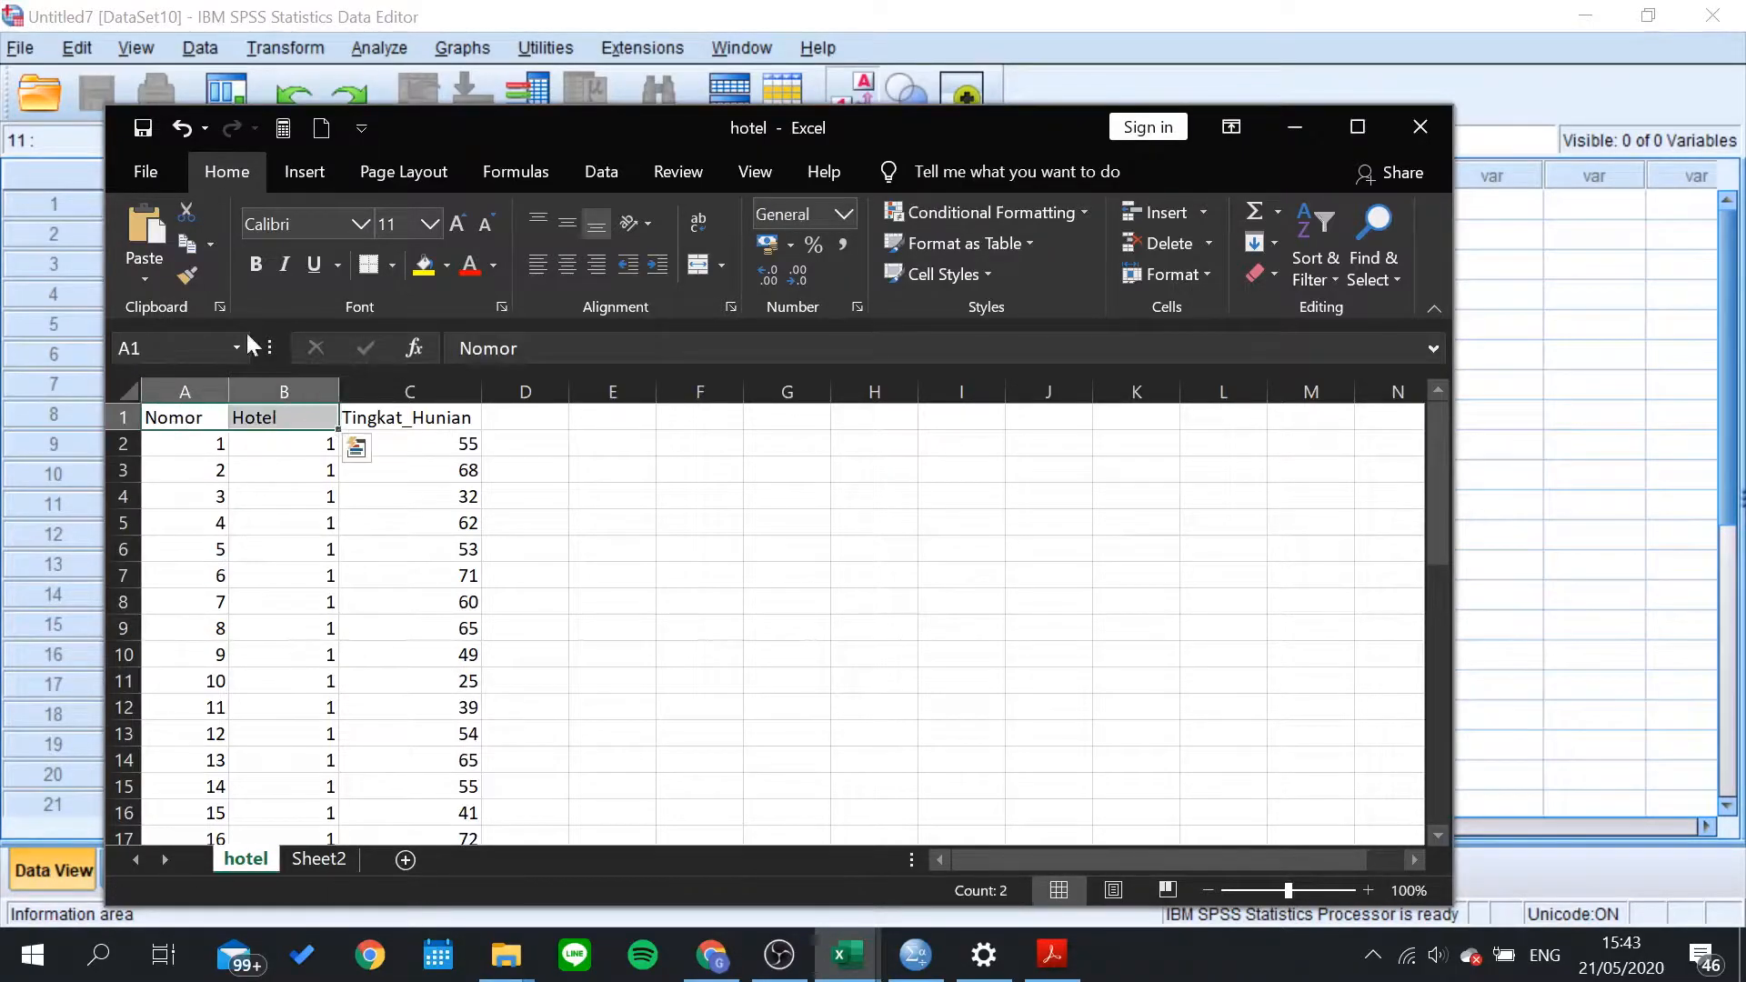
Step: Switch to SPSS Statistics and import the hotel worksheet from the Excel file hotel.xlsx
{"action": "left_click", "coordinate": [284, 58]}
{"action": "left_click", "coordinate": [20, 47]}
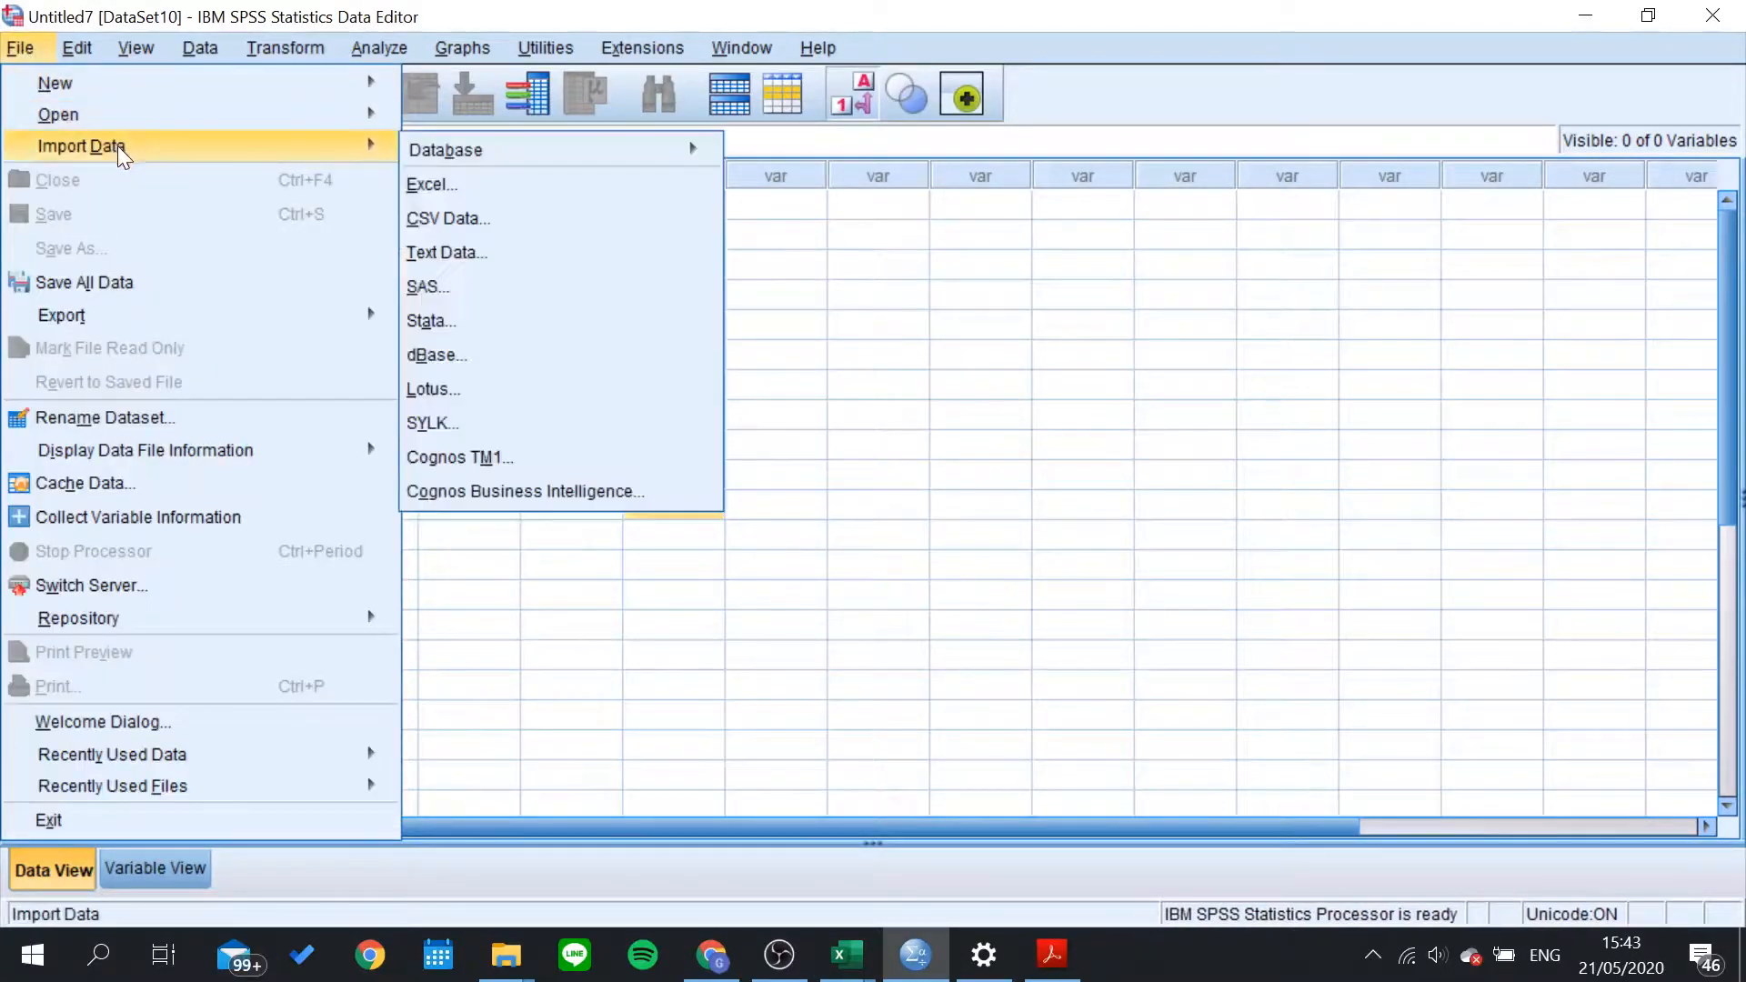
{"action": "mouse_move", "coordinate": [302, 147]}
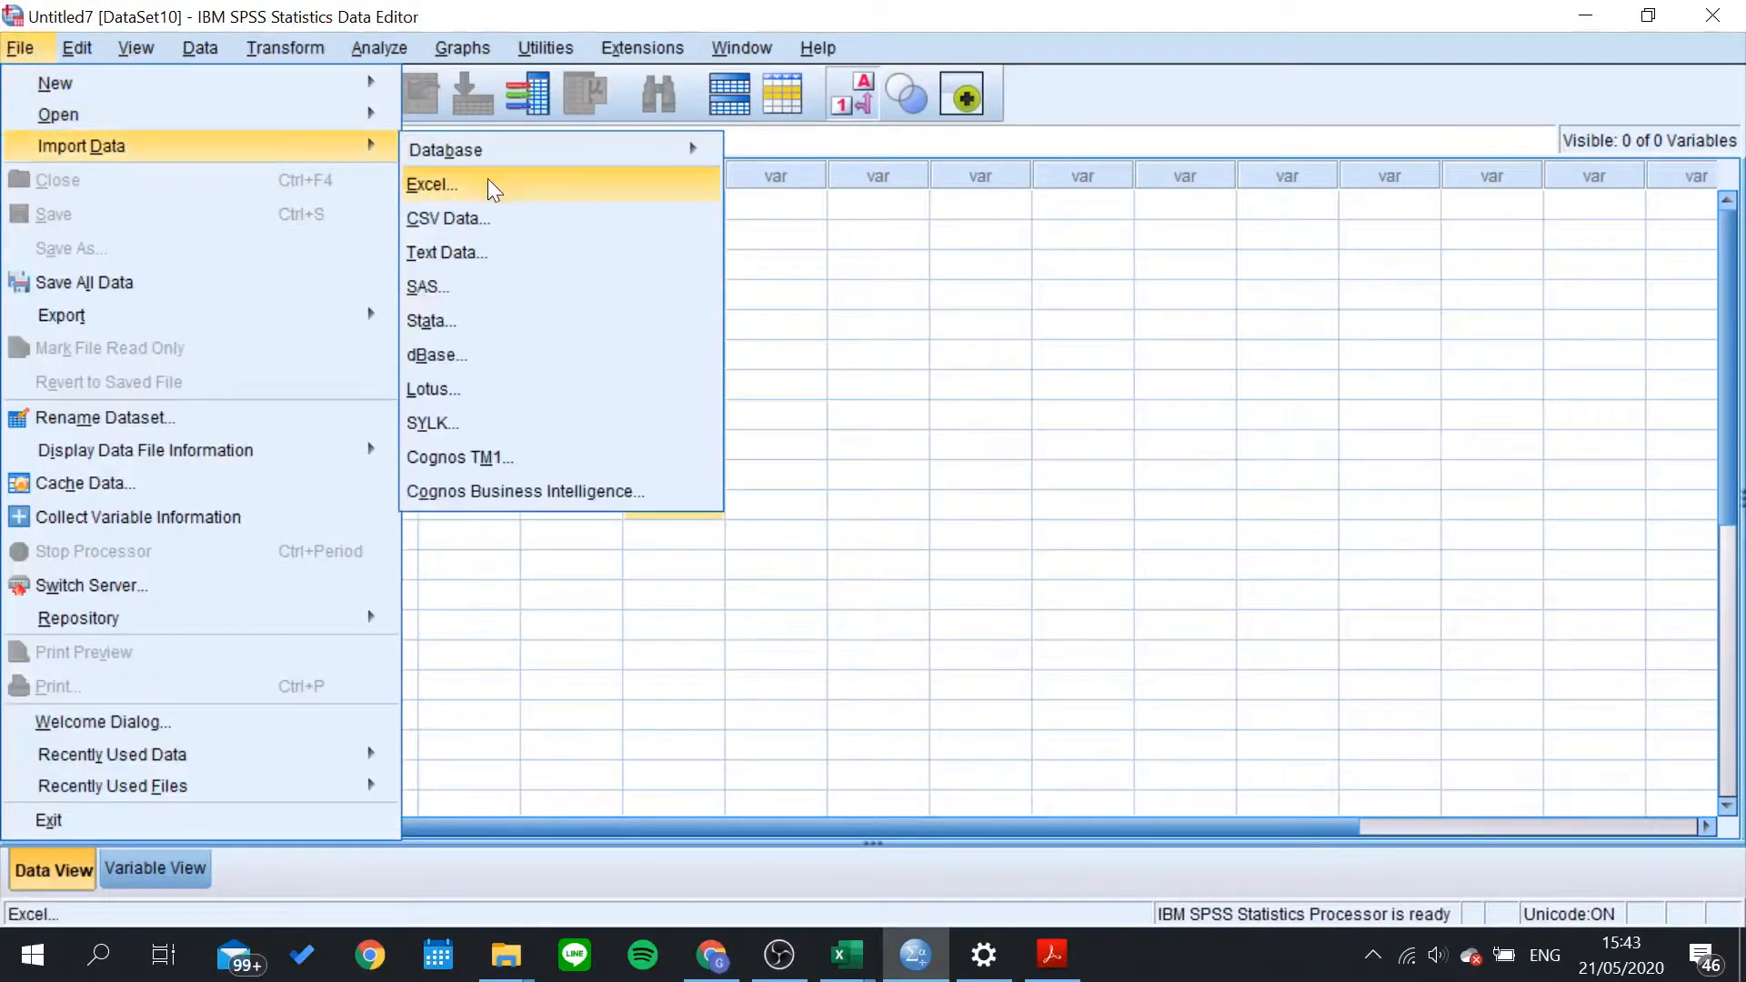
{"action": "left_click", "coordinate": [487, 181]}
{"action": "left_click", "coordinate": [533, 292]}
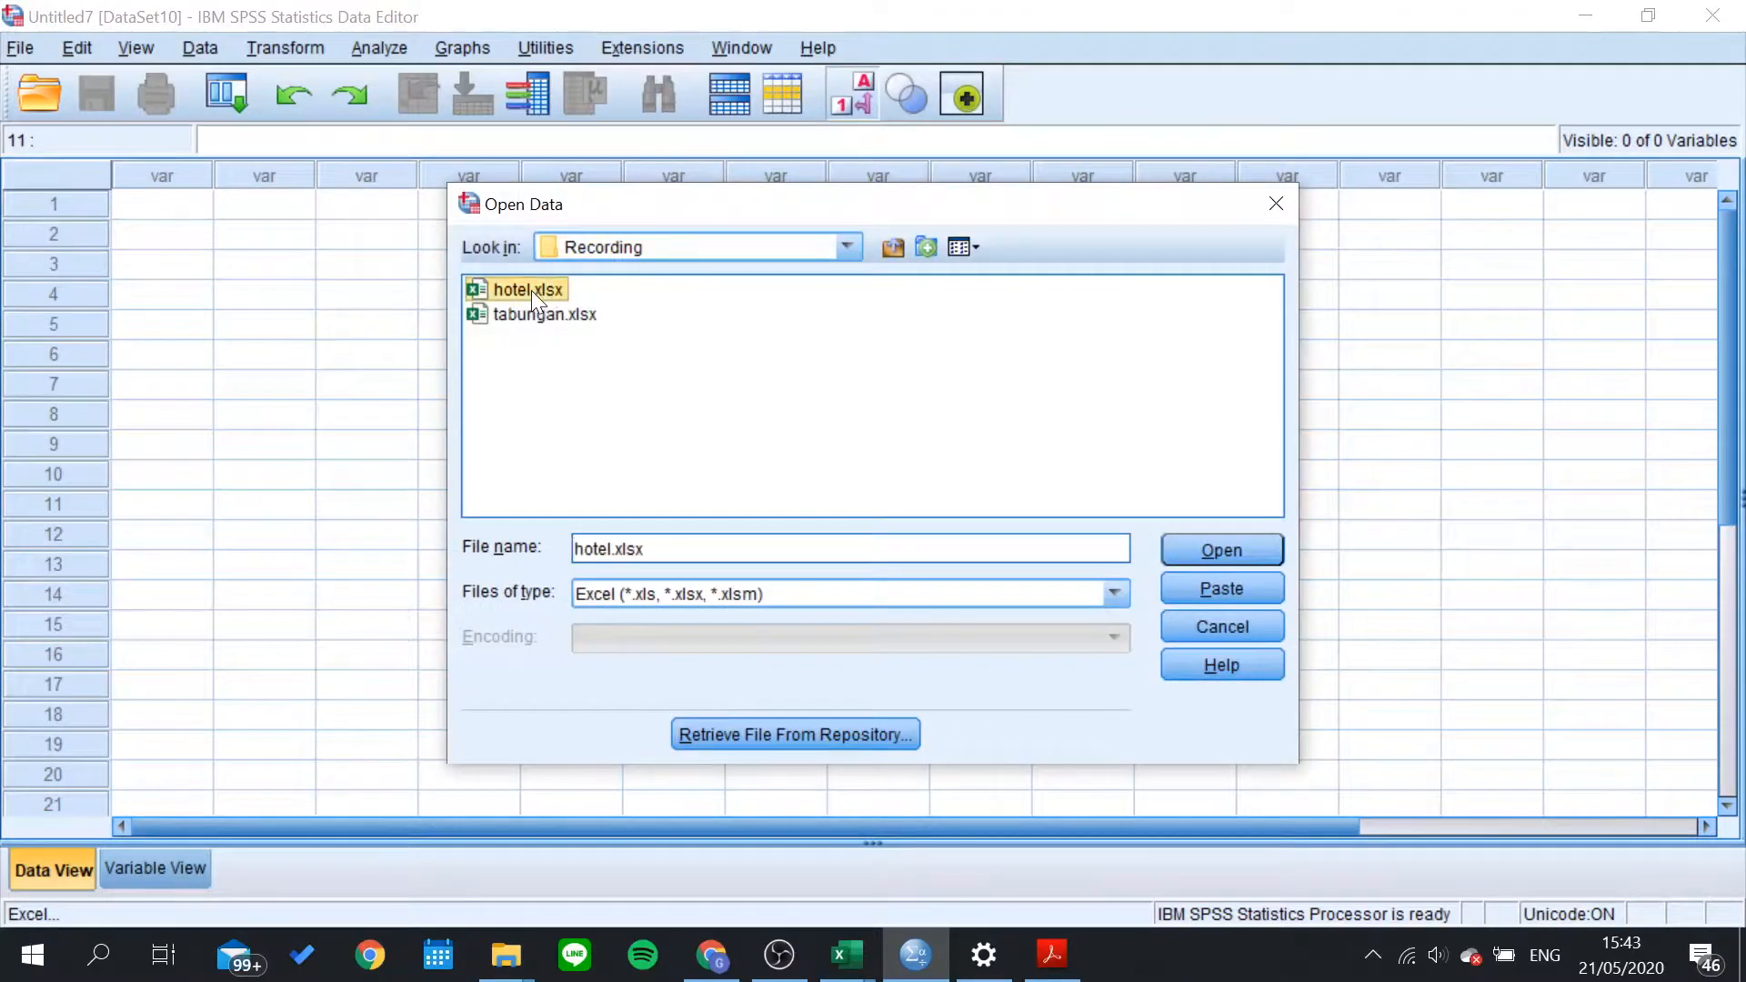
{"action": "left_click", "coordinate": [533, 292]}
{"action": "left_click", "coordinate": [1196, 552]}
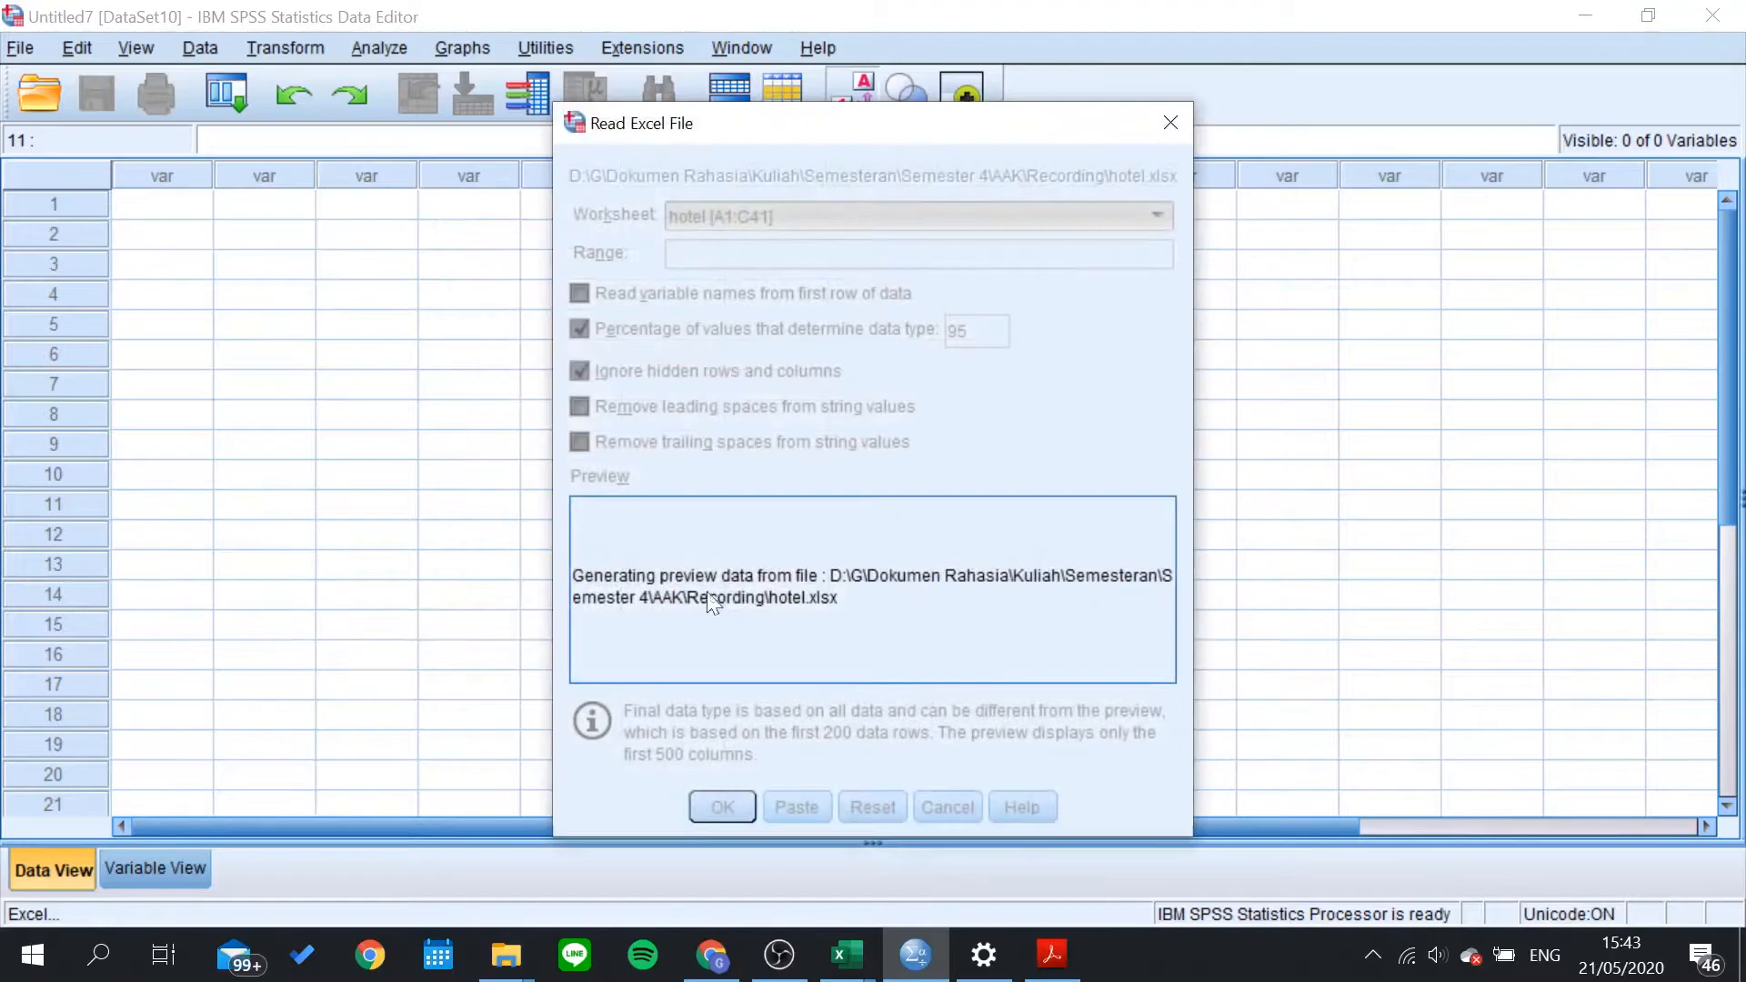
{"action": "left_click", "coordinate": [730, 800]}
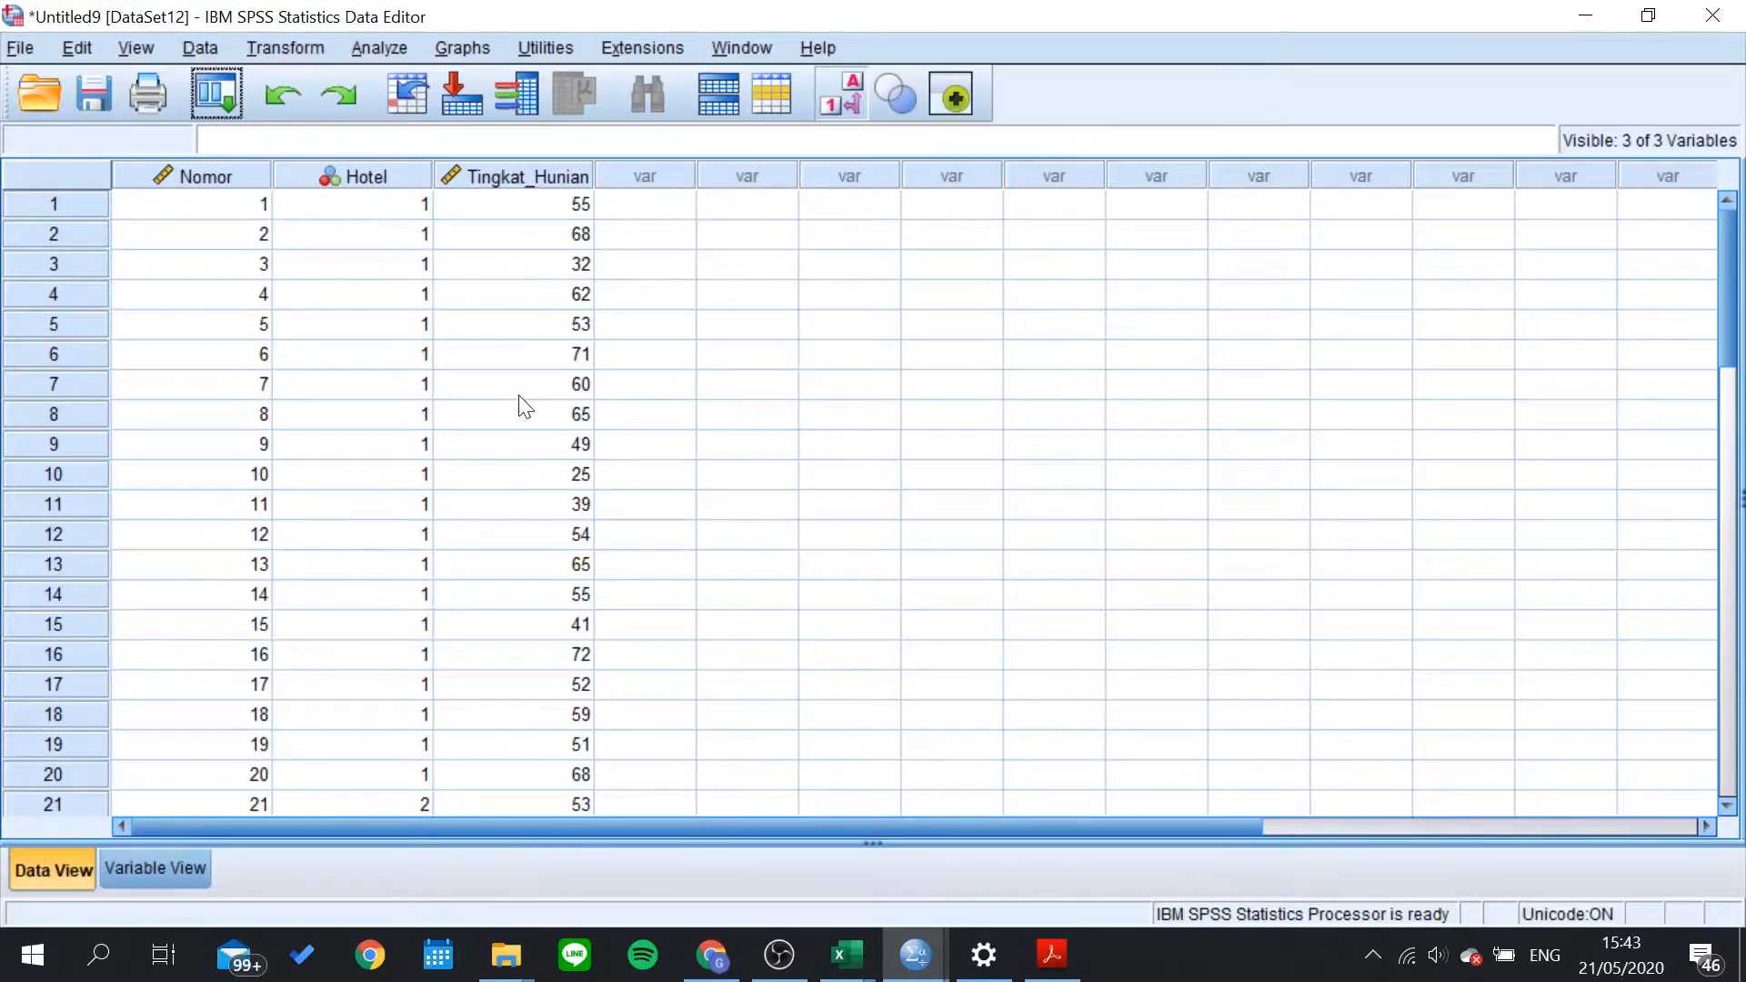
Step: Review the imported records, open the variable definitions, and compare the variable names with the header row in the Excel workbook
{"action": "scroll", "coordinate": [517, 476], "scroll_direction": "down", "scroll_amount": 4}
{"action": "scroll", "coordinate": [499, 448], "scroll_direction": "up", "scroll_amount": 4}
{"action": "left_click", "coordinate": [164, 871]}
{"action": "left_click", "coordinate": [185, 175]}
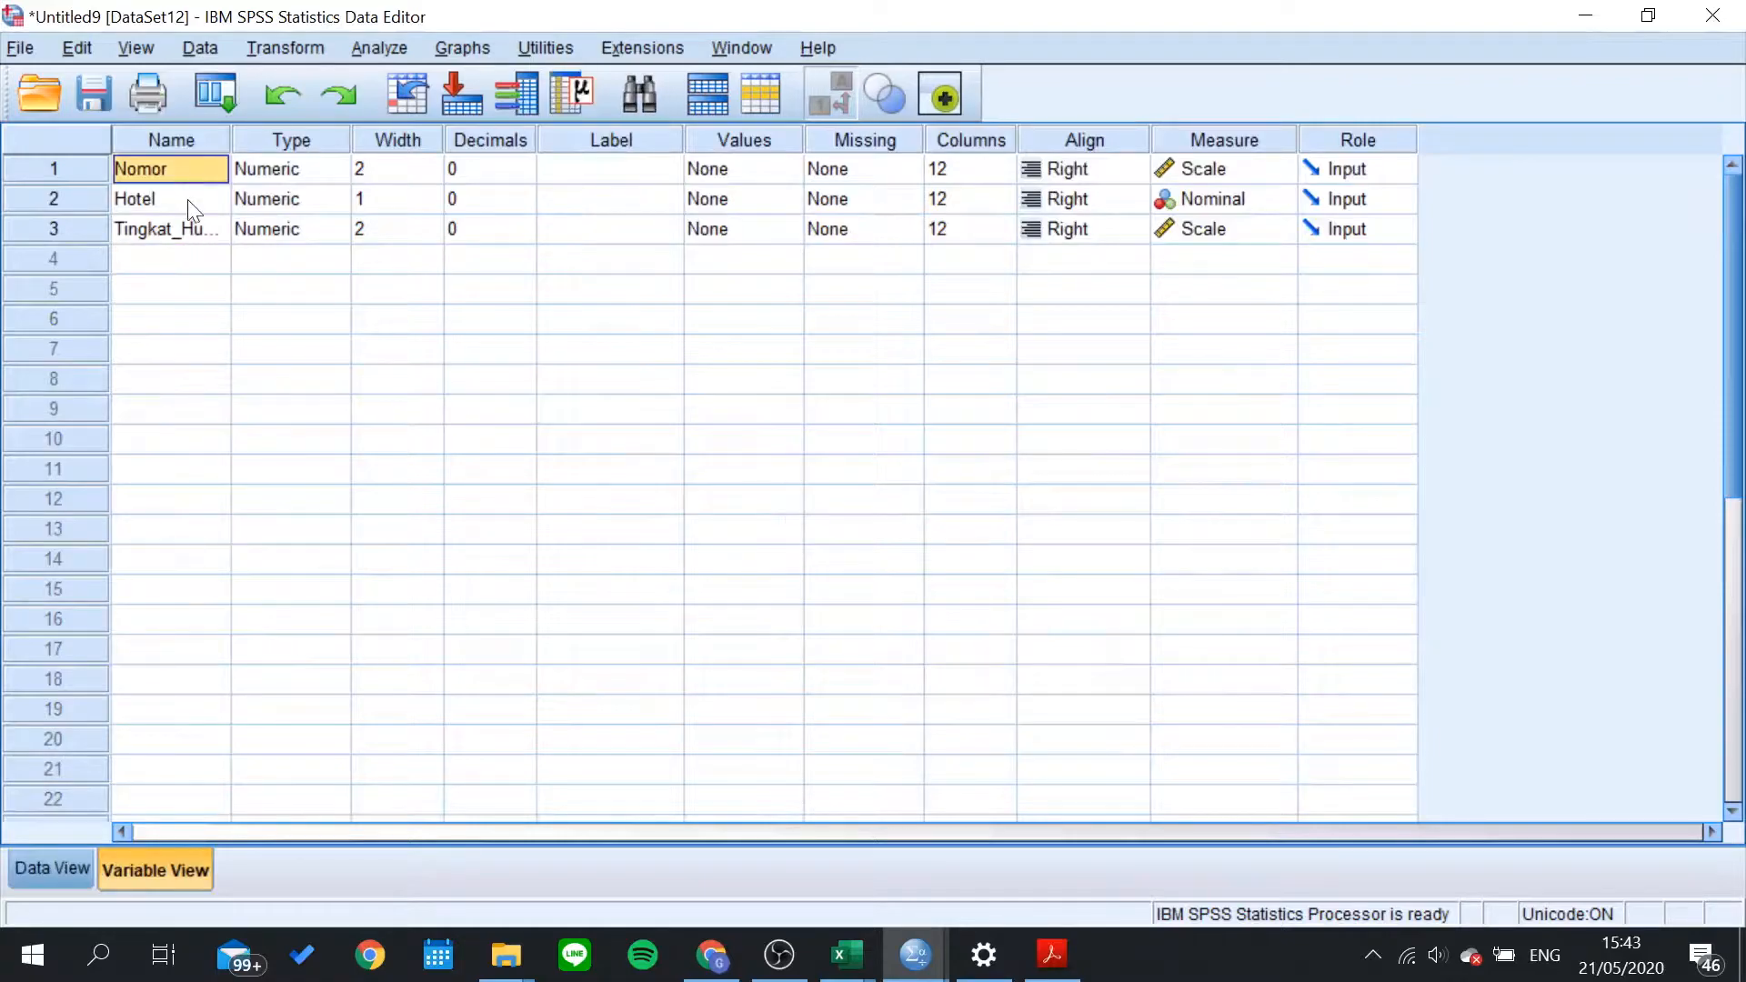
{"action": "mouse_move", "coordinate": [845, 954]}
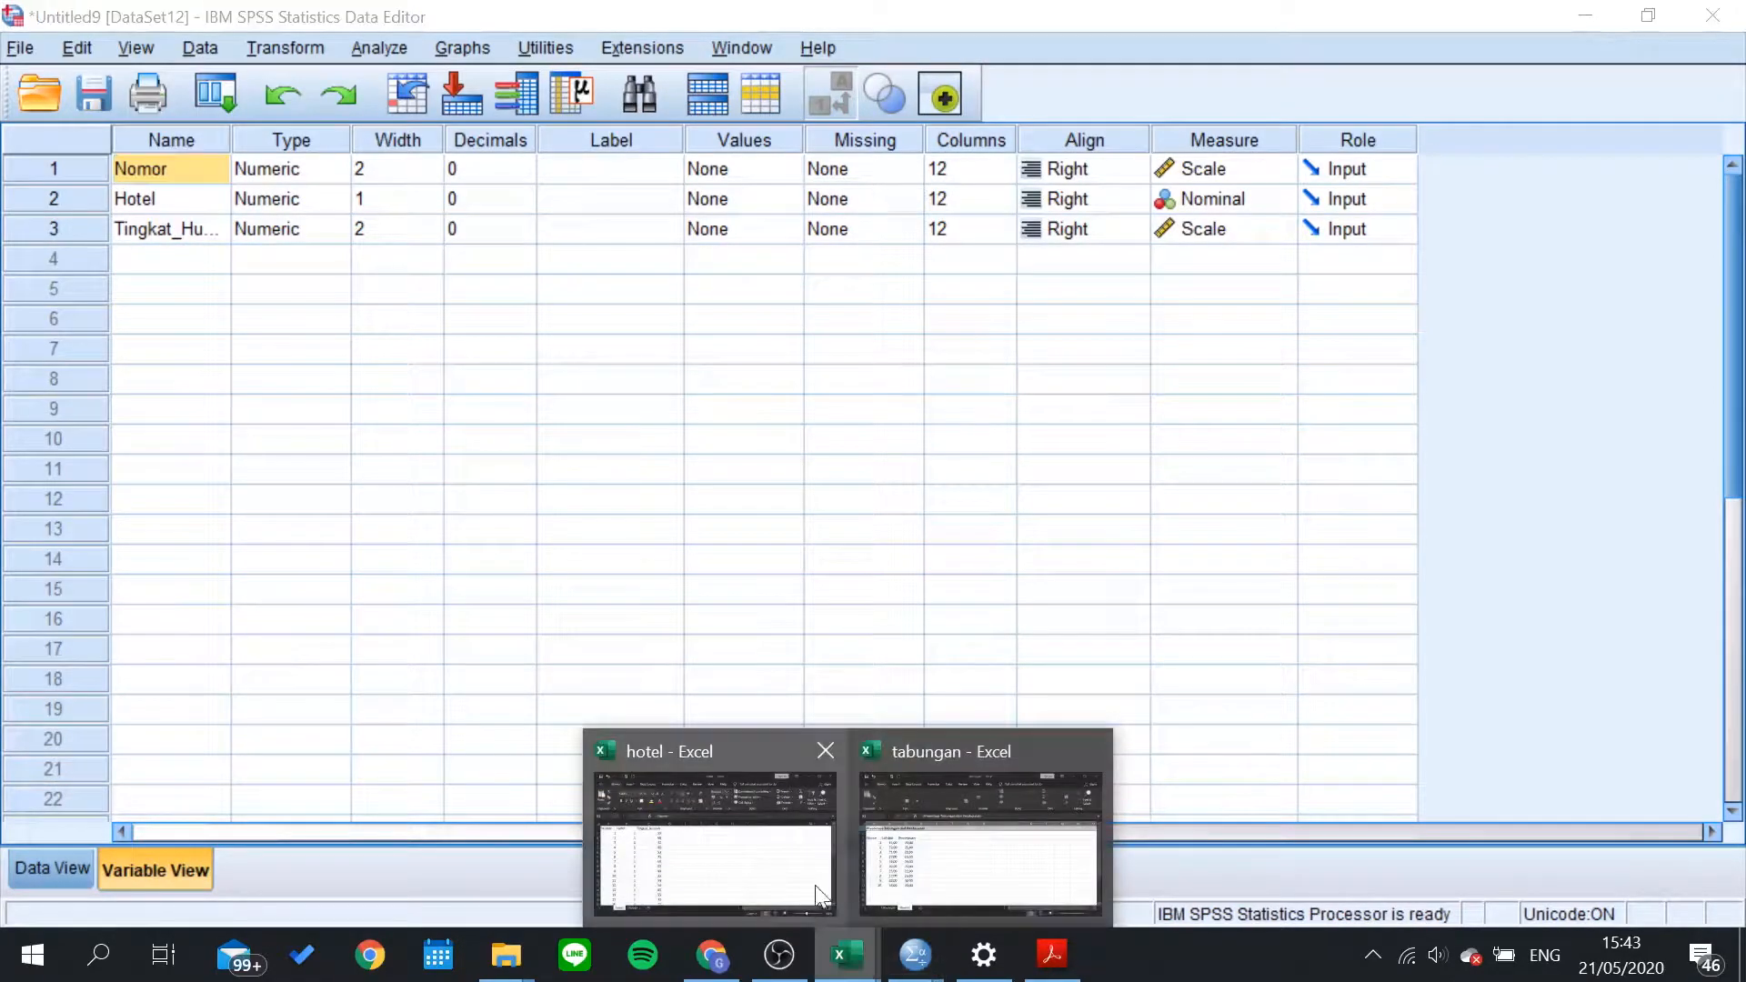
{"action": "left_click", "coordinate": [797, 859]}
{"action": "left_click", "coordinate": [184, 417]}
{"action": "left_click", "coordinate": [1295, 126]}
{"action": "left_click", "coordinate": [160, 229]}
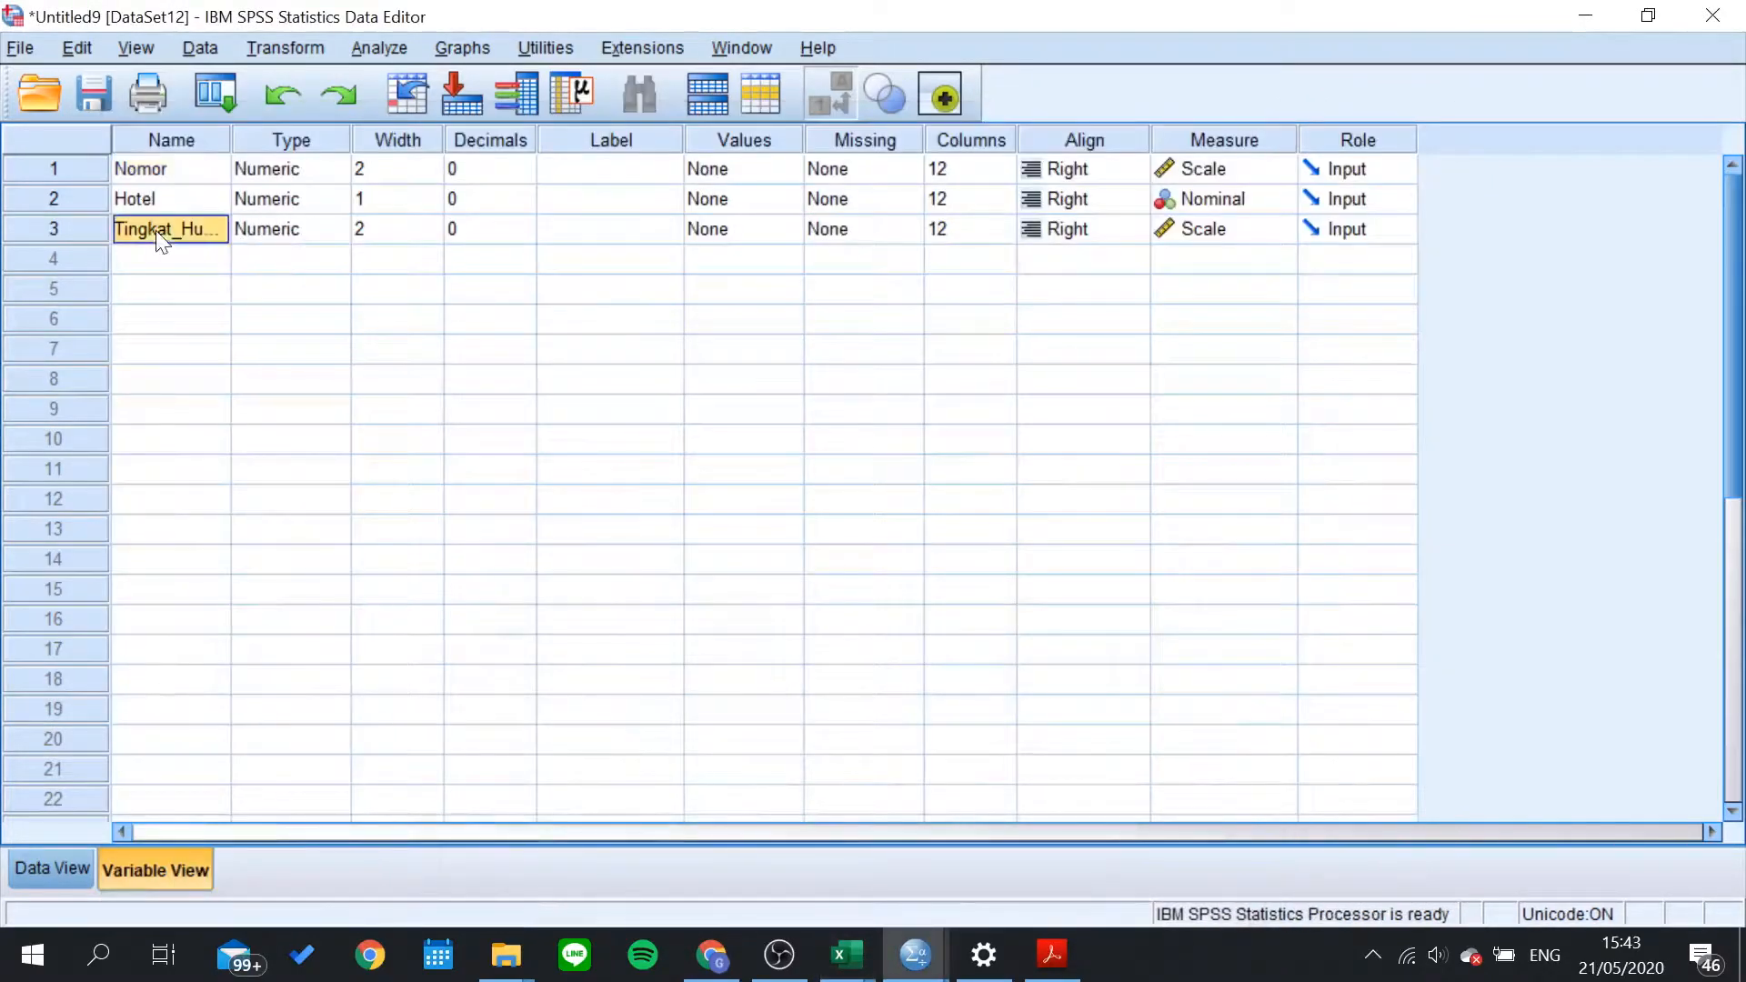
{"action": "left_click", "coordinate": [171, 198]}
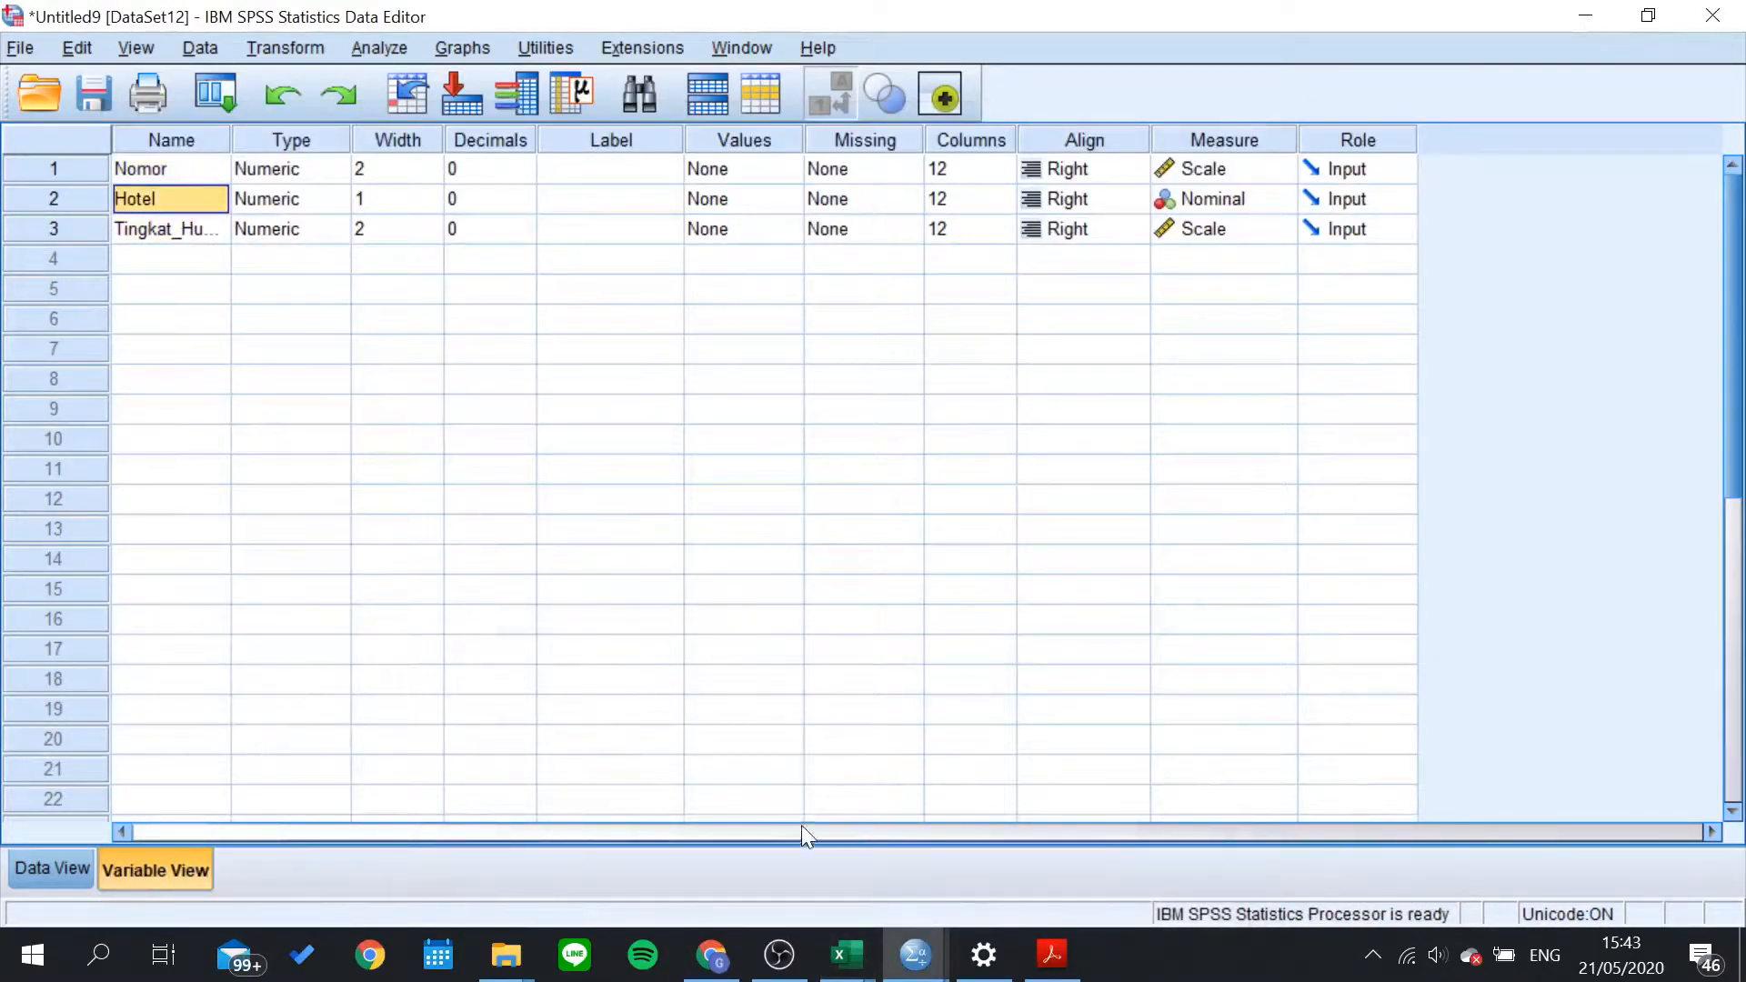
Step: Set the label of the Hotel variable to "Hotel"
{"action": "left_click", "coordinate": [295, 181]}
{"action": "left_click", "coordinate": [556, 227]}
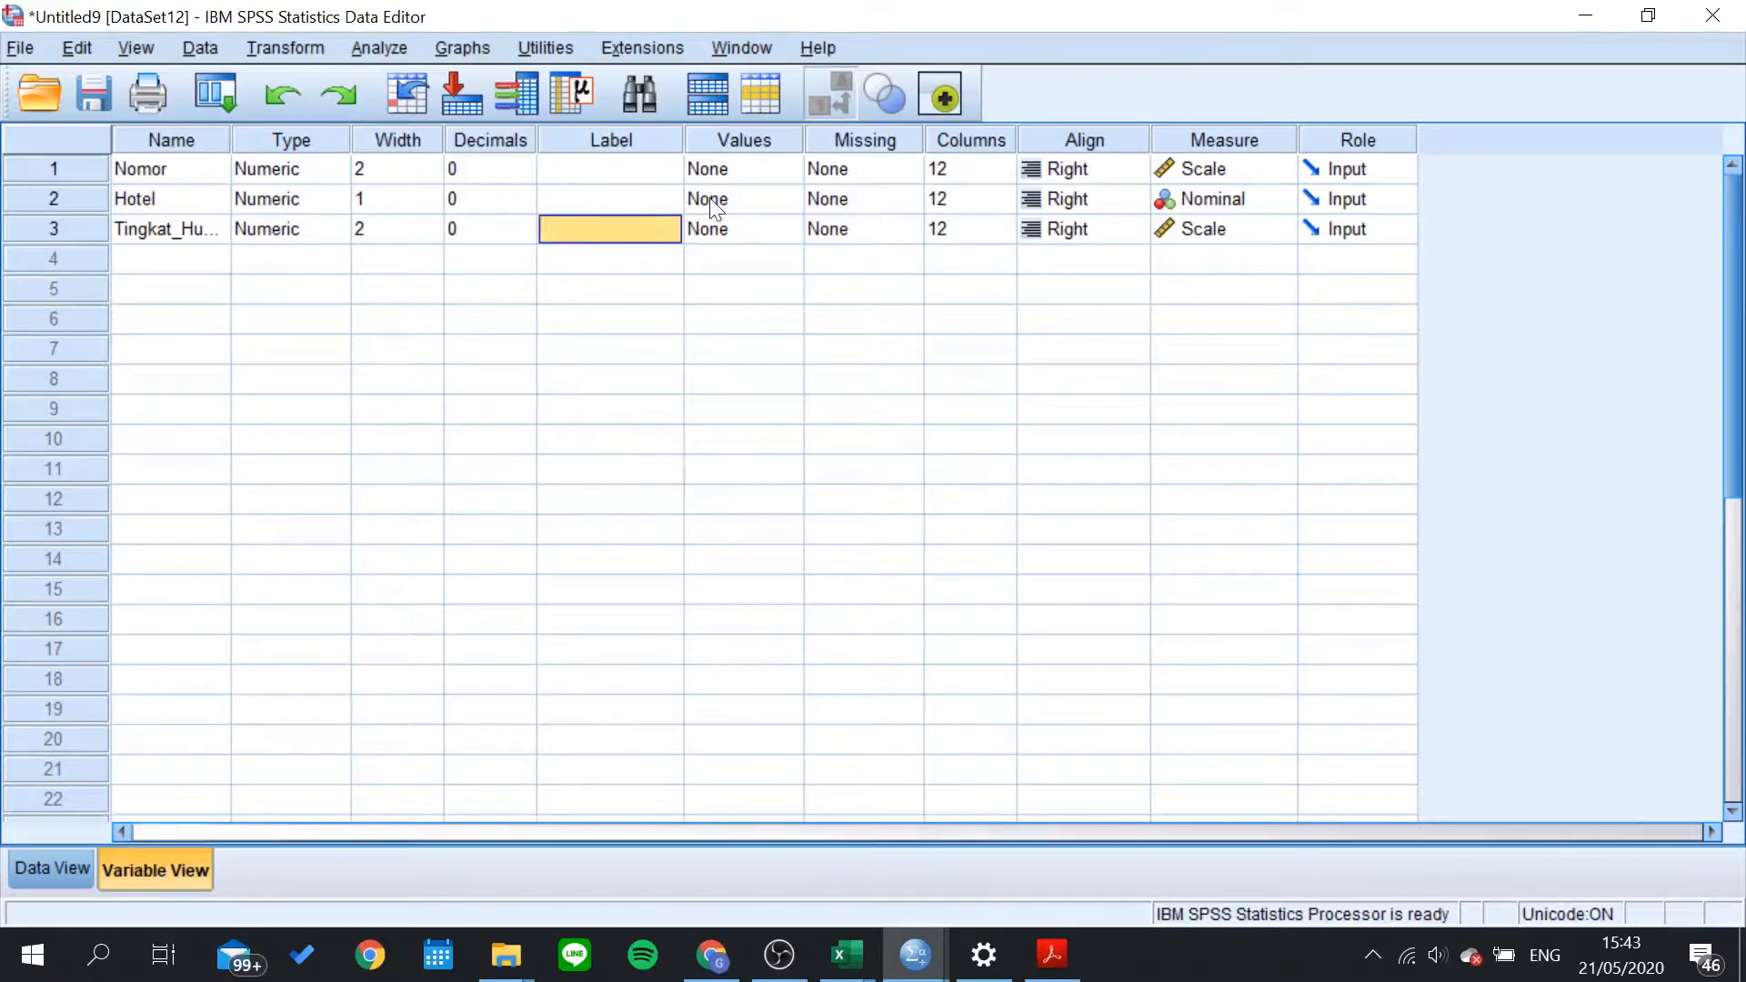
{"action": "left_click", "coordinate": [604, 202]}
{"action": "type", "text": "Hote"}
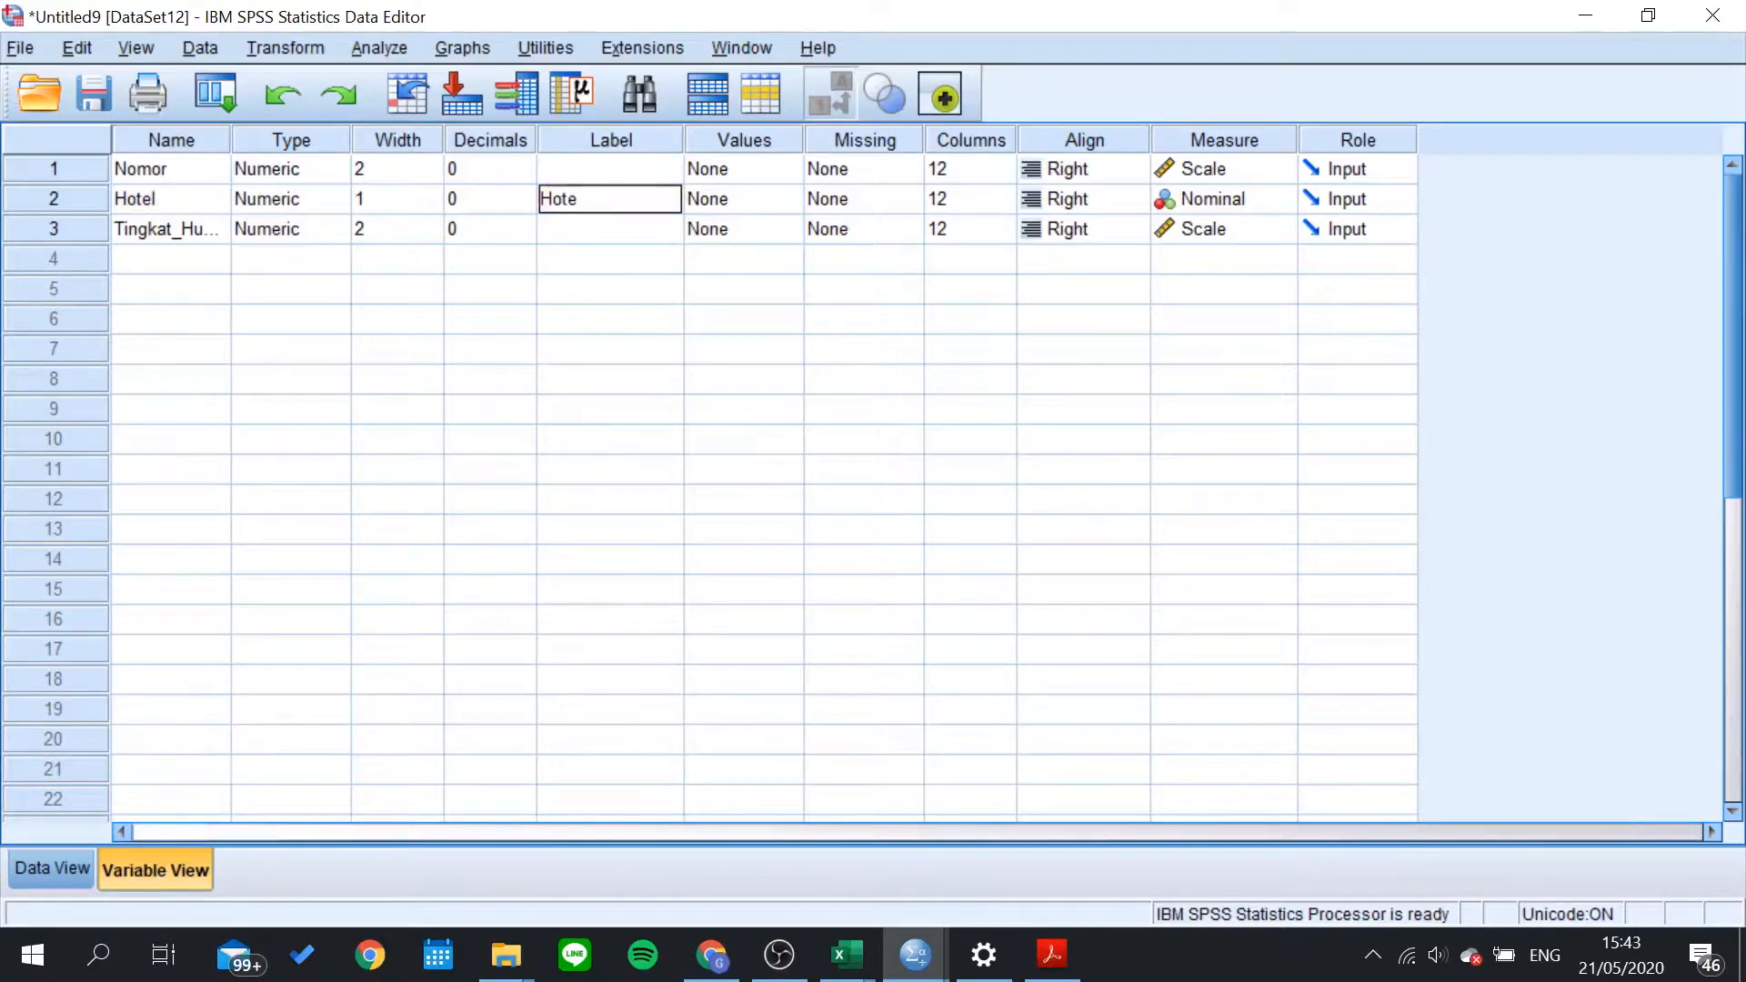
{"action": "key", "text": "Return"}
{"action": "key", "text": "Down"}
{"action": "key", "text": "Right"}
{"action": "key", "text": "Up"}
{"action": "key", "text": "Up"}
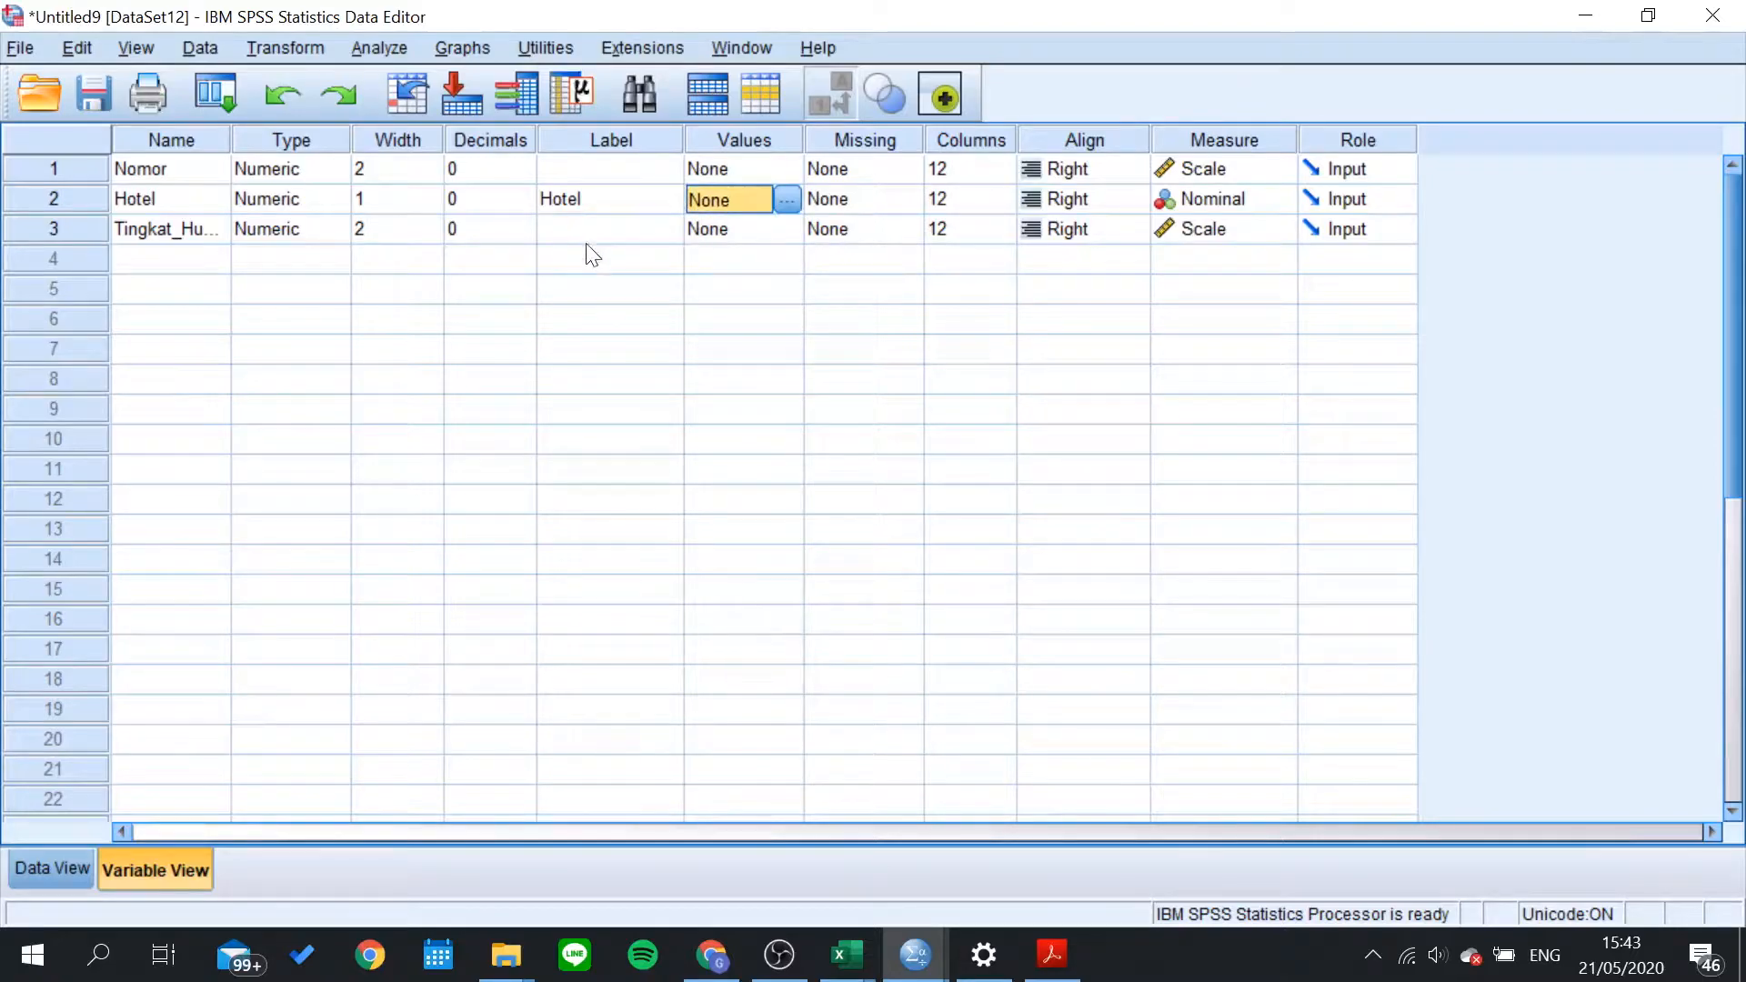
Step: Define a value label for the Hotel variable, assigning "Hotel Melati" to value 1
{"action": "left_click", "coordinate": [784, 198]}
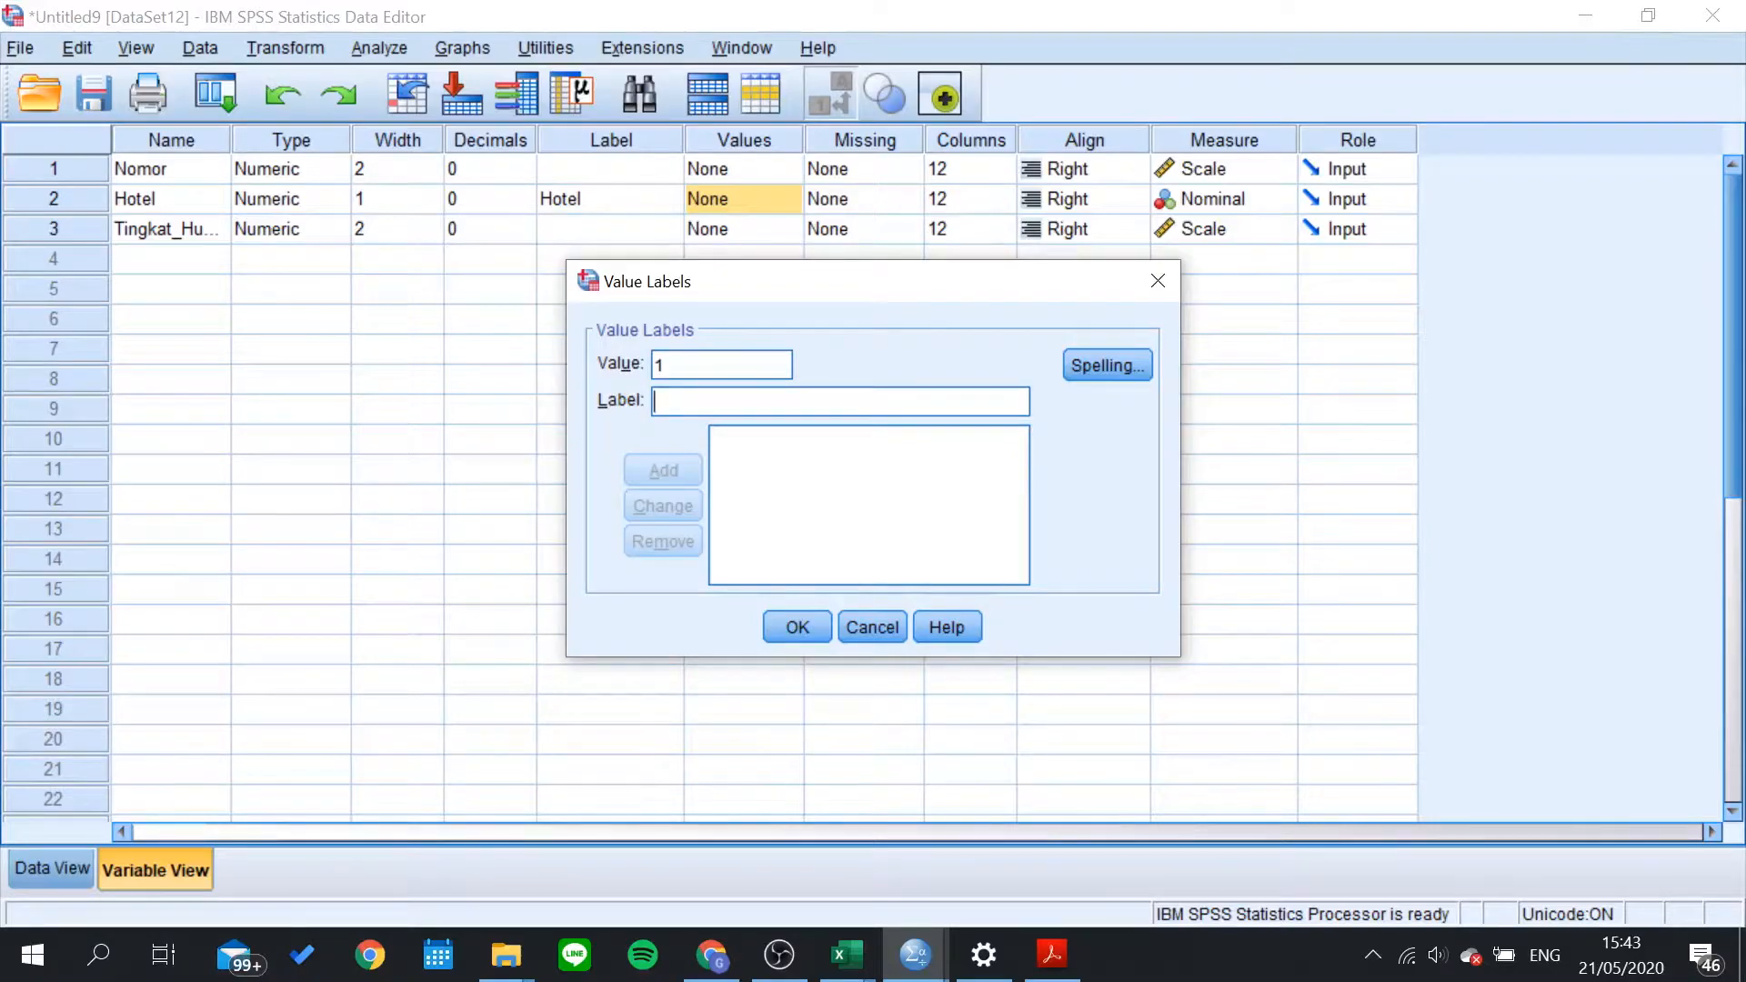
{"action": "type", "text": "Hotel Melat"}
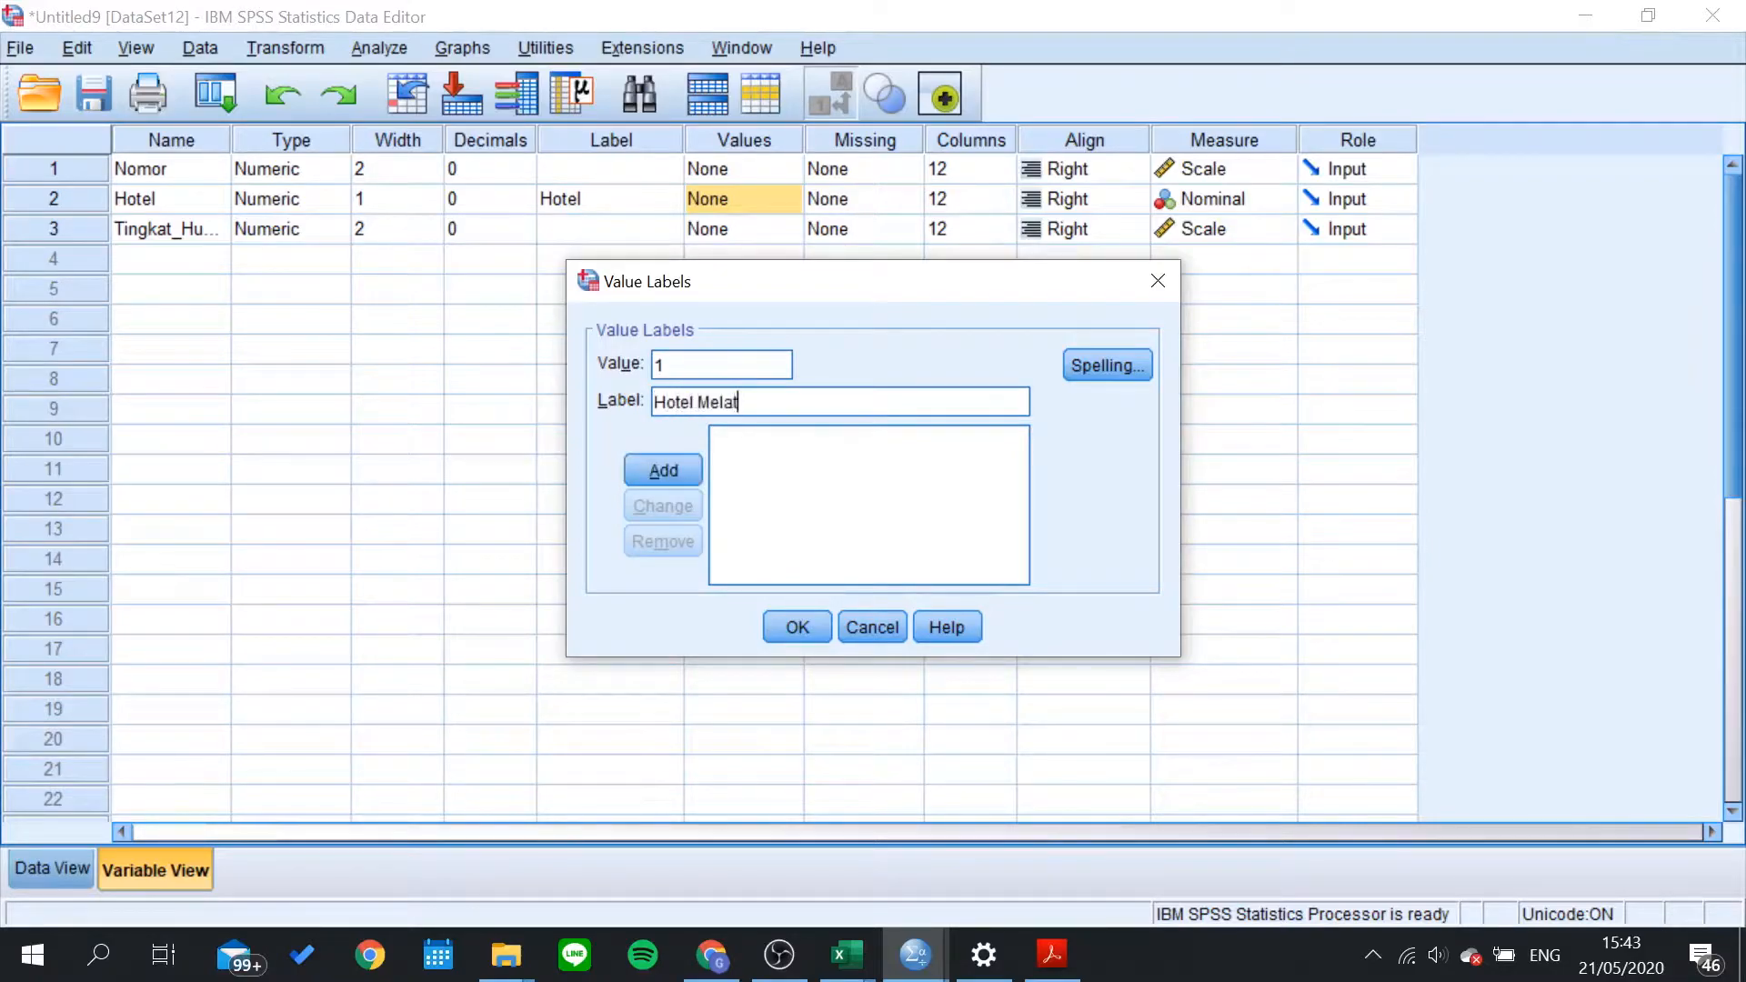
{"action": "left_click", "coordinate": [663, 470]}
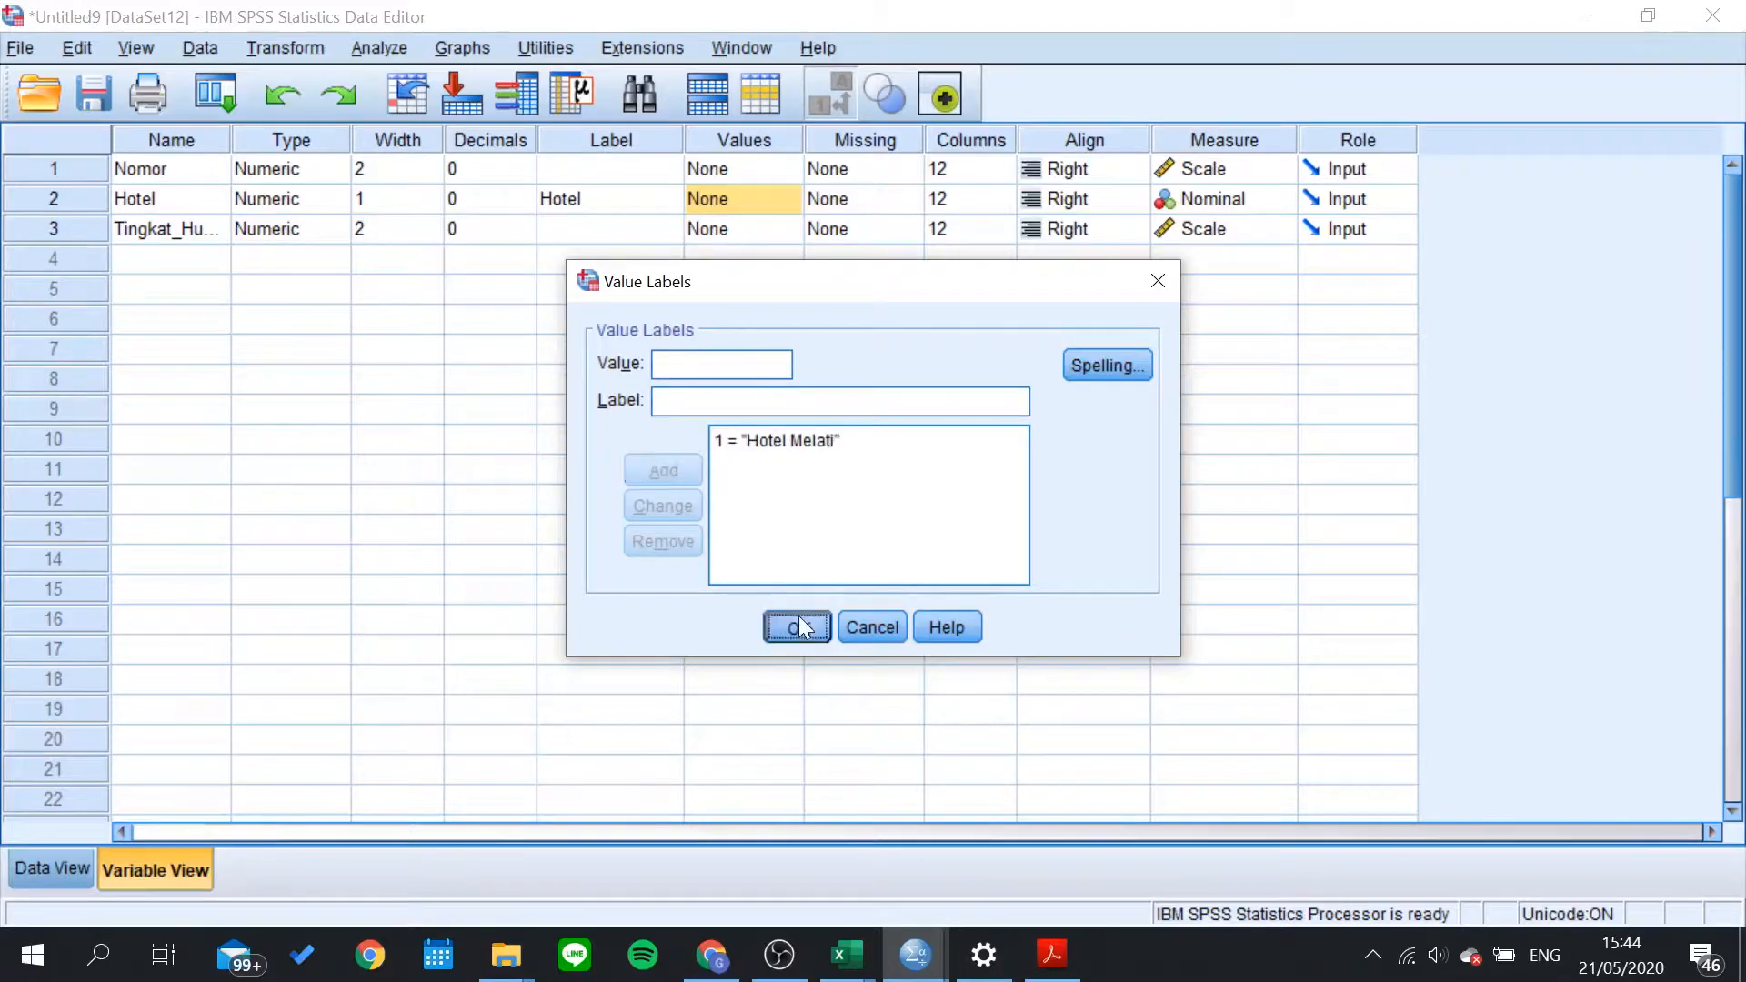
{"action": "left_click", "coordinate": [798, 627]}
Step: Try to define a second value label for the Hotel variable, with "Hotel Berbintang" for value 2
{"action": "left_click", "coordinate": [785, 198]}
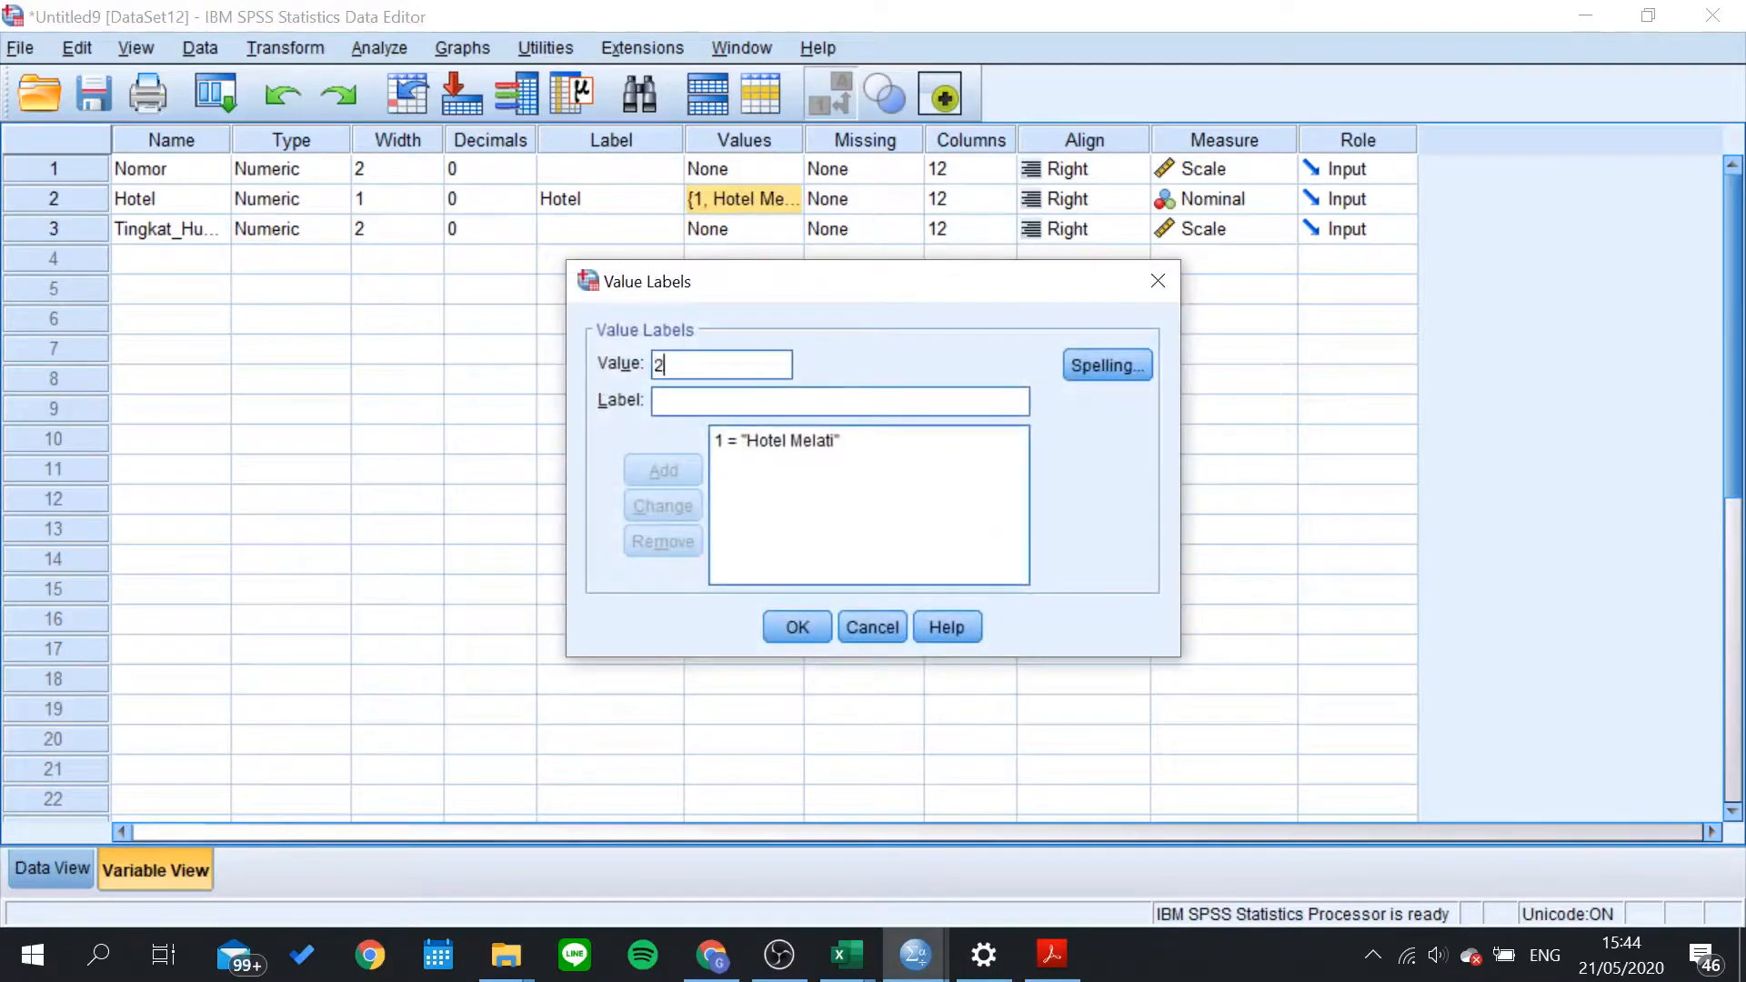
{"action": "type", "text": "Hotel Berbintang"}
{"action": "left_click", "coordinate": [796, 627]}
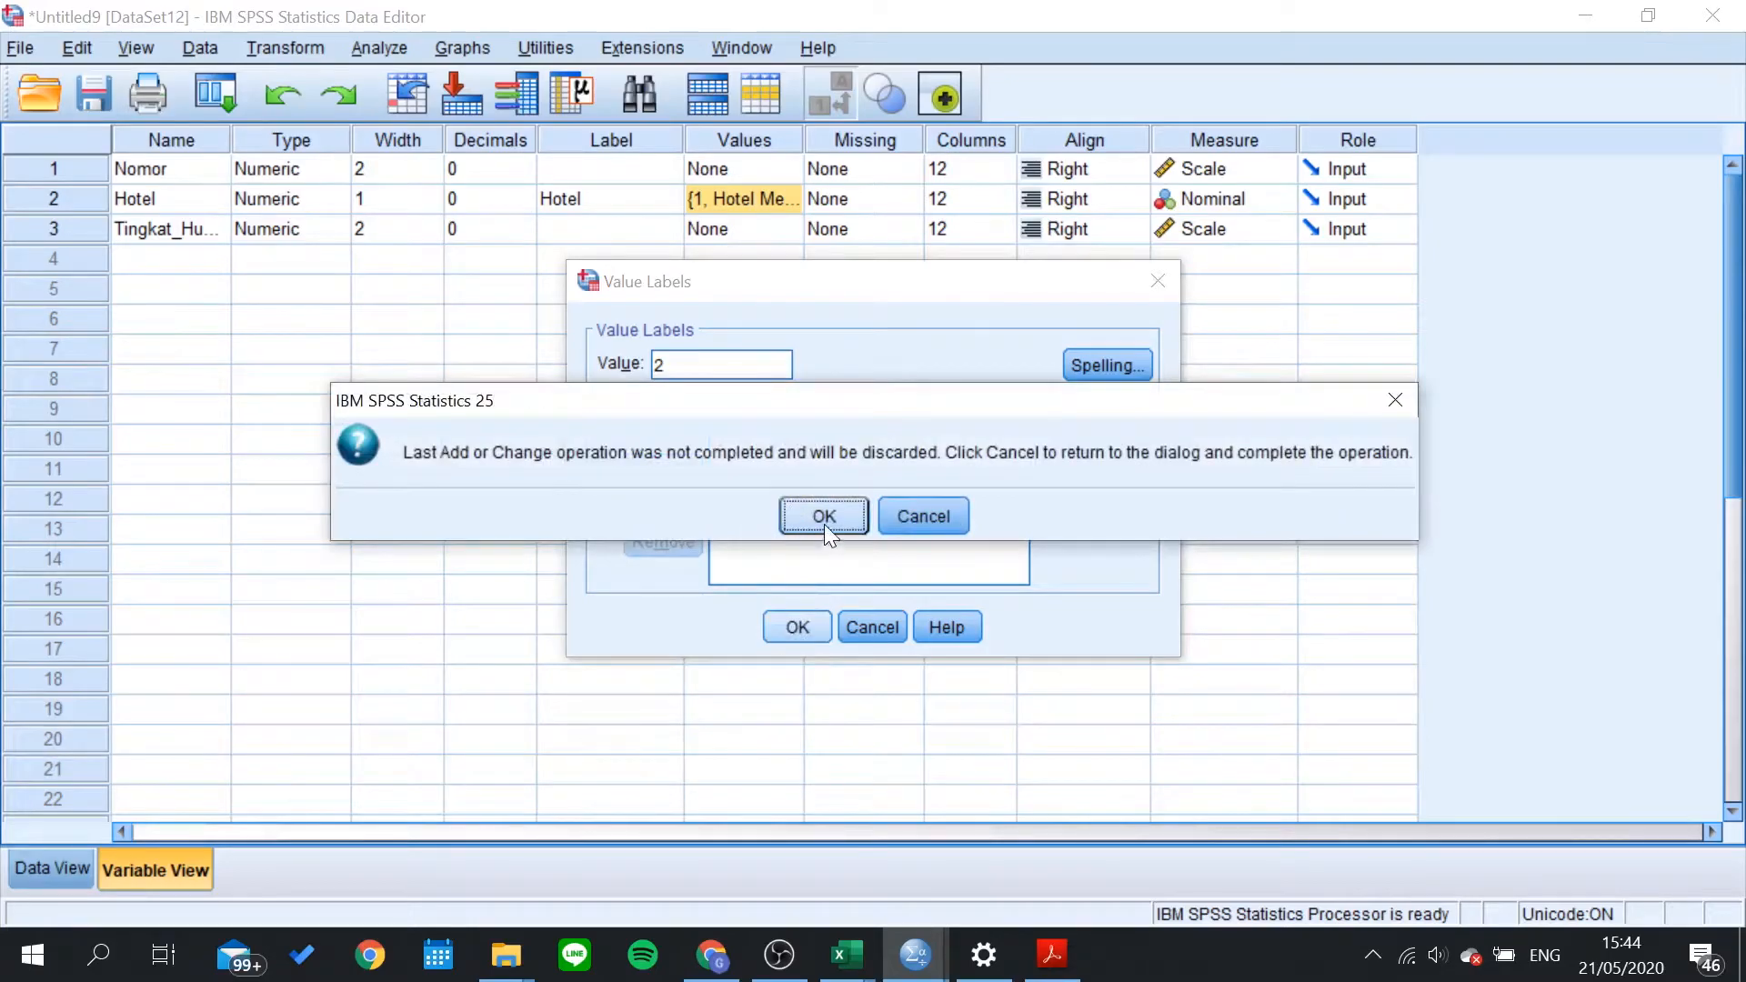
{"action": "left_click", "coordinate": [824, 524]}
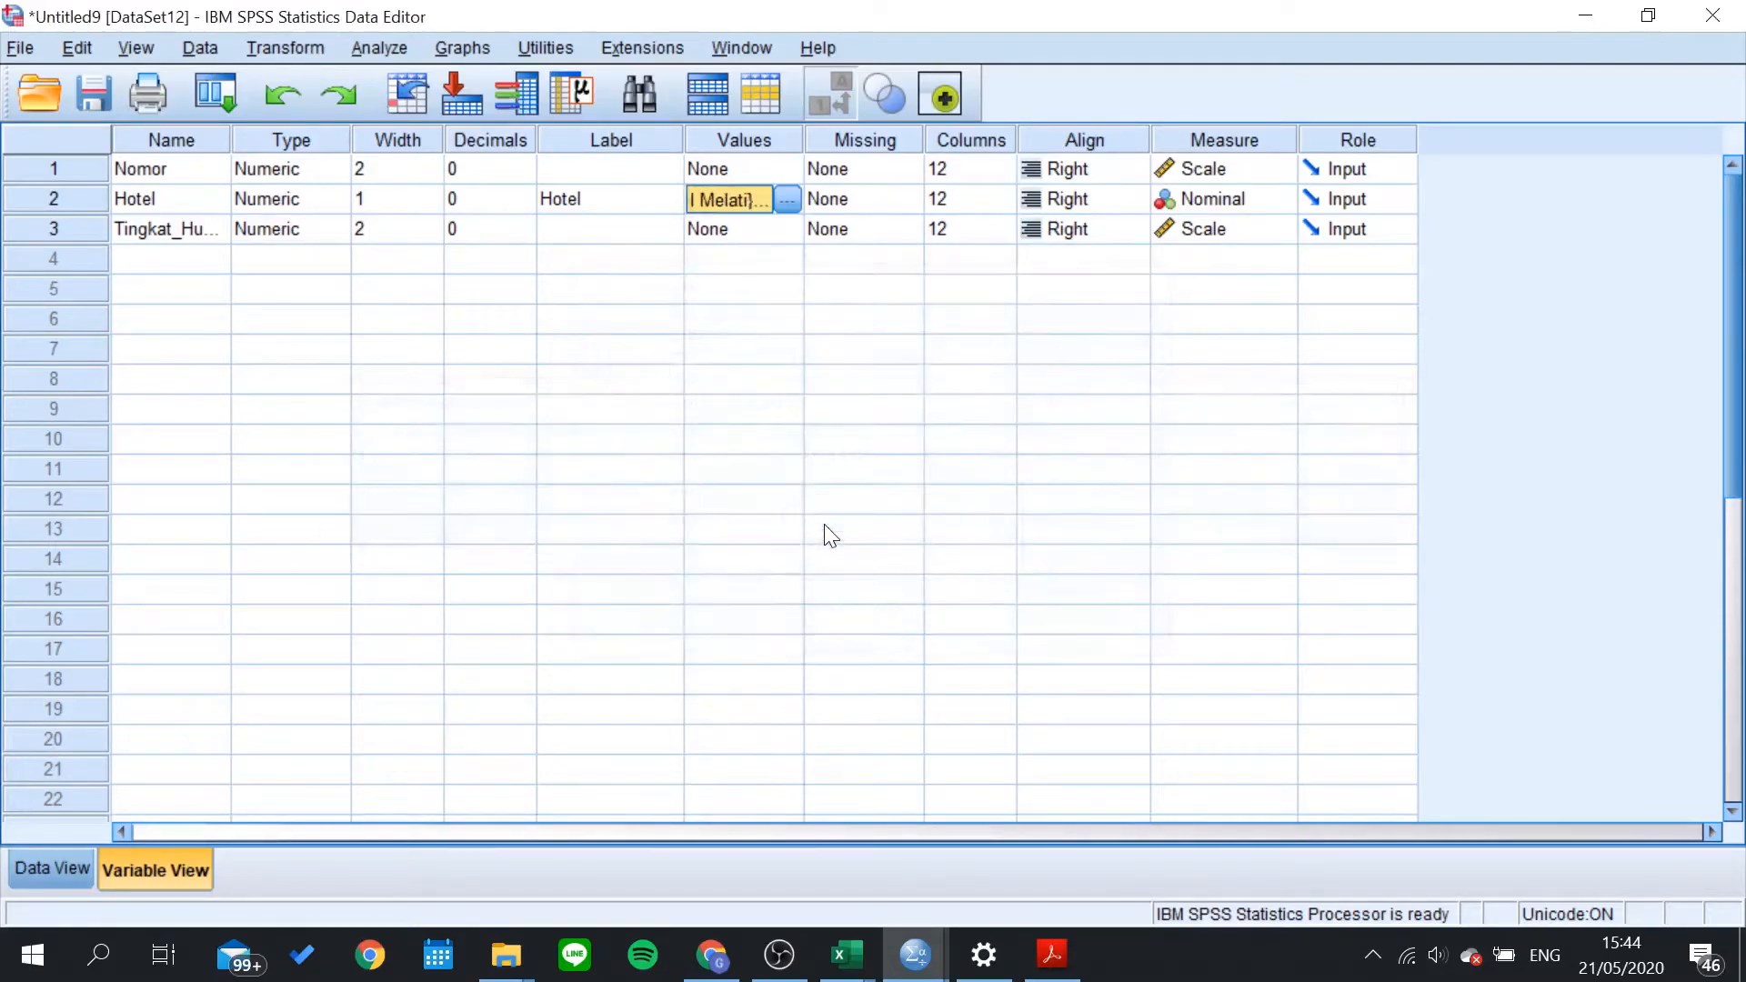
Step: Add the value label "Hotel Berbintang" for value 2 of the Hotel variable and apply the value labels
{"action": "left_click", "coordinate": [787, 198]}
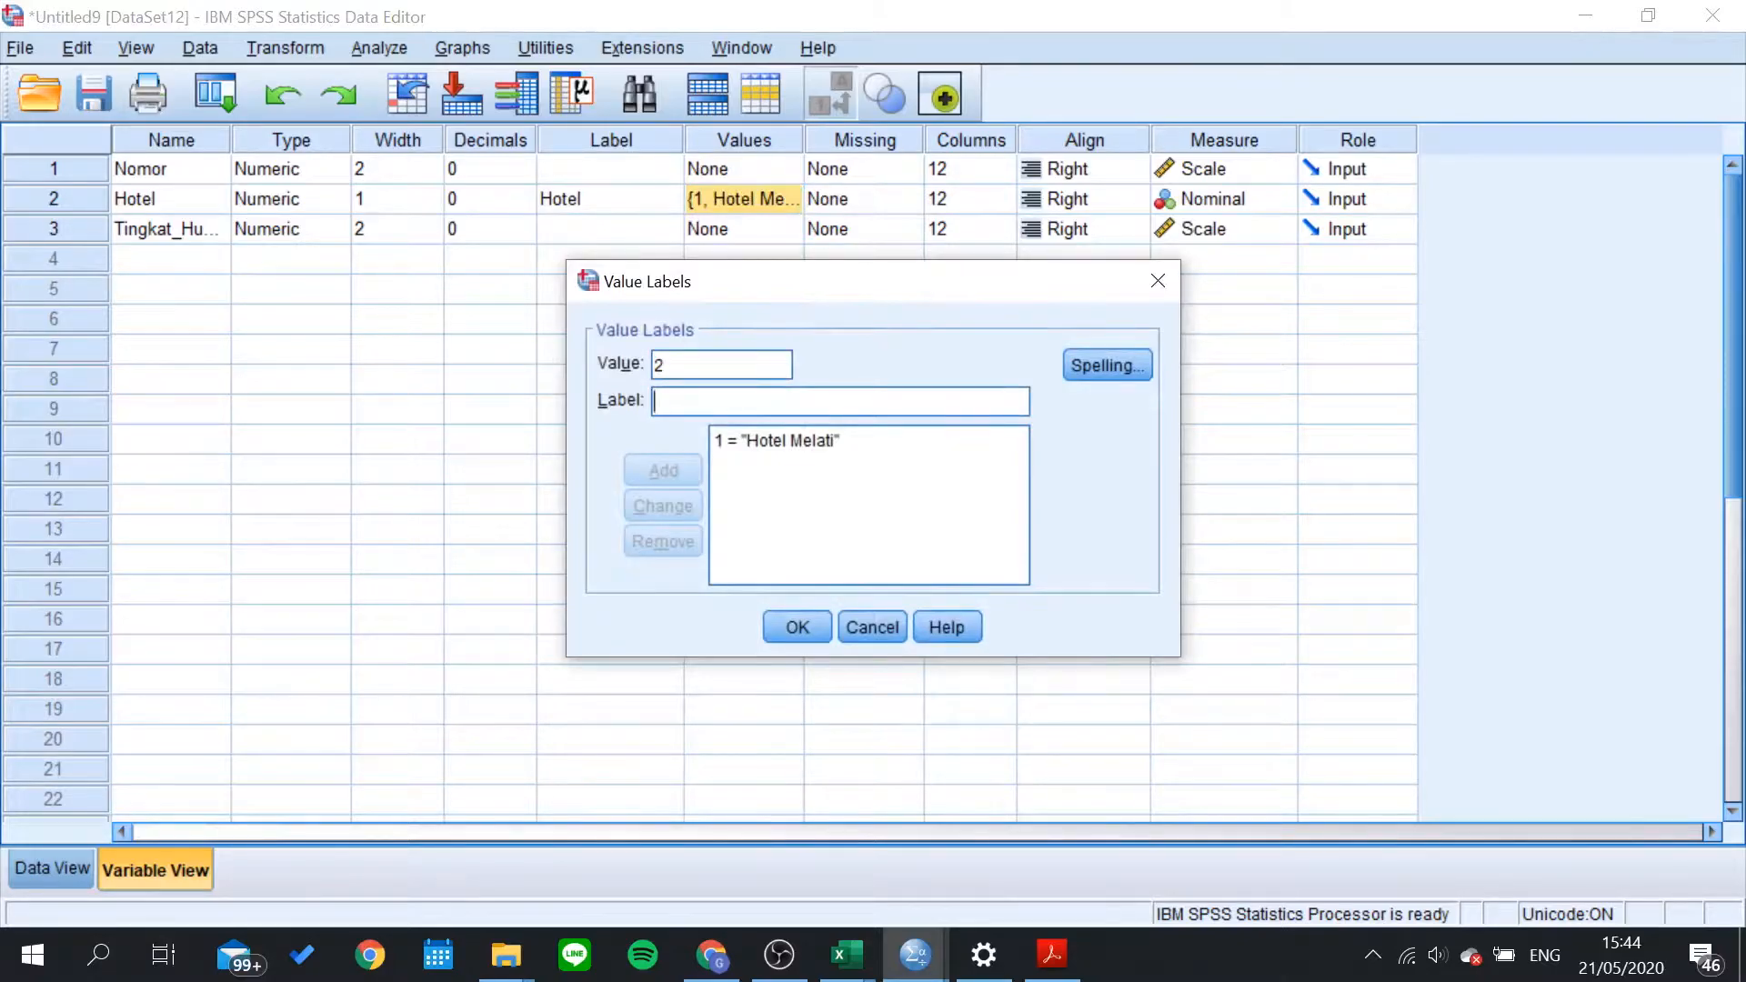
{"action": "type", "text": "Hotel Berbintang"}
{"action": "left_click", "coordinate": [663, 470]}
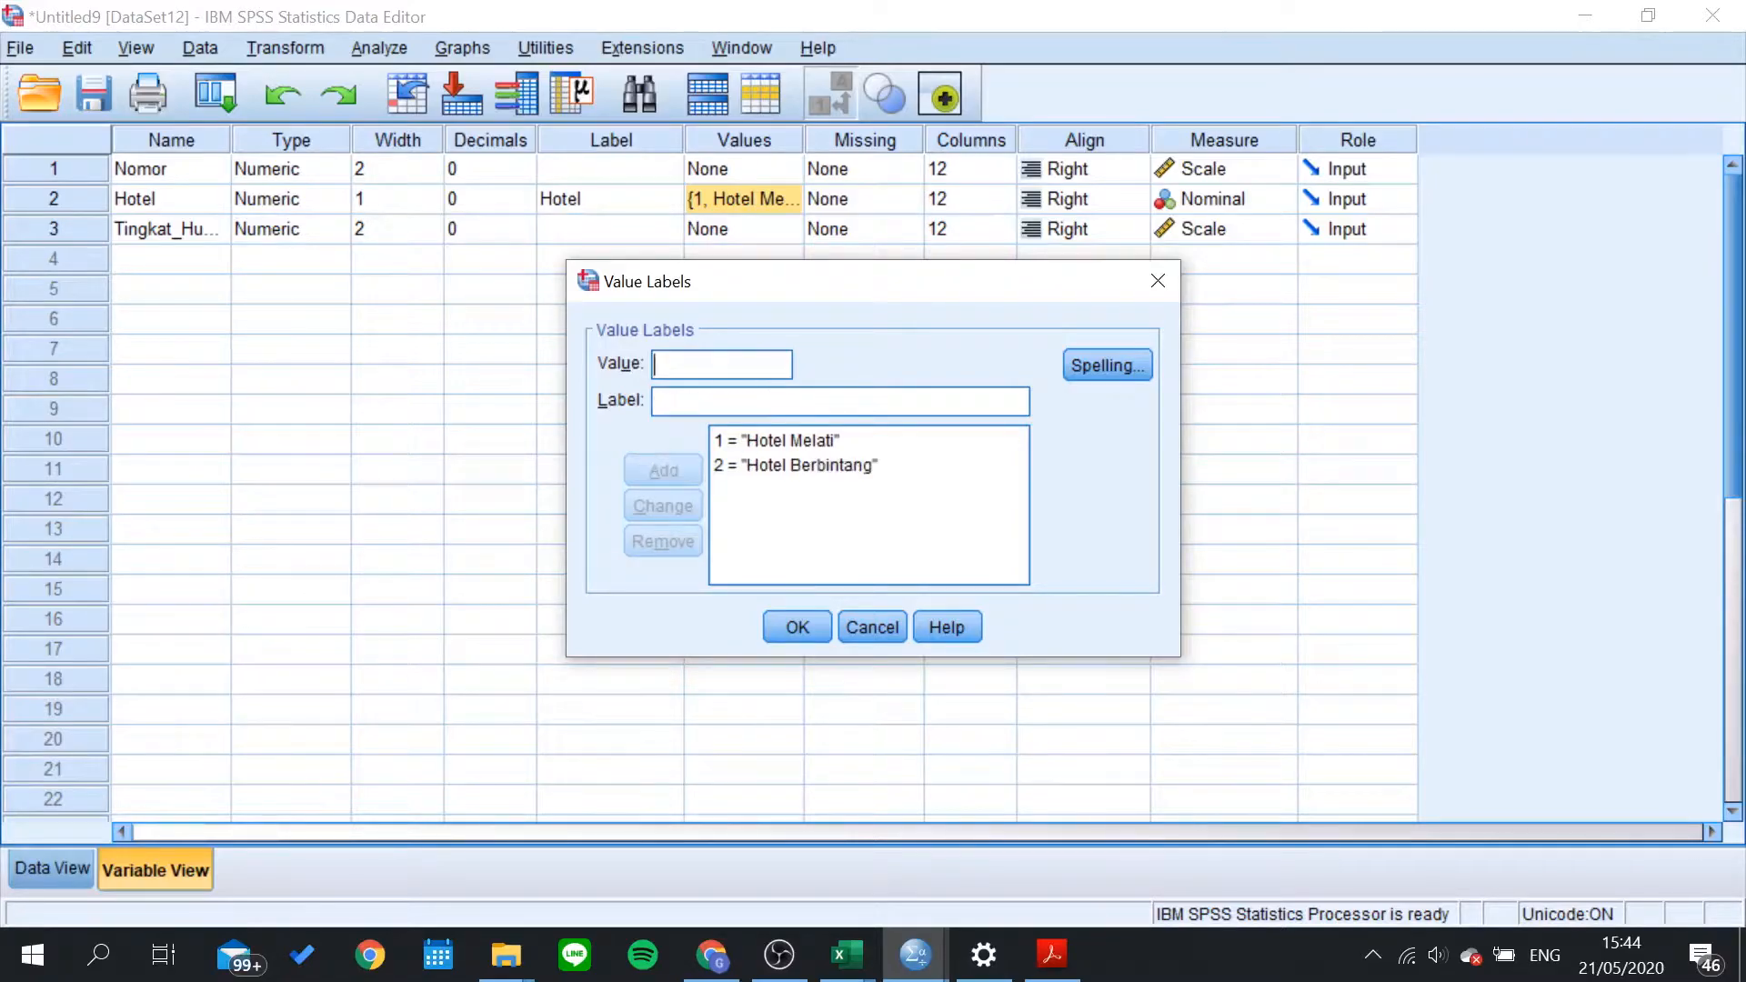
{"action": "left_click", "coordinate": [798, 627]}
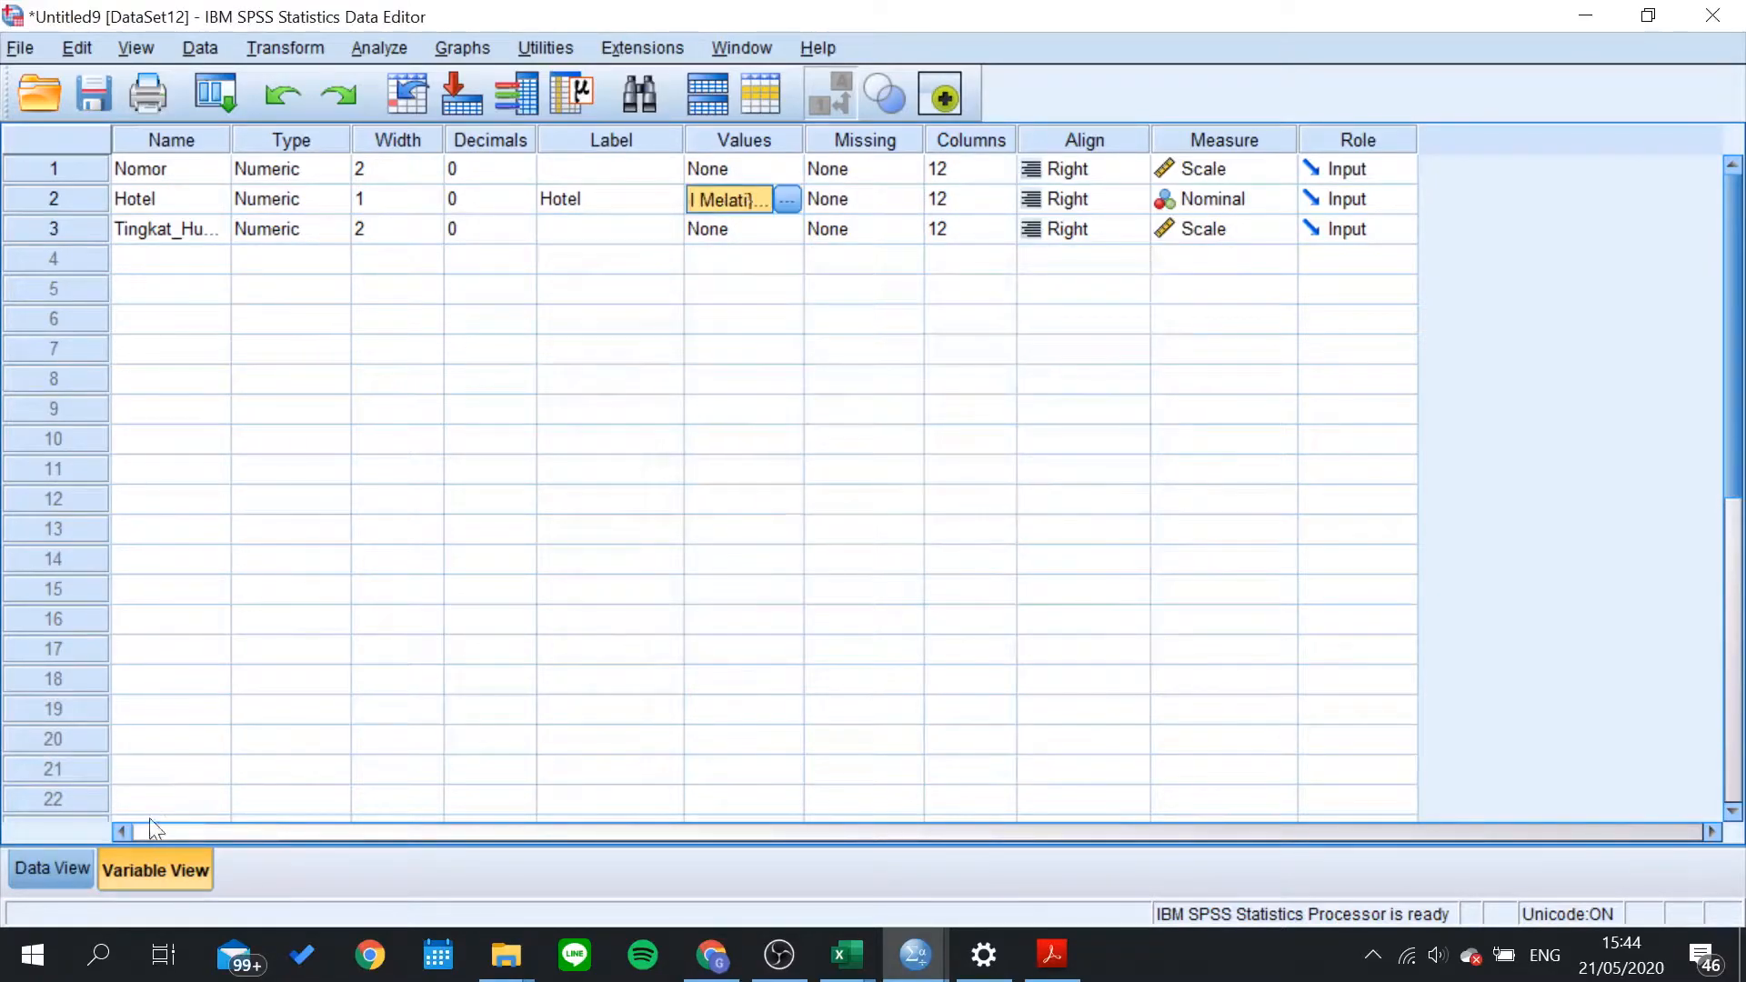
Step: Review the data records to check how the Hotel value labels and the Tingkat_Hunian values are displayed
{"action": "left_click", "coordinate": [53, 869]}
{"action": "left_click", "coordinate": [422, 291]}
{"action": "scroll", "coordinate": [422, 291], "scroll_direction": "down", "scroll_amount": 3}
{"action": "scroll", "coordinate": [392, 319], "scroll_direction": "up", "scroll_amount": 3}
{"action": "left_click", "coordinate": [386, 200]}
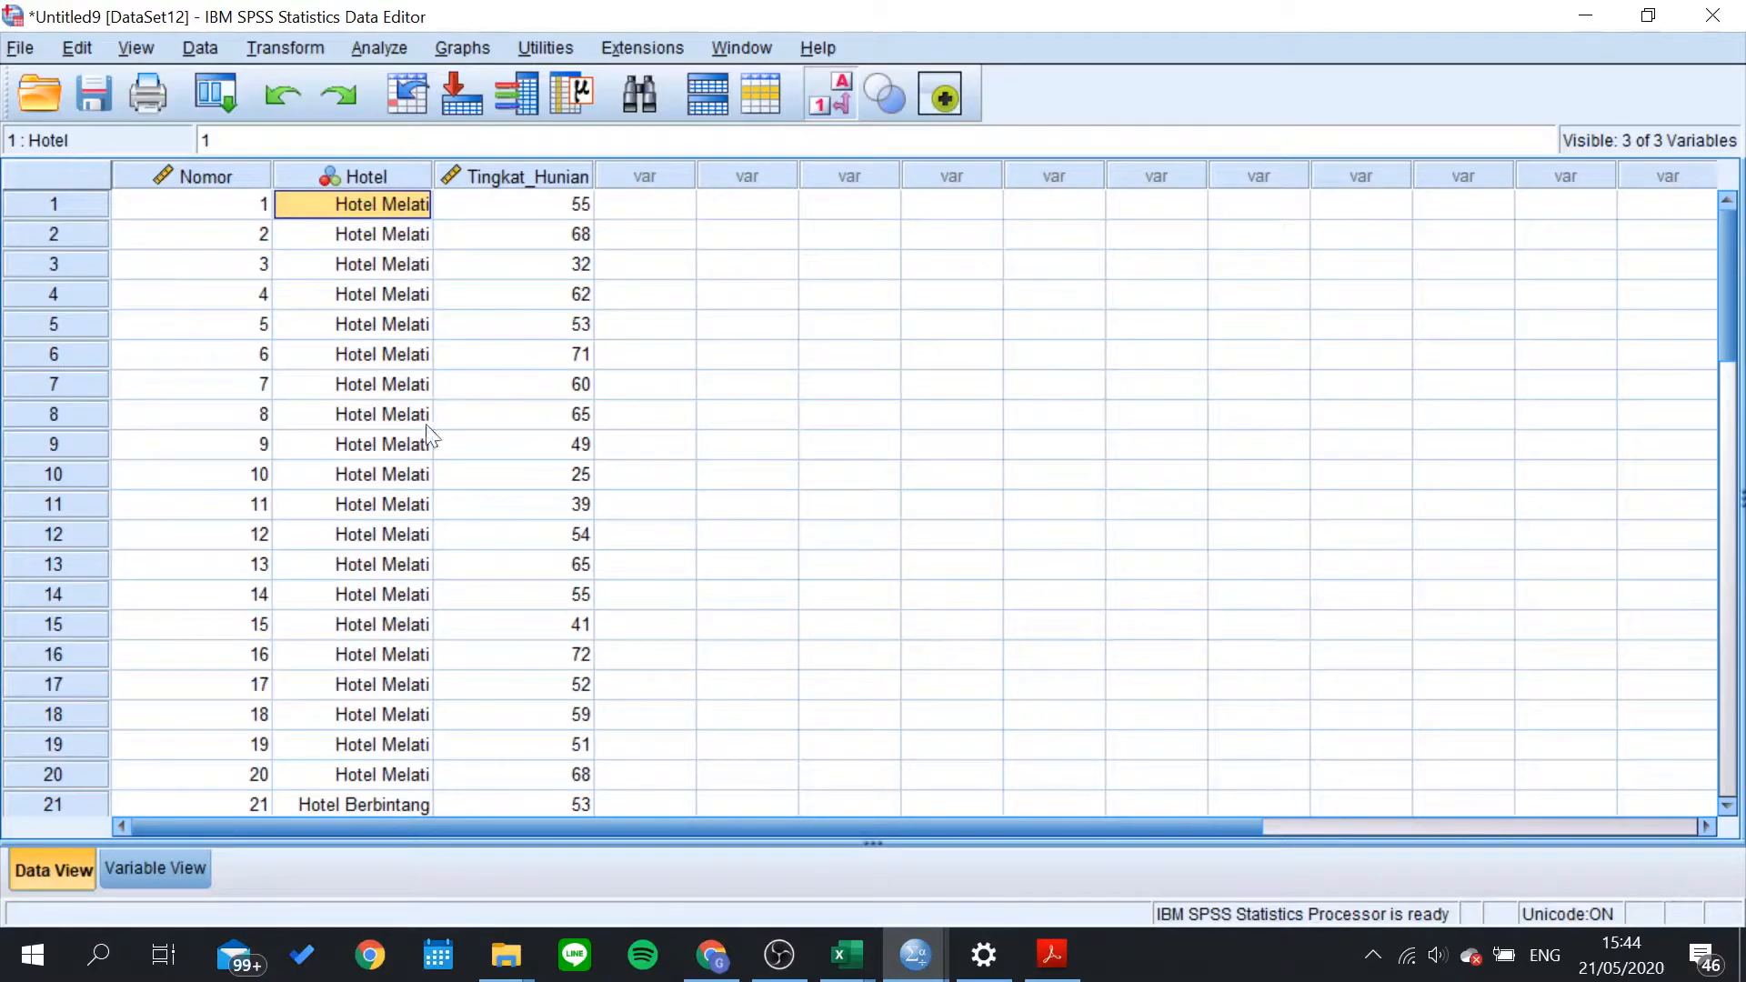
{"action": "scroll", "coordinate": [431, 467], "scroll_direction": "down", "scroll_amount": 2}
{"action": "scroll", "coordinate": [434, 468], "scroll_direction": "down", "scroll_amount": 5}
{"action": "scroll", "coordinate": [427, 509], "scroll_direction": "up", "scroll_amount": 7}
{"action": "left_click", "coordinate": [527, 270]}
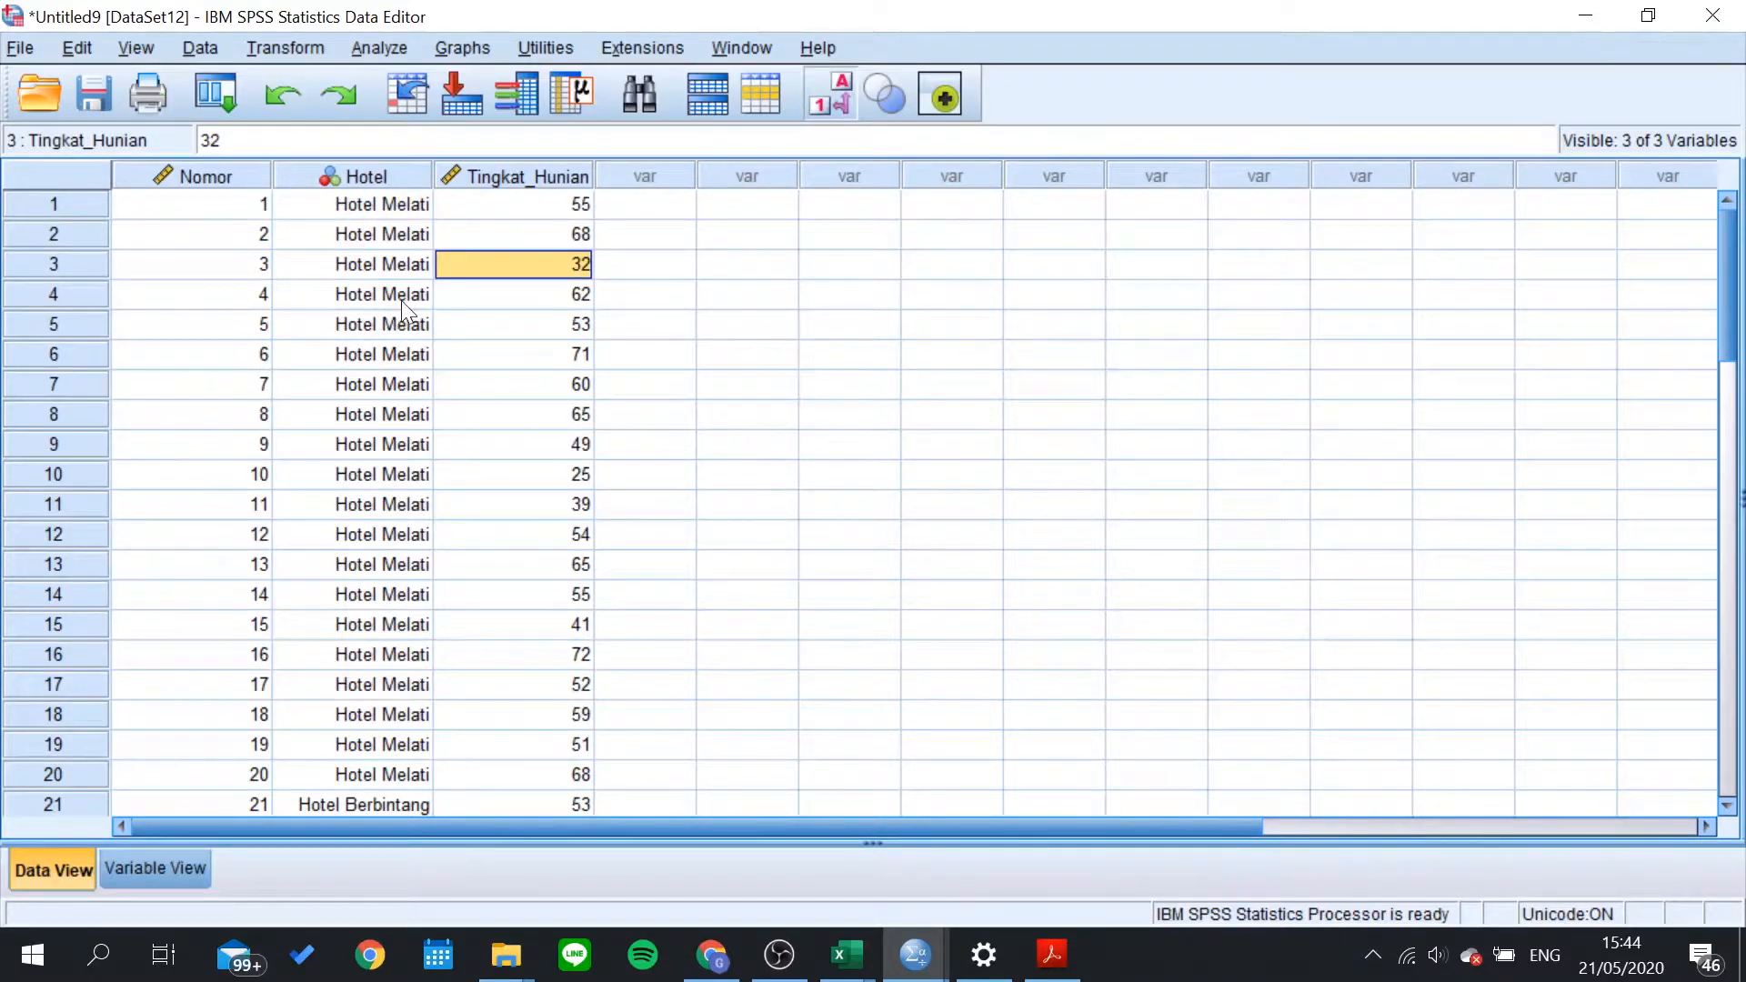
{"action": "left_click", "coordinate": [379, 52]}
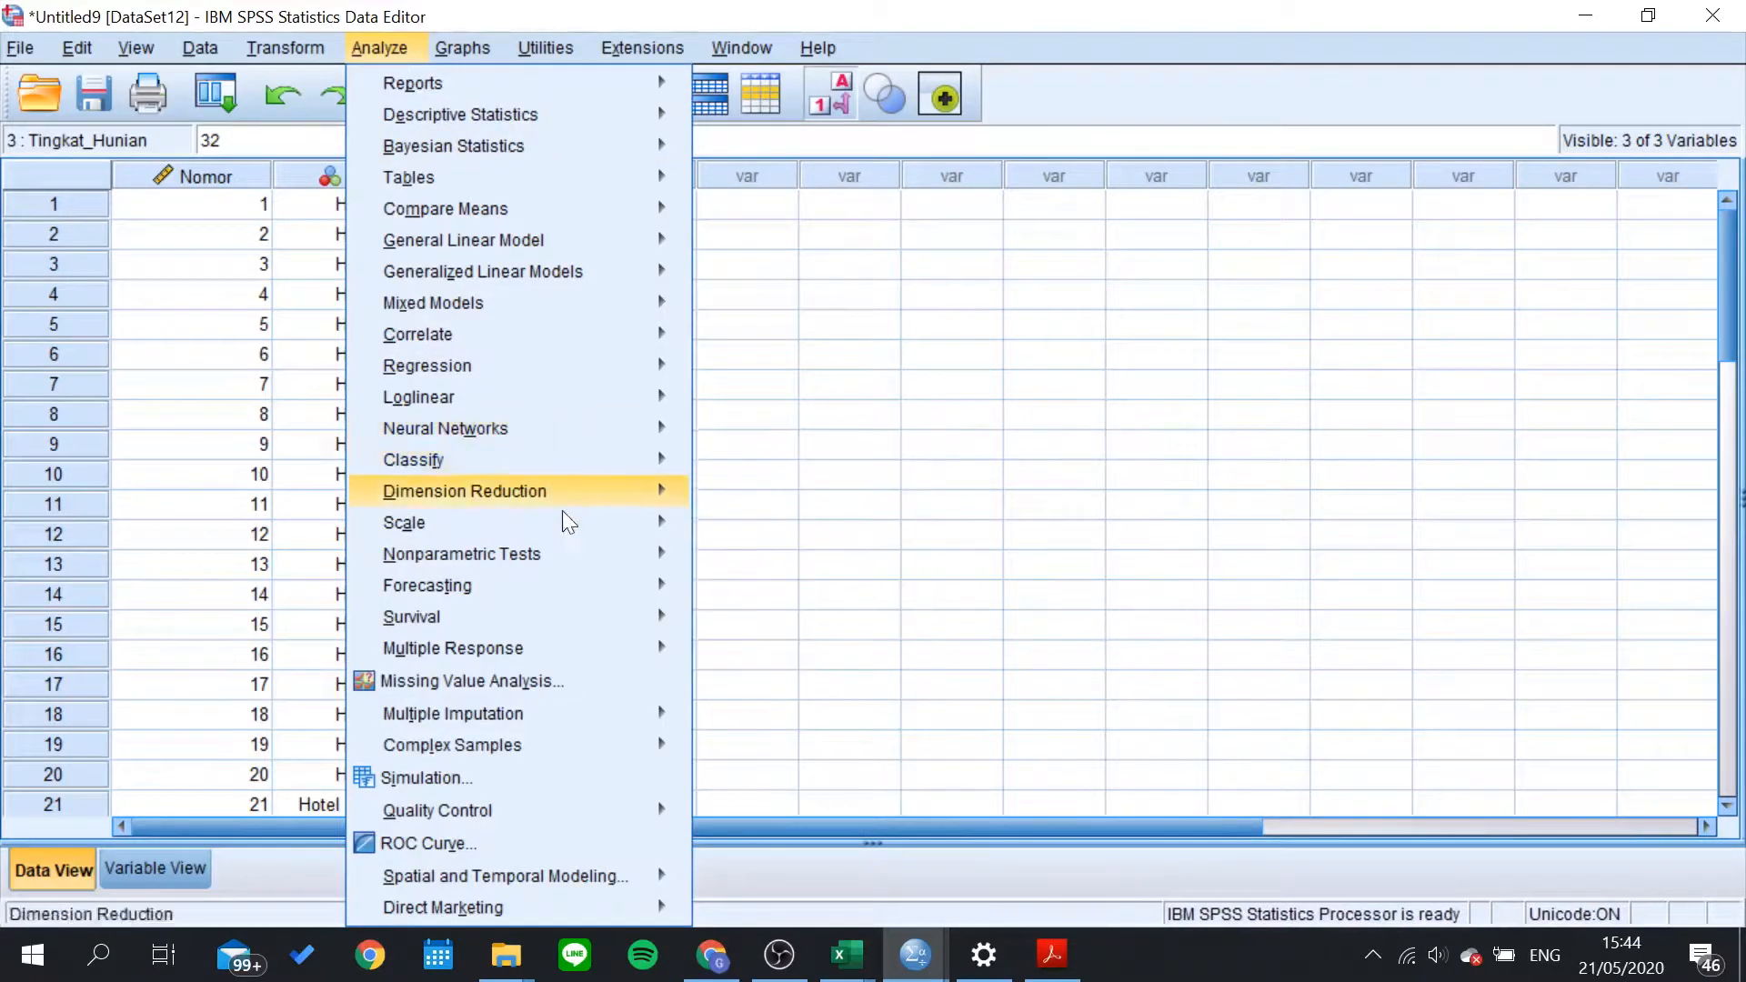
{"action": "mouse_move", "coordinate": [573, 557]}
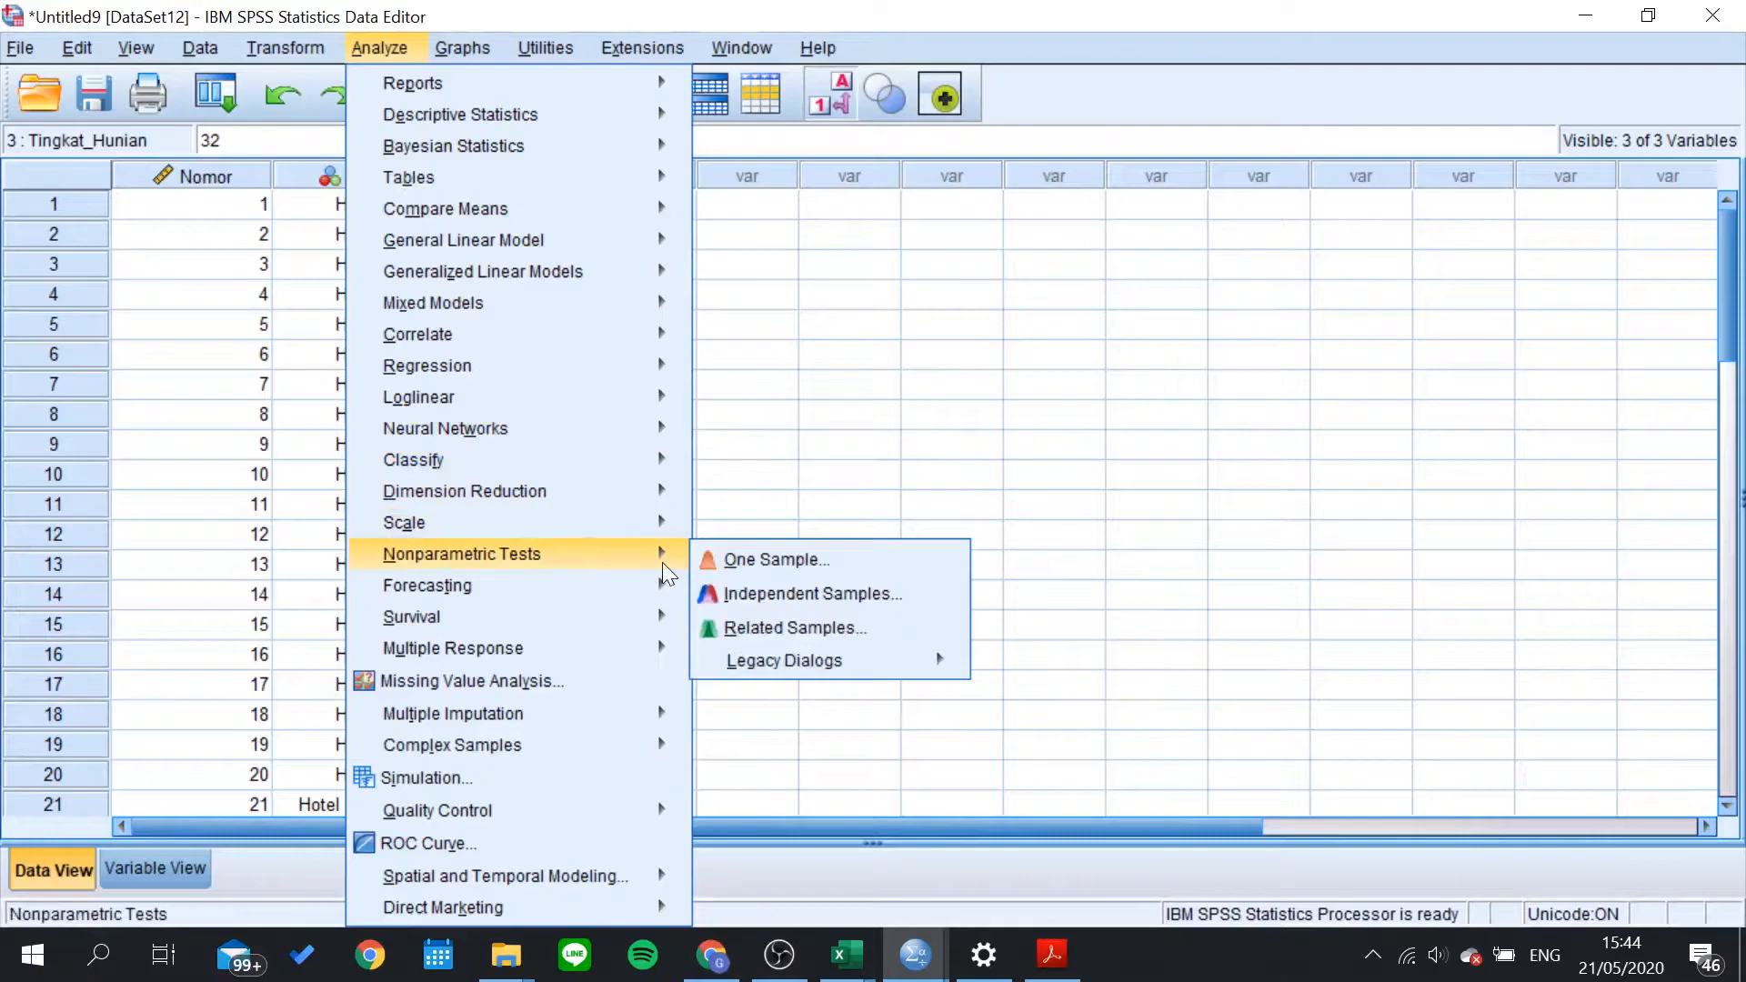
{"action": "left_click", "coordinate": [952, 387]}
Step: Set up a legacy nonparametric test for two independent samples with Tingkat_Hunian as the test variable
{"action": "left_click", "coordinate": [375, 47]}
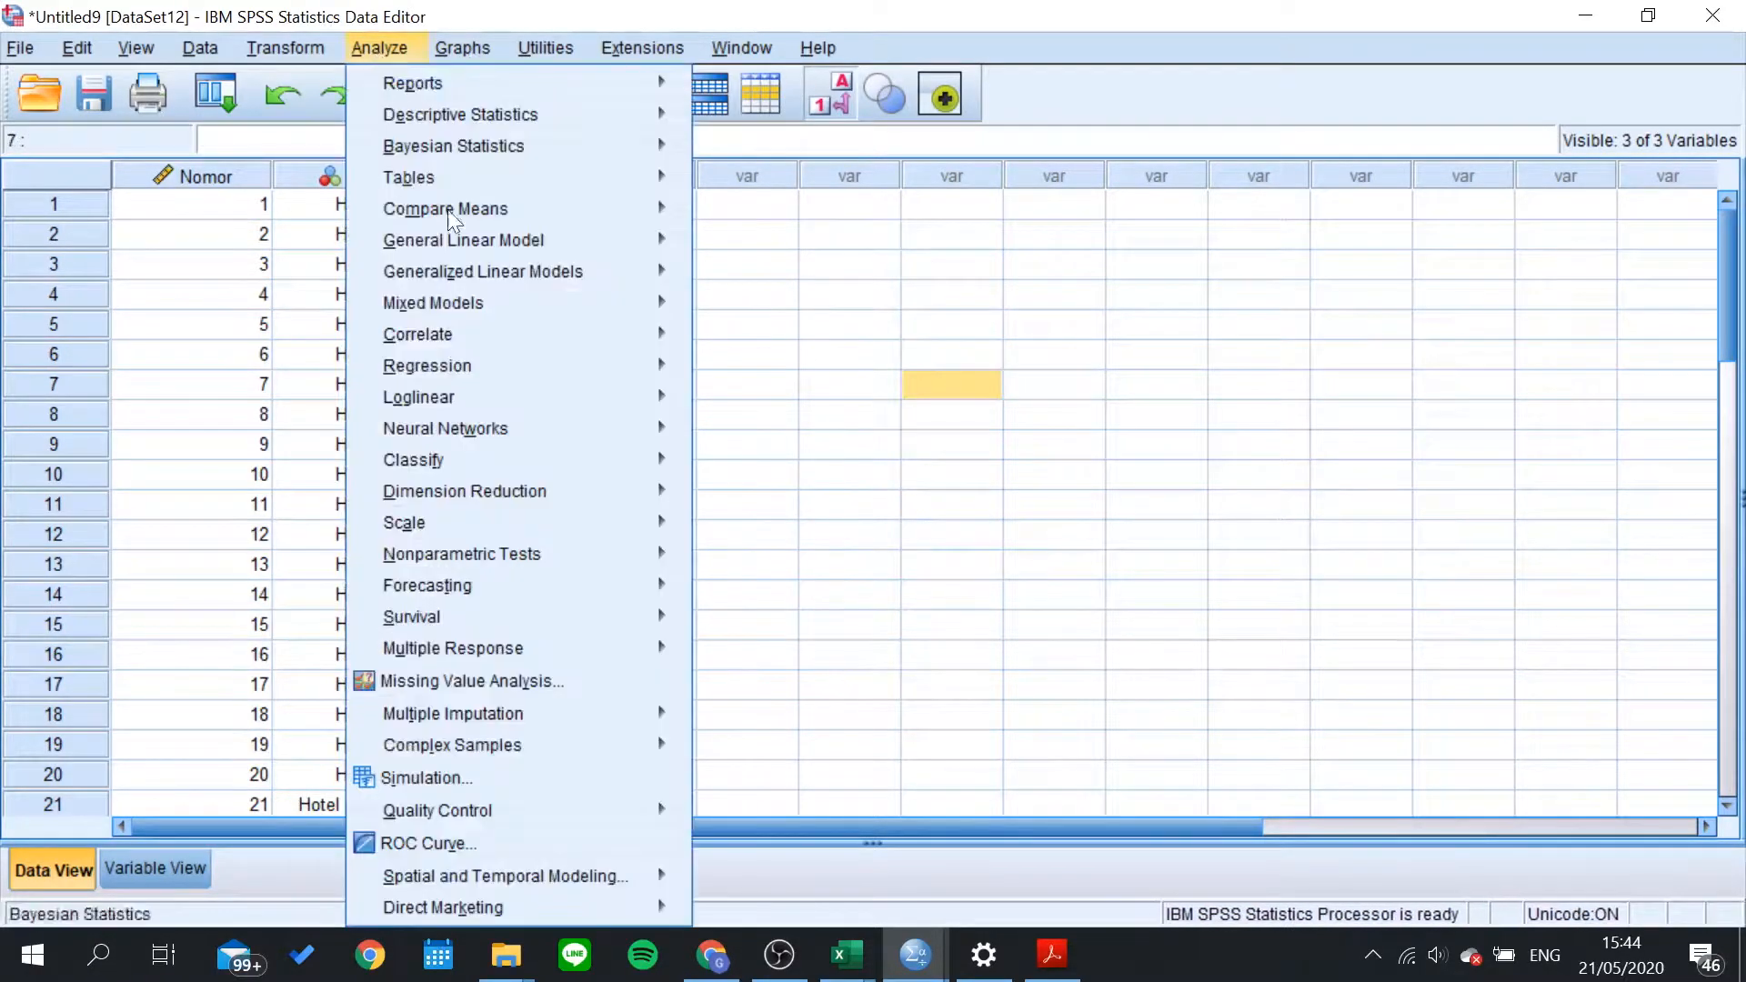
{"action": "mouse_move", "coordinate": [511, 553]}
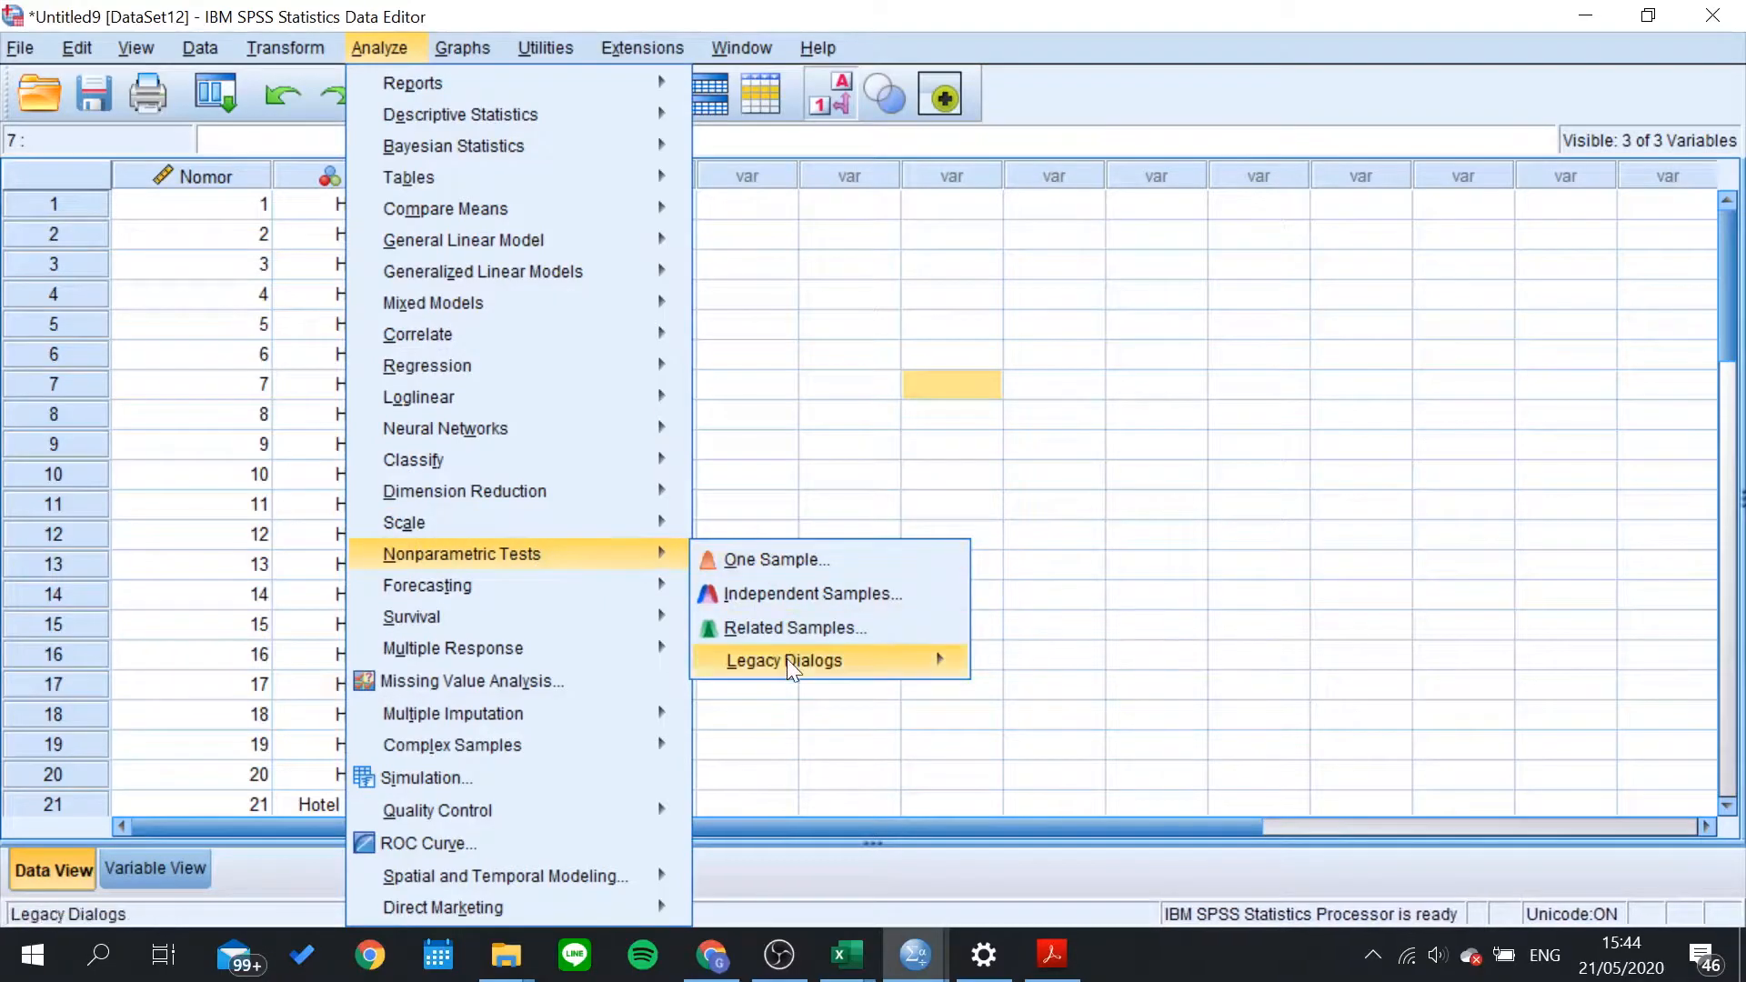
{"action": "mouse_move", "coordinate": [787, 659]}
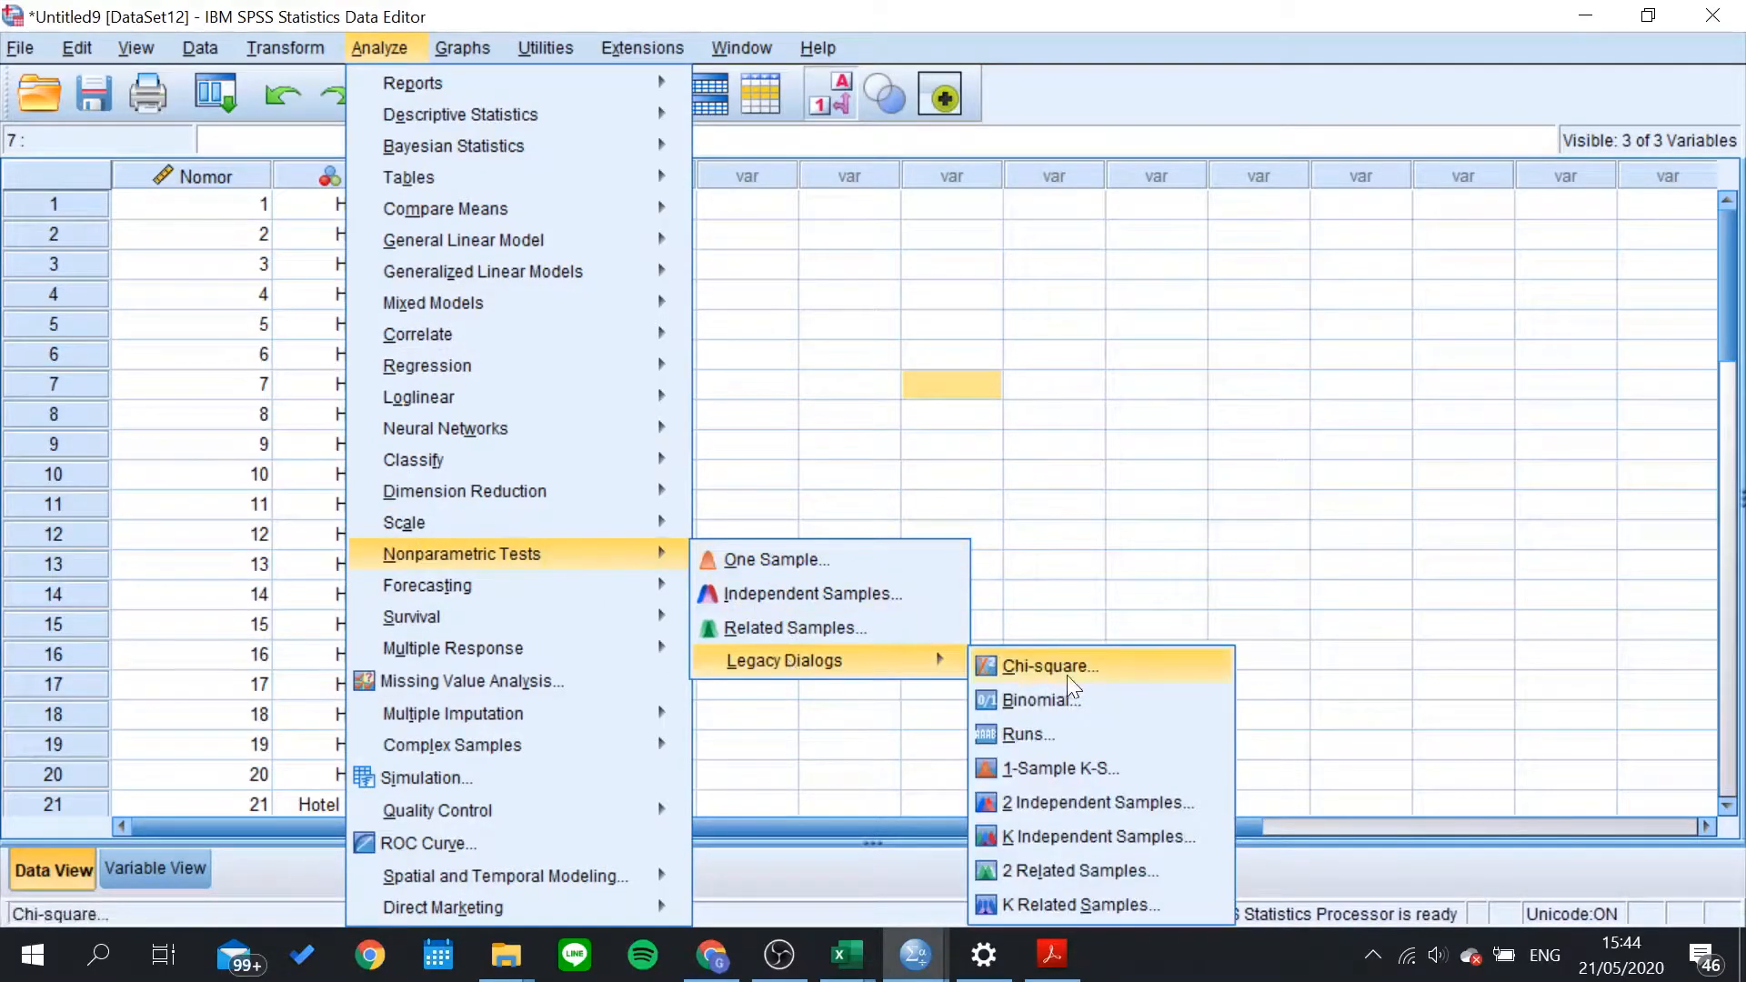
{"action": "left_click", "coordinate": [1089, 804]}
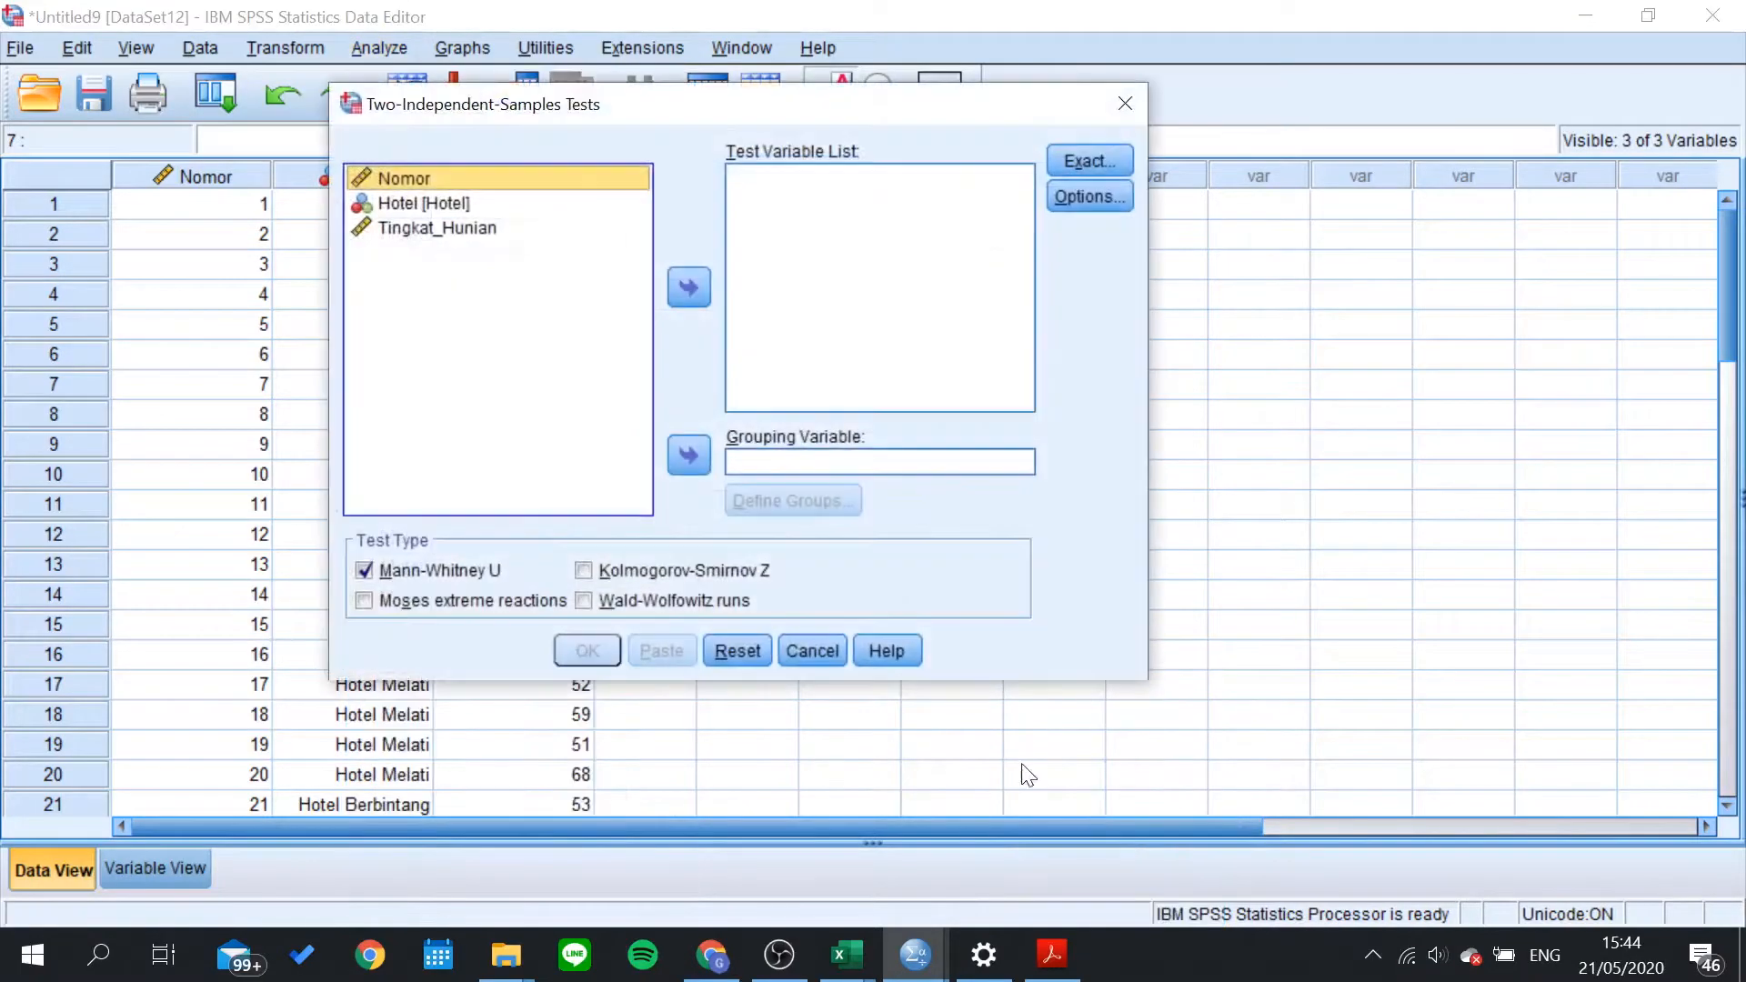
{"action": "left_click", "coordinate": [424, 223]}
{"action": "left_click", "coordinate": [428, 205]}
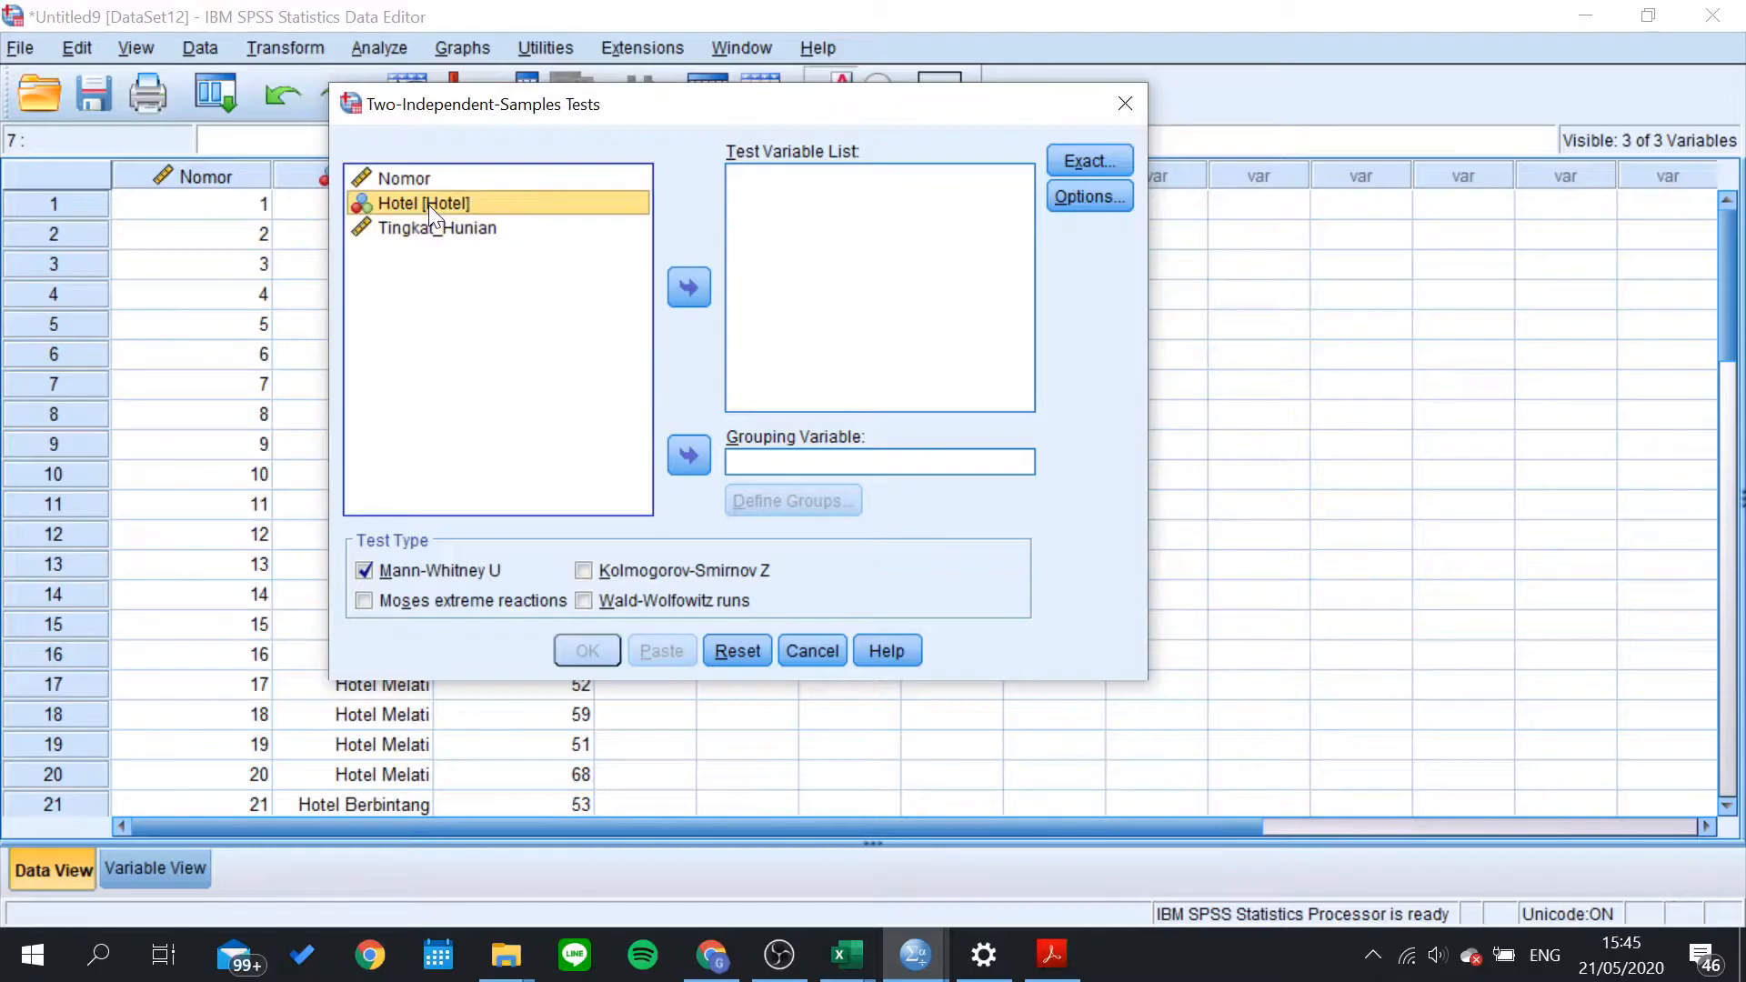
{"action": "left_click", "coordinate": [469, 233]}
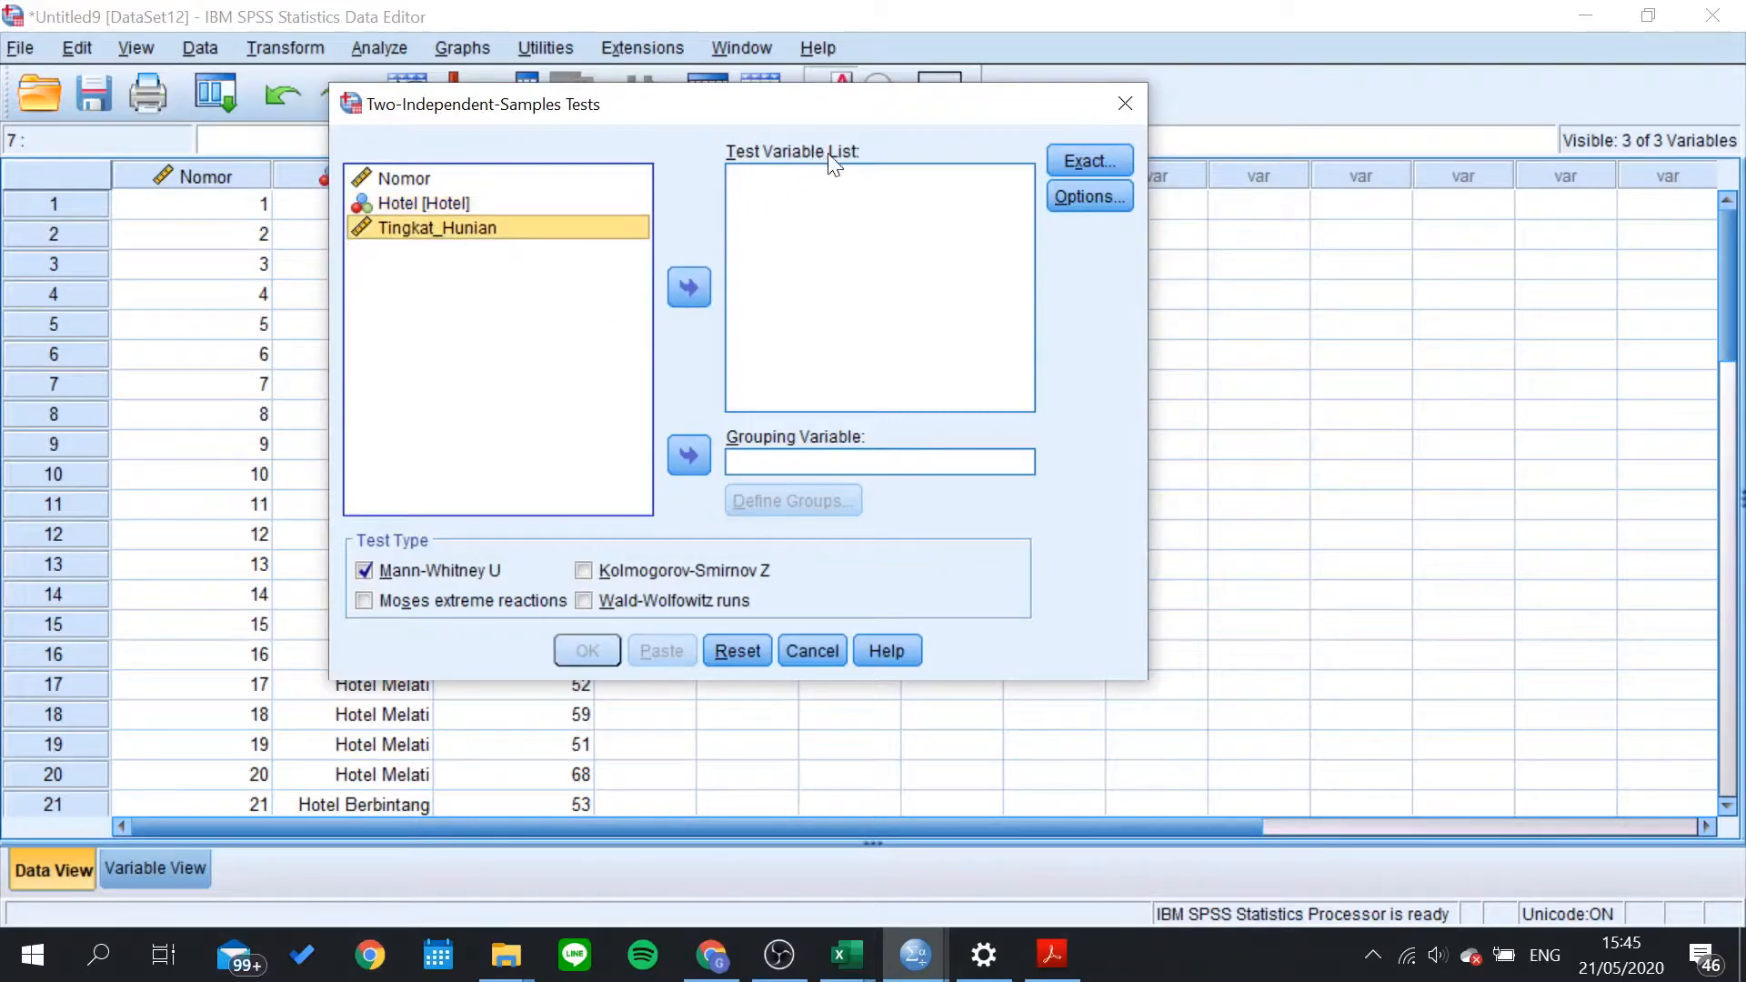
{"action": "left_click", "coordinate": [697, 290]}
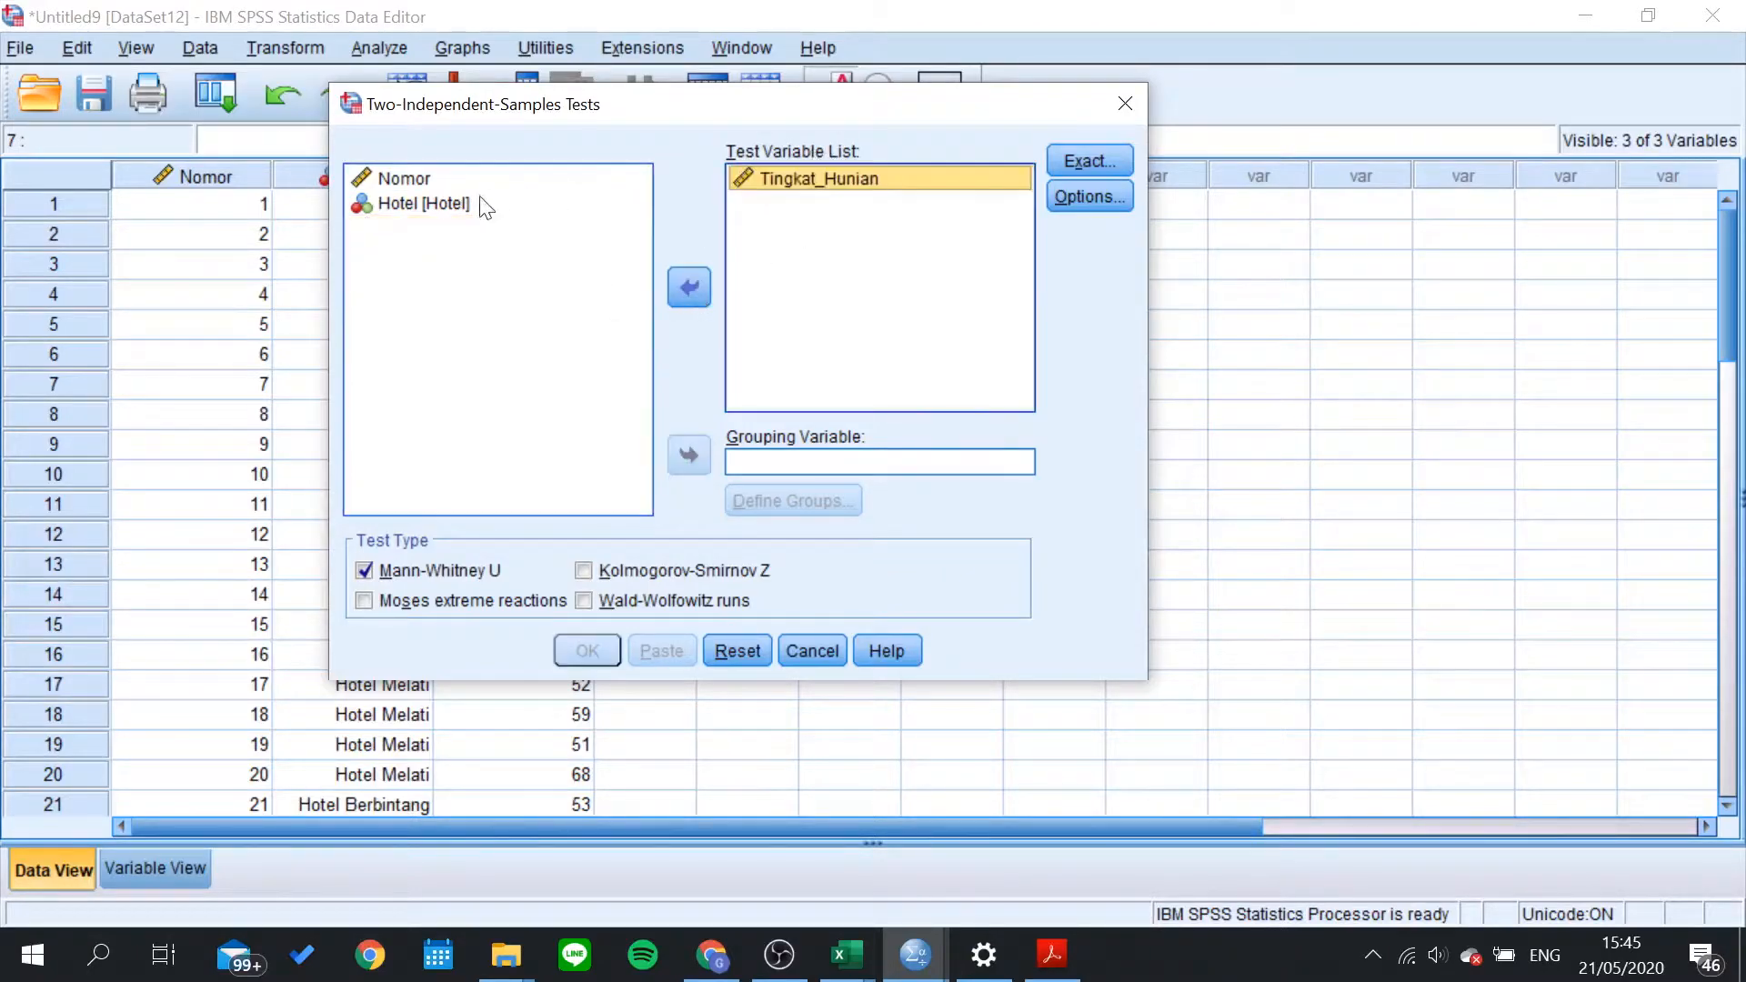
Step: Assign Hotel as the grouping variable and define its groups as 1 and 2
{"action": "left_click", "coordinate": [456, 206]}
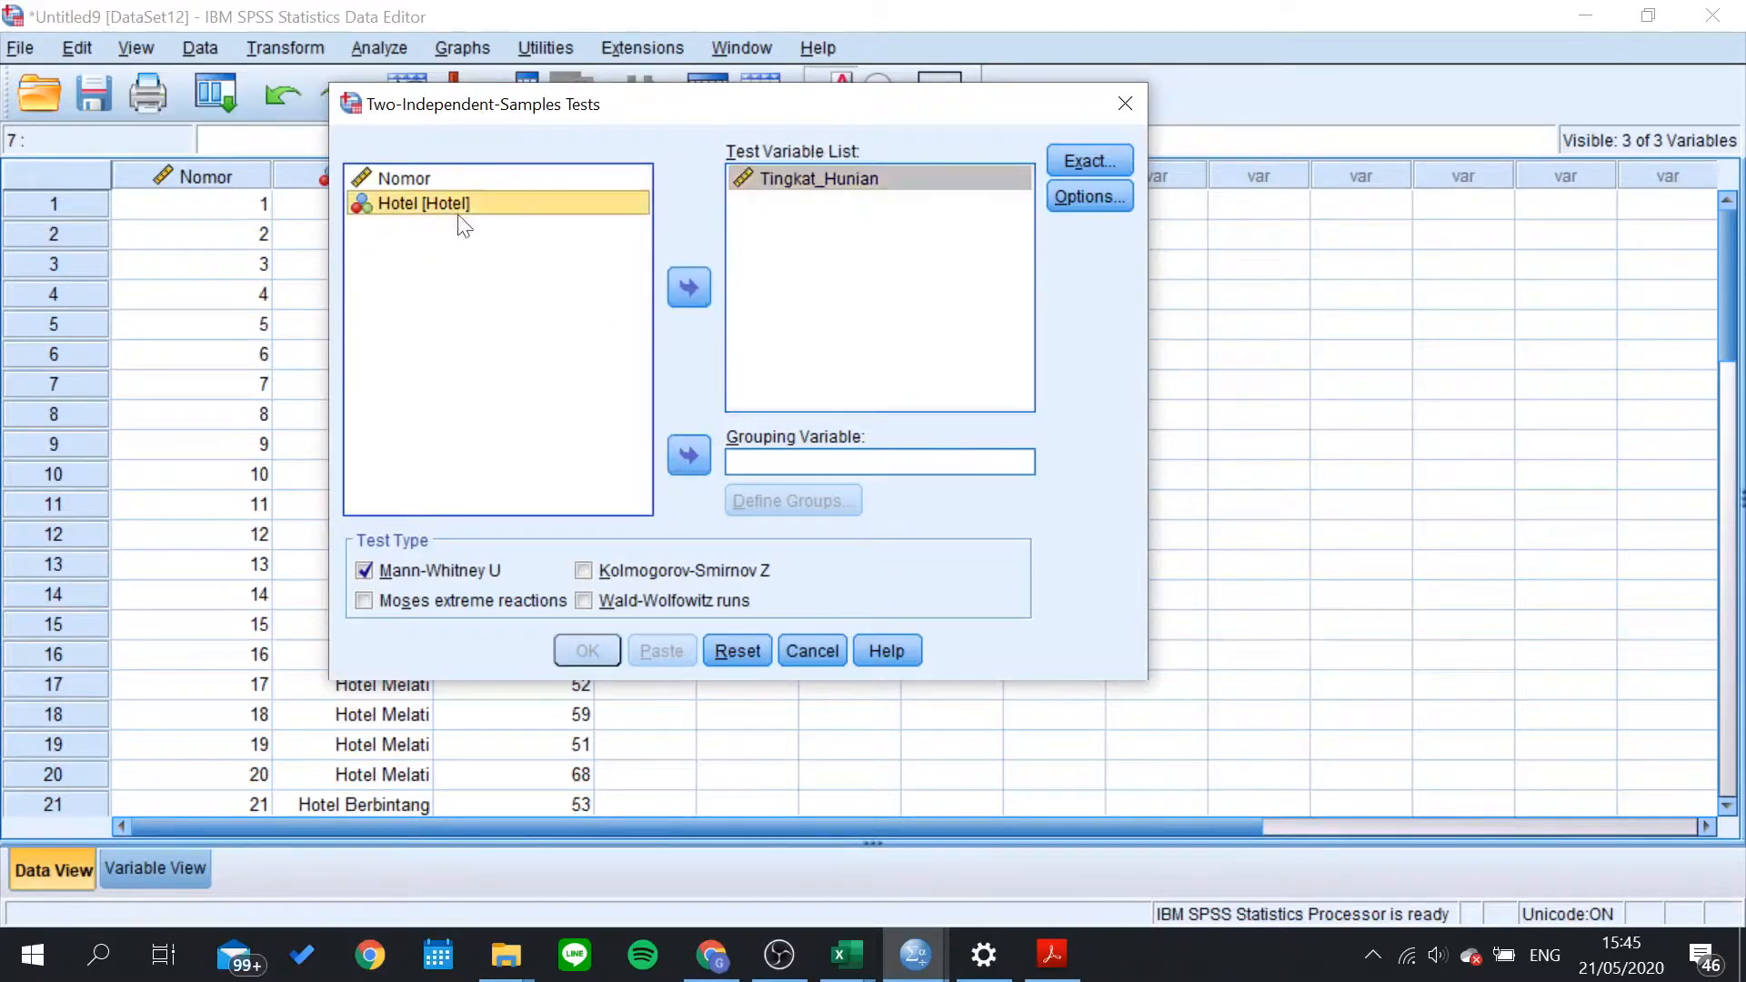
{"action": "left_click", "coordinate": [697, 452]}
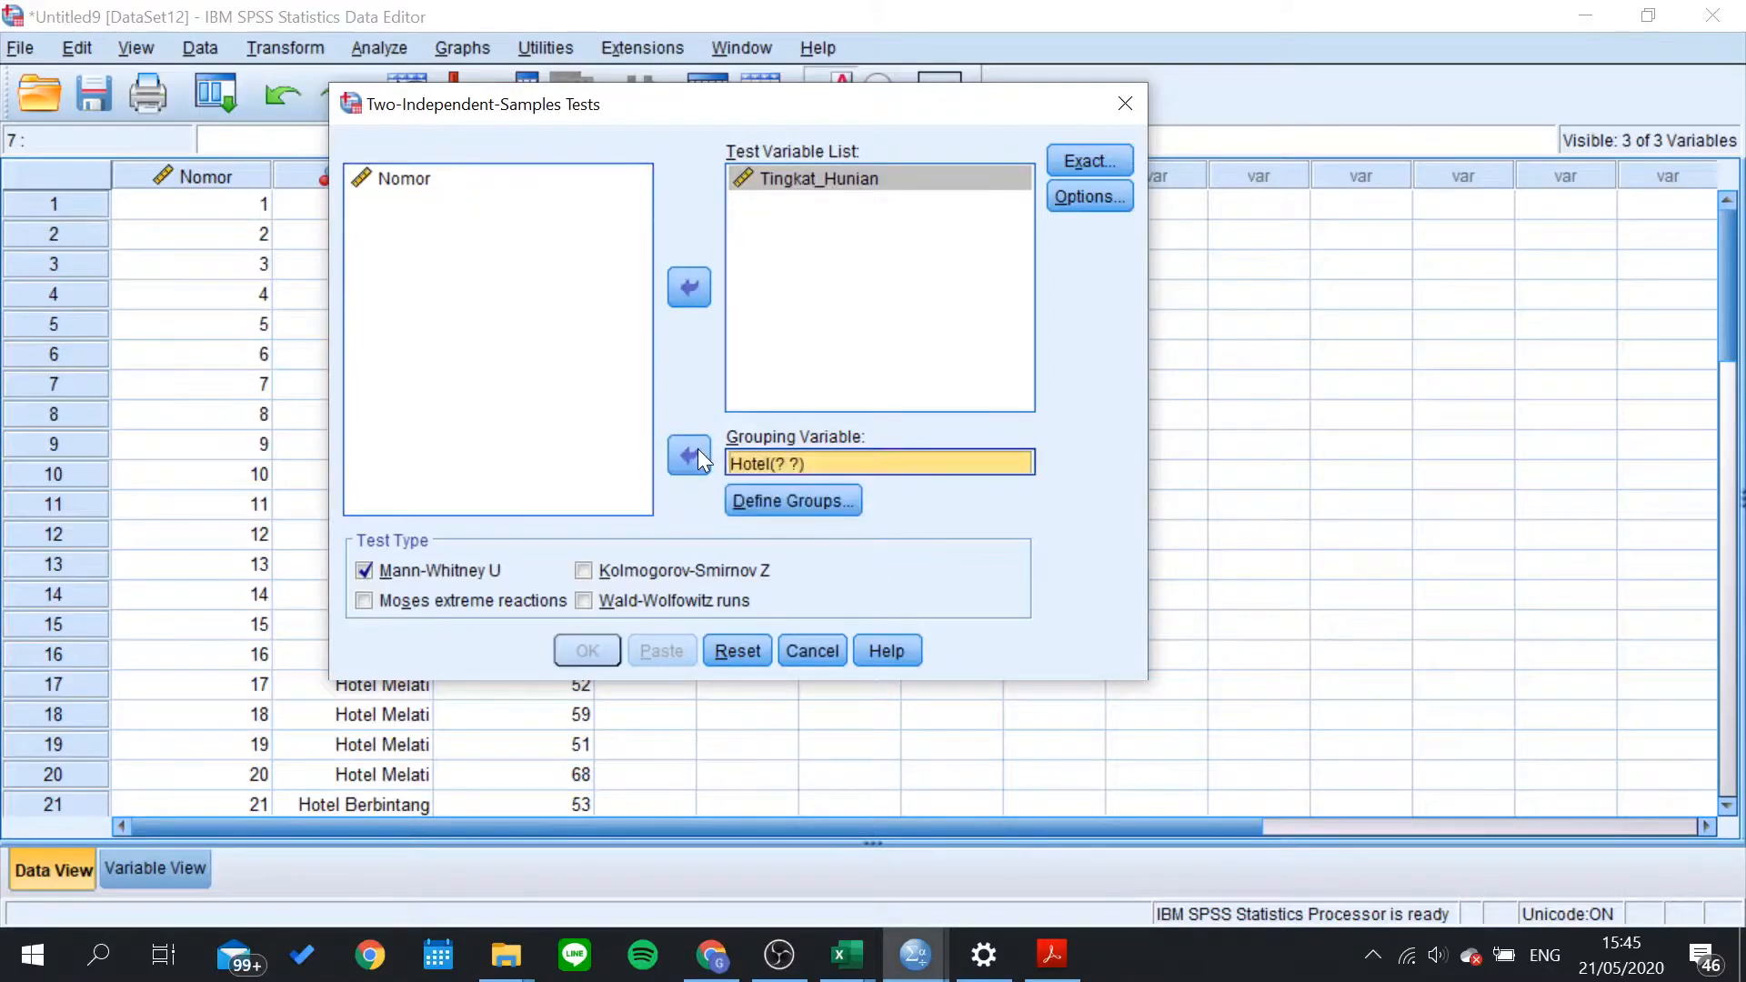
{"action": "left_click", "coordinate": [813, 498]}
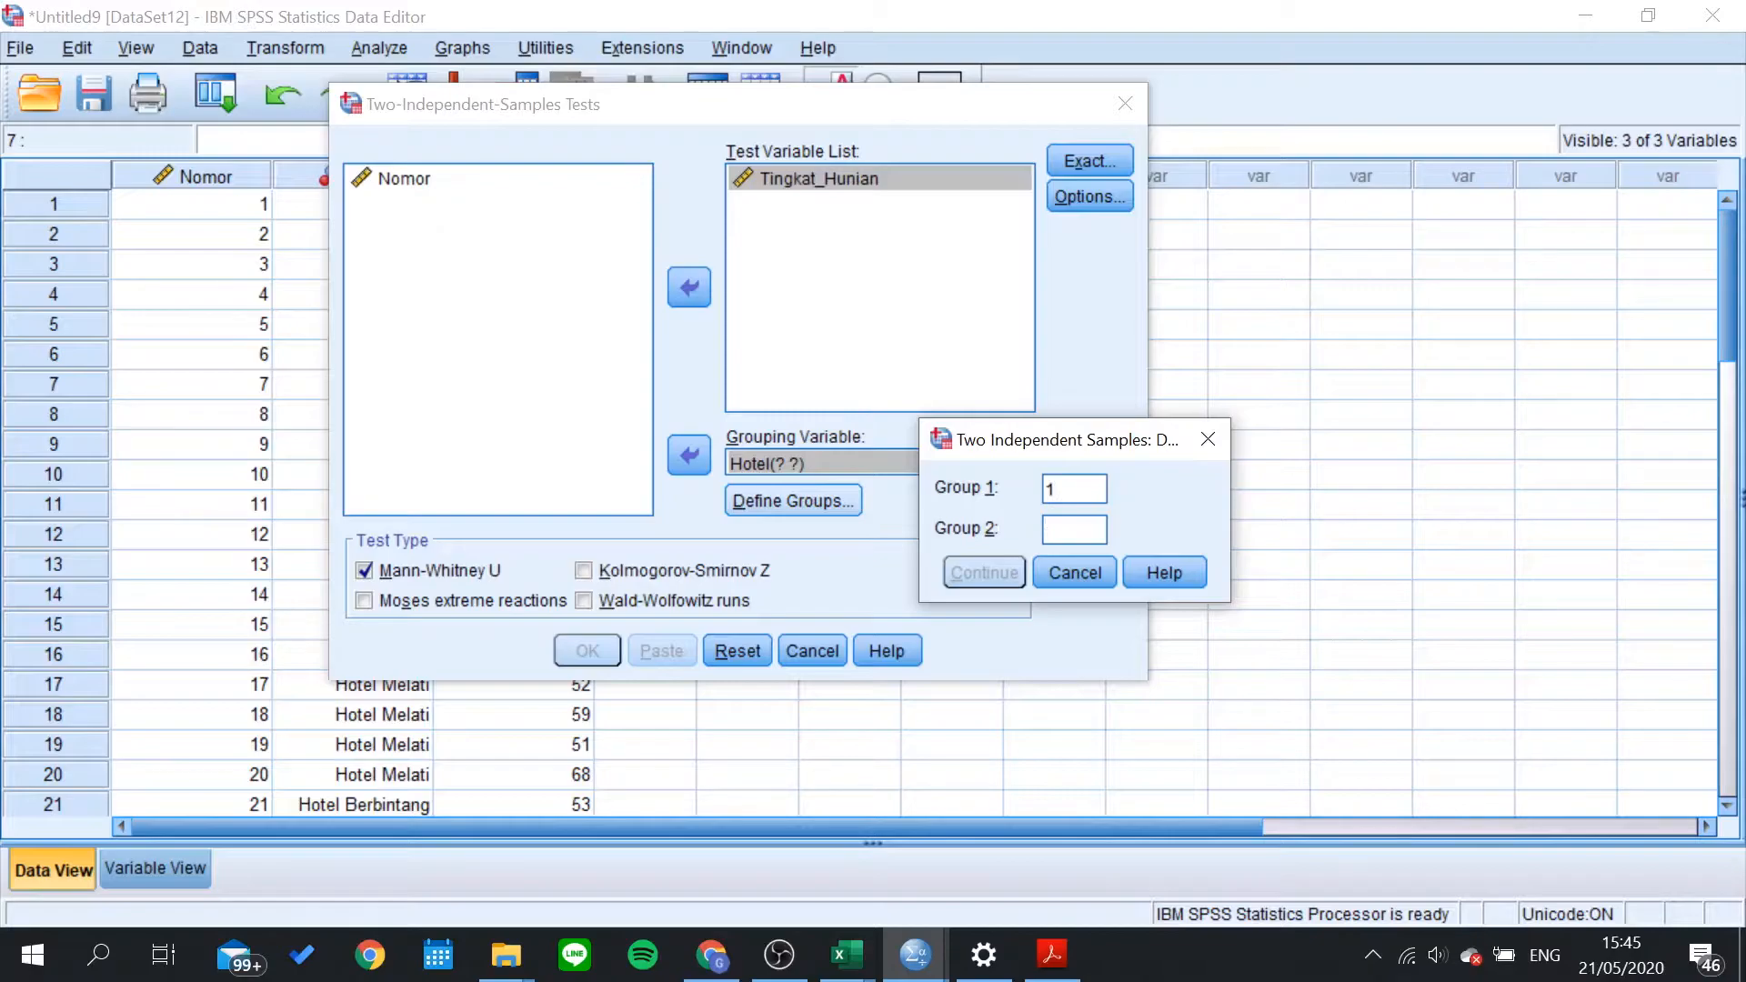
{"action": "type", "text": "2"}
{"action": "left_click", "coordinate": [991, 575]}
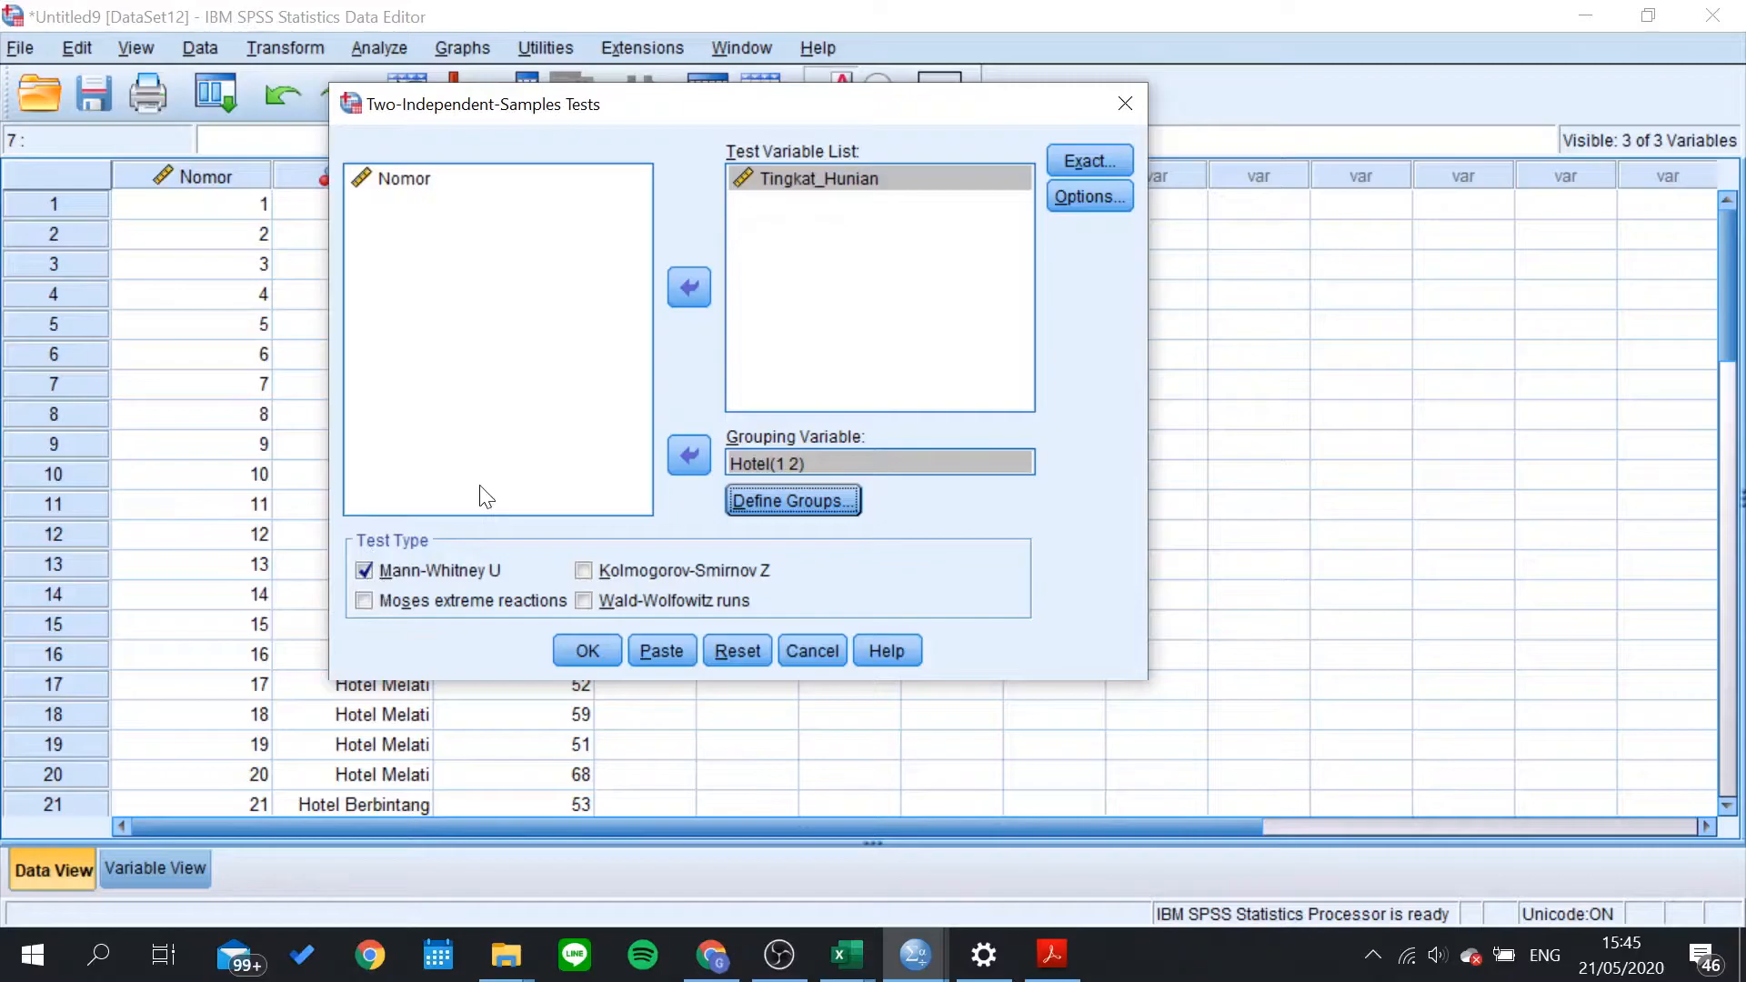
Step: Run the Mann-Whitney U test and review the Ranks and Test Statistics tables in the maximized output
{"action": "left_click", "coordinate": [589, 651]}
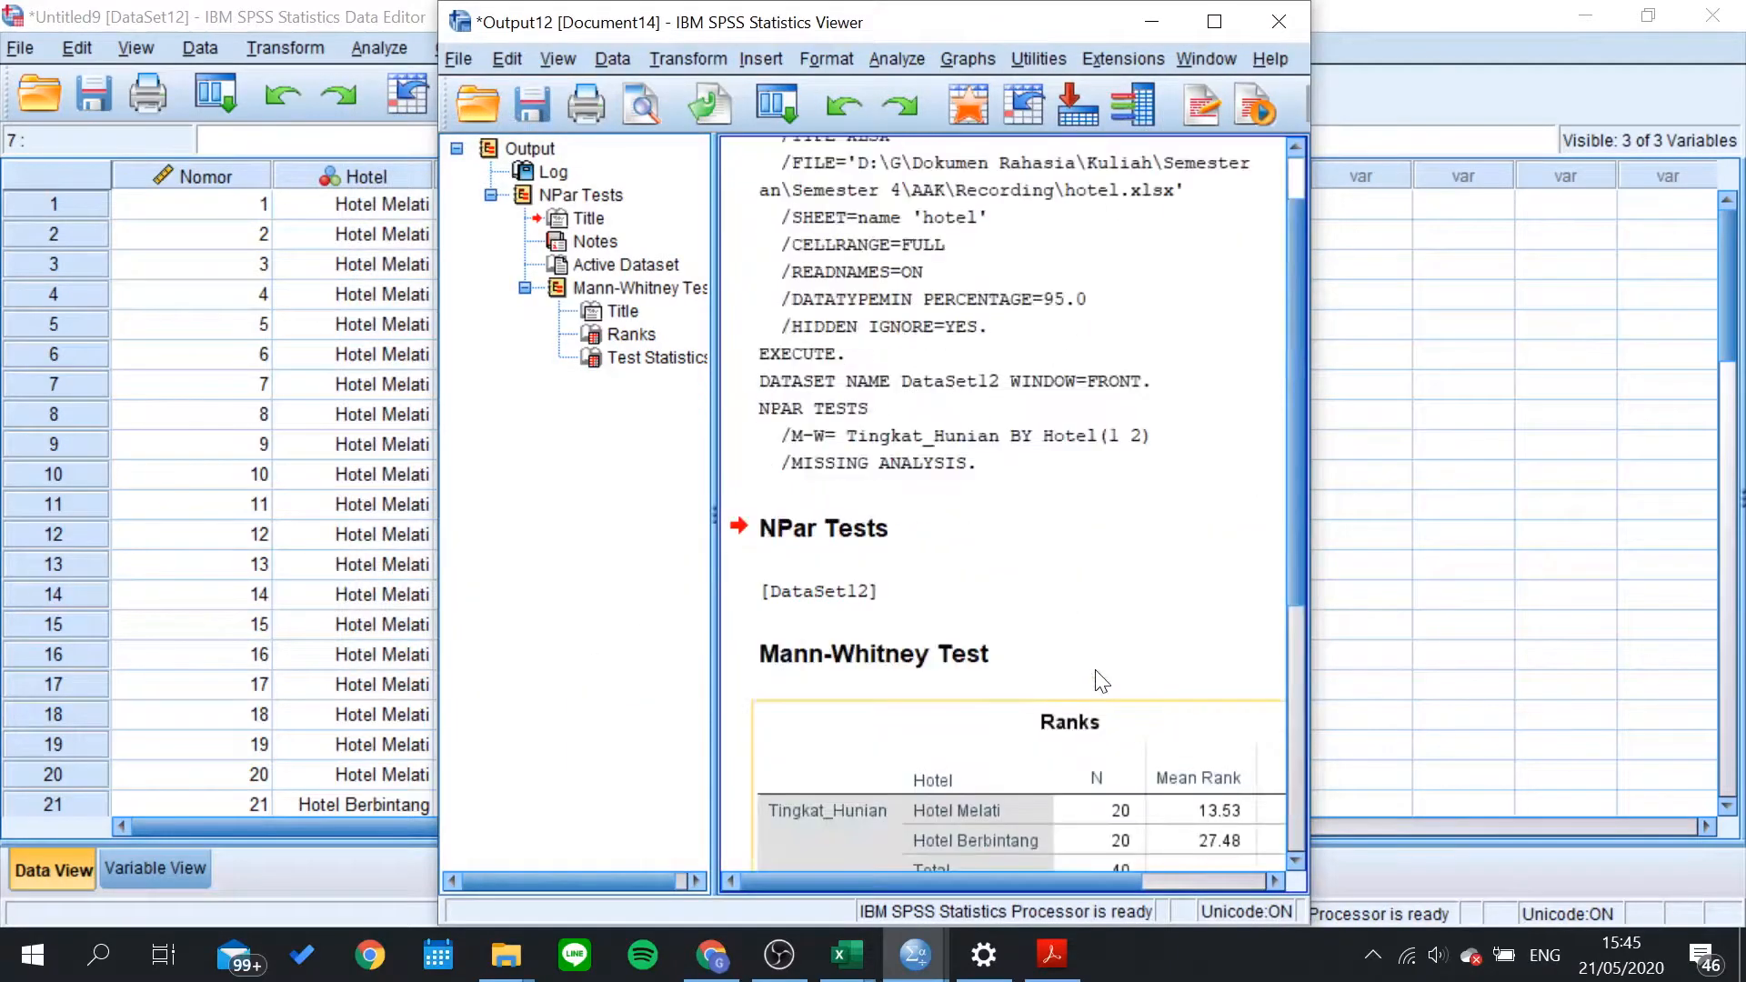
{"action": "left_click", "coordinate": [1214, 21]}
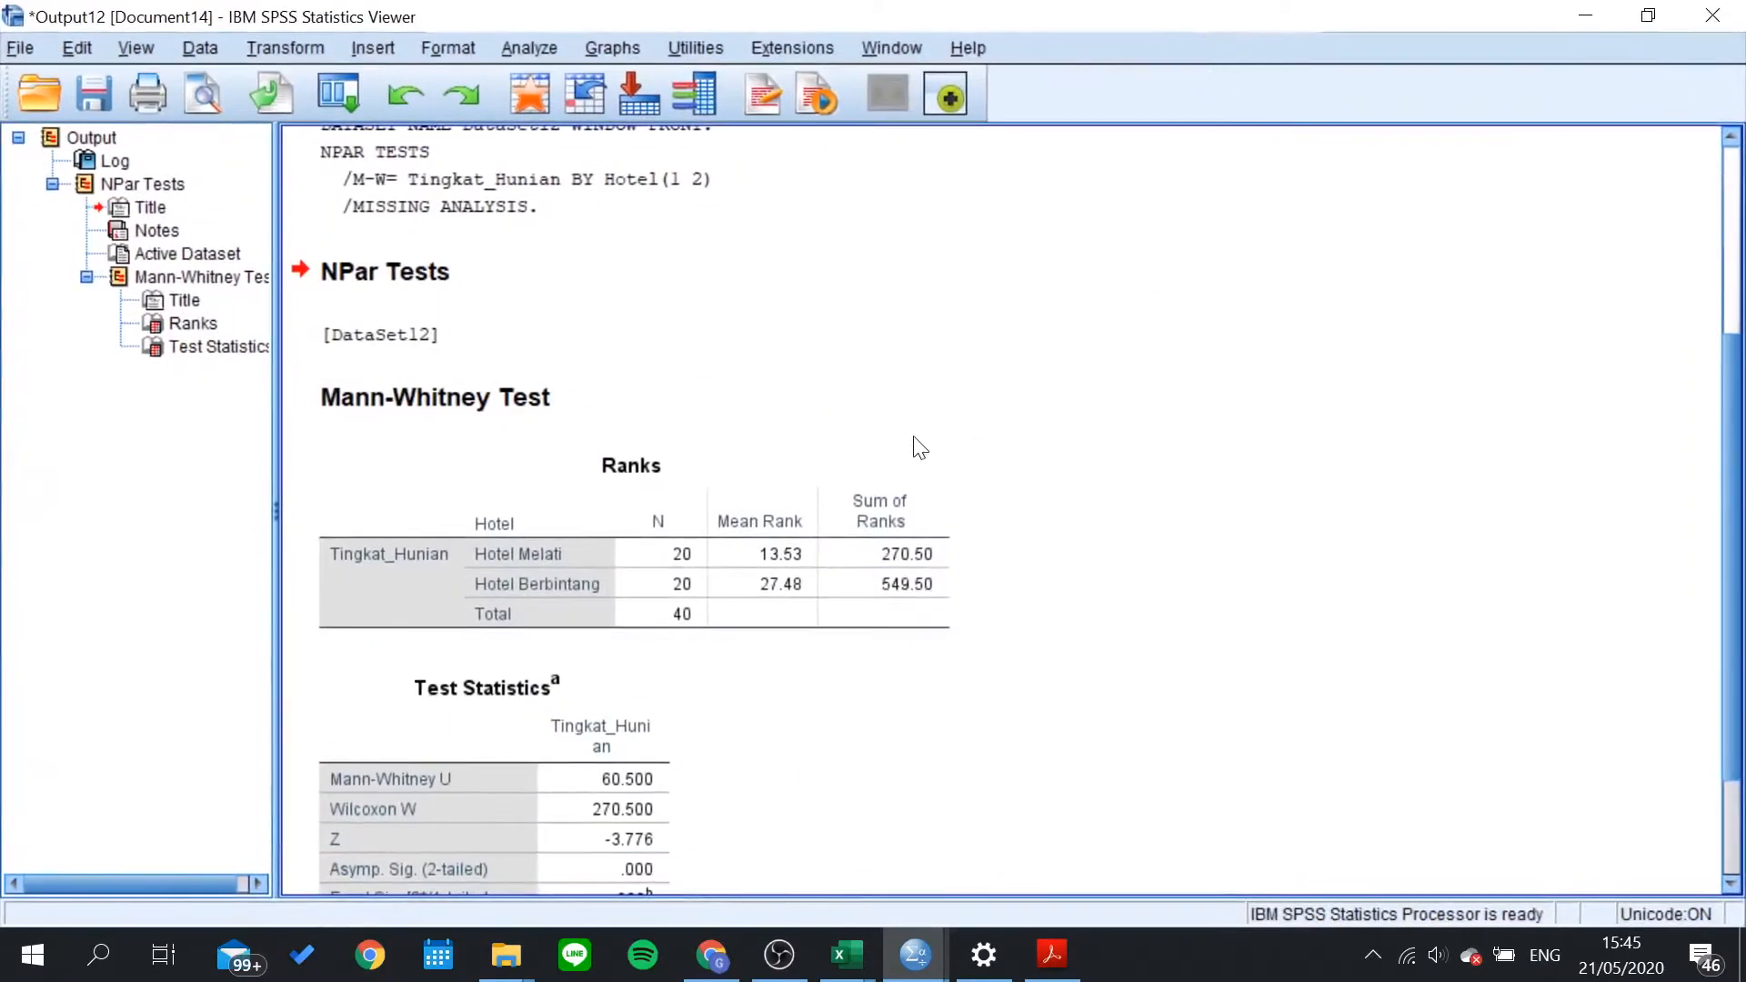
{"action": "scroll", "coordinate": [921, 451], "scroll_direction": "up", "scroll_amount": 2}
{"action": "scroll", "coordinate": [957, 442], "scroll_direction": "down", "scroll_amount": 3}
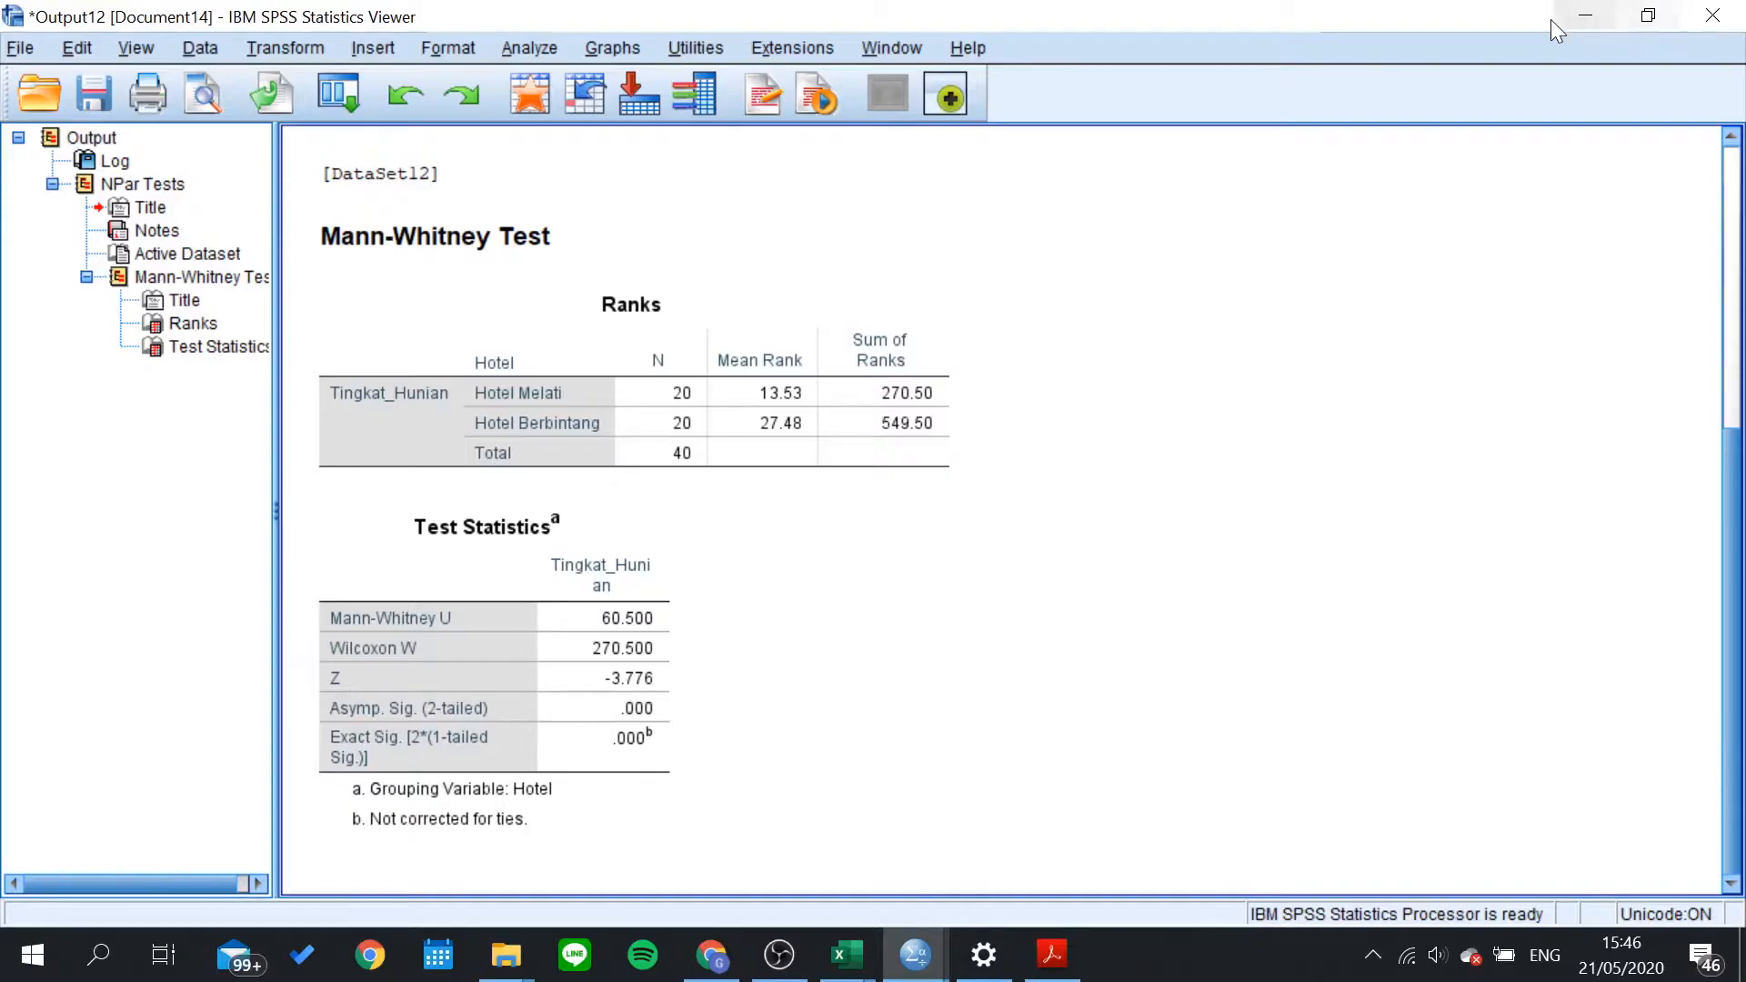
Step: Return to the data editor and import the tabungan worksheet from tabungan.xlsx, reading variable names from the first row
{"action": "left_click", "coordinate": [1582, 22]}
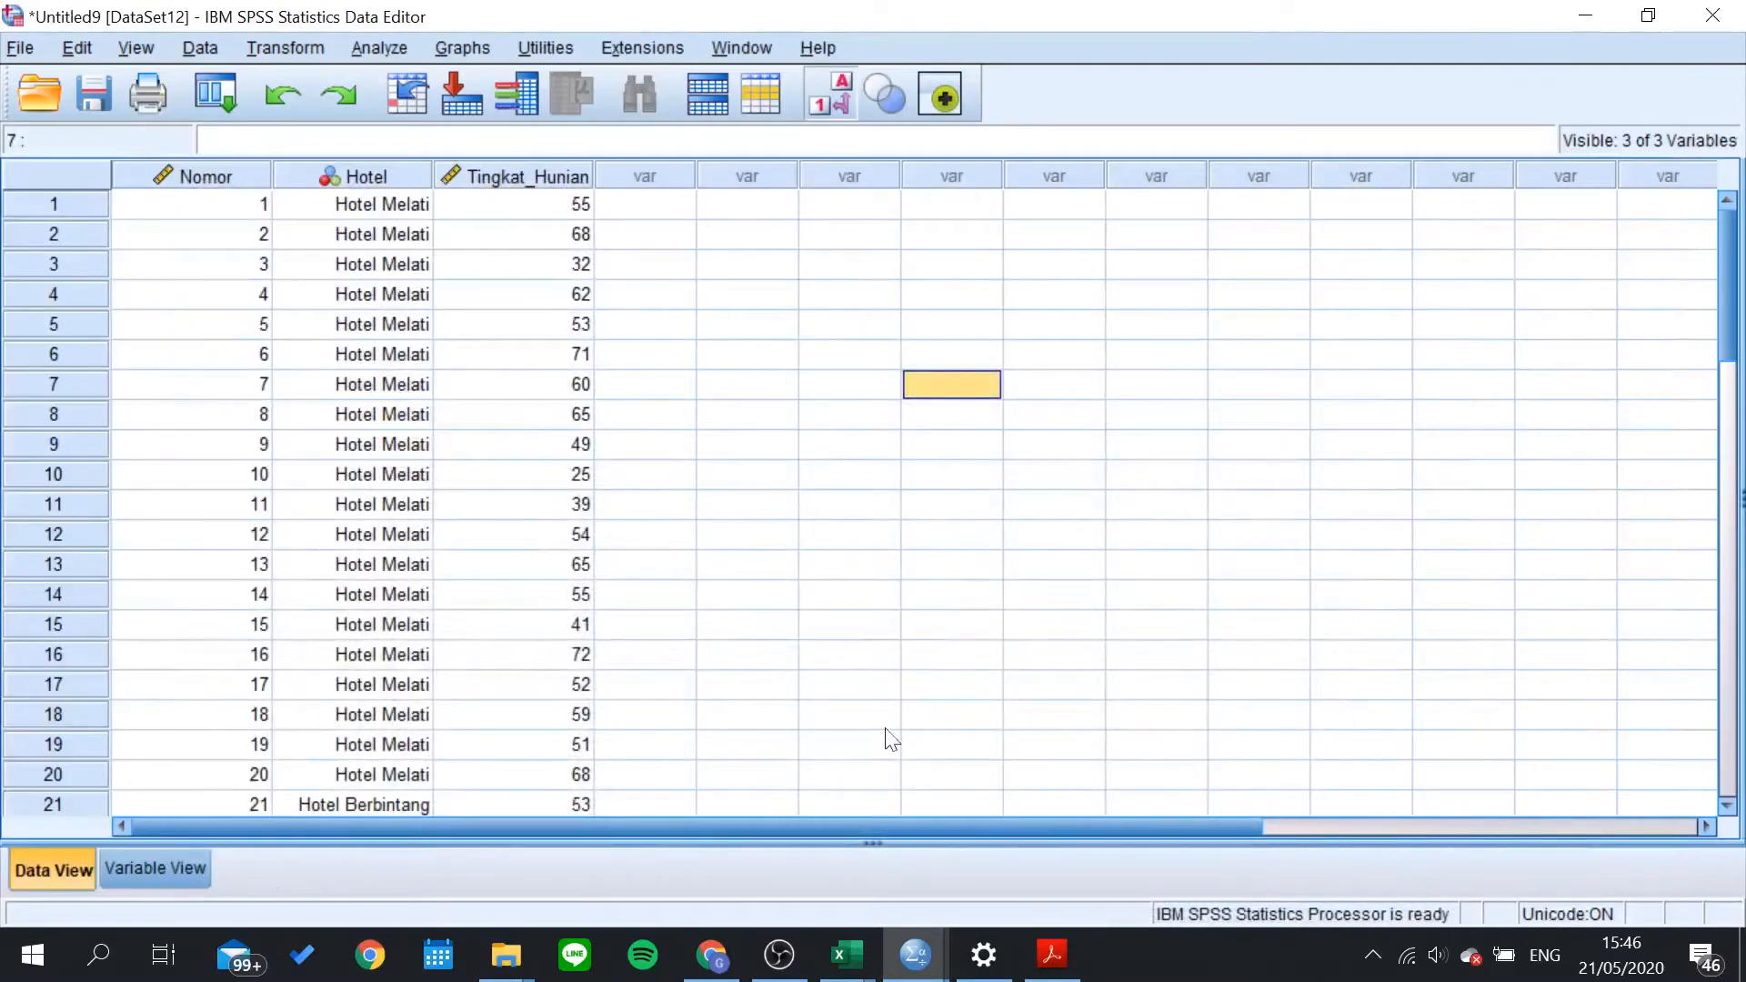
{"action": "mouse_move", "coordinate": [862, 978]}
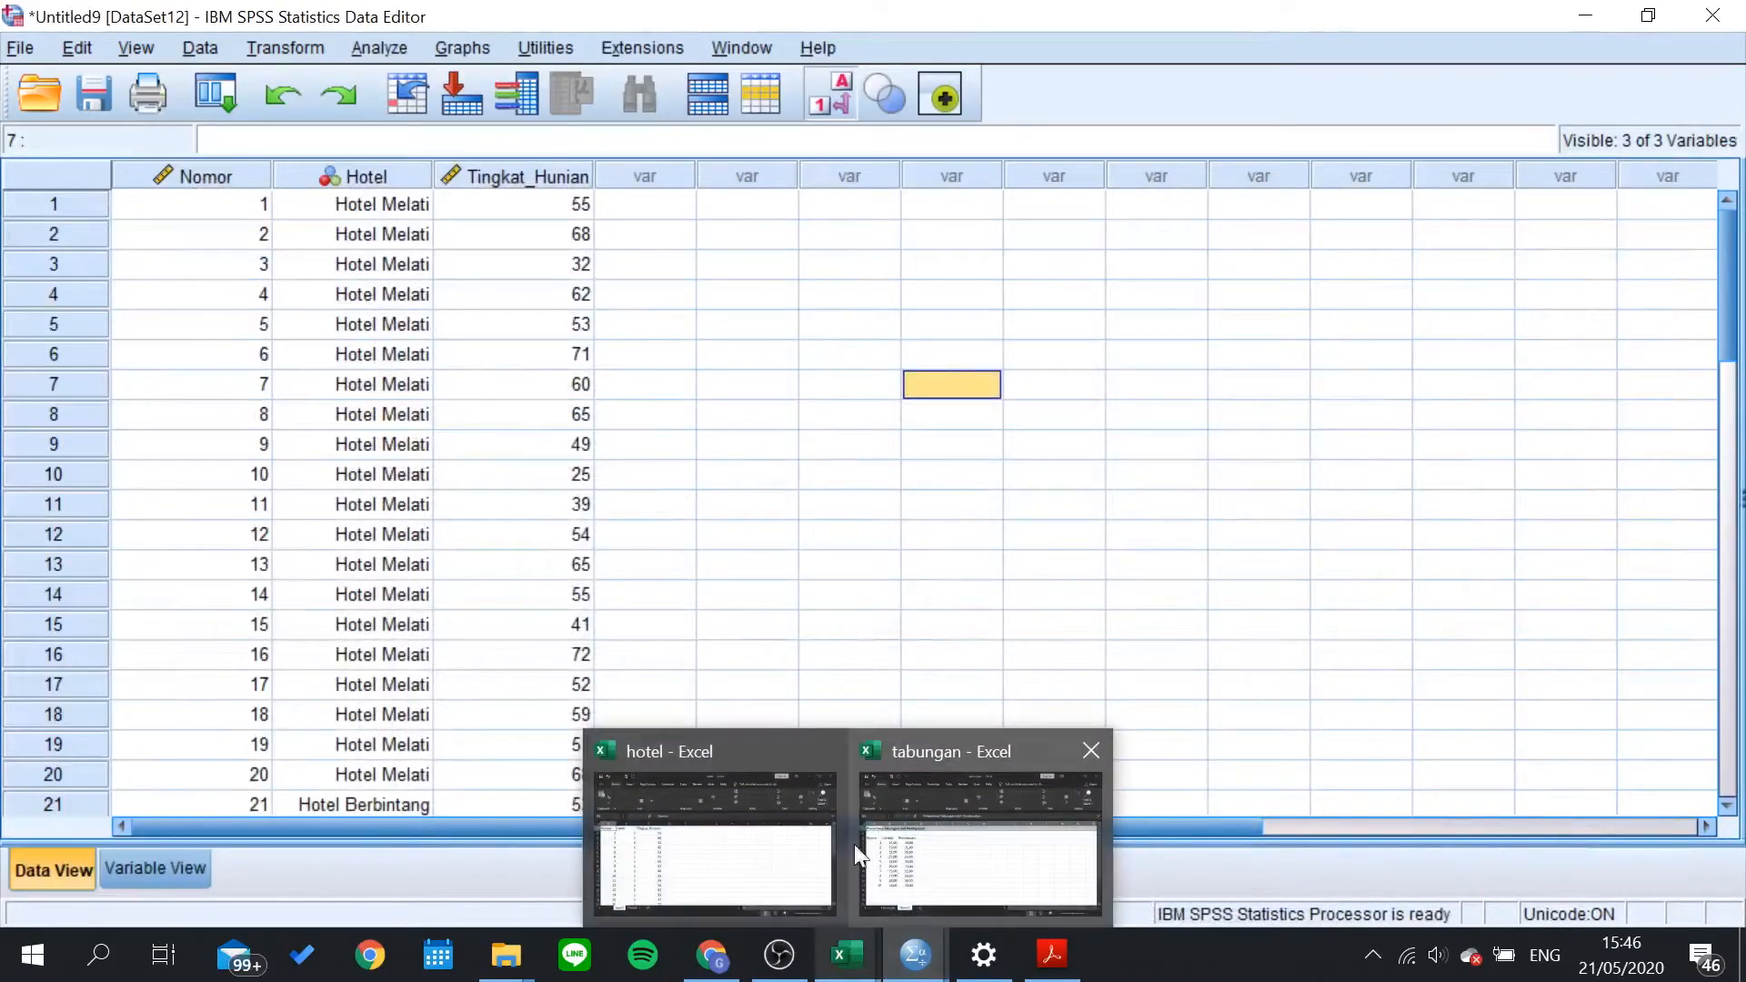
{"action": "left_click", "coordinate": [807, 271]}
{"action": "left_click", "coordinate": [24, 50]}
{"action": "mouse_move", "coordinate": [145, 318]}
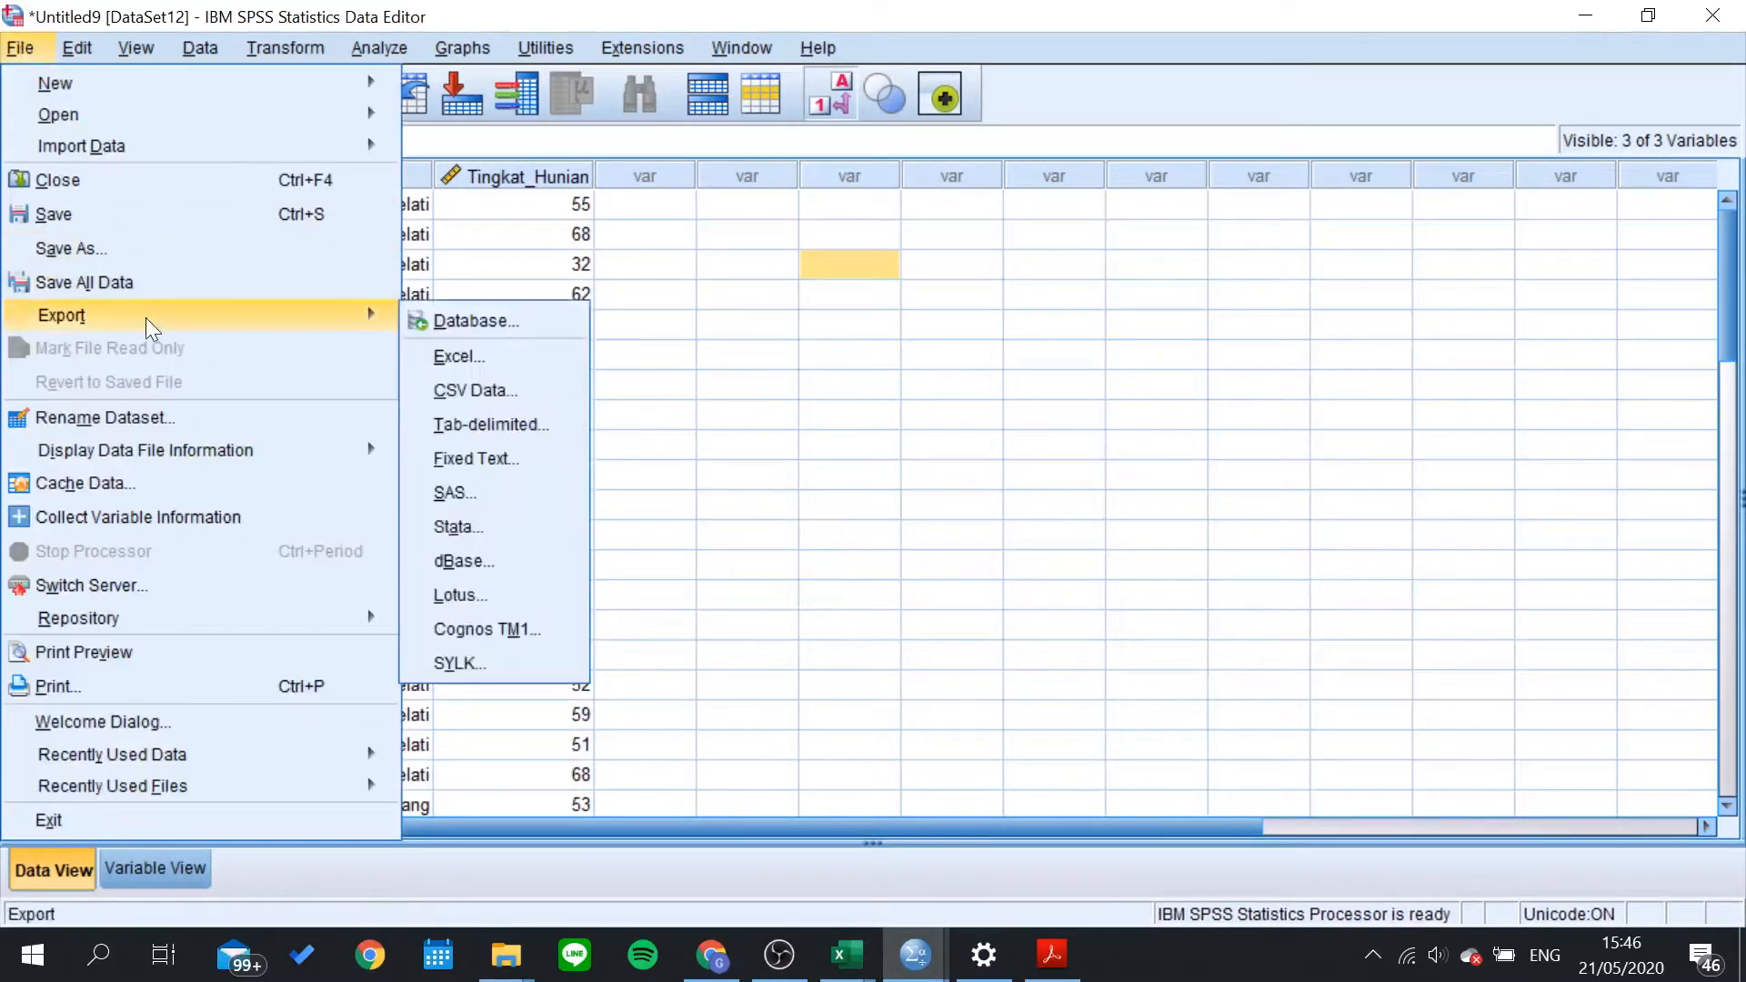
{"action": "mouse_move", "coordinate": [171, 157]}
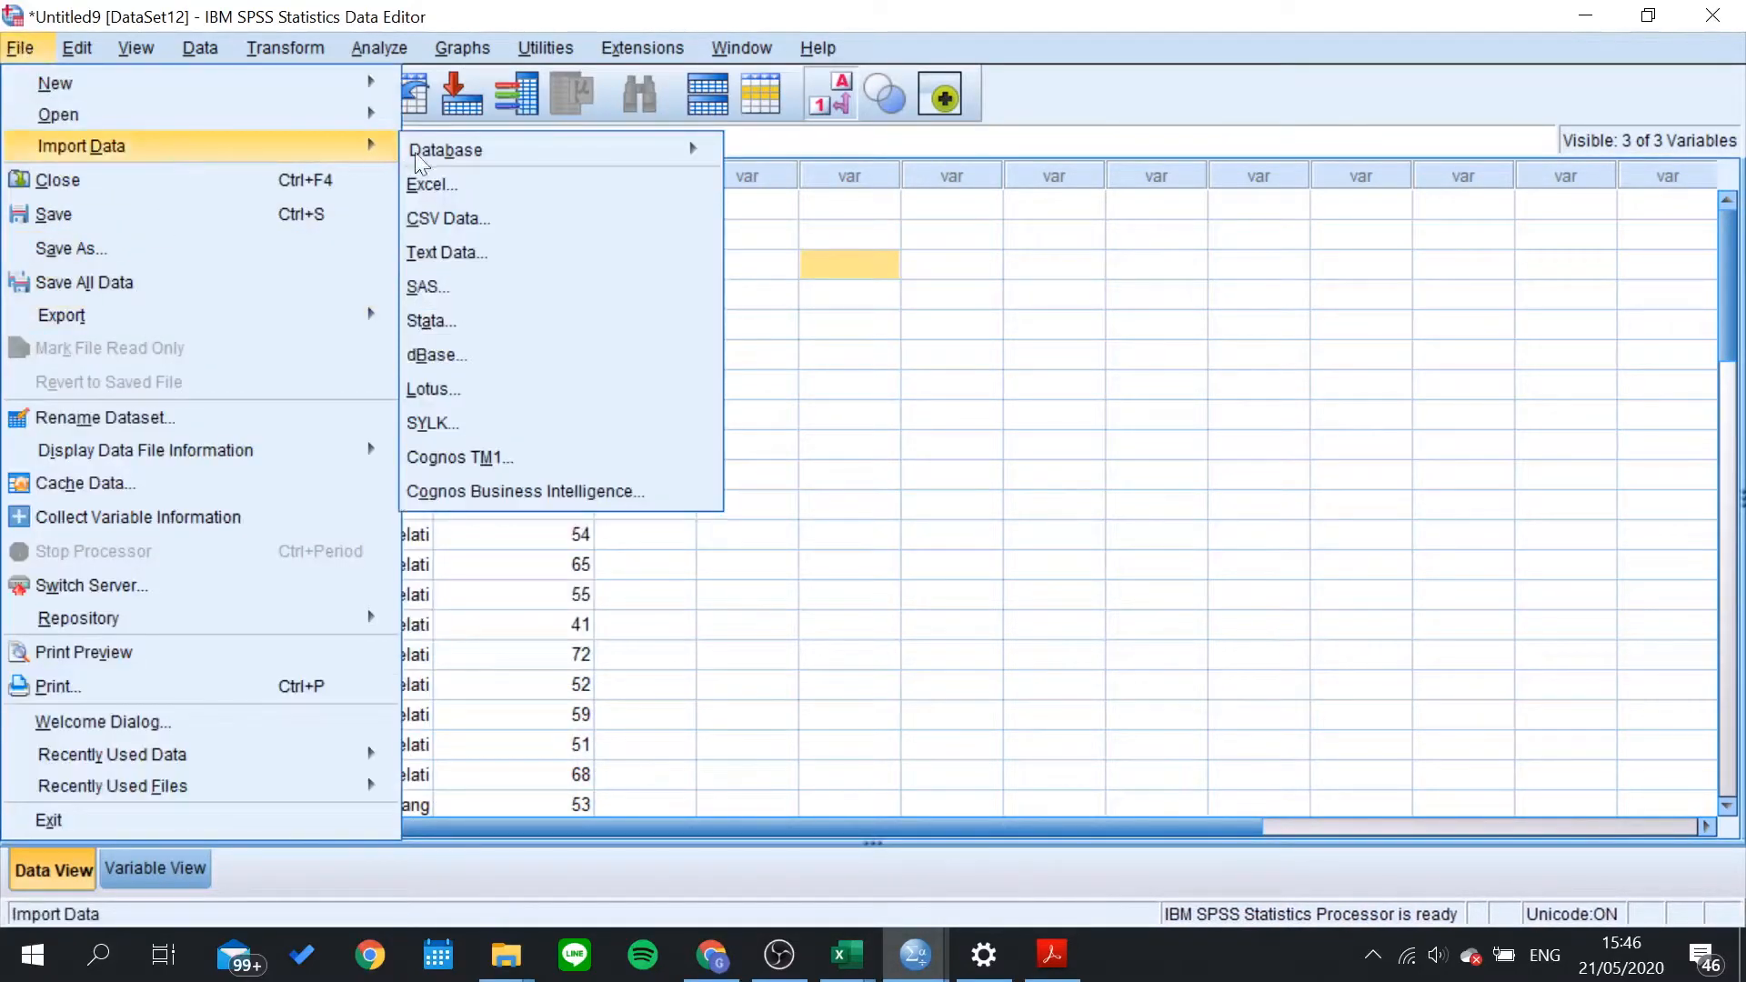
{"action": "left_click", "coordinate": [476, 184]}
{"action": "key", "text": "Escape"}
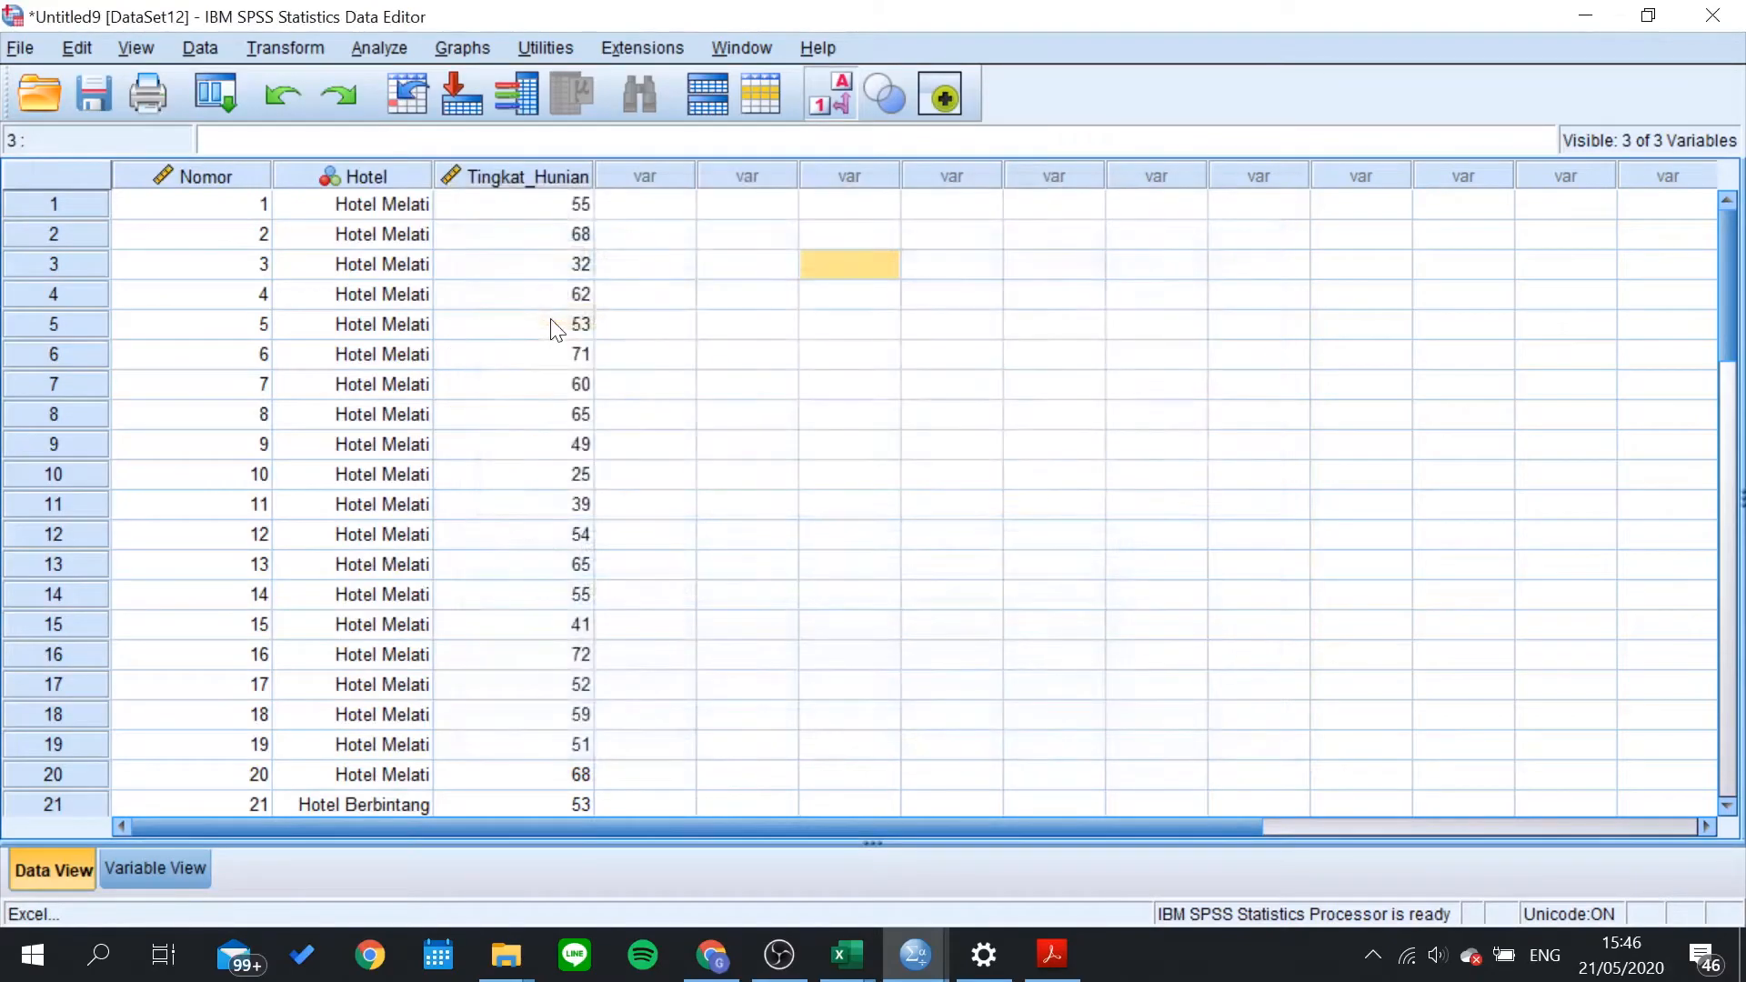
{"action": "left_click", "coordinate": [718, 805]}
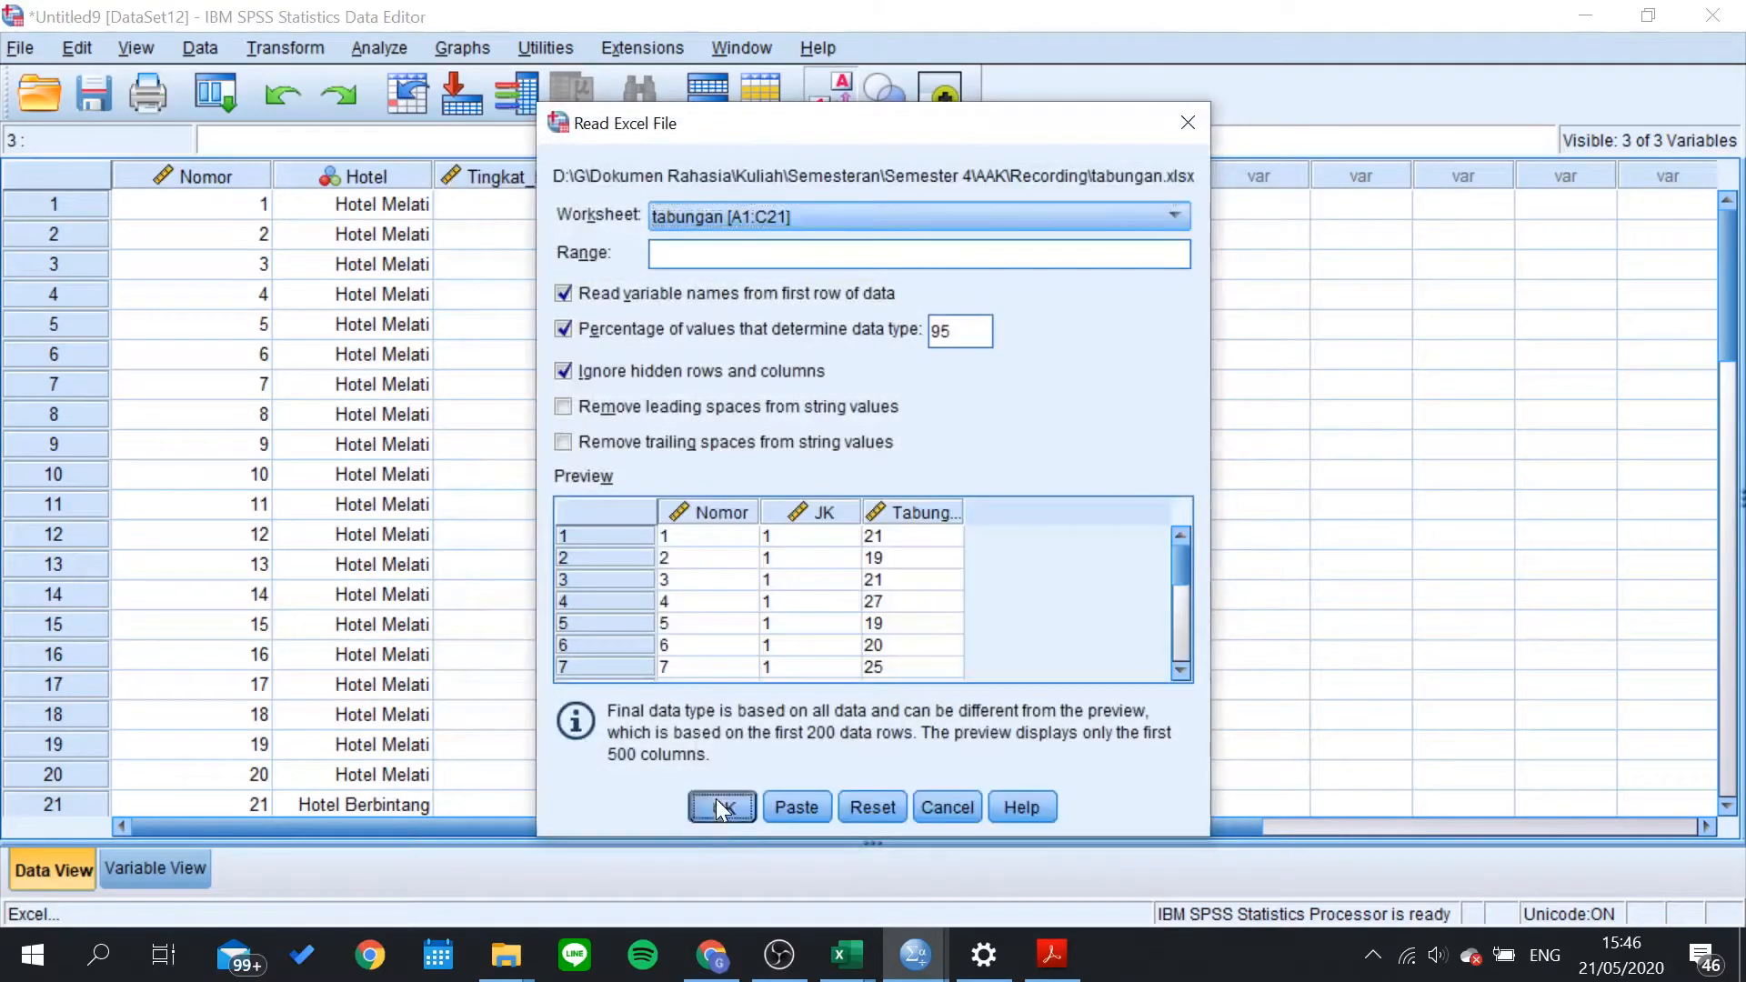
Step: Switch to the tabungan workbook in Excel and examine the title and column headers on Sheet1
{"action": "key", "text": "alt+Tab"}
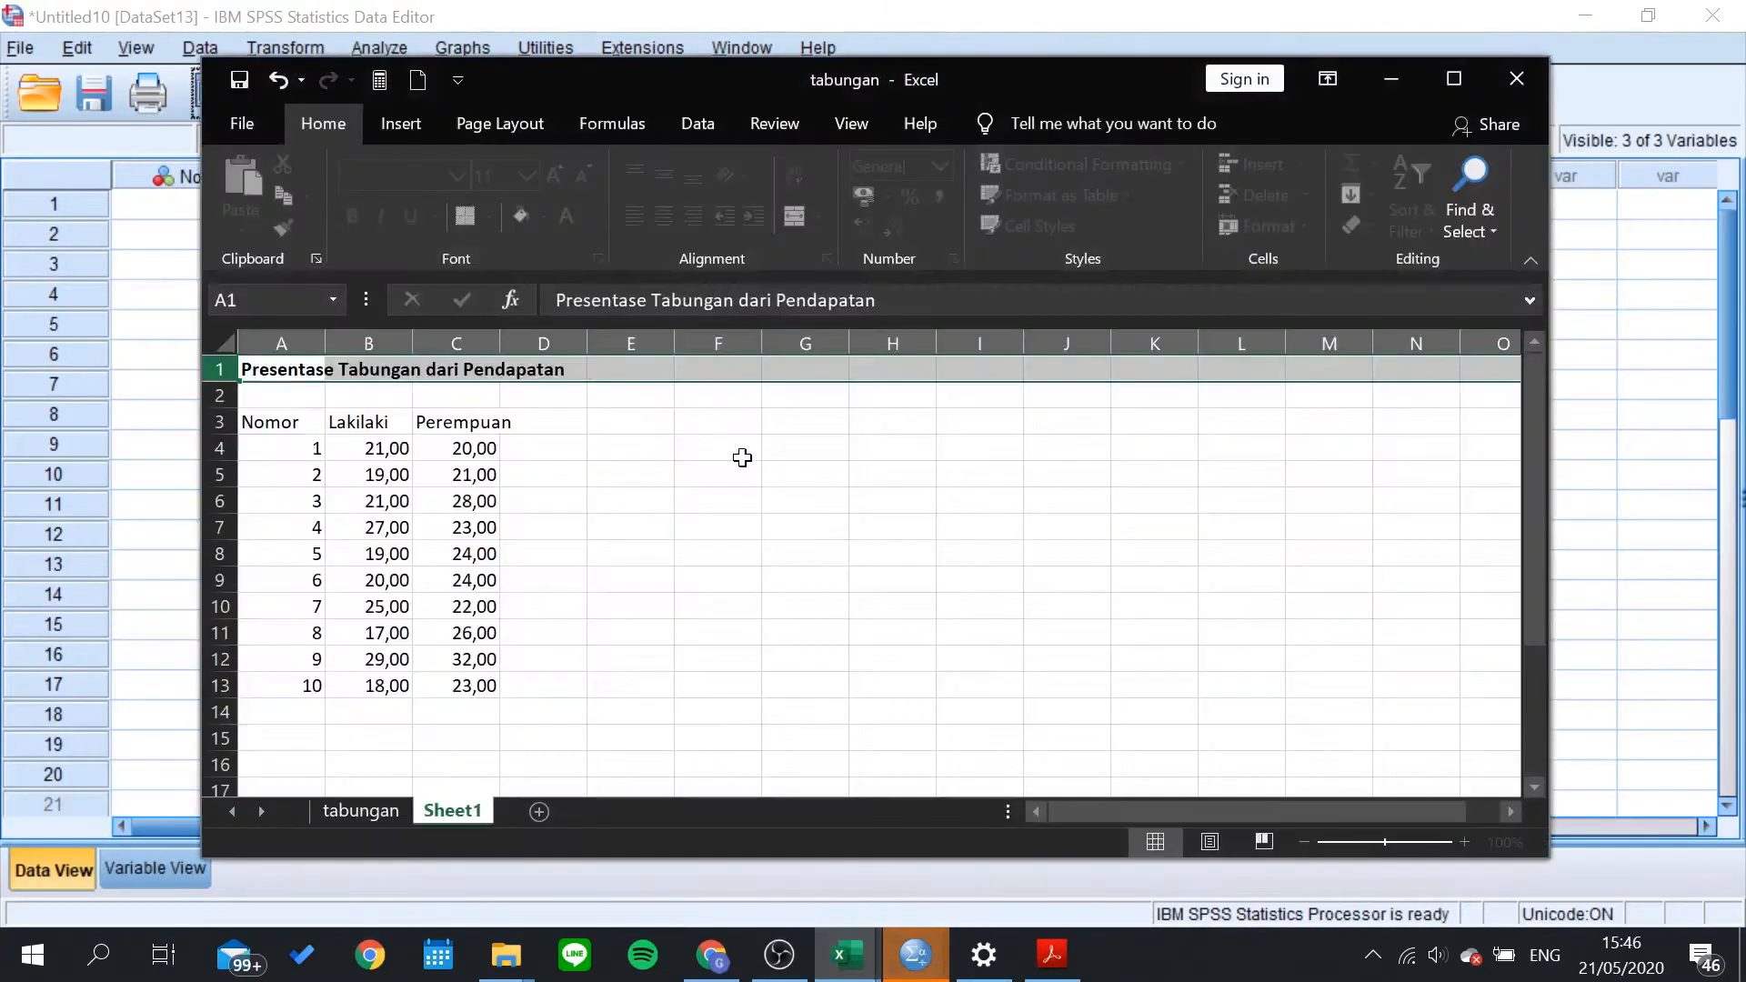
{"action": "left_click", "coordinate": [468, 605]}
{"action": "left_click", "coordinate": [373, 448]}
{"action": "left_click", "coordinate": [297, 392]}
{"action": "left_click", "coordinate": [293, 371]}
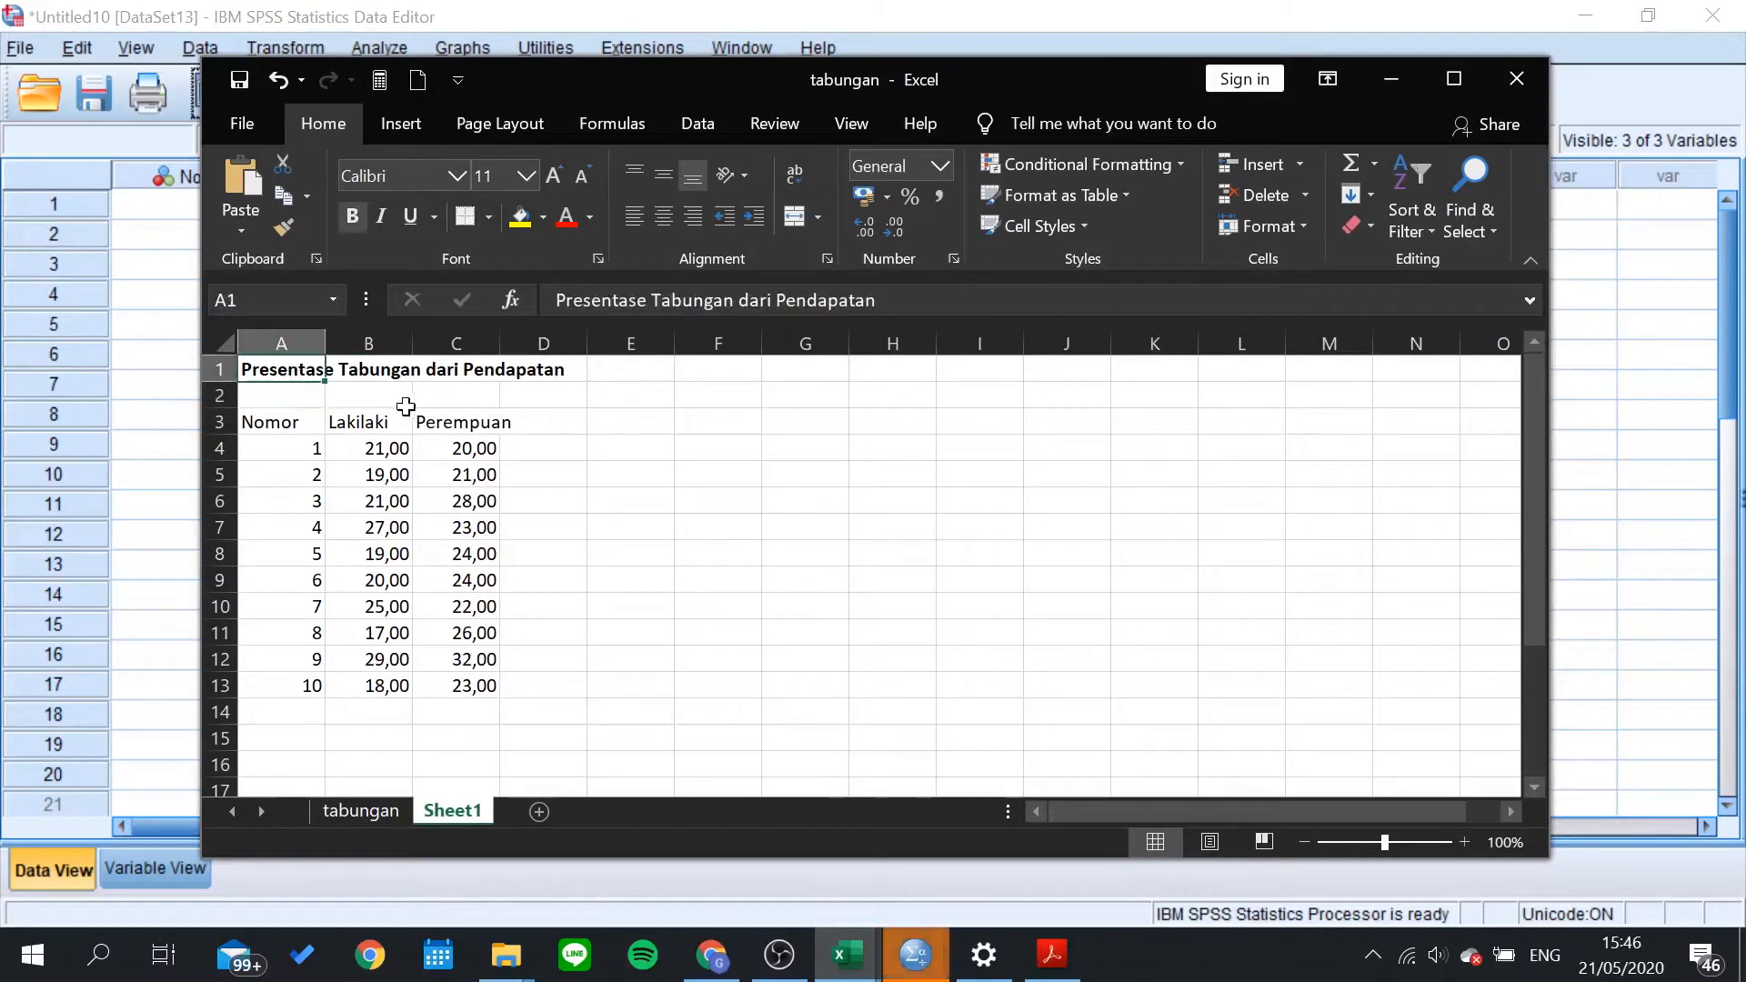
{"action": "left_click", "coordinate": [457, 370]}
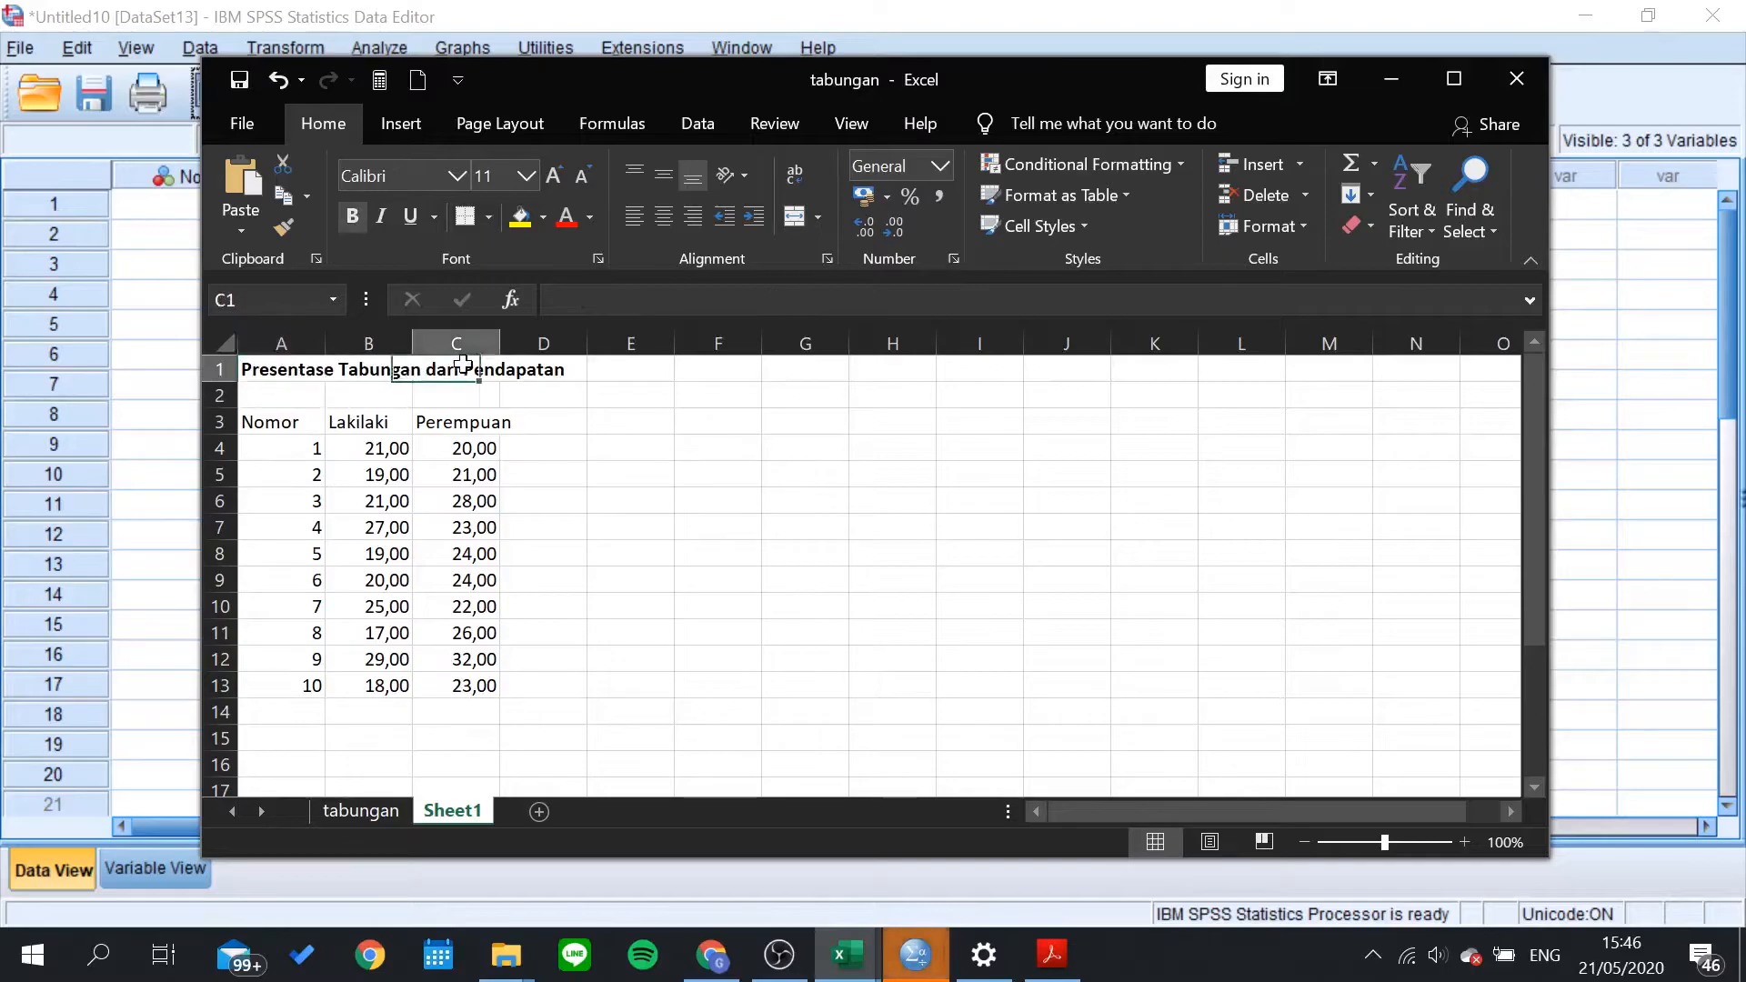
{"action": "left_click", "coordinate": [333, 394]}
Step: Examine the numbered rows and compare the Lakilaki and Perempuan savings percentages on Sheet1
{"action": "left_click_drag", "start_coordinate": [383, 448], "coordinate": [382, 686]}
{"action": "left_click", "coordinate": [492, 445]}
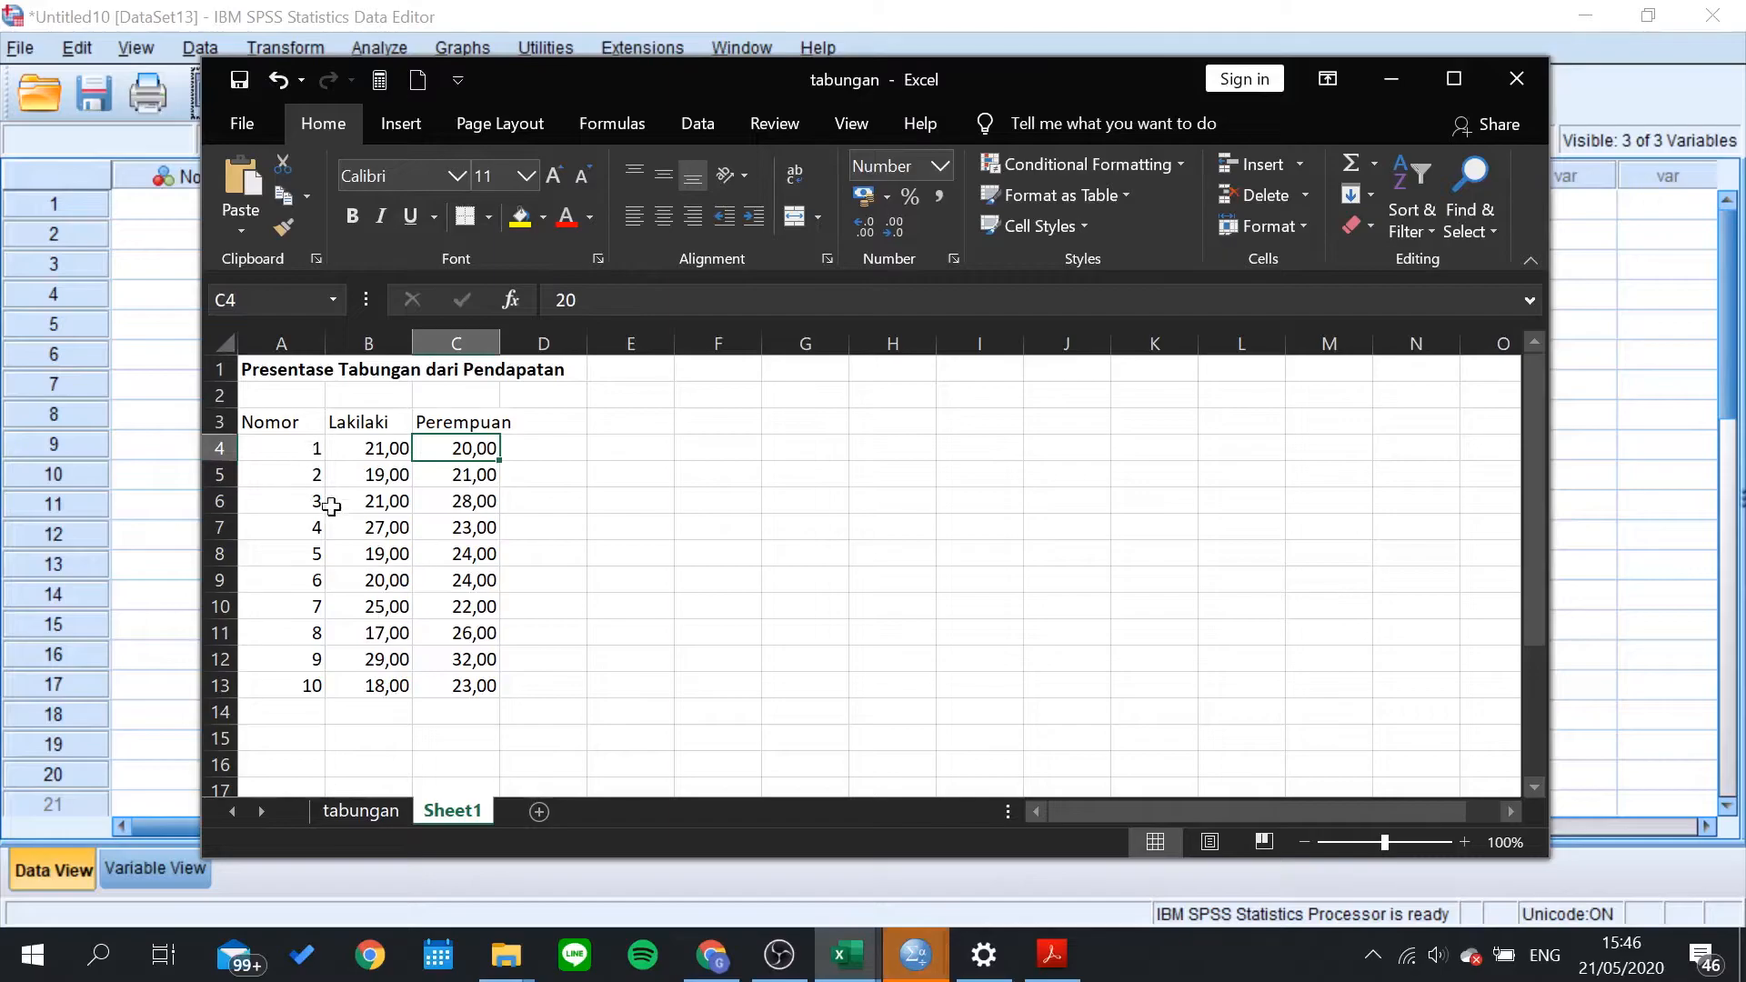
{"action": "left_click_drag", "start_coordinate": [282, 446], "coordinate": [292, 686]}
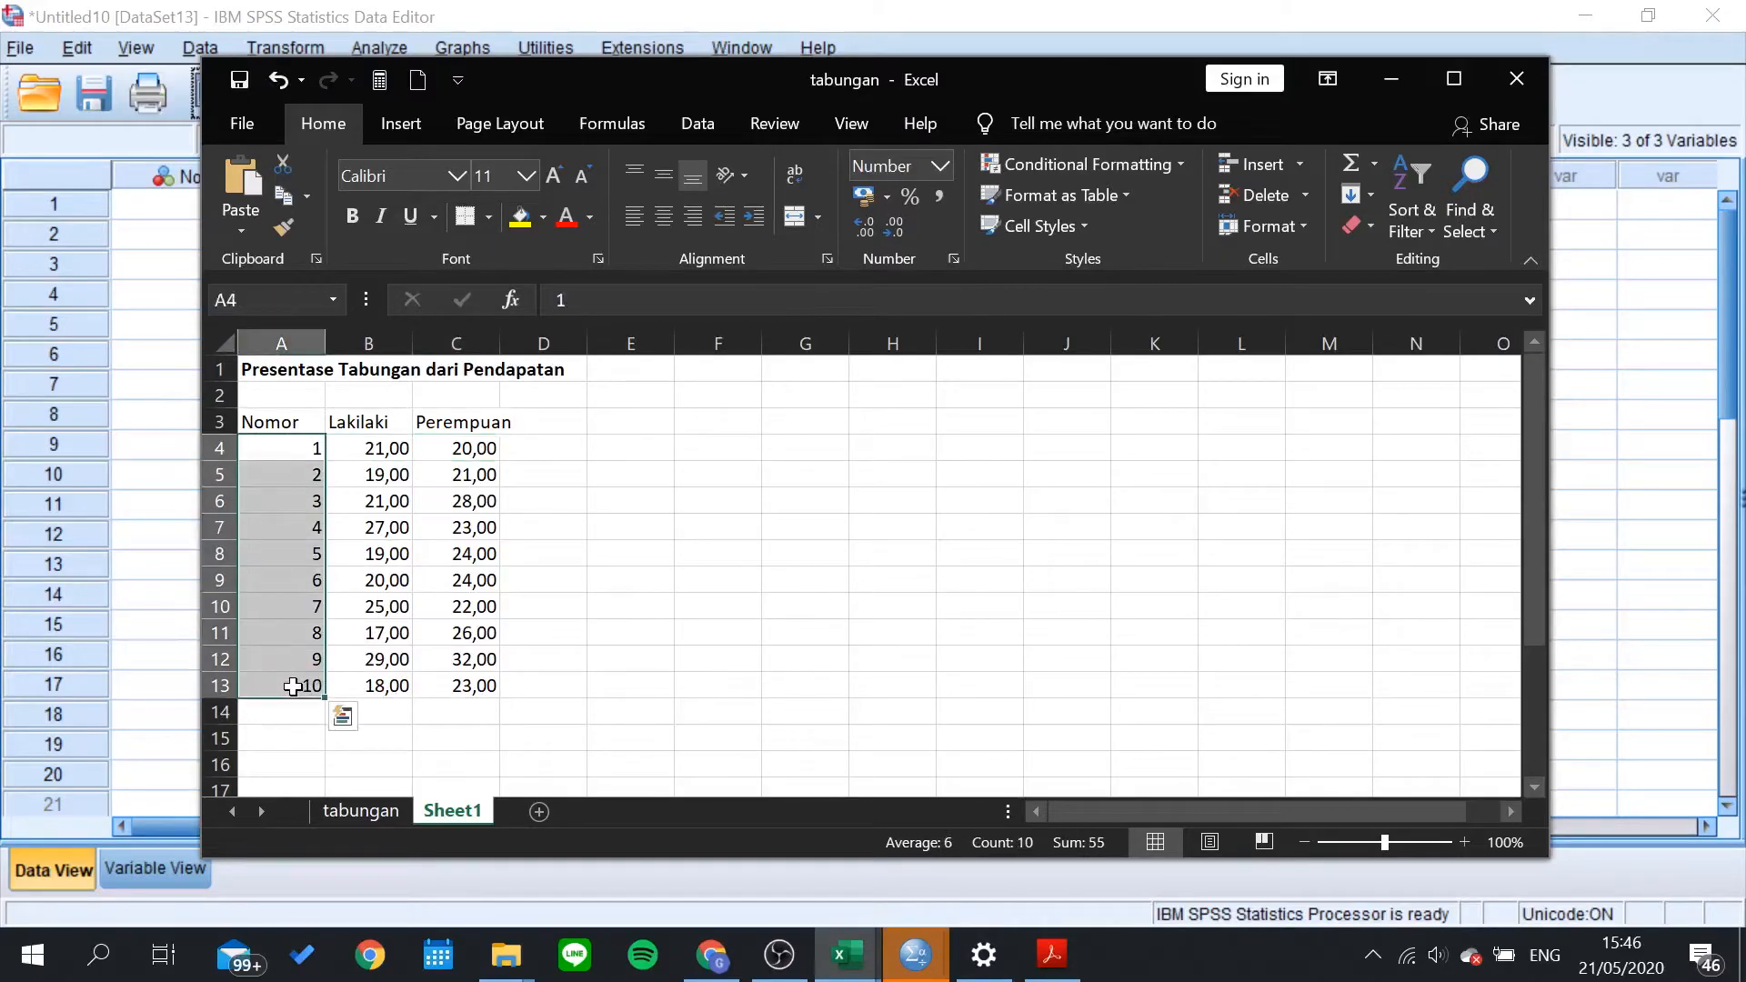
{"action": "left_click", "coordinate": [431, 683]}
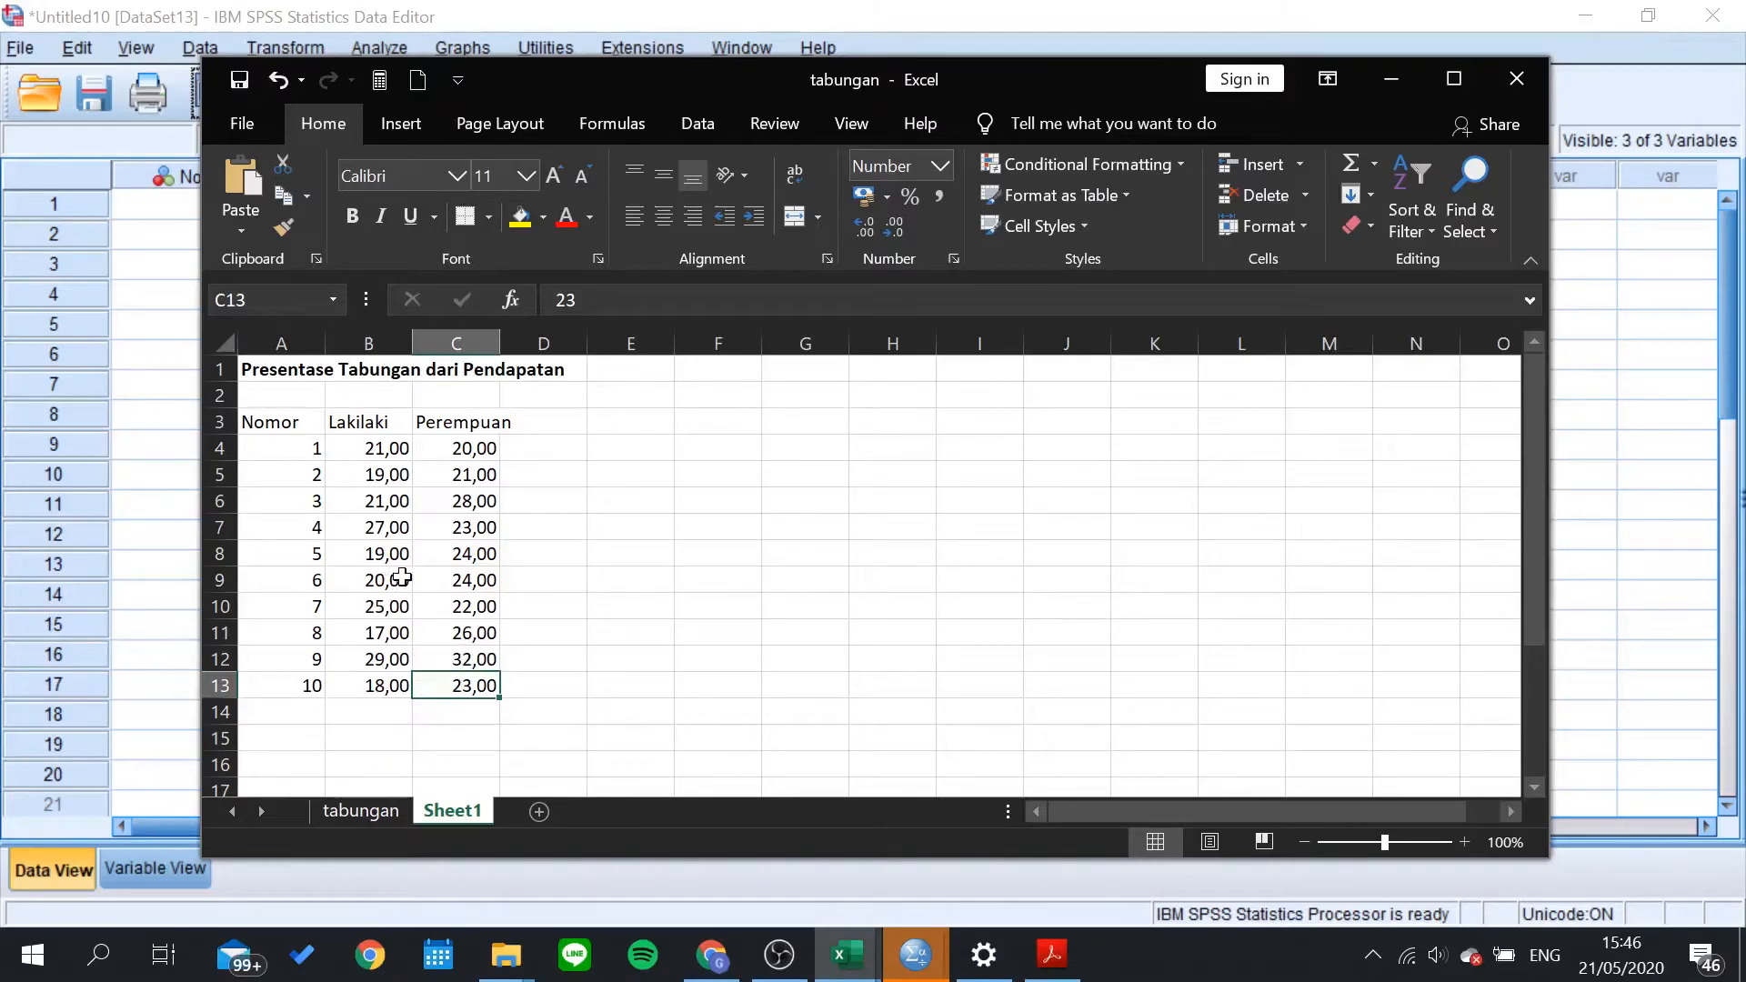
{"action": "left_click_drag", "start_coordinate": [394, 452], "coordinate": [407, 676]}
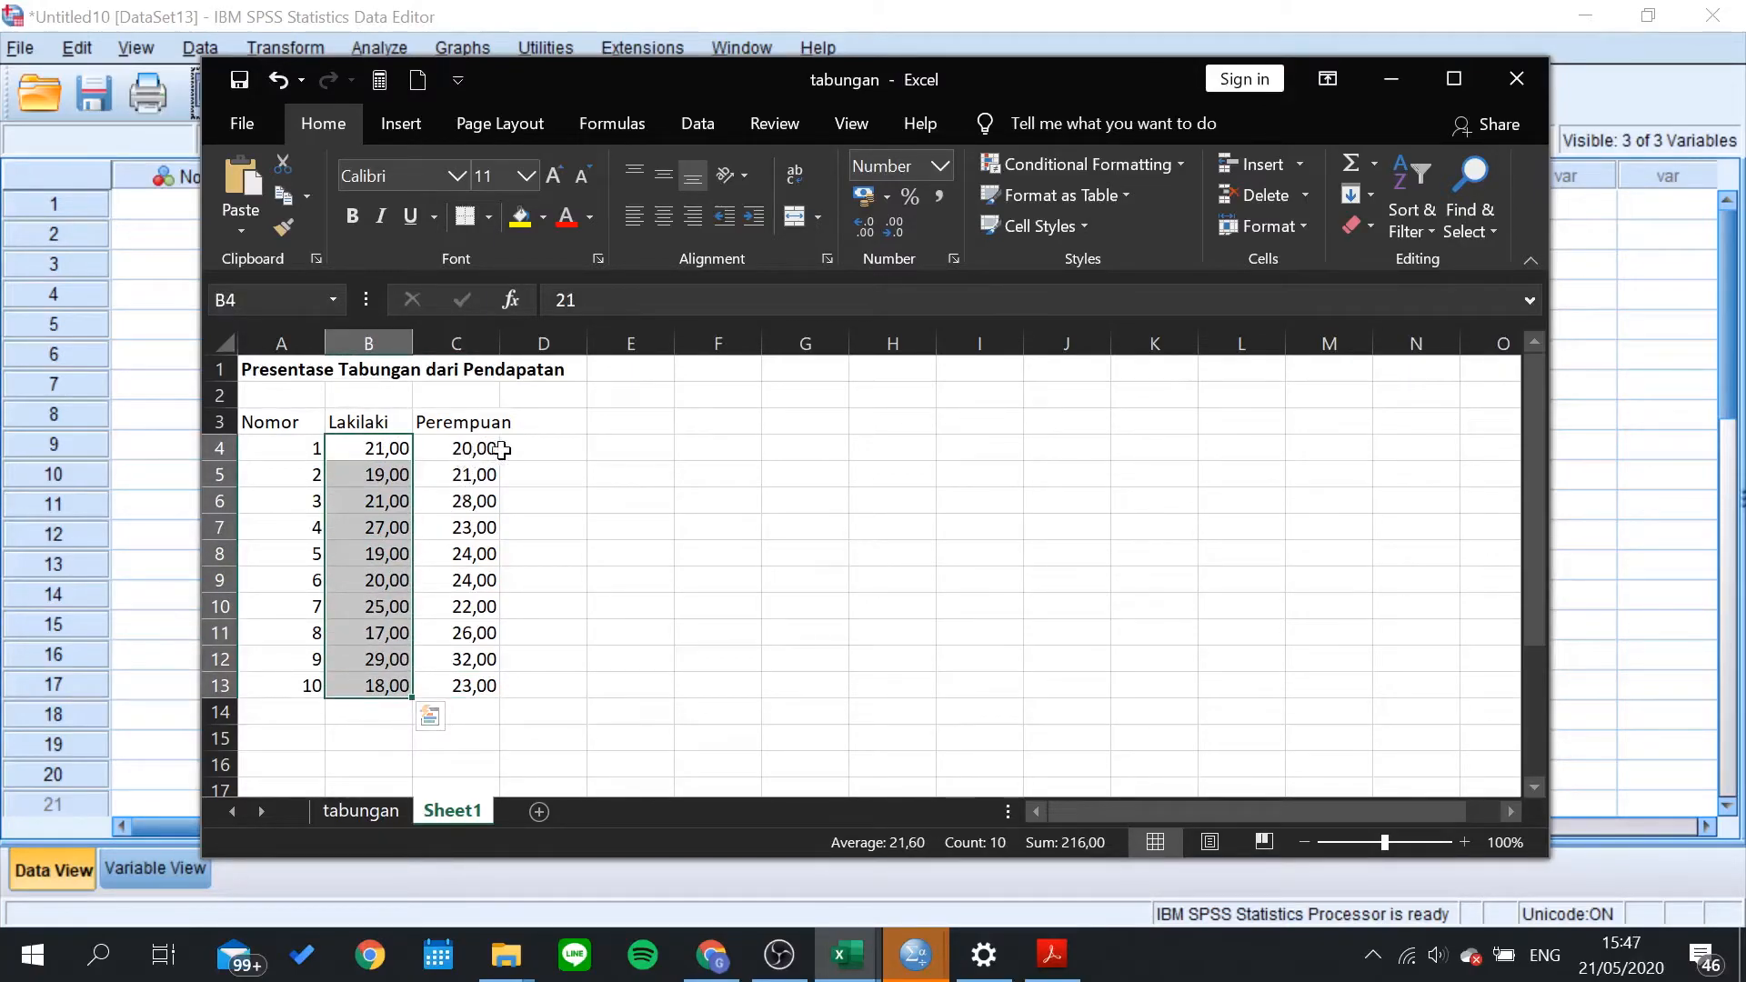
{"action": "left_click", "coordinate": [558, 474]}
{"action": "left_click_drag", "start_coordinate": [382, 445], "coordinate": [378, 684]}
{"action": "left_click", "coordinate": [546, 528]}
{"action": "left_click_drag", "start_coordinate": [488, 442], "coordinate": [482, 684]}
{"action": "left_click", "coordinate": [575, 631]}
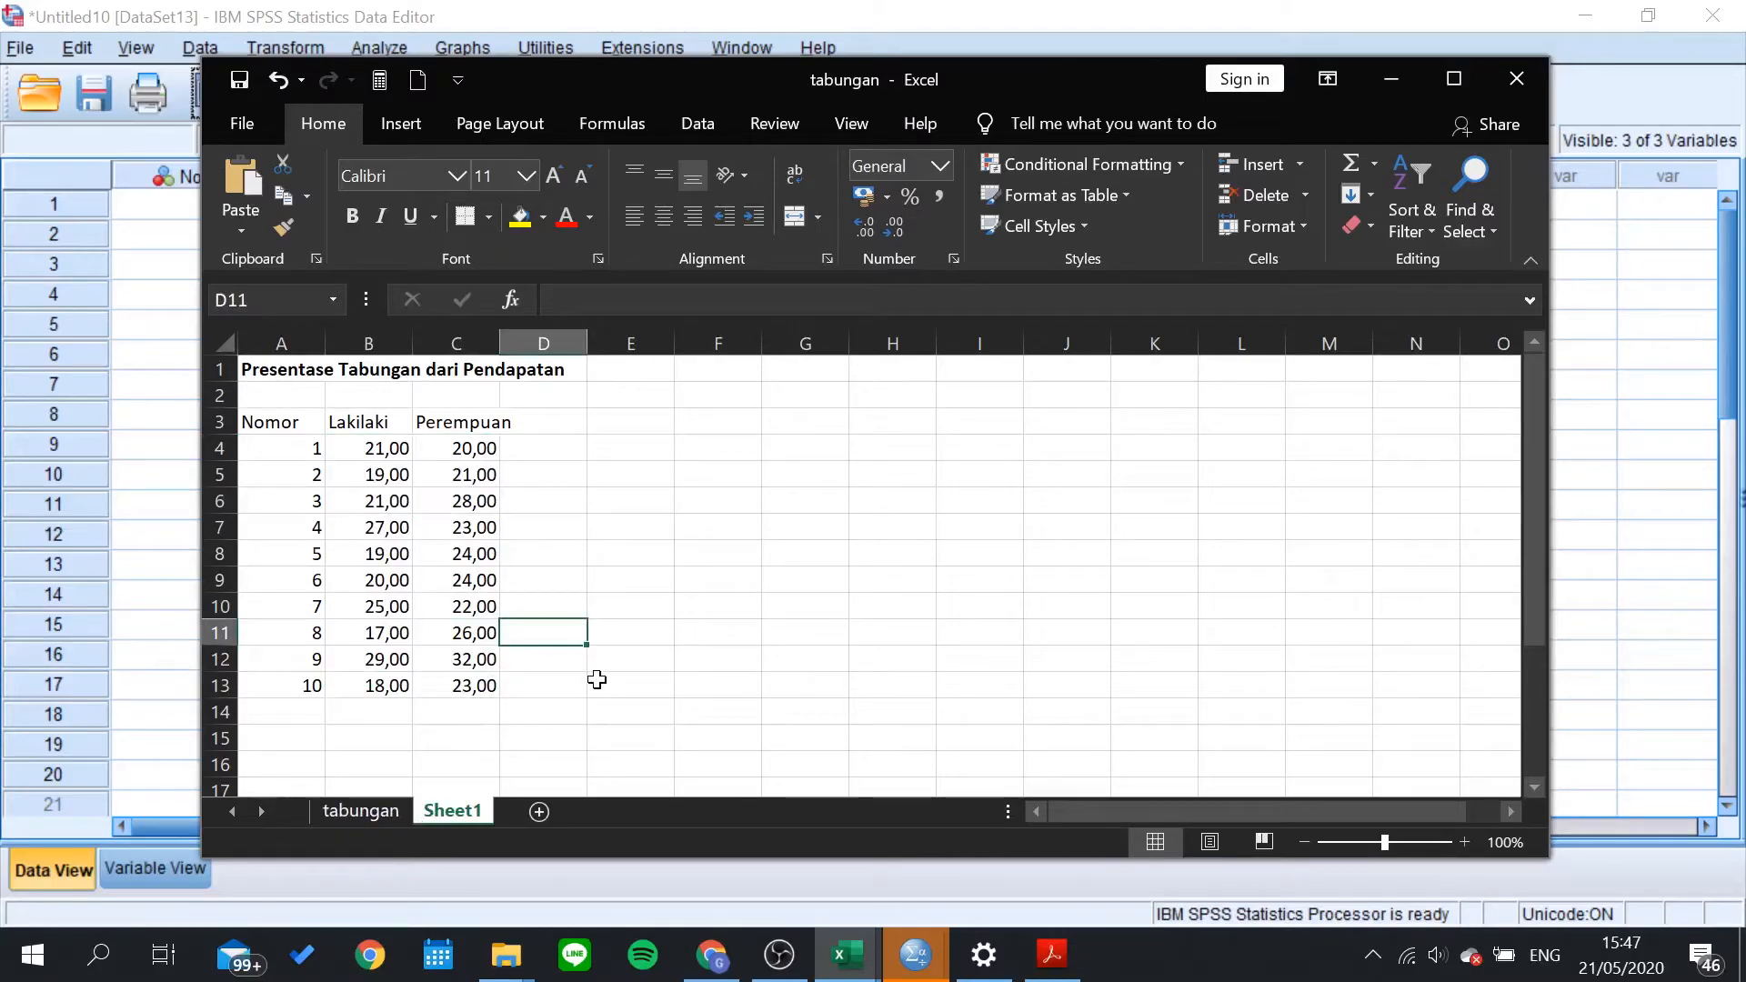
Step: Examine the JK group codes and Tabungan values on the tabungan sheet and compare the layout with Sheet1
{"action": "left_click", "coordinate": [391, 807]}
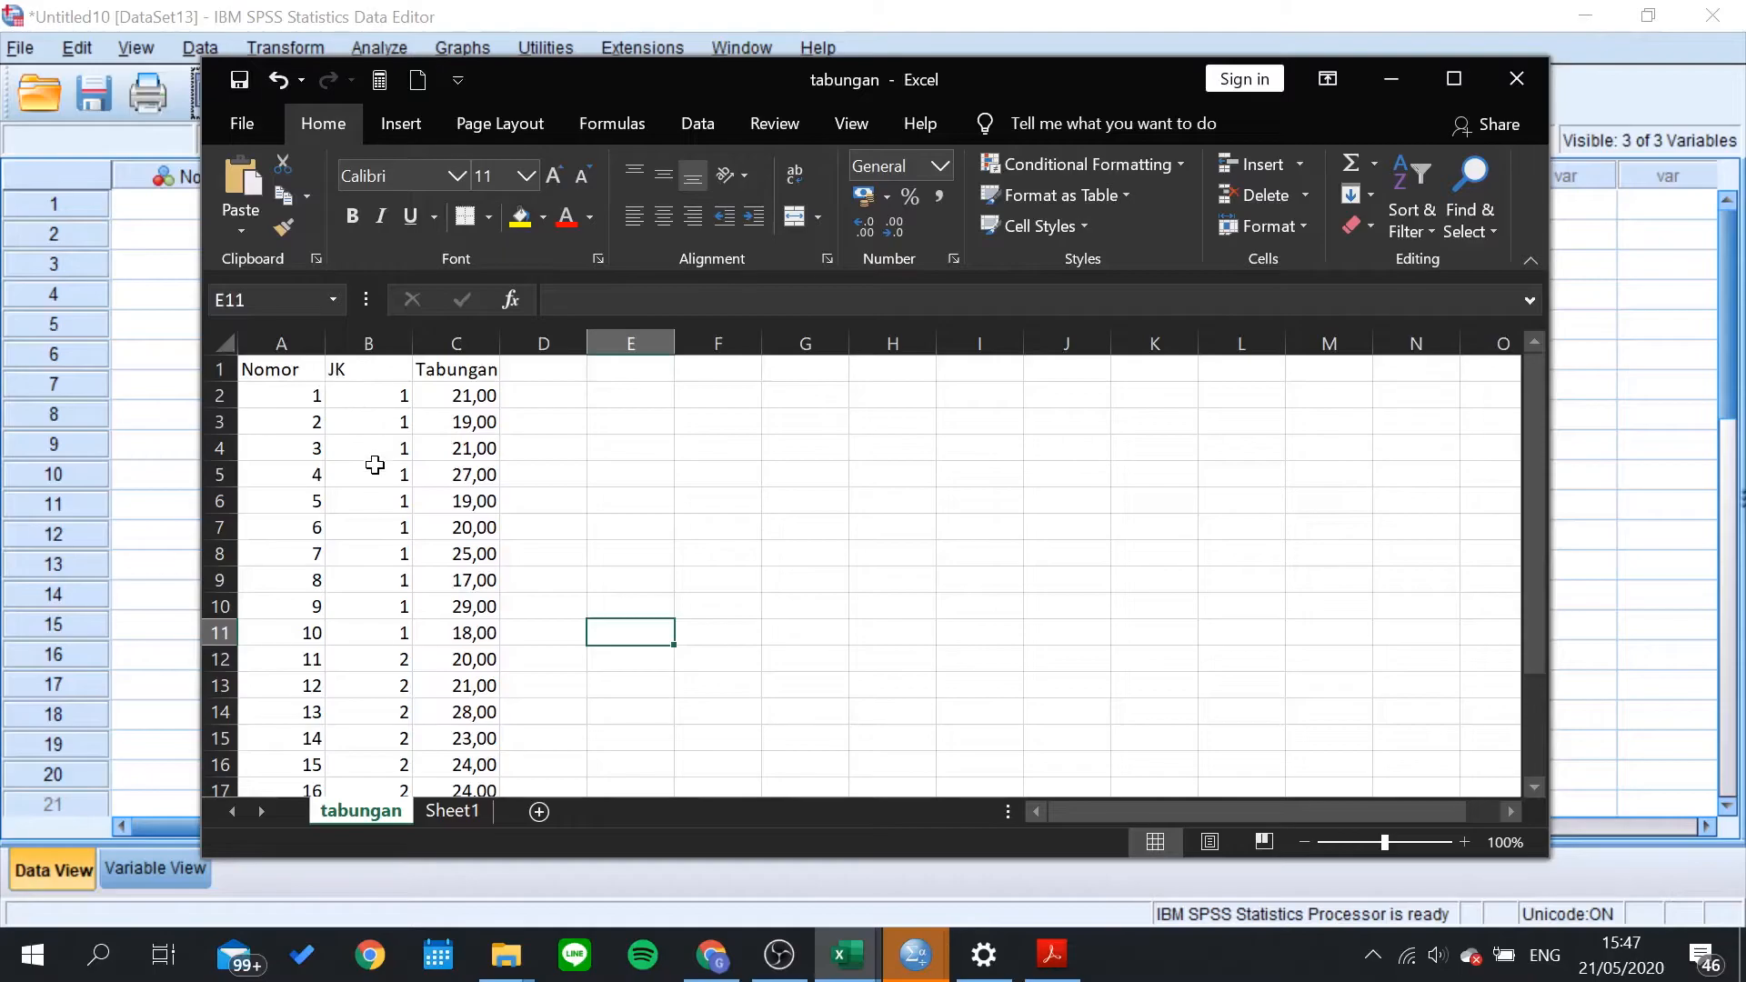
{"action": "scroll", "coordinate": [290, 508], "scroll_direction": "down", "scroll_amount": 4}
{"action": "scroll", "coordinate": [312, 499], "scroll_direction": "up", "scroll_amount": 4}
{"action": "left_click_drag", "start_coordinate": [355, 395], "coordinate": [358, 636]}
{"action": "left_click", "coordinate": [277, 425]}
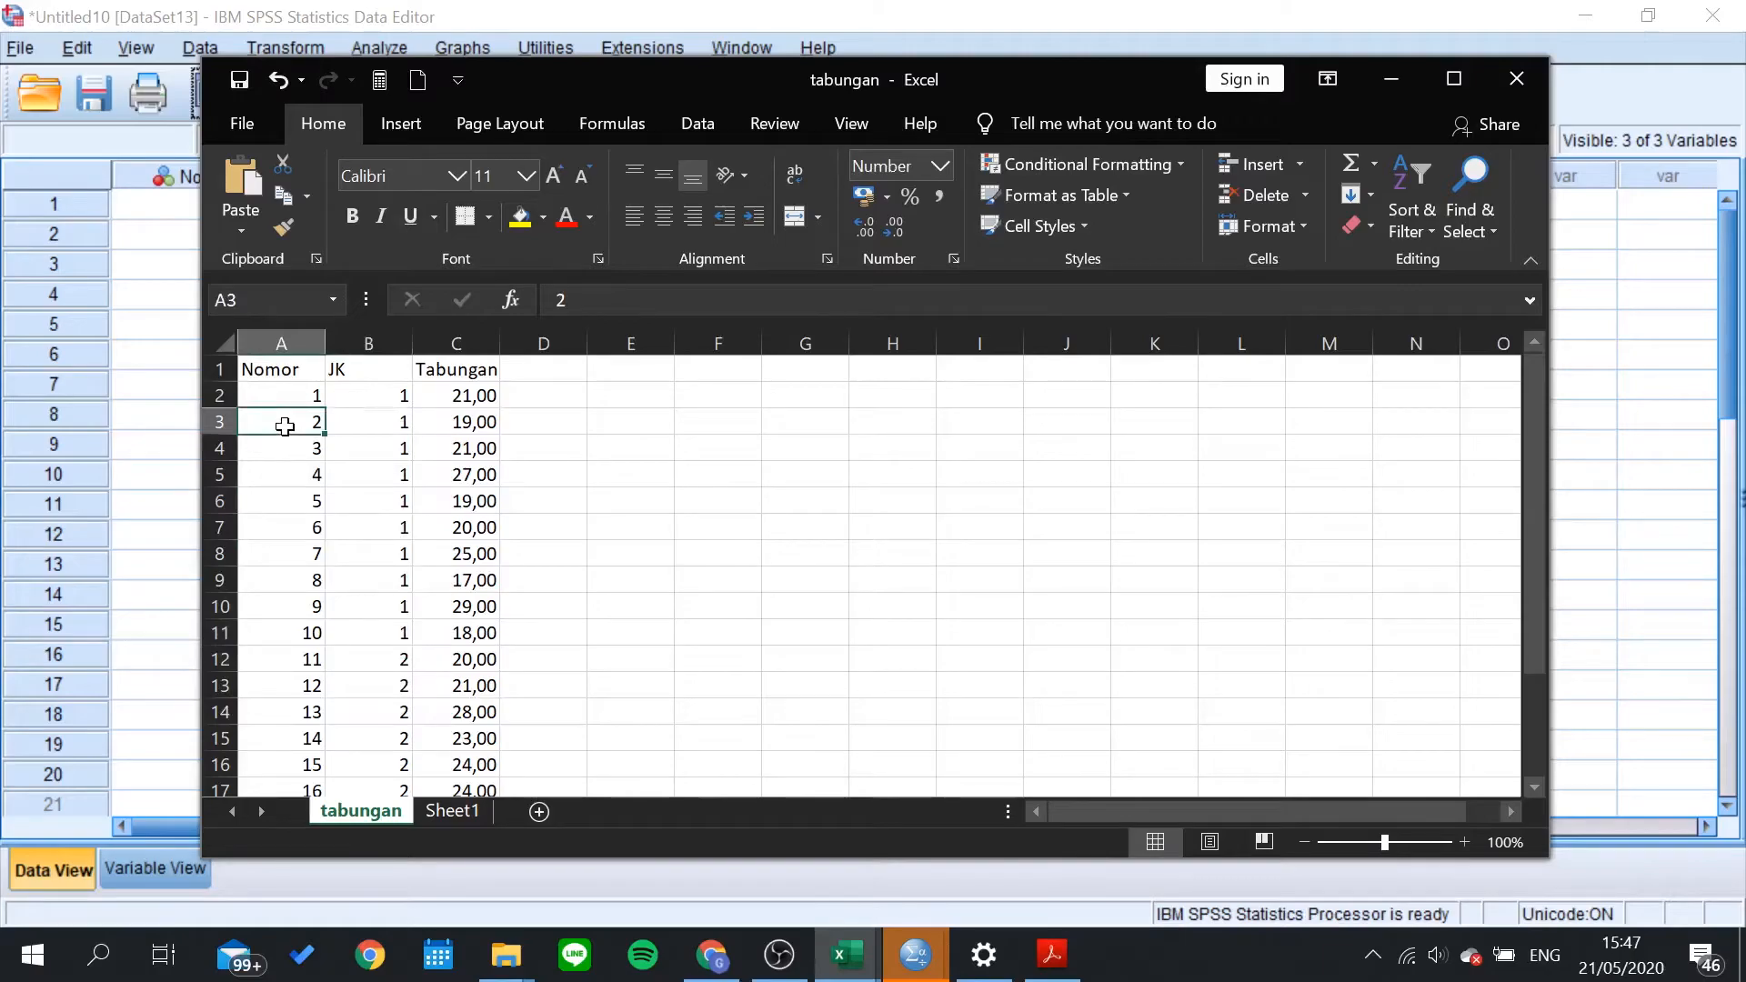
{"action": "left_click", "coordinate": [457, 810]}
{"action": "left_click", "coordinate": [386, 812]}
{"action": "scroll", "coordinate": [494, 445], "scroll_direction": "down", "scroll_amount": 4}
{"action": "scroll", "coordinate": [461, 504], "scroll_direction": "up", "scroll_amount": 4}
Step: Return to SPSS and import the tabungan worksheet from tabungan.xlsx again as a new dataset
{"action": "left_click", "coordinate": [20, 47]}
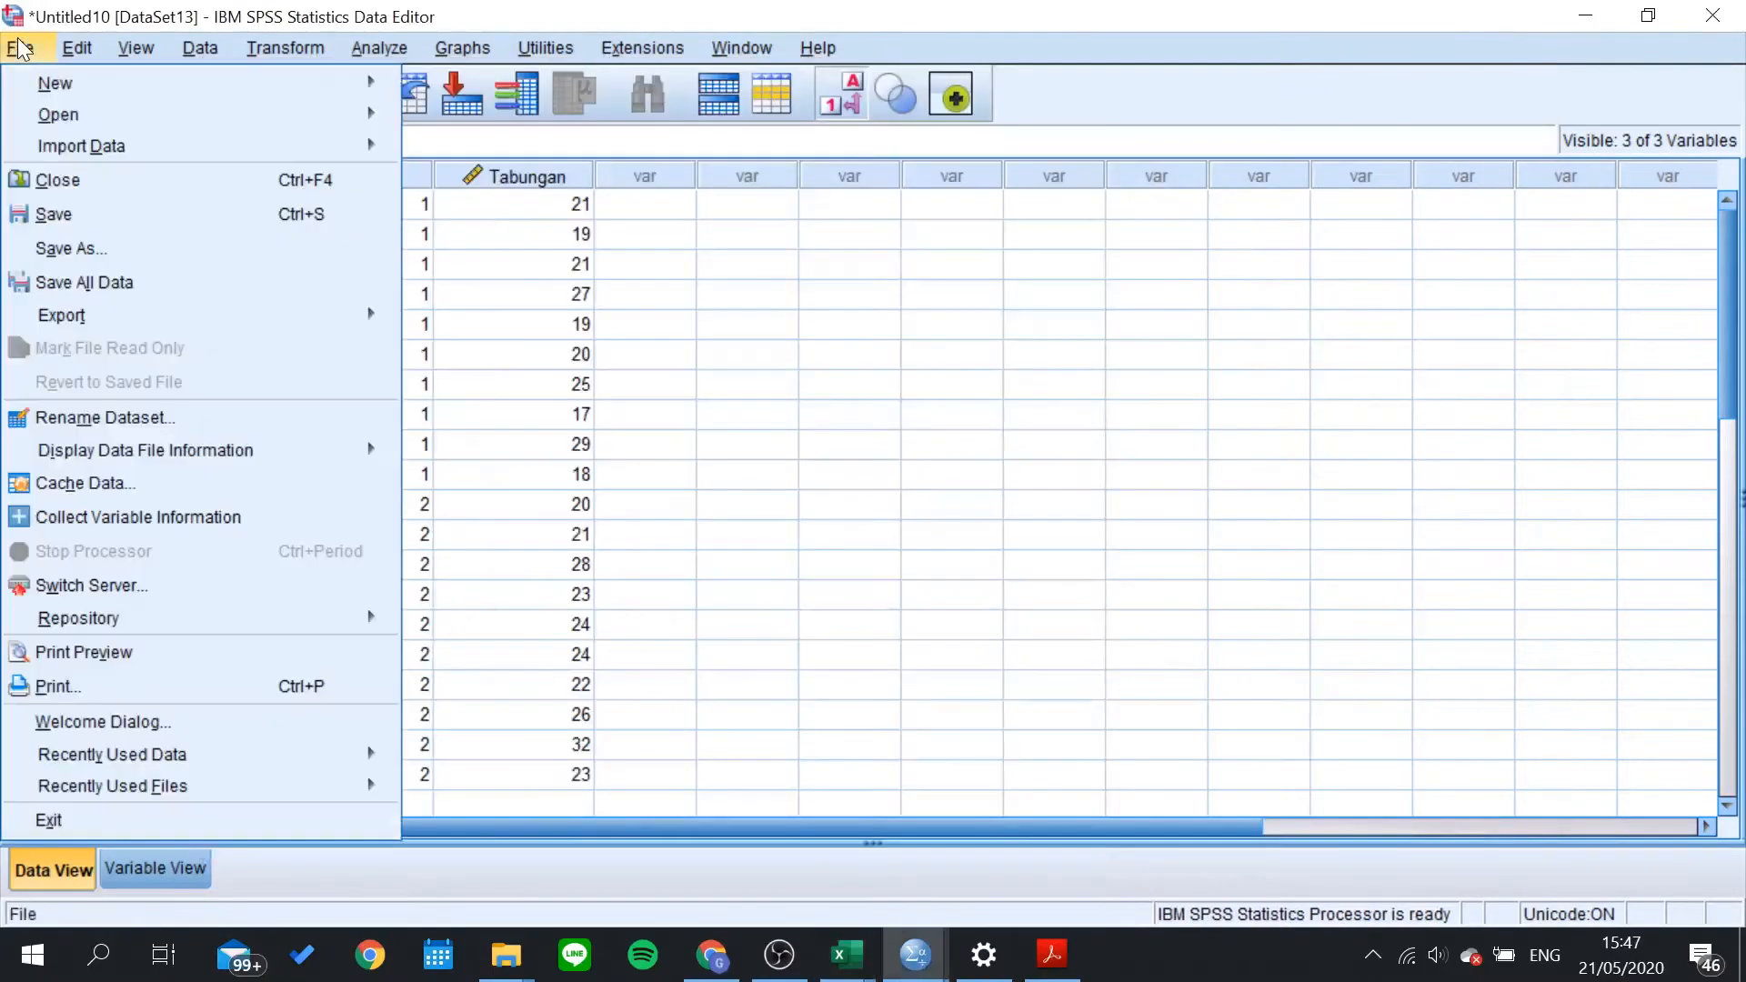
{"action": "mouse_move", "coordinate": [110, 146]}
{"action": "left_click", "coordinate": [562, 184]}
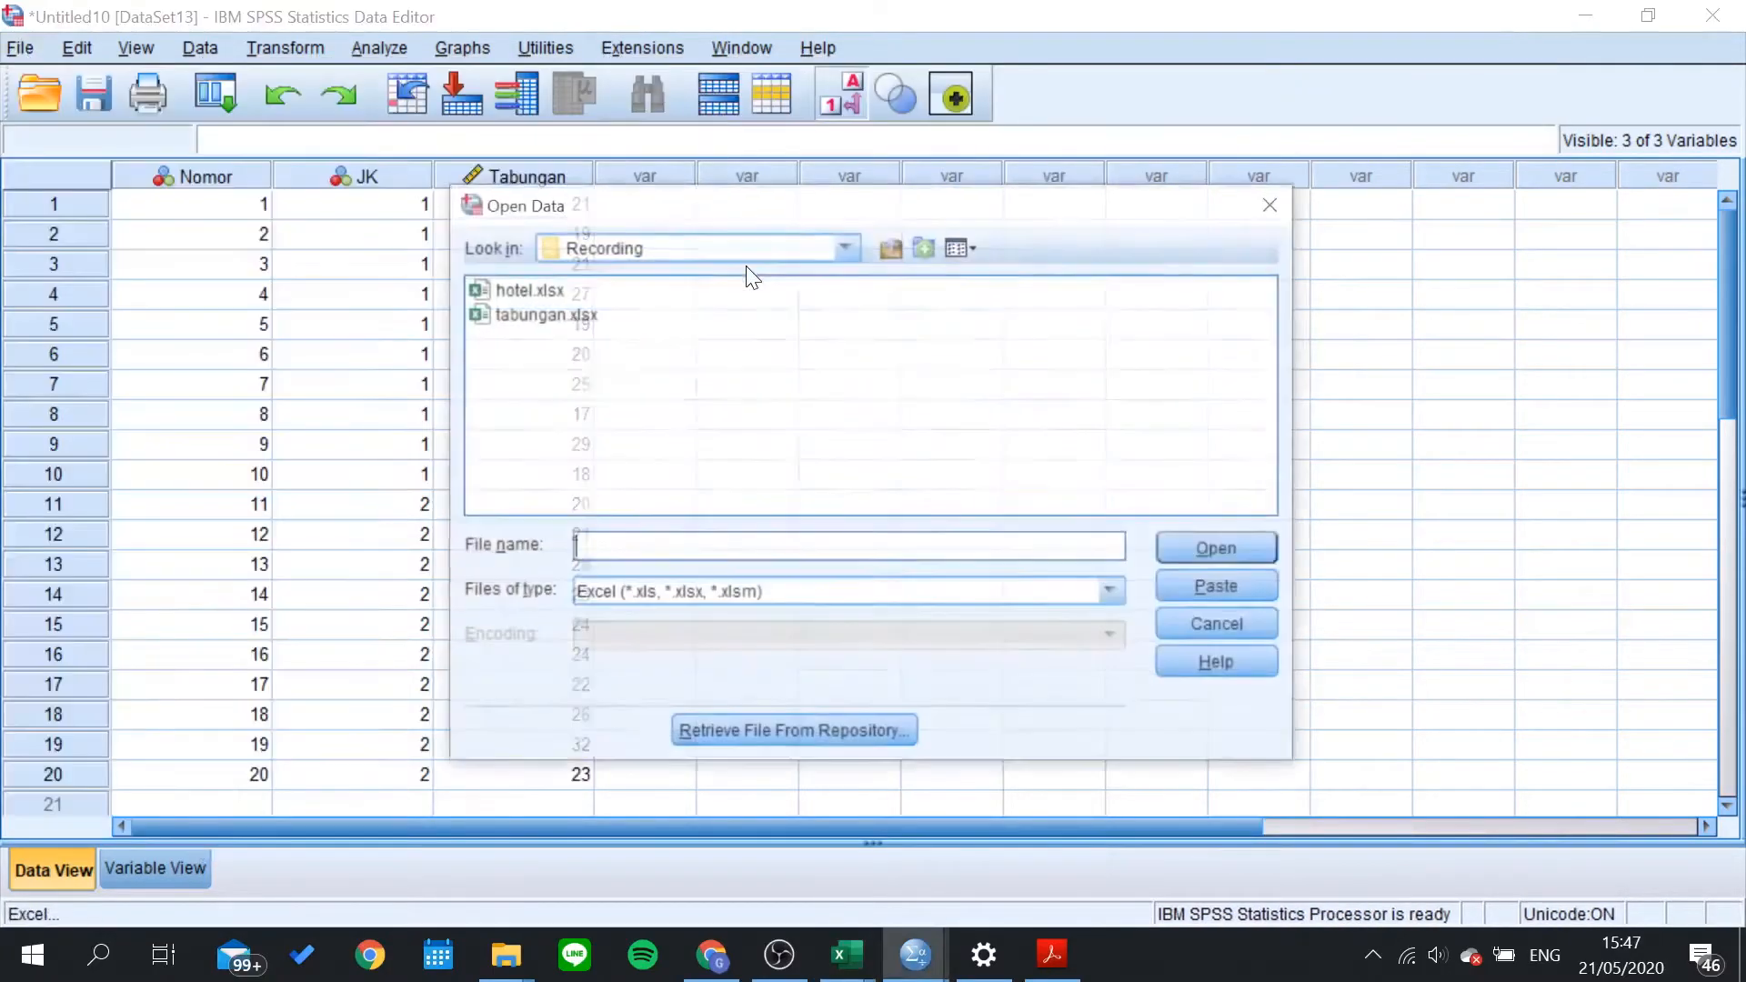
{"action": "double_click", "coordinate": [542, 314]}
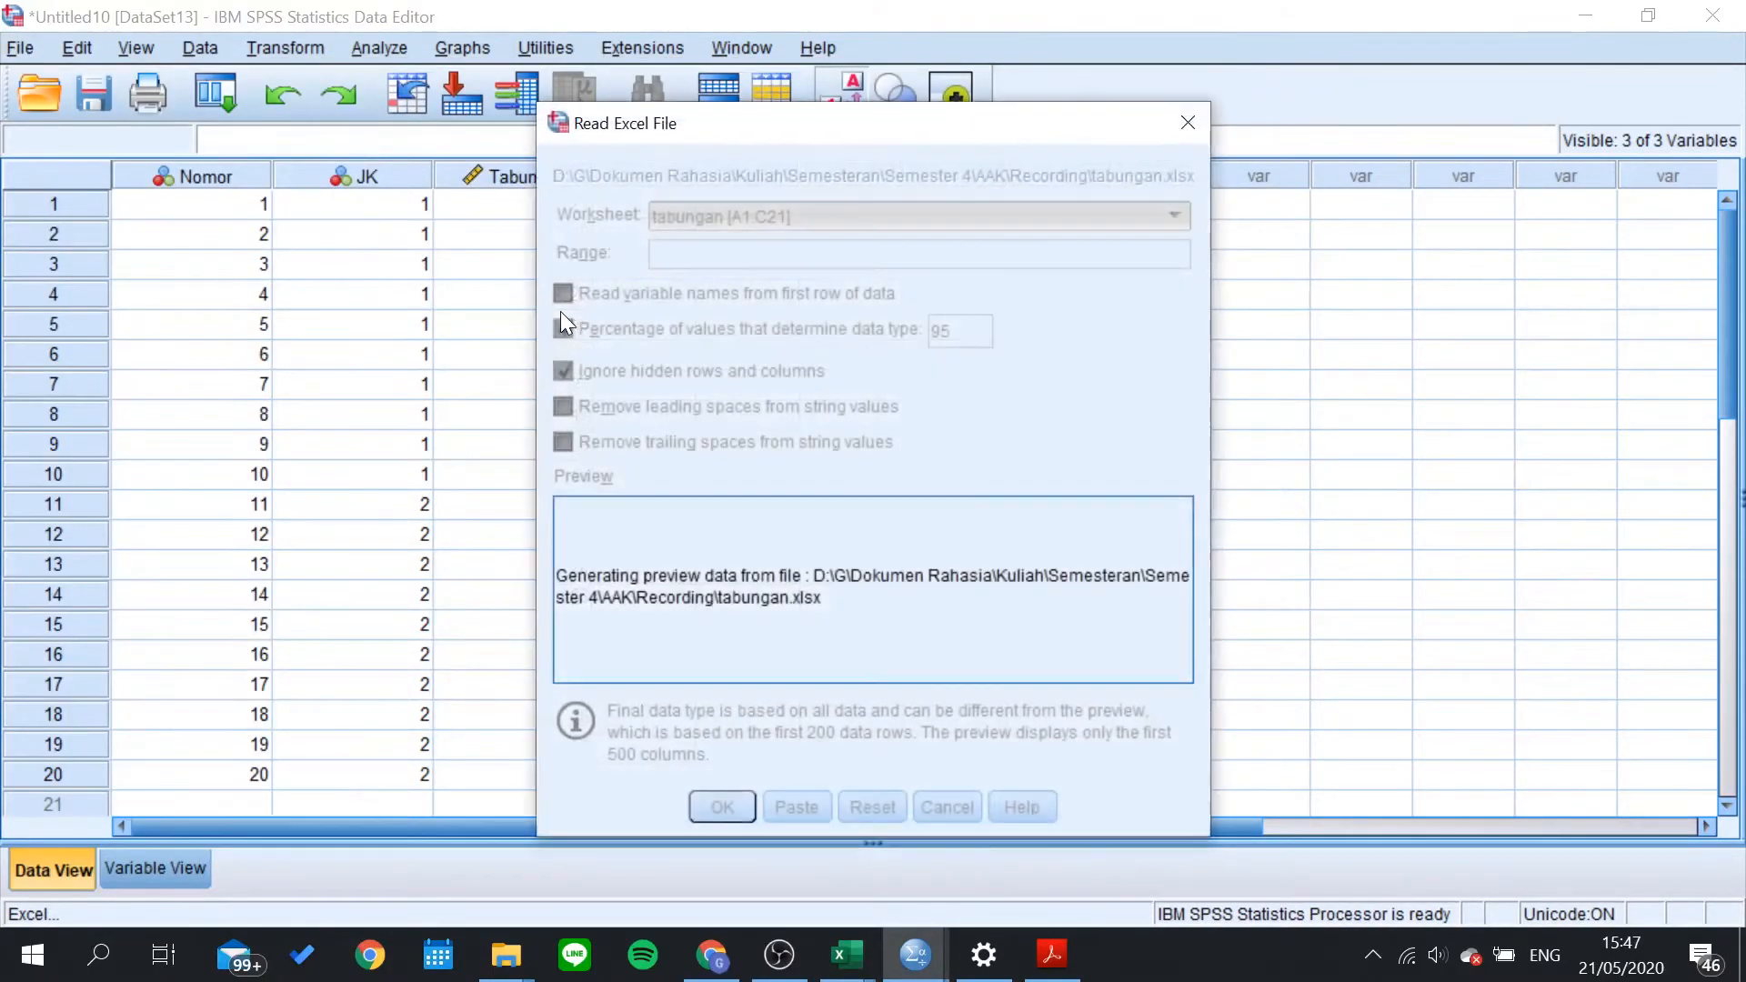
{"action": "left_click", "coordinate": [727, 805]}
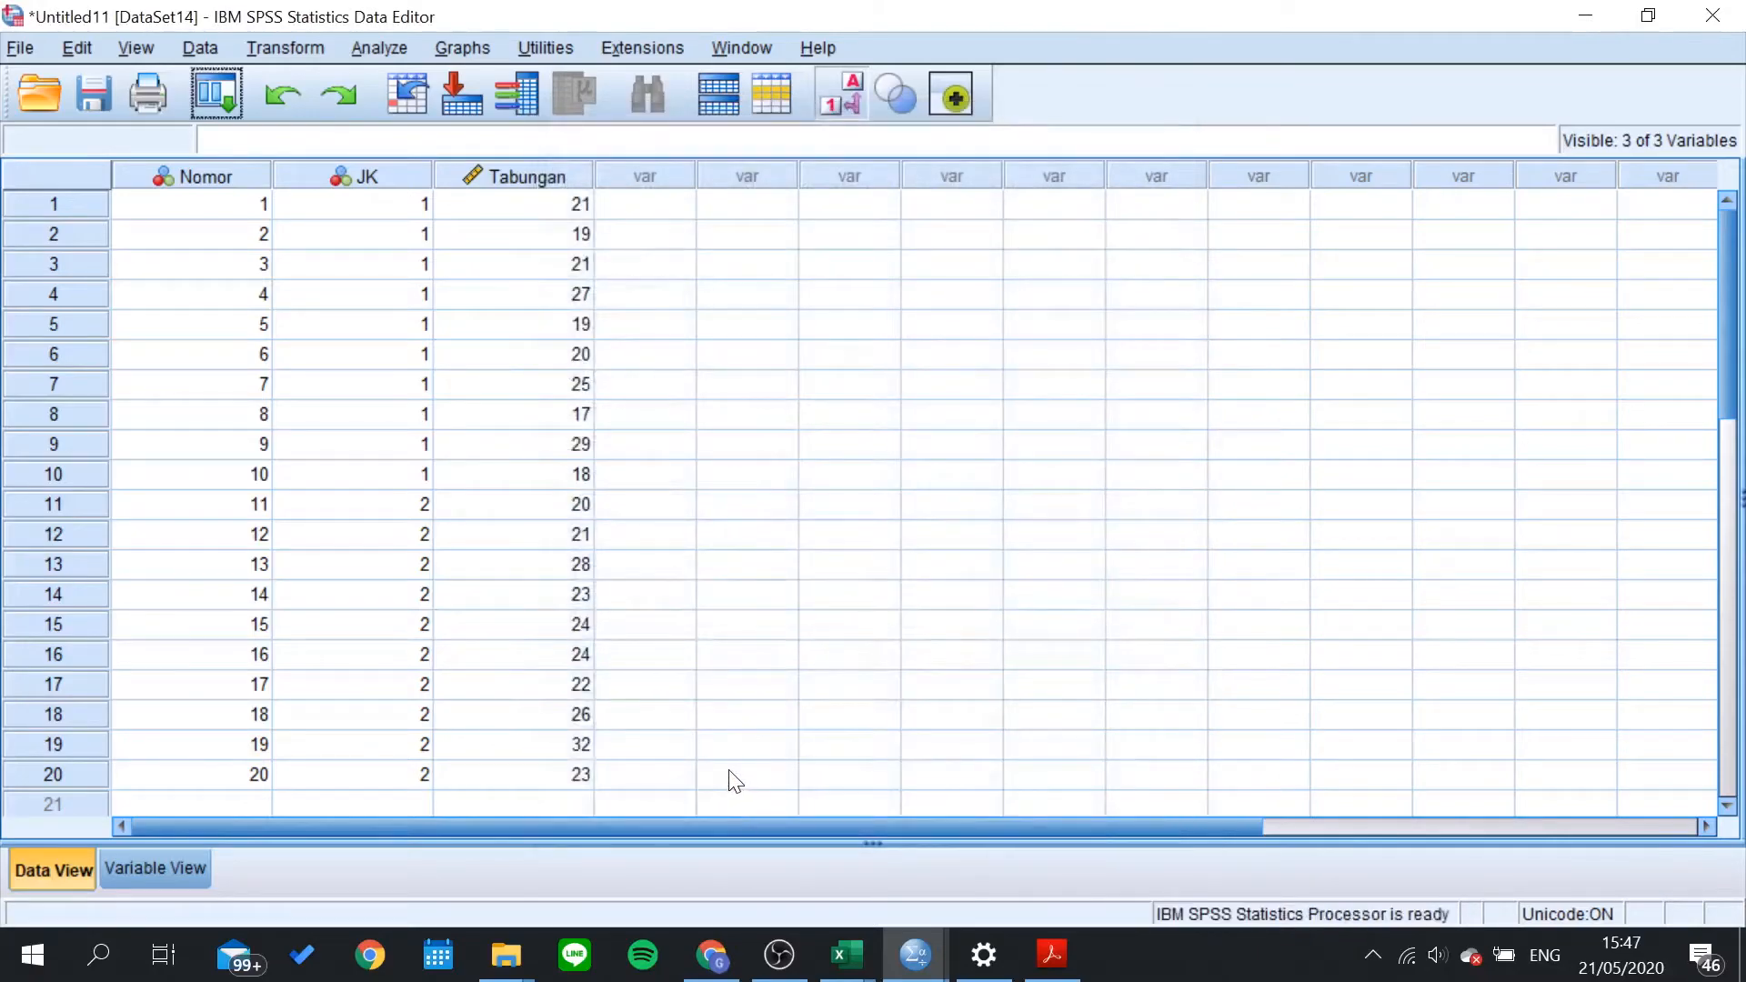
Step: Compare the imported Nomor, JK and Tabungan values with the tabungan workbook in Excel, then return to the SPSS data
{"action": "left_click", "coordinate": [489, 357]}
{"action": "left_click", "coordinate": [303, 235]}
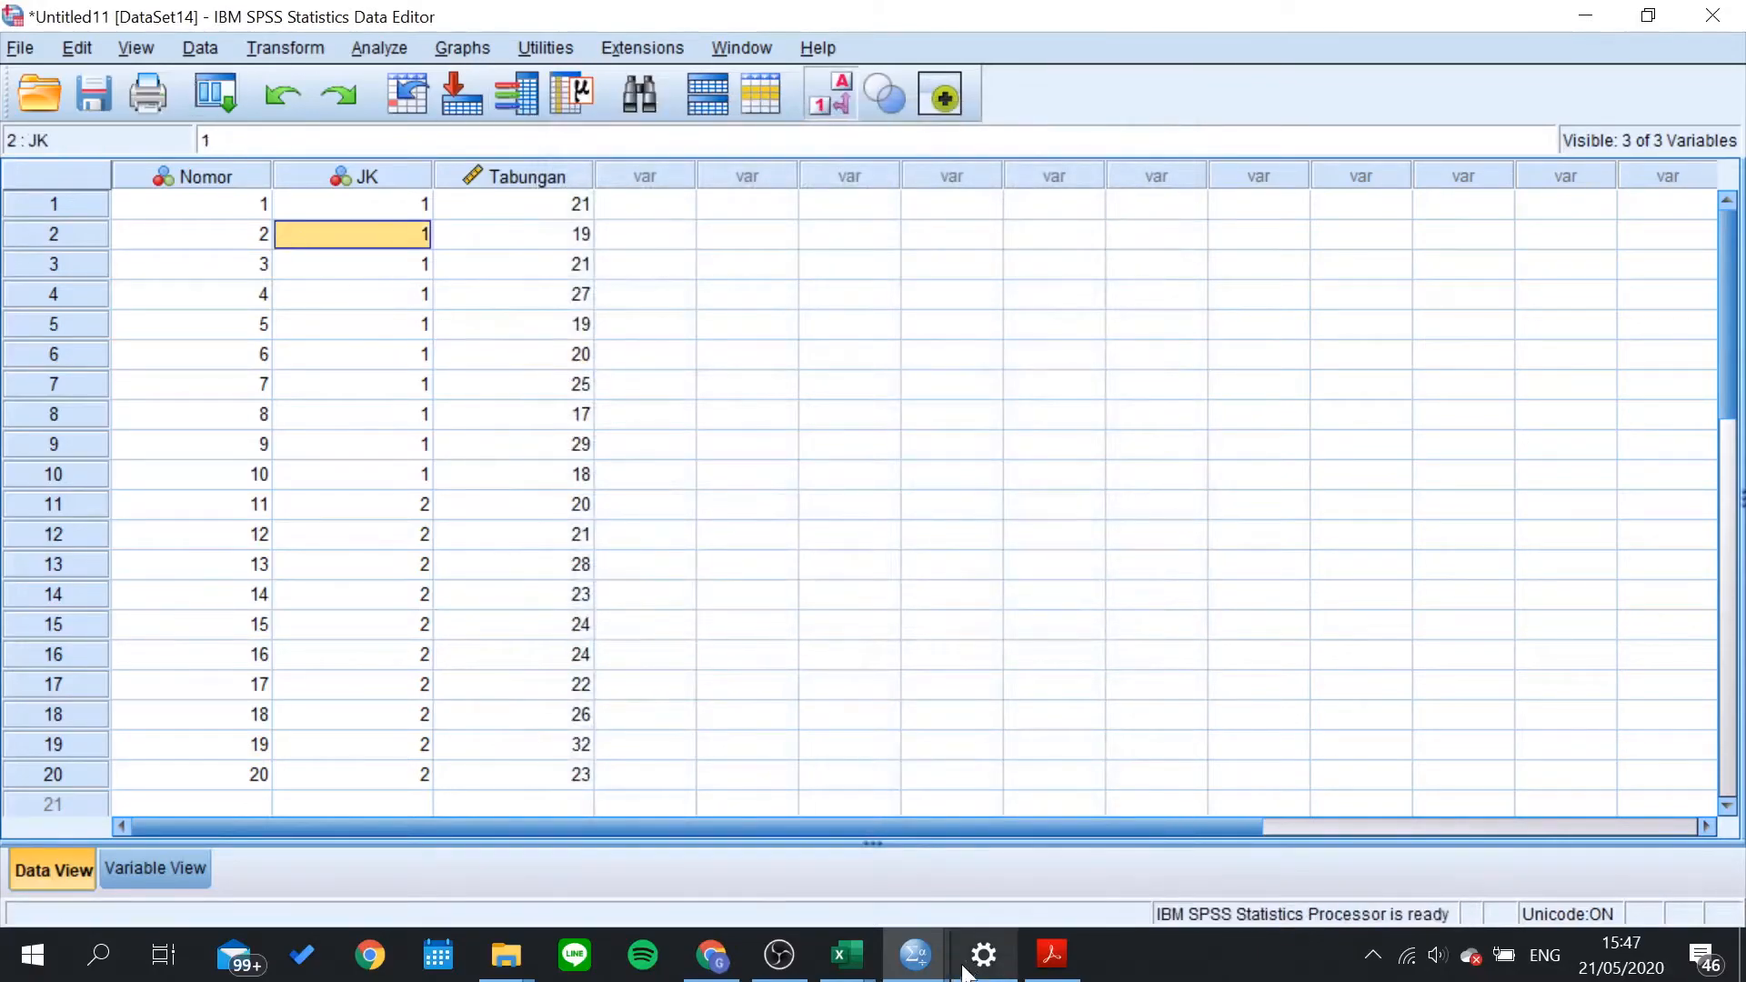
{"action": "left_click", "coordinate": [319, 326]}
{"action": "left_click", "coordinate": [477, 271]}
{"action": "left_click", "coordinate": [589, 474]}
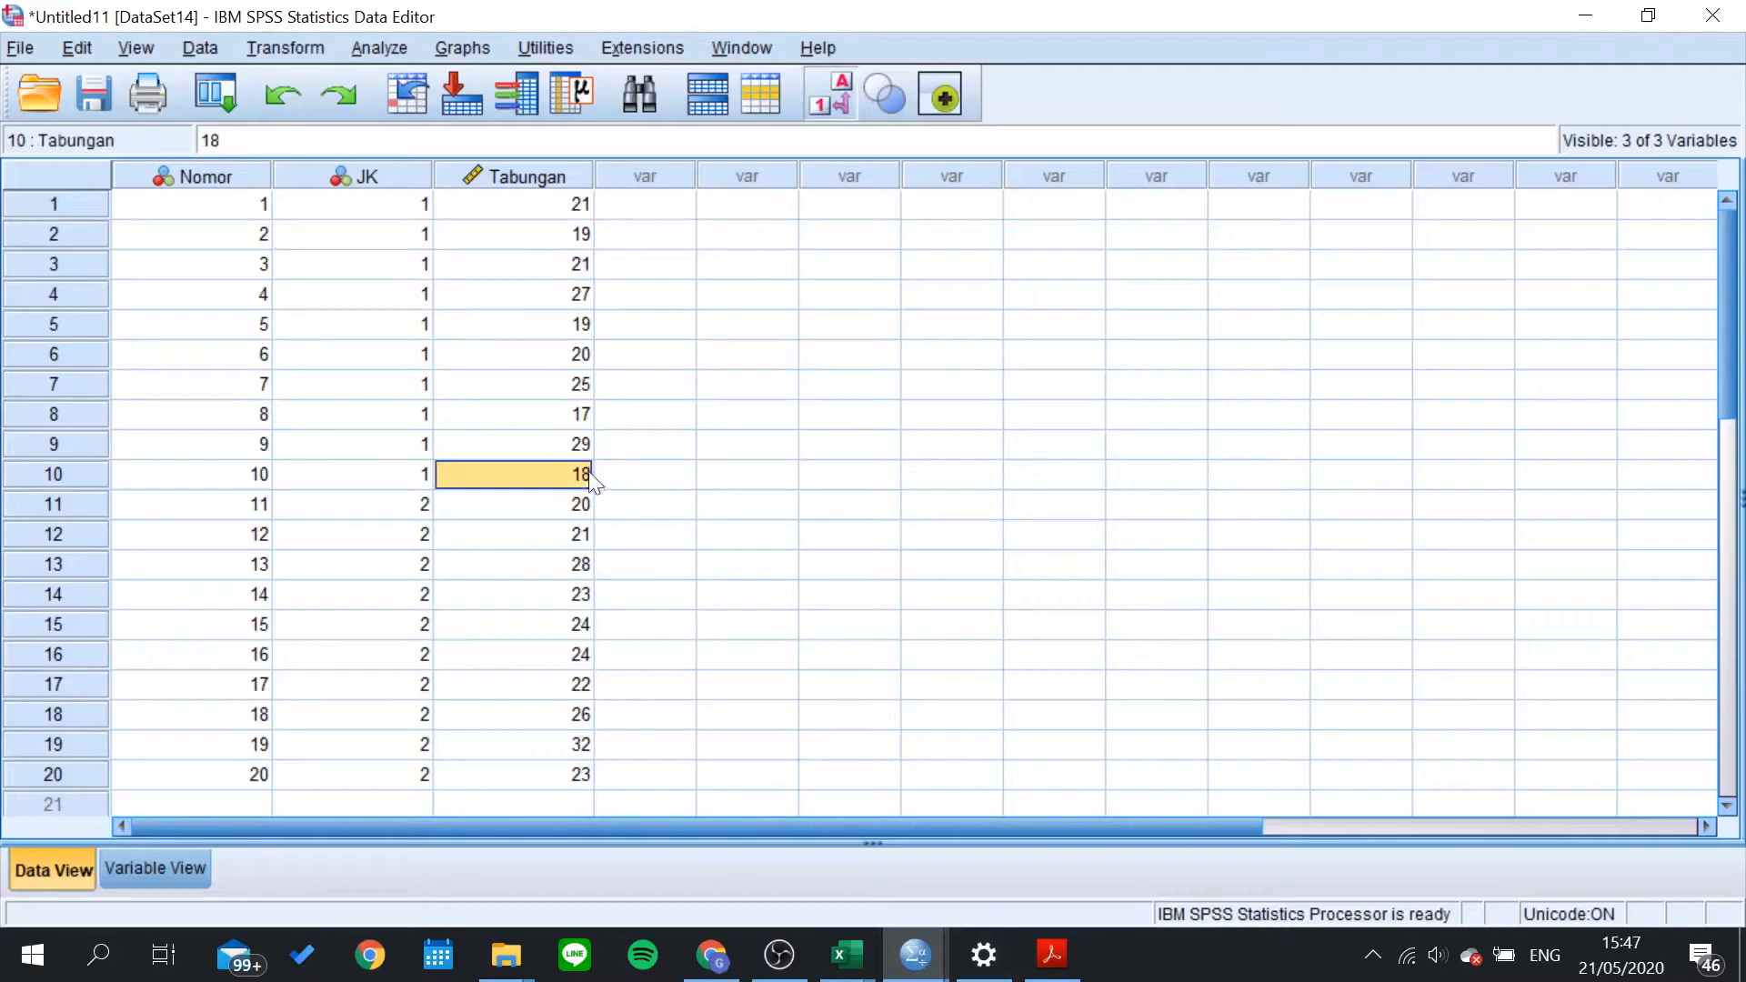
{"action": "mouse_move", "coordinate": [843, 955]}
{"action": "left_click", "coordinate": [764, 851]}
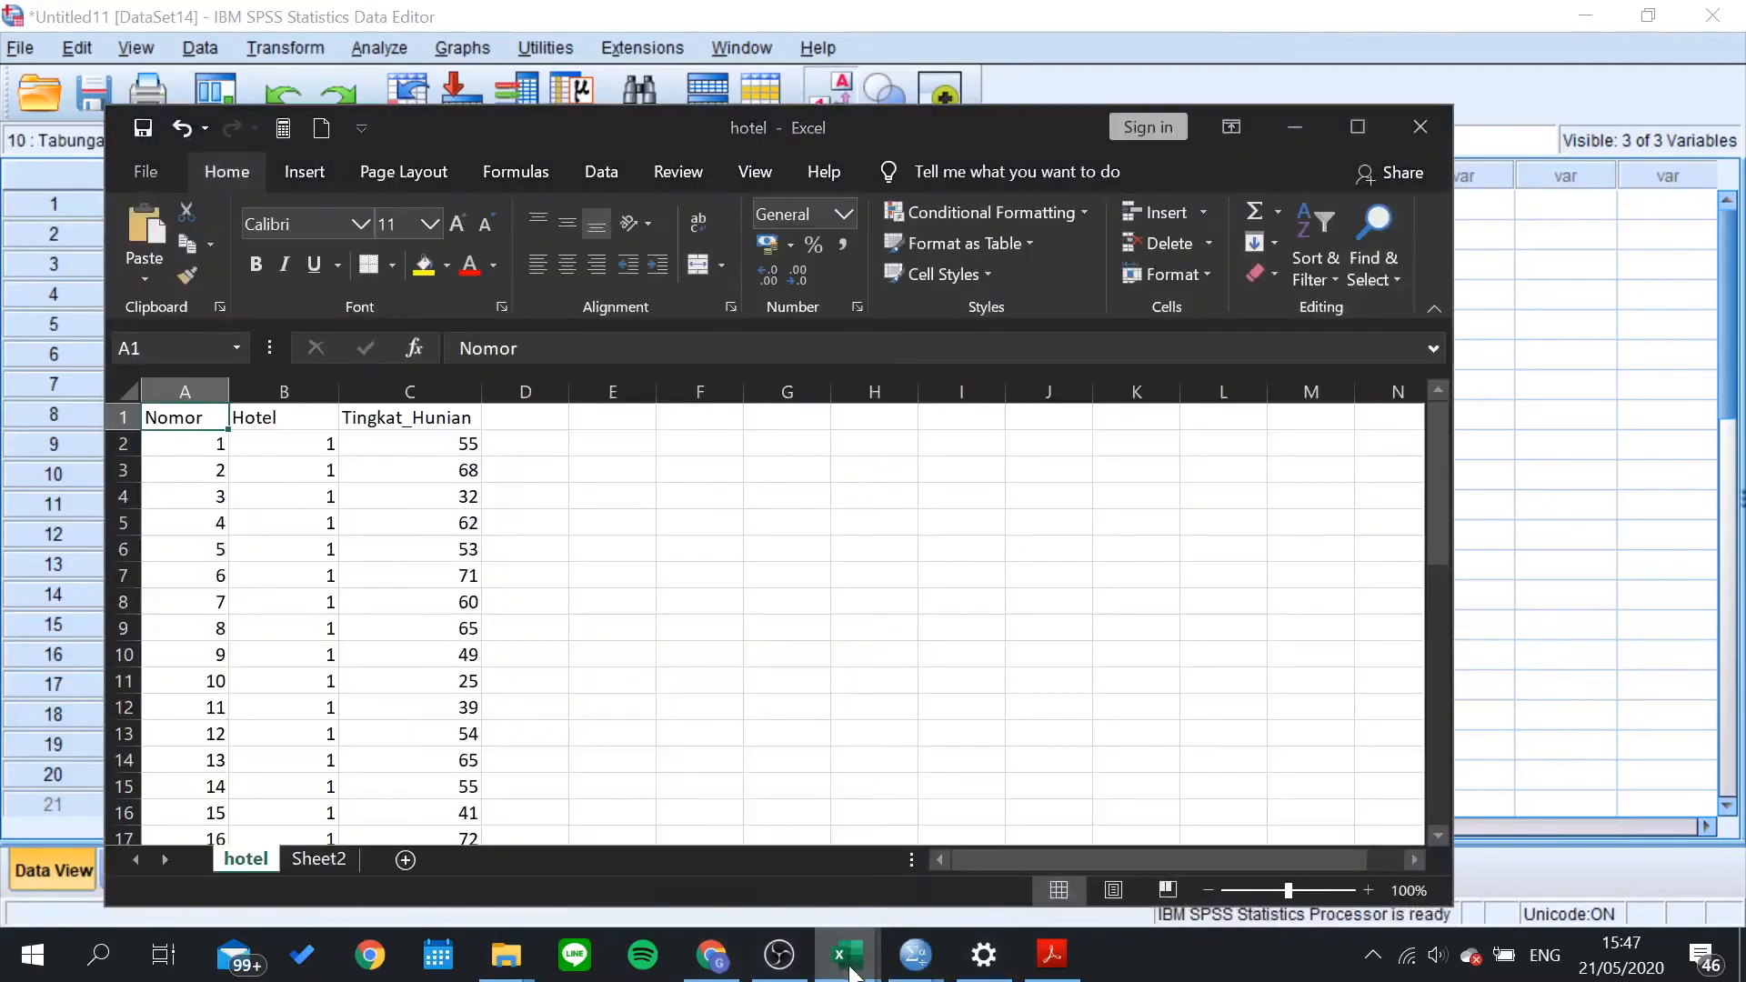
{"action": "left_click", "coordinate": [851, 972]}
{"action": "left_click", "coordinate": [984, 830]}
{"action": "left_click", "coordinate": [154, 148]}
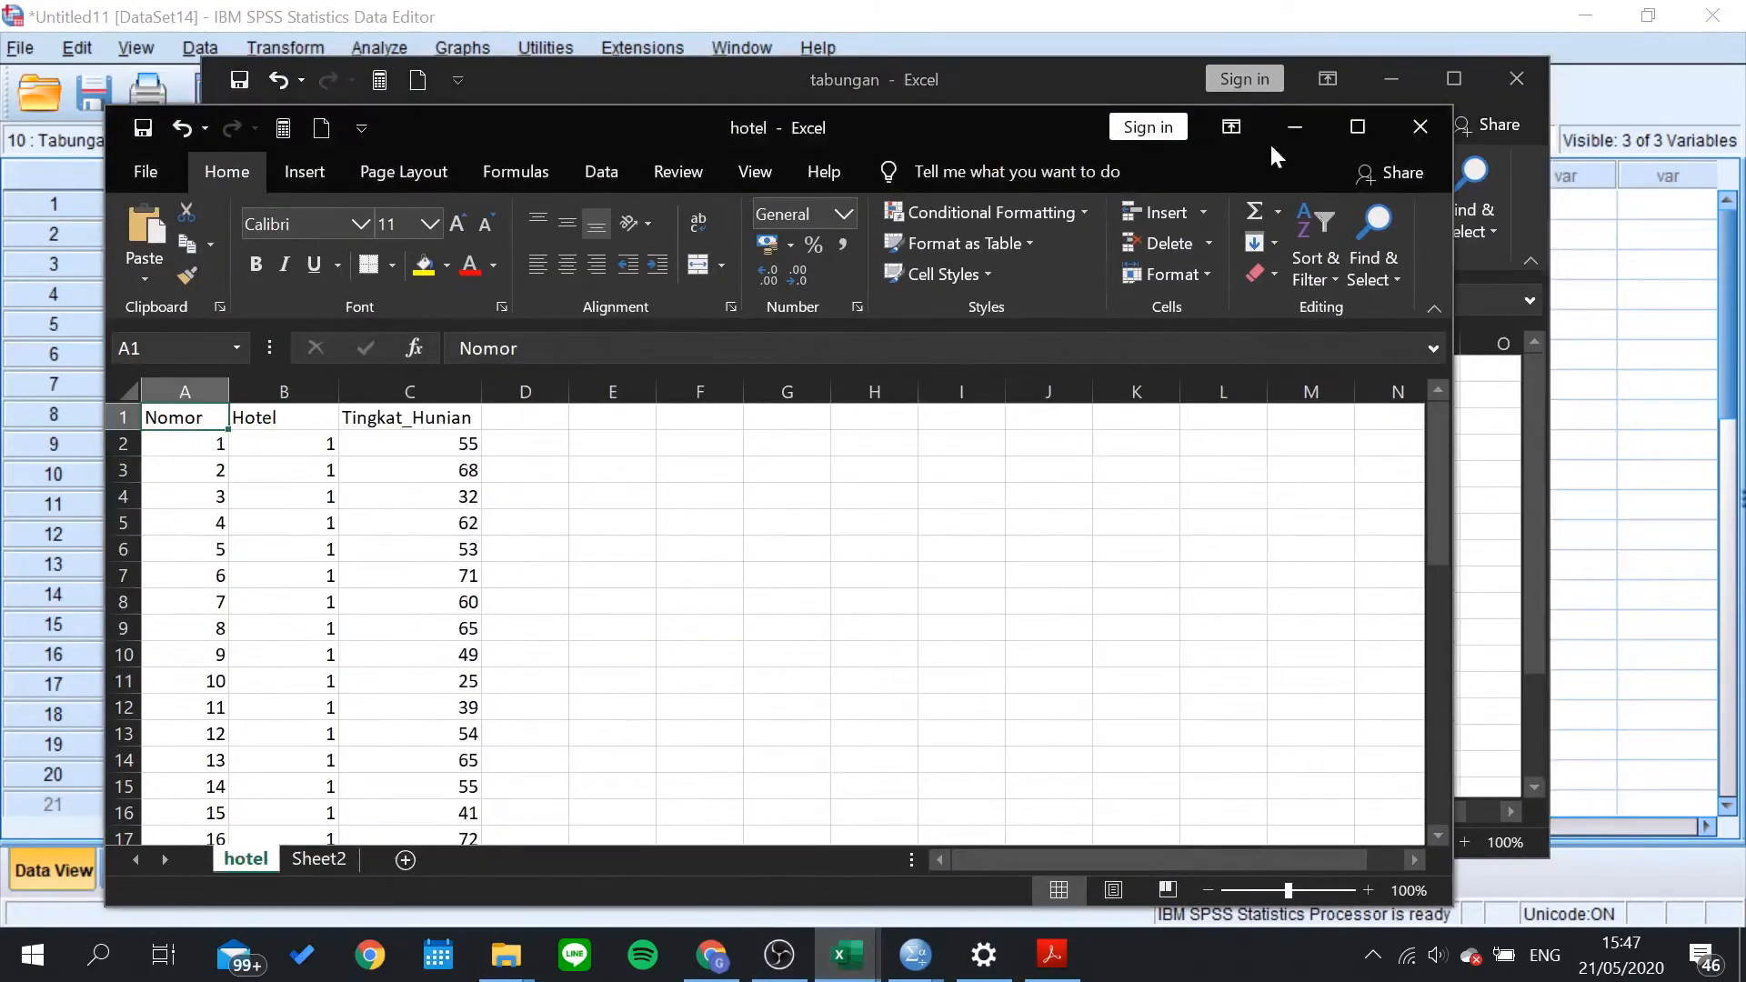
{"action": "left_click", "coordinate": [1290, 127]}
{"action": "left_click", "coordinate": [263, 421]}
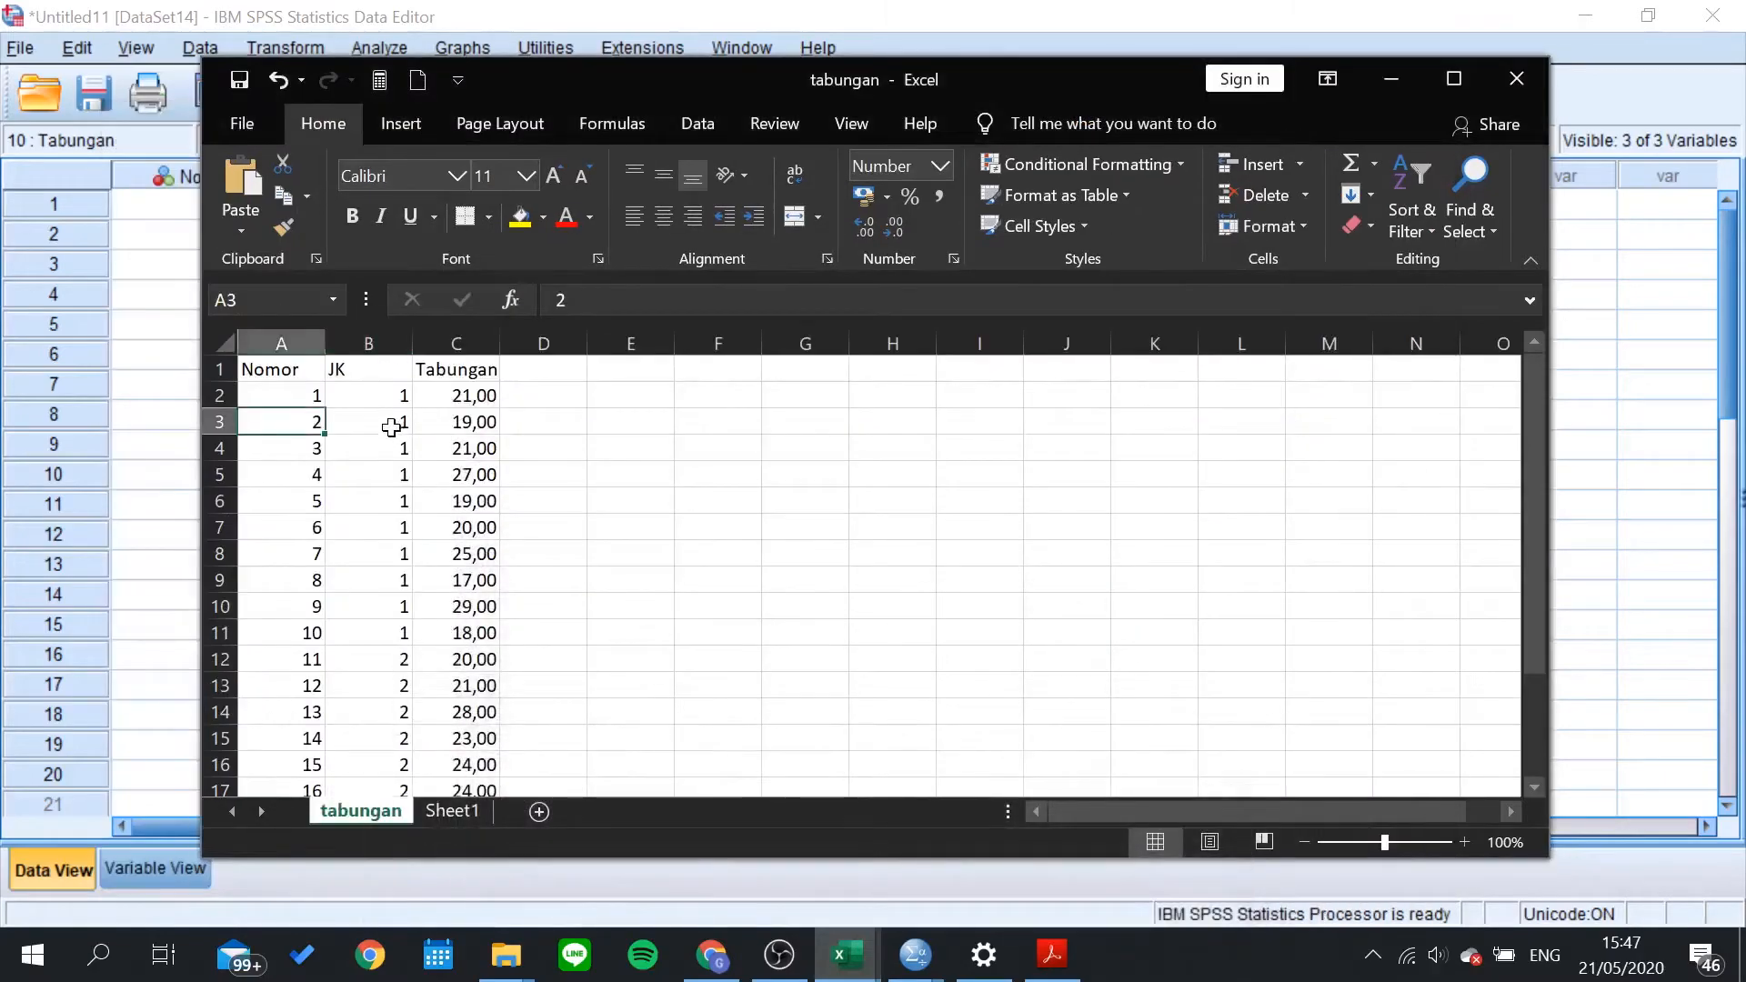
{"action": "left_click", "coordinate": [172, 357]}
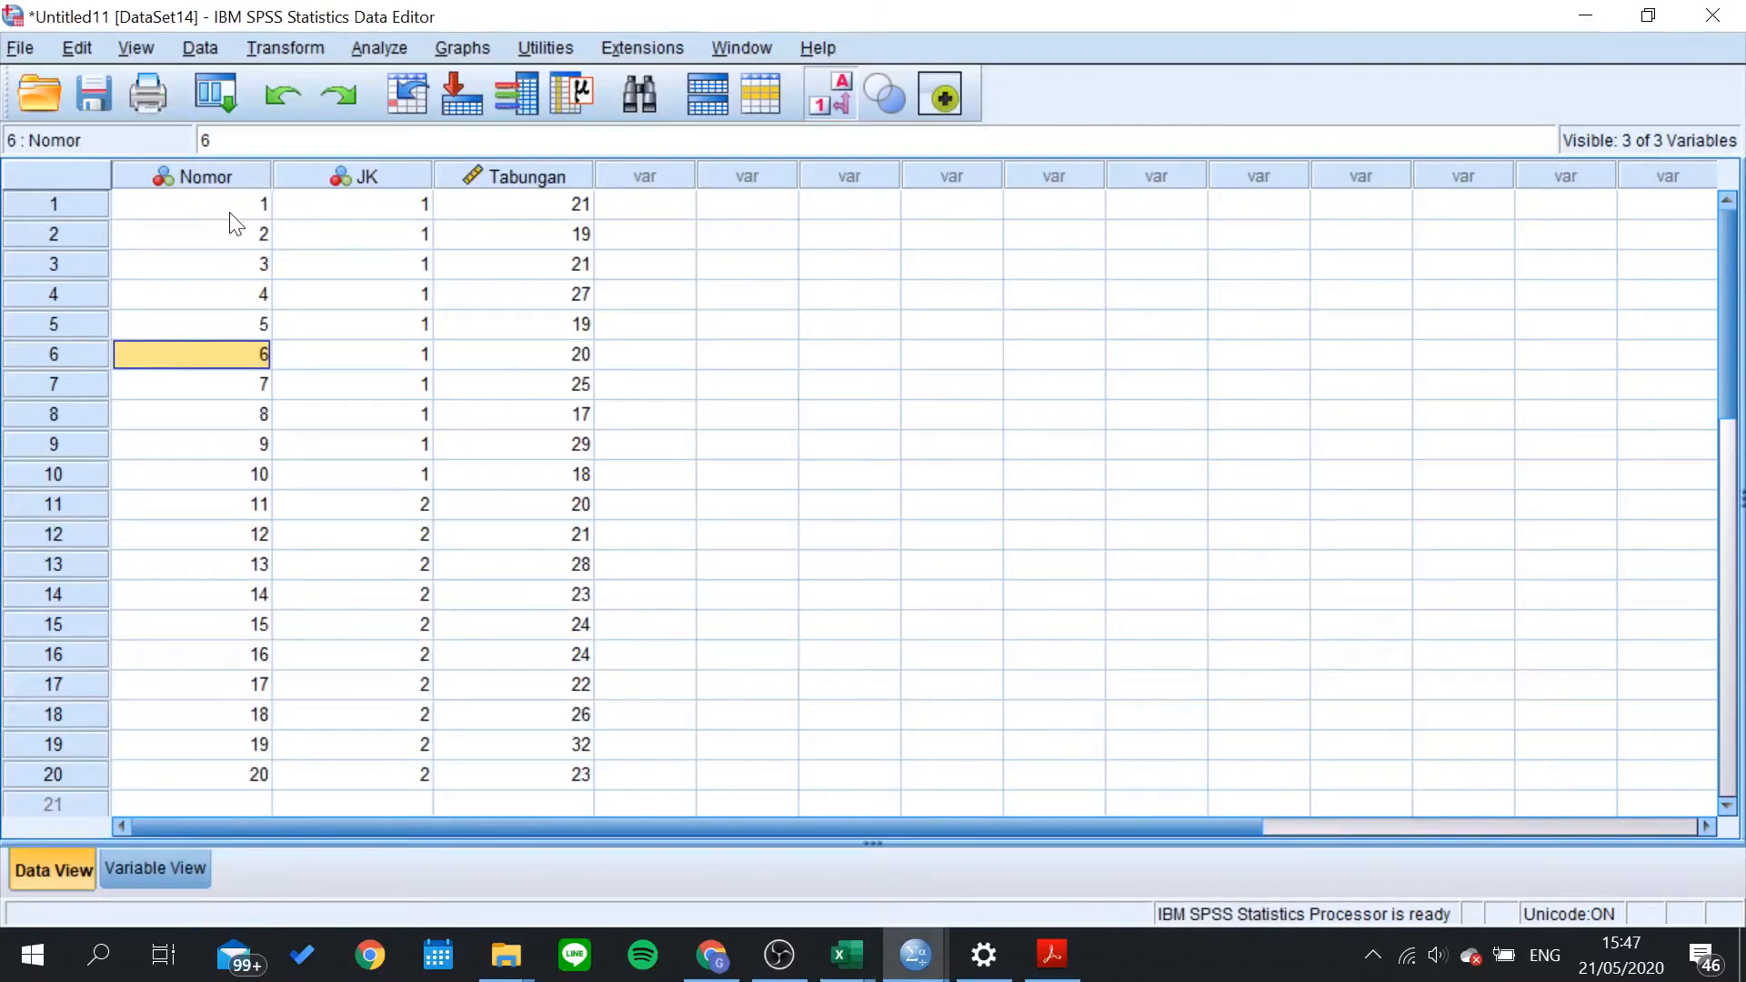
Step: Define value labels for the JK variable: 1 as Laki-laki and 2 as Perempuan
{"action": "left_click", "coordinate": [164, 875]}
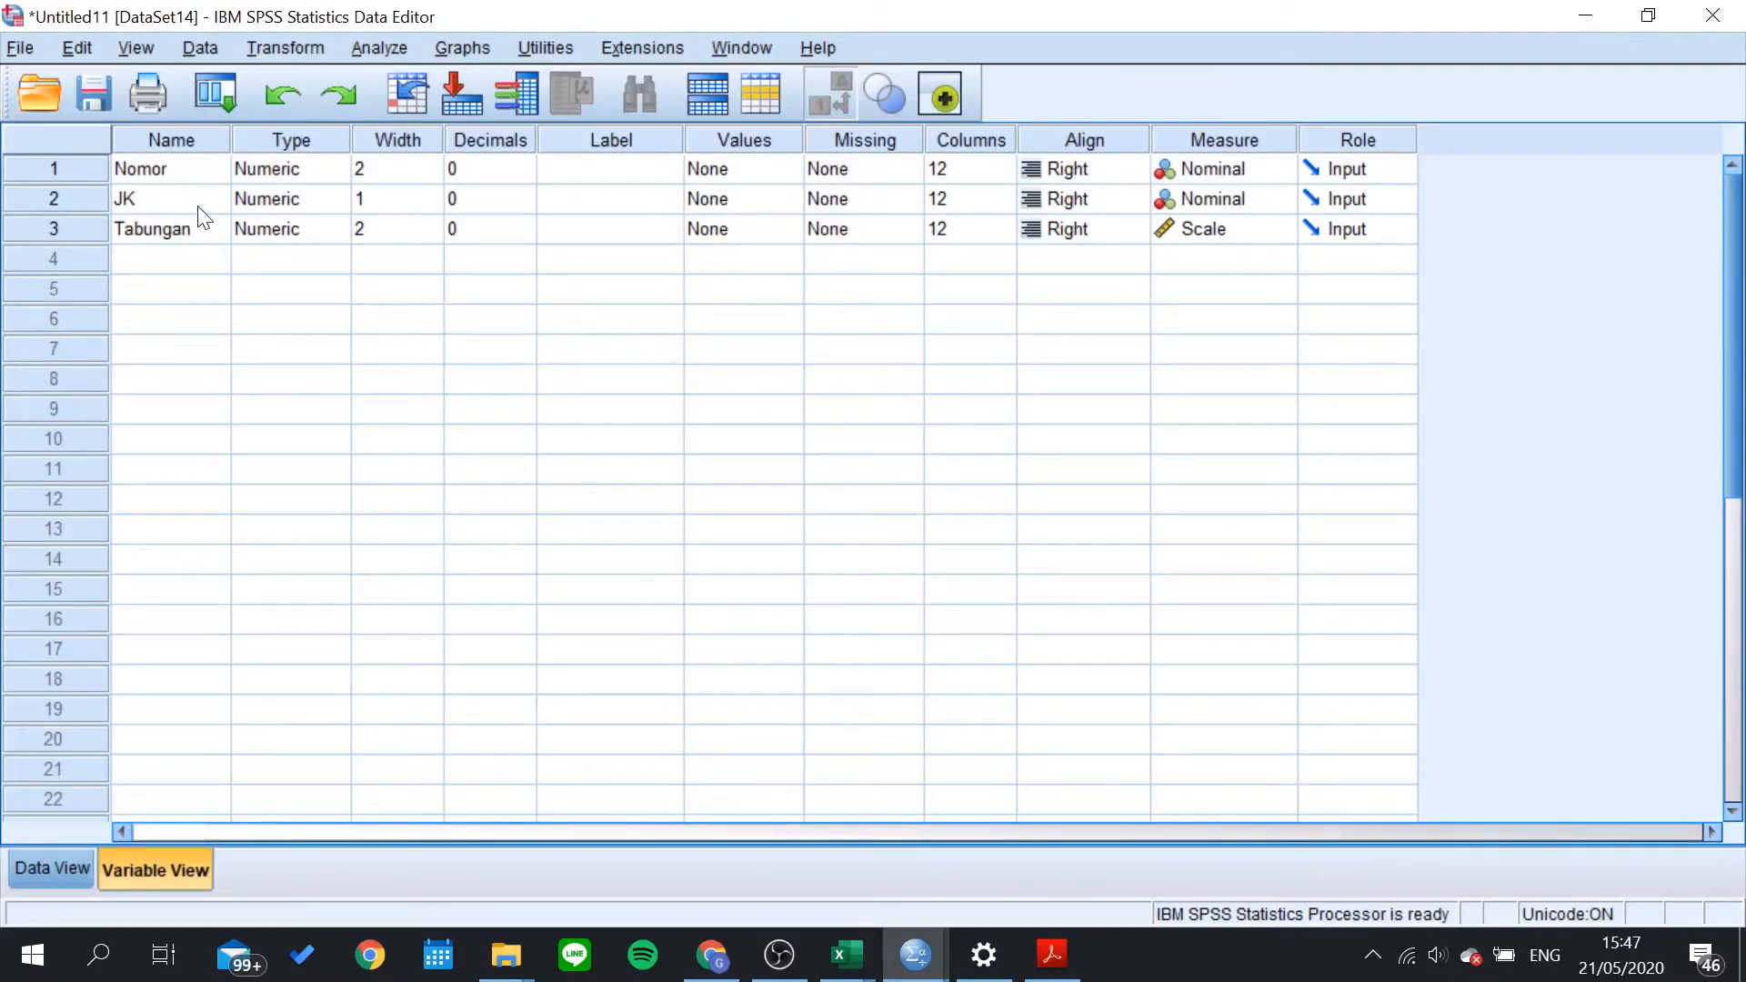
{"action": "left_click", "coordinate": [571, 268]}
{"action": "left_click", "coordinate": [753, 211]}
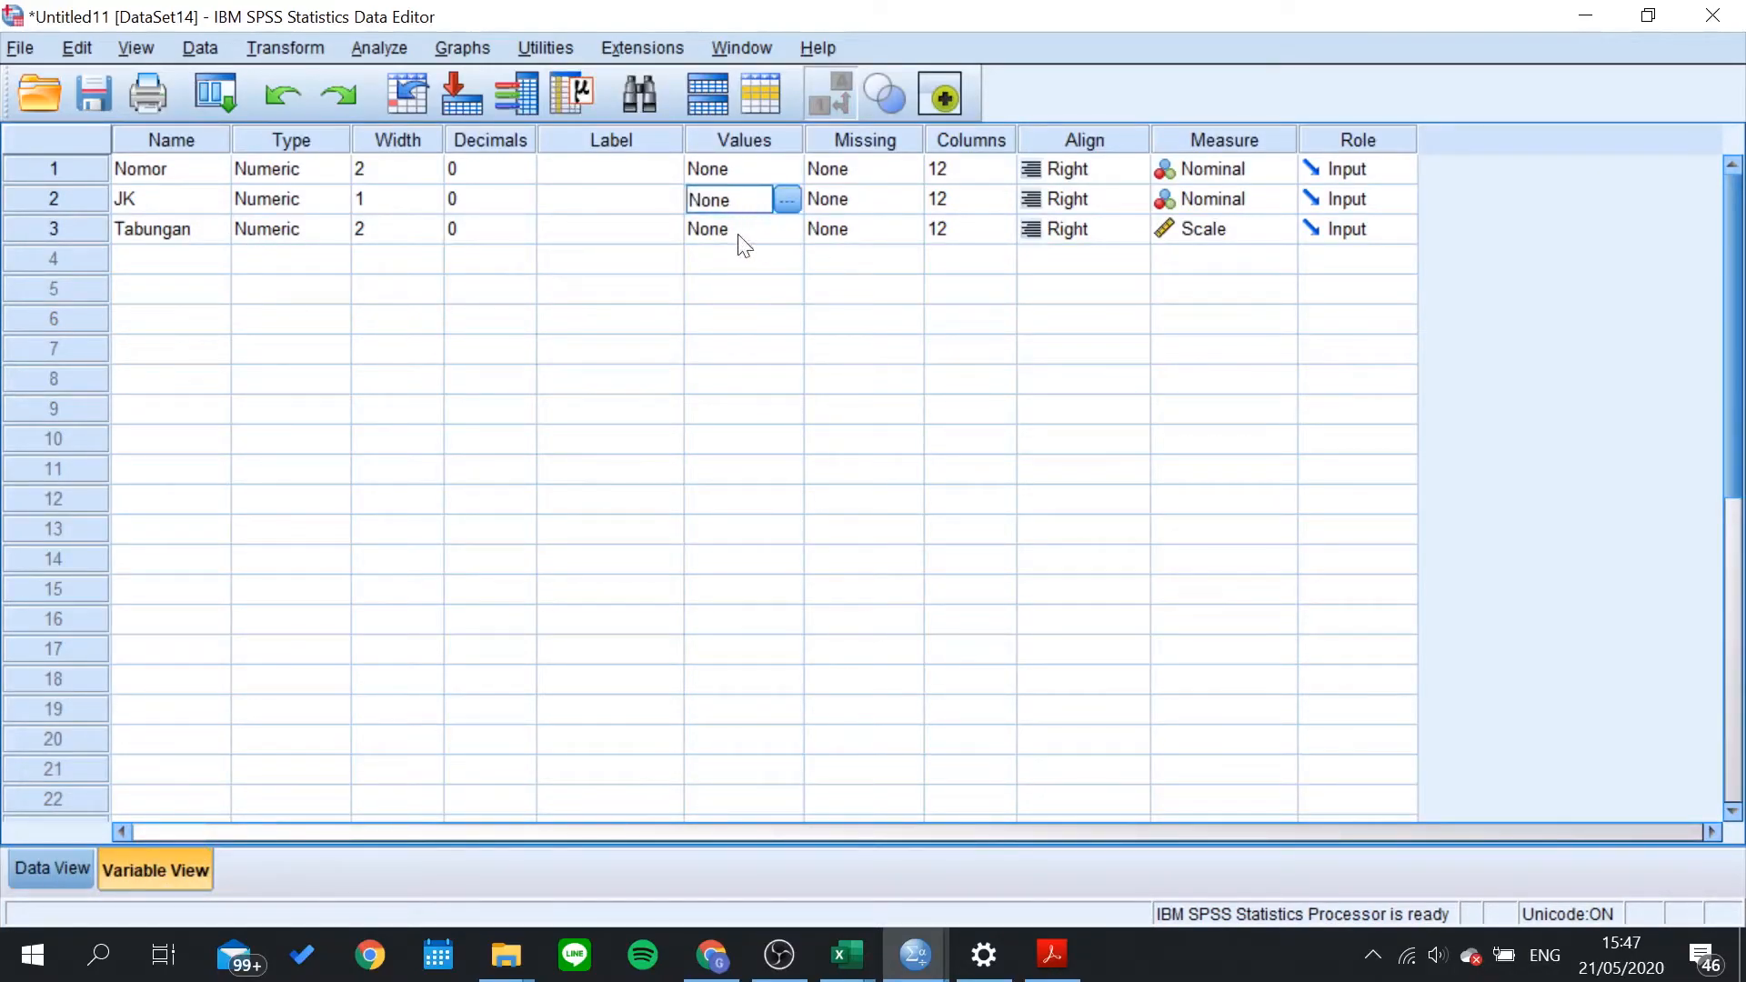
{"action": "left_click", "coordinate": [640, 228]}
{"action": "left_click", "coordinate": [752, 206]}
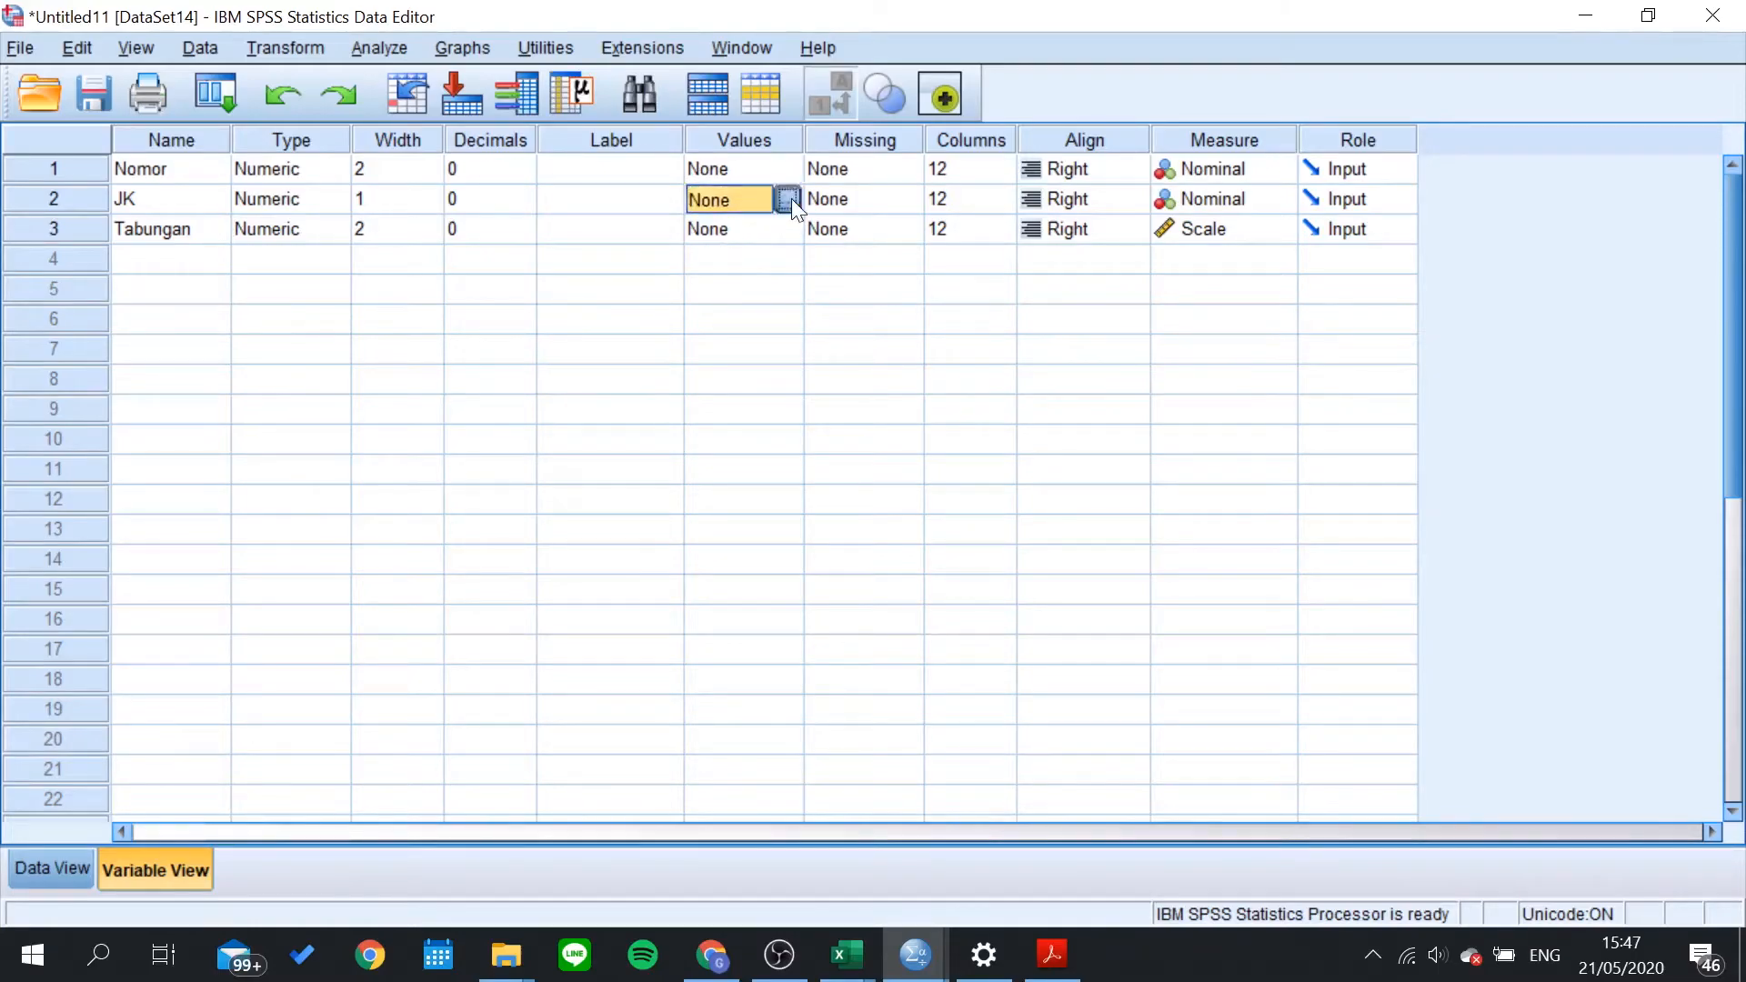
{"action": "left_click", "coordinate": [791, 199]}
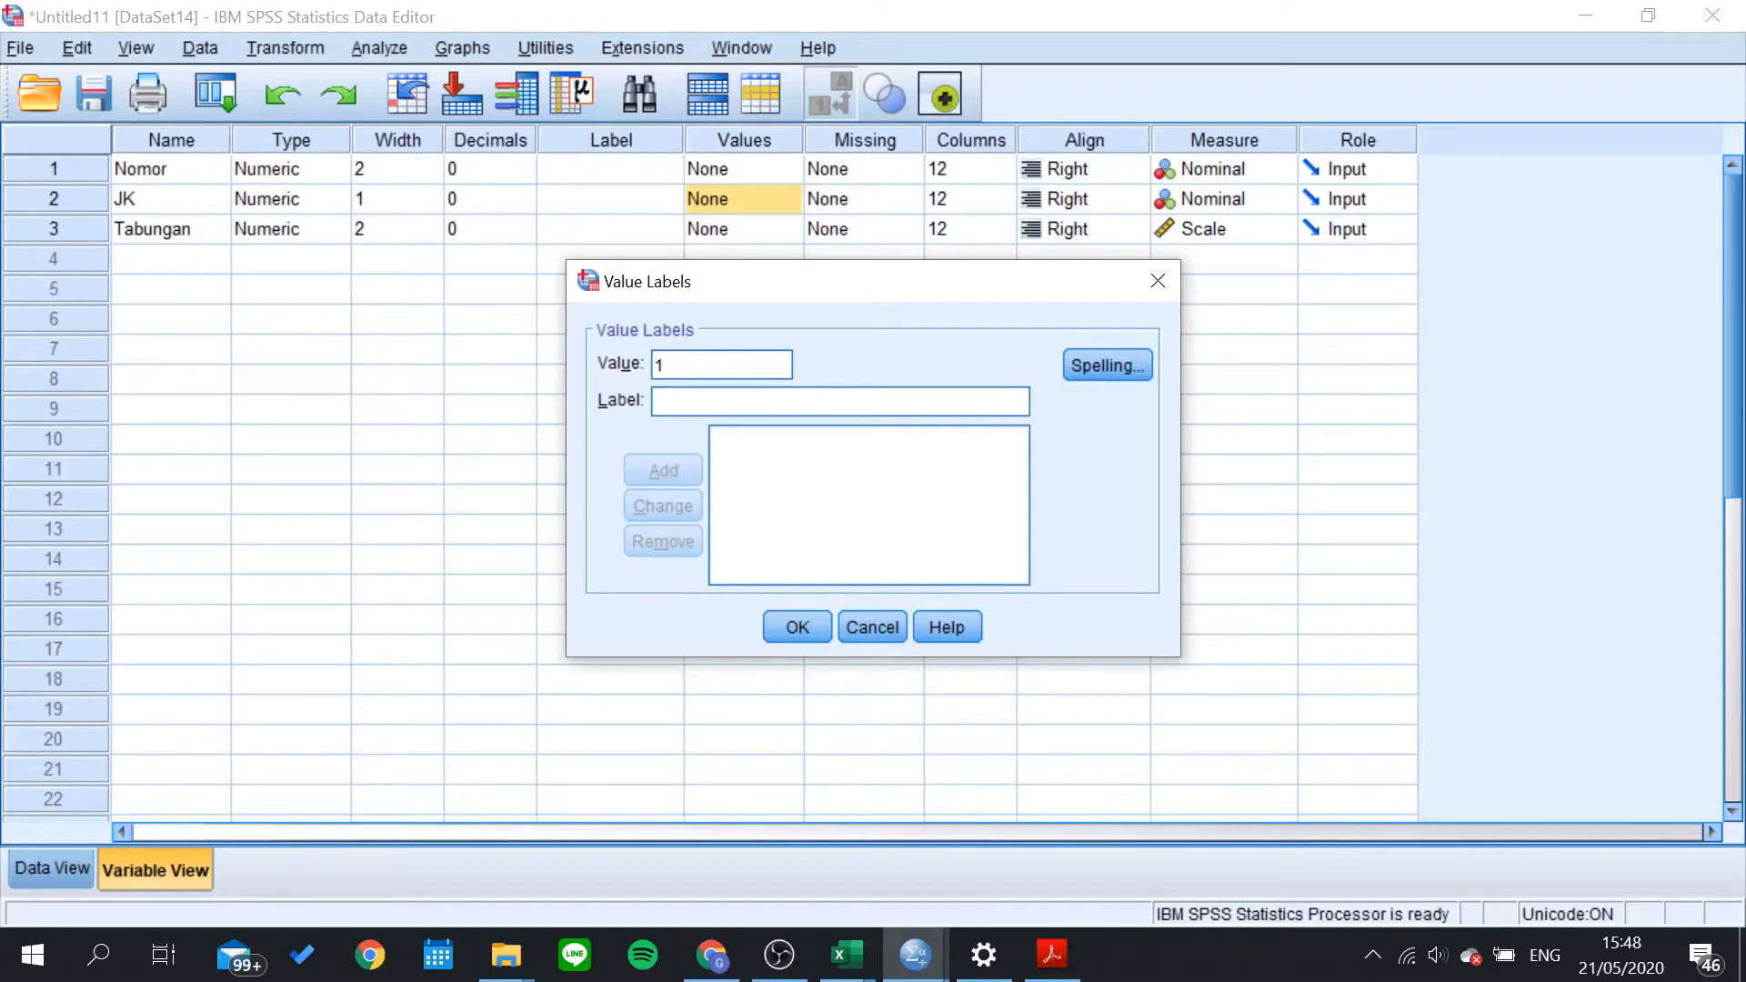
{"action": "type", "text": "Laki-laki"}
{"action": "key", "text": "Return"}
{"action": "type", "text": "Perem"}
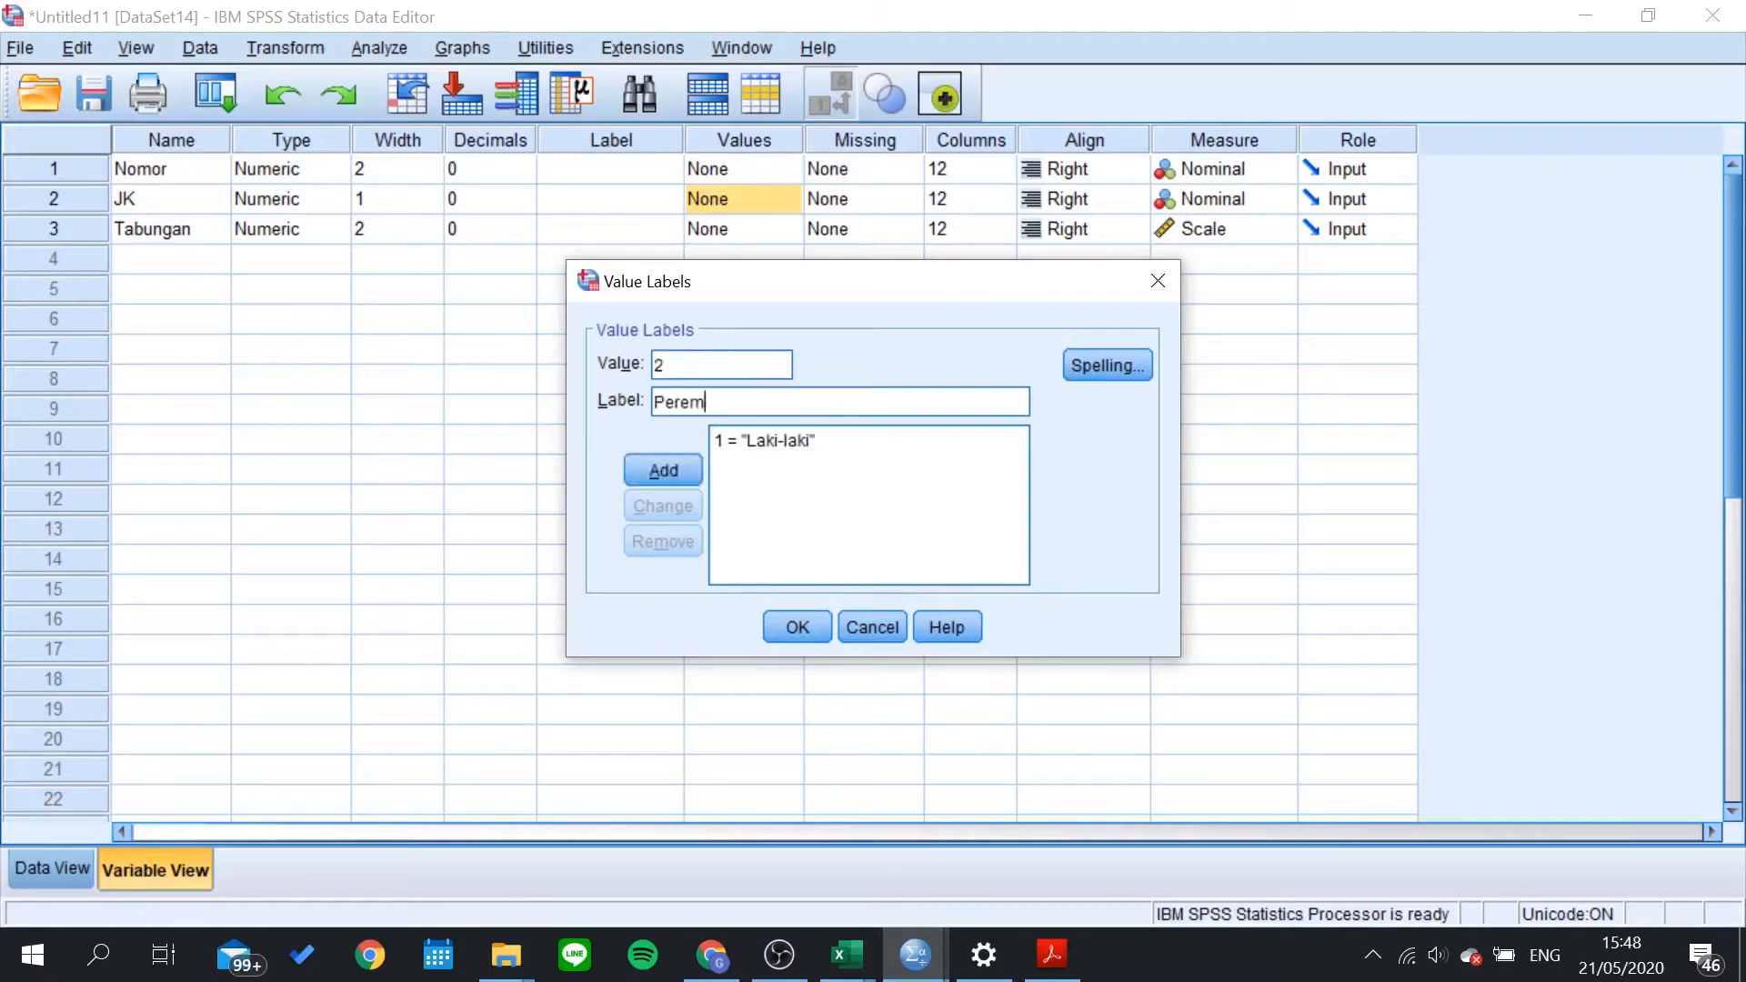
{"action": "type", "text": "puan"}
{"action": "key", "text": "Return"}
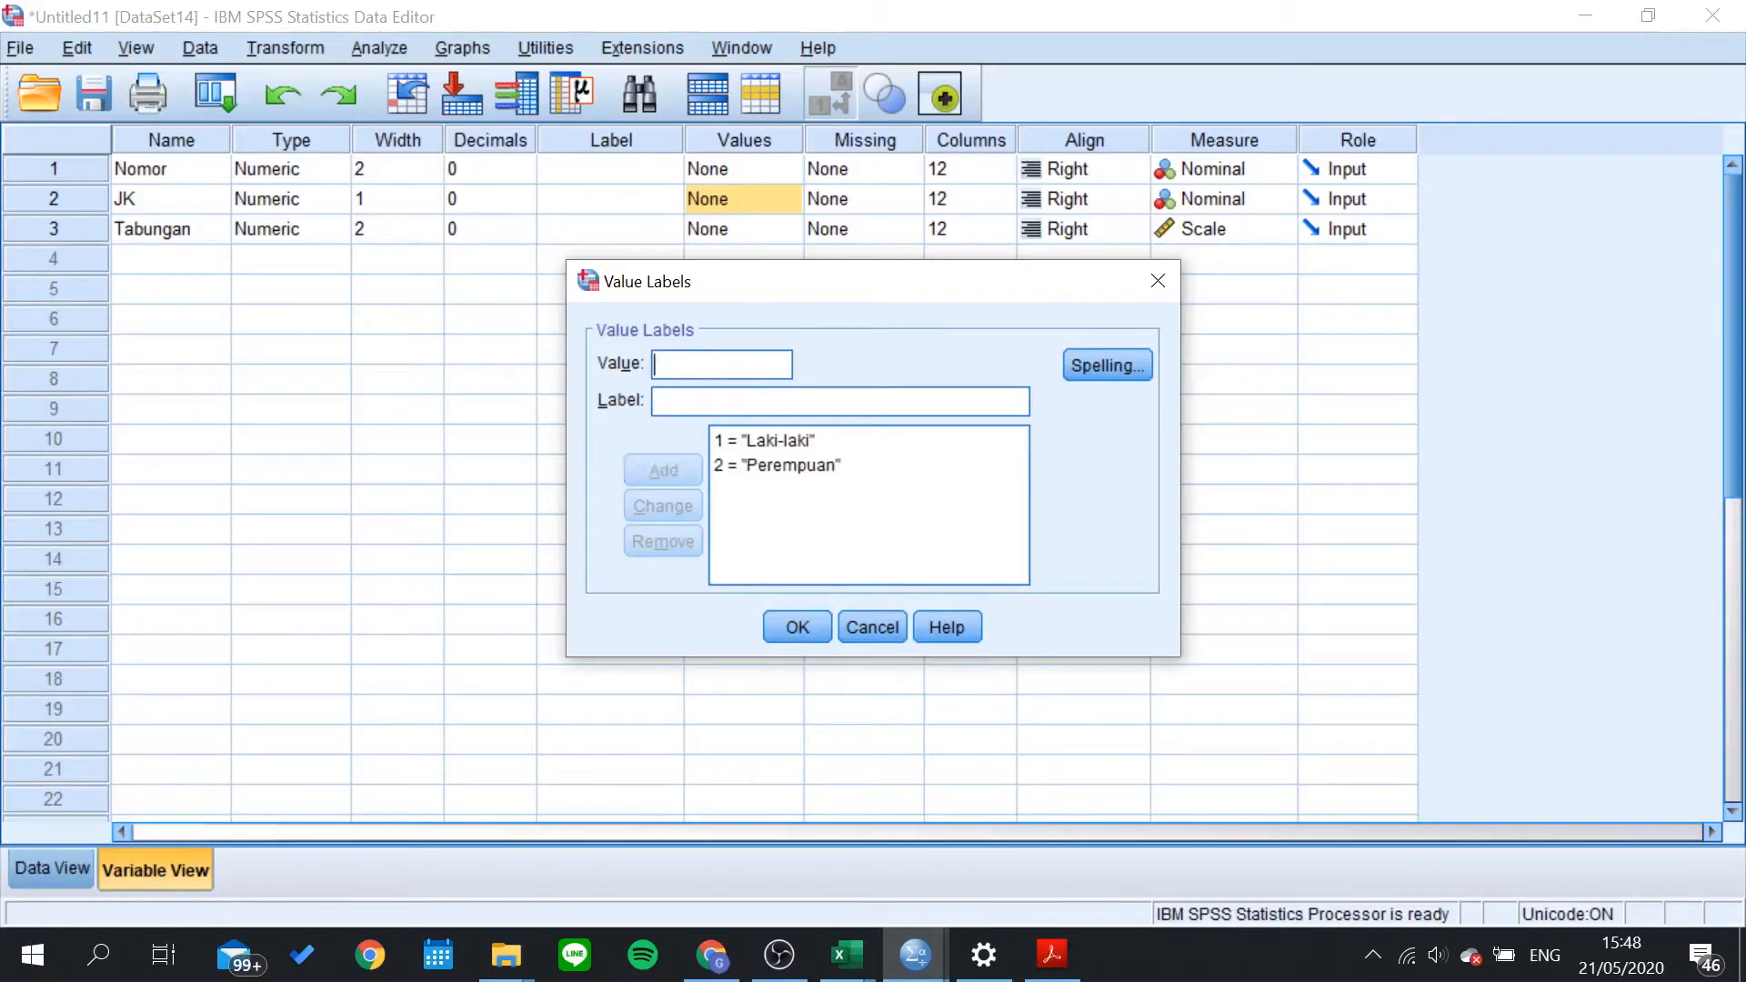
{"action": "left_click", "coordinate": [799, 622]}
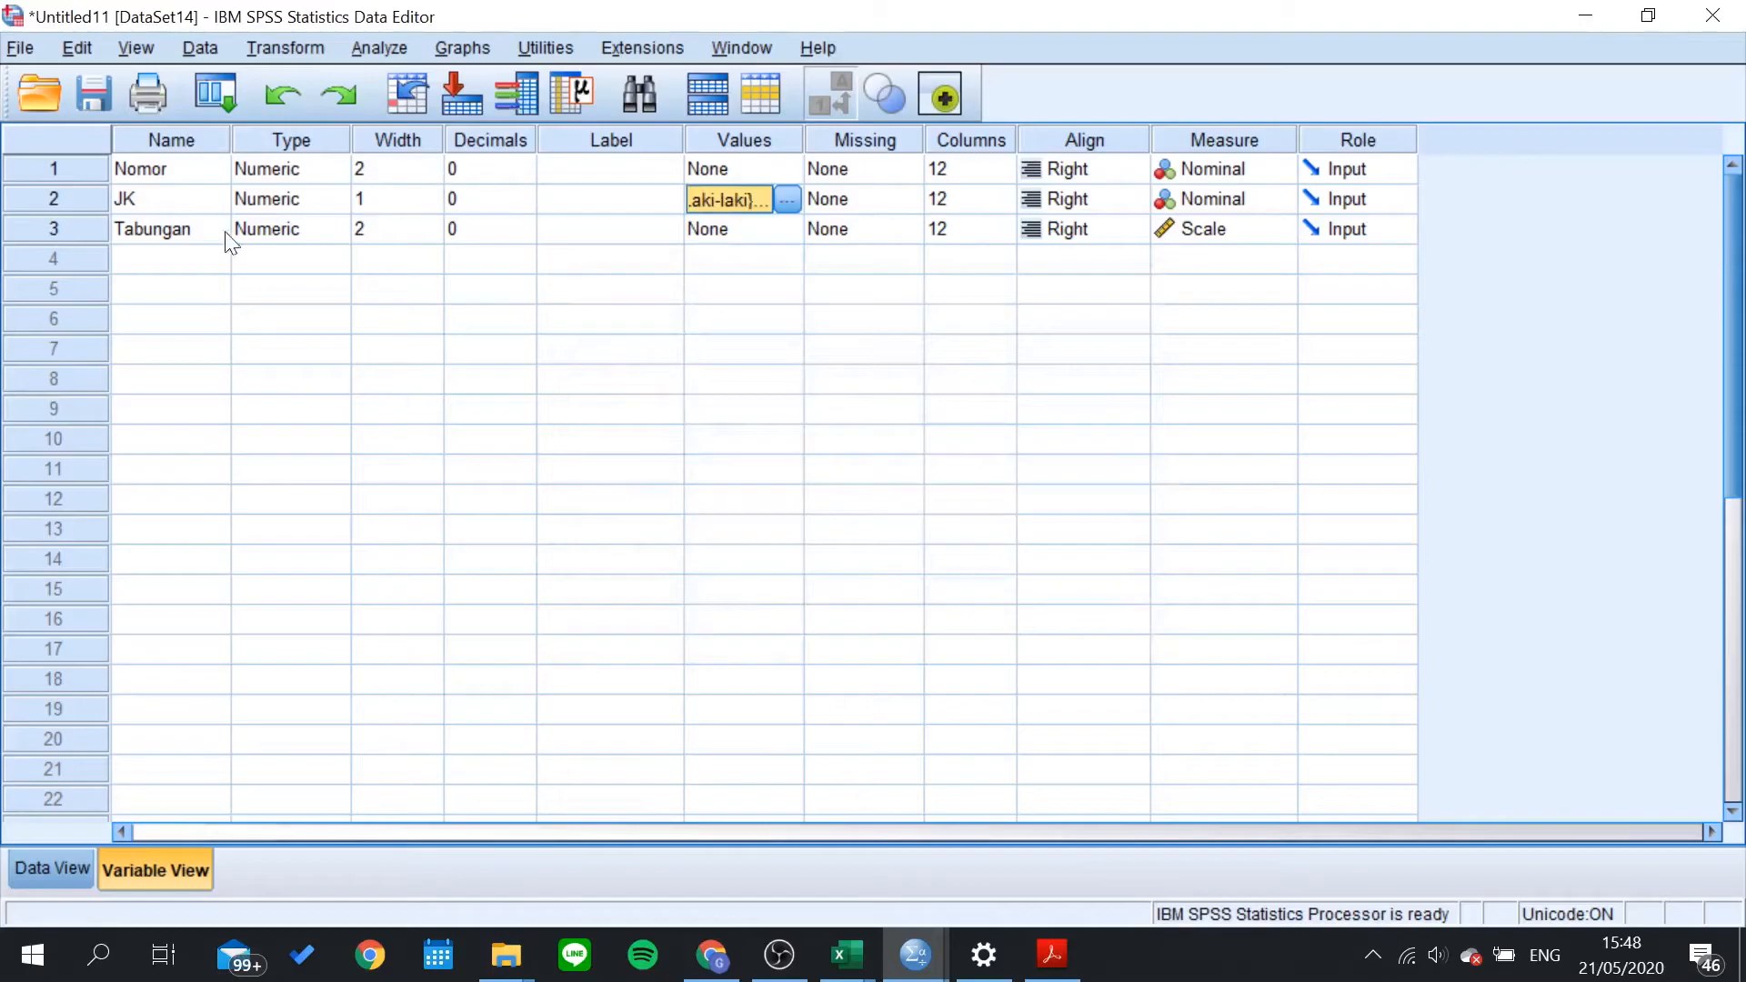
Step: Give the JK variable the label Jenis Kelamin and check the labelled cases in the data view
{"action": "left_click", "coordinate": [188, 209]}
{"action": "left_click", "coordinate": [571, 198]}
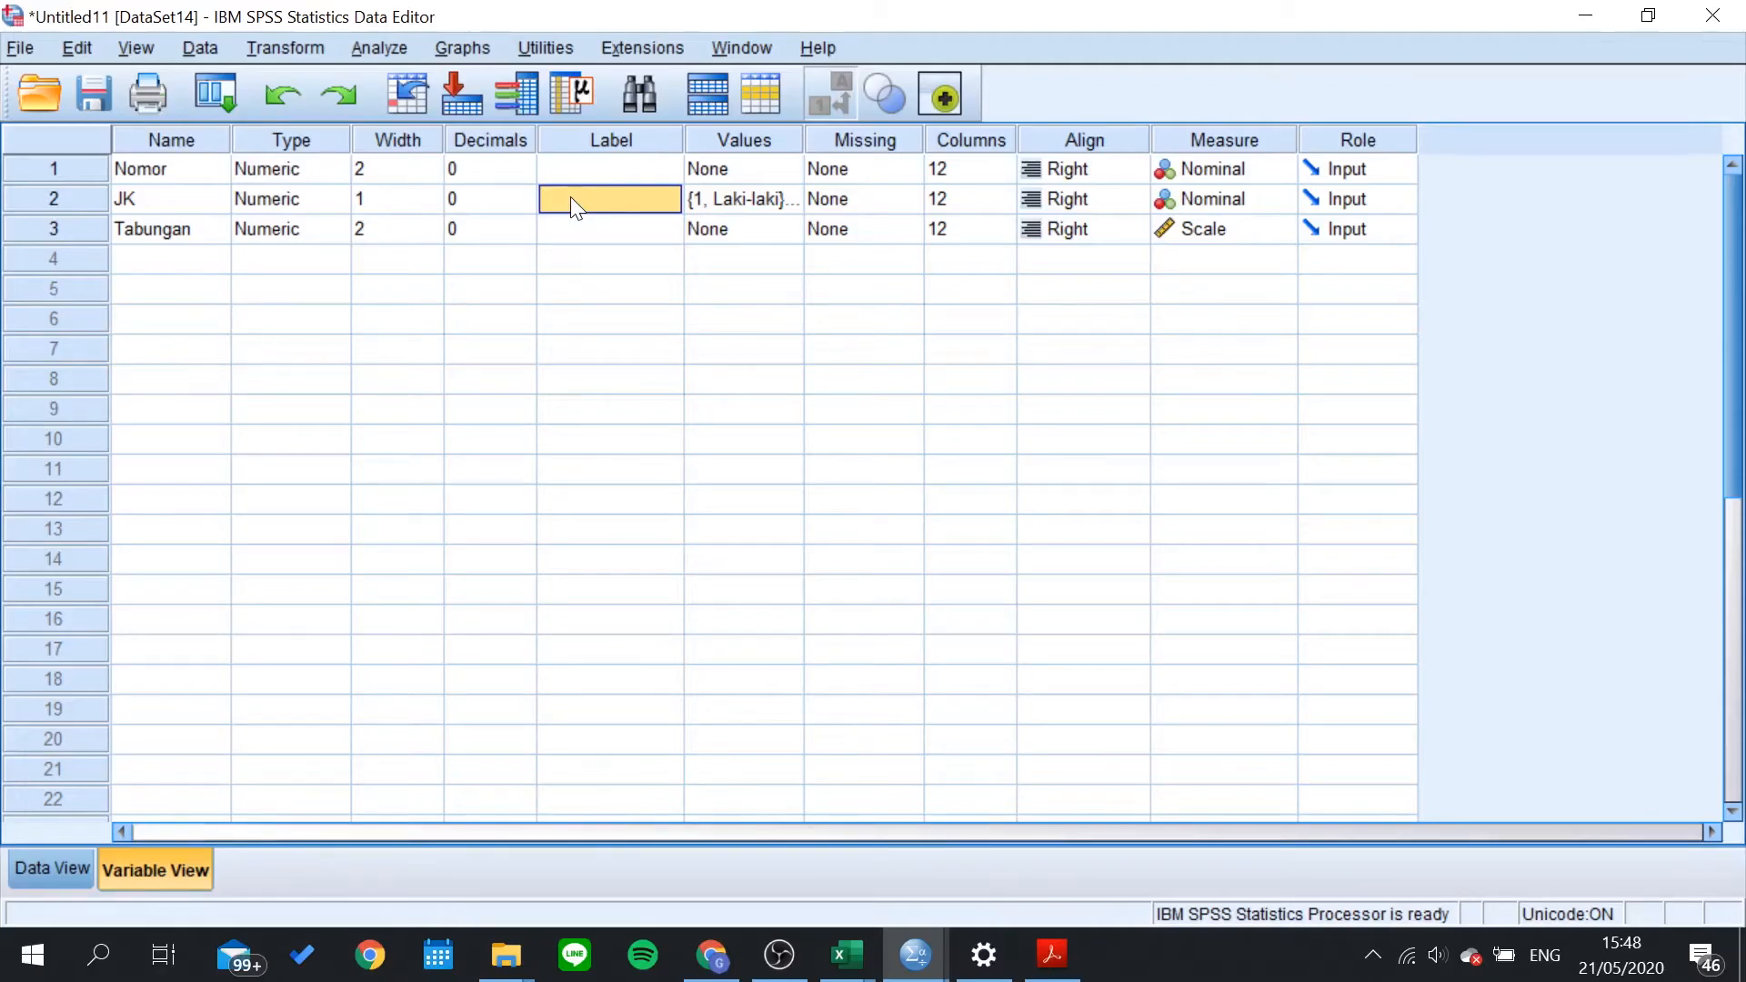
{"action": "type", "text": "Jenis Kelami"}
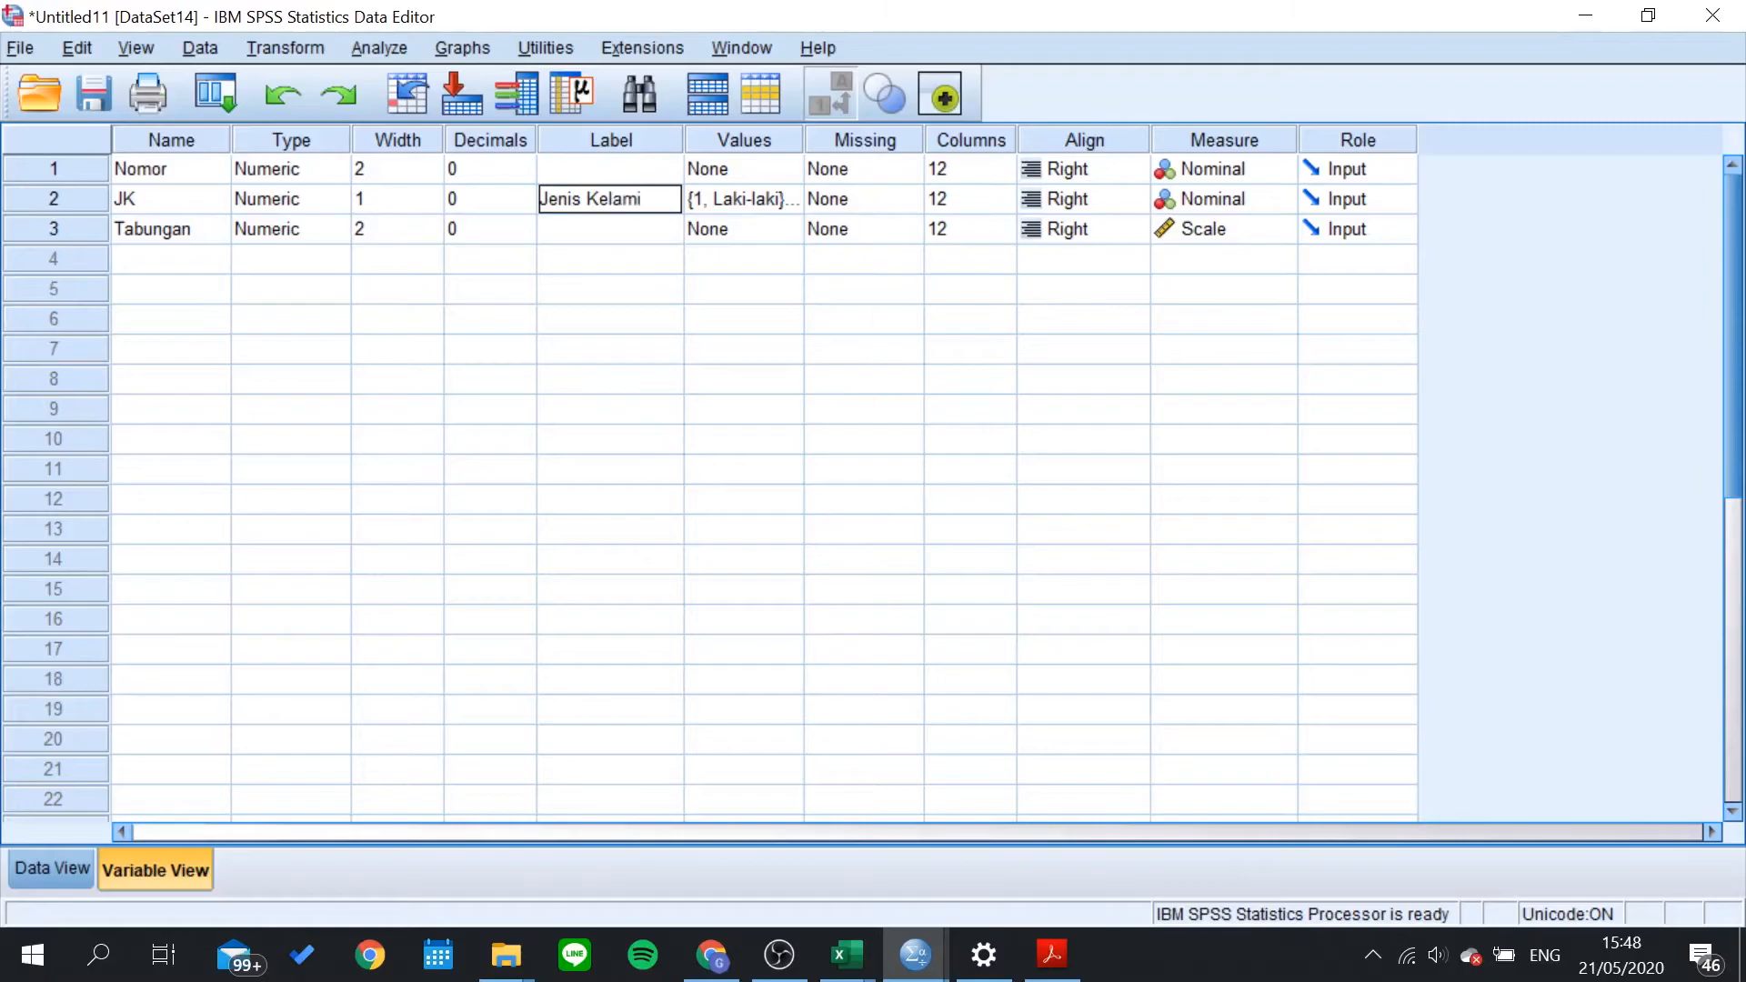
{"action": "type", "text": "n"}
{"action": "key", "text": "Return"}
{"action": "left_click", "coordinate": [37, 871]}
{"action": "left_click", "coordinate": [648, 326]}
{"action": "left_click", "coordinate": [395, 386]}
Step: Set up a legacy nonparametric test for two independent samples with Tabungan as the test variable
{"action": "left_click", "coordinate": [391, 47]}
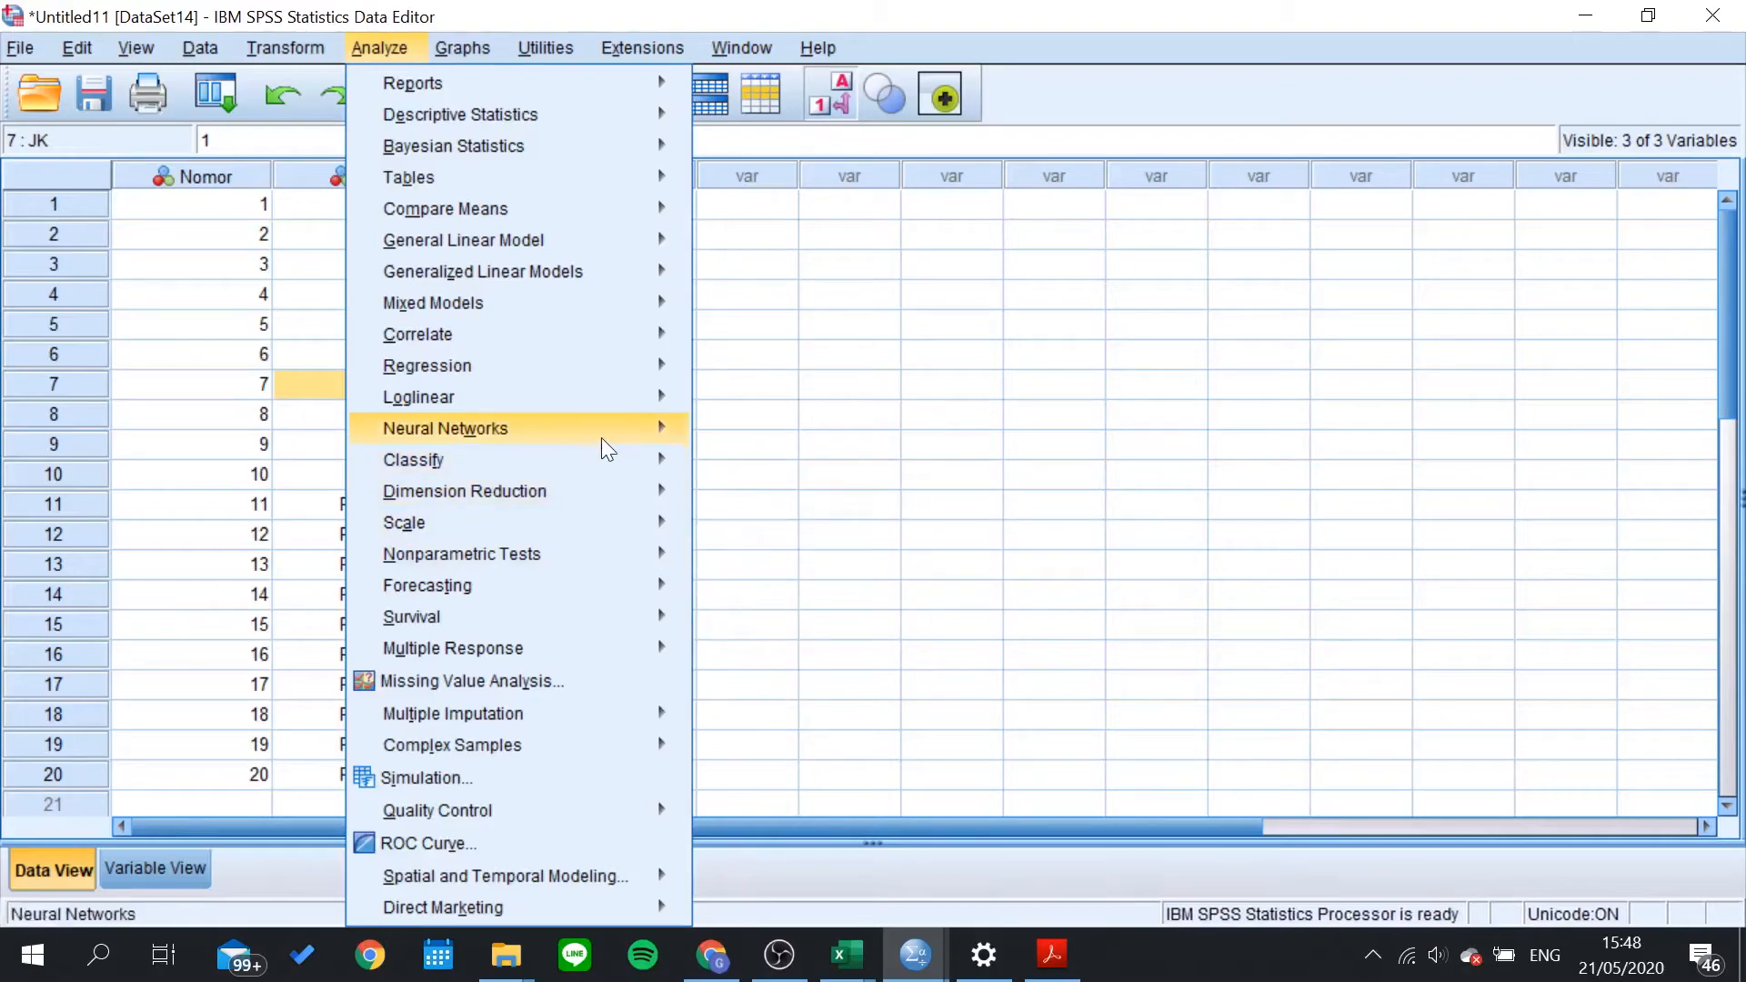
{"action": "mouse_move", "coordinate": [592, 553]}
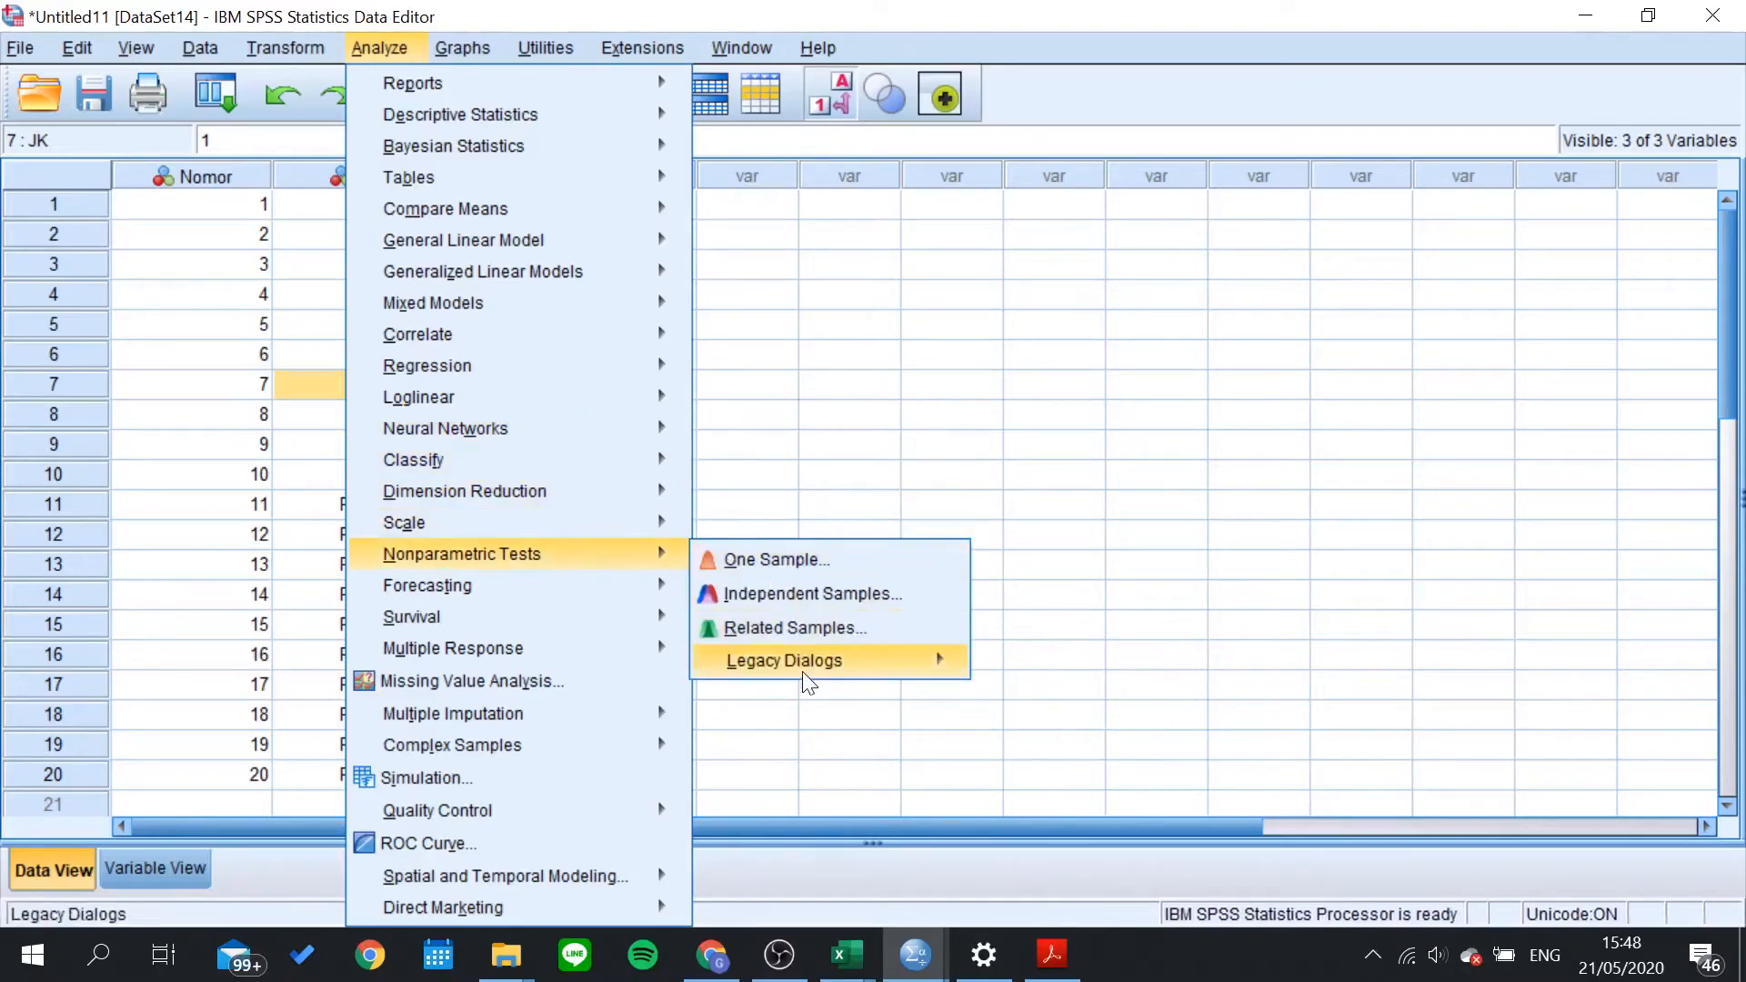
{"action": "mouse_move", "coordinate": [802, 670]}
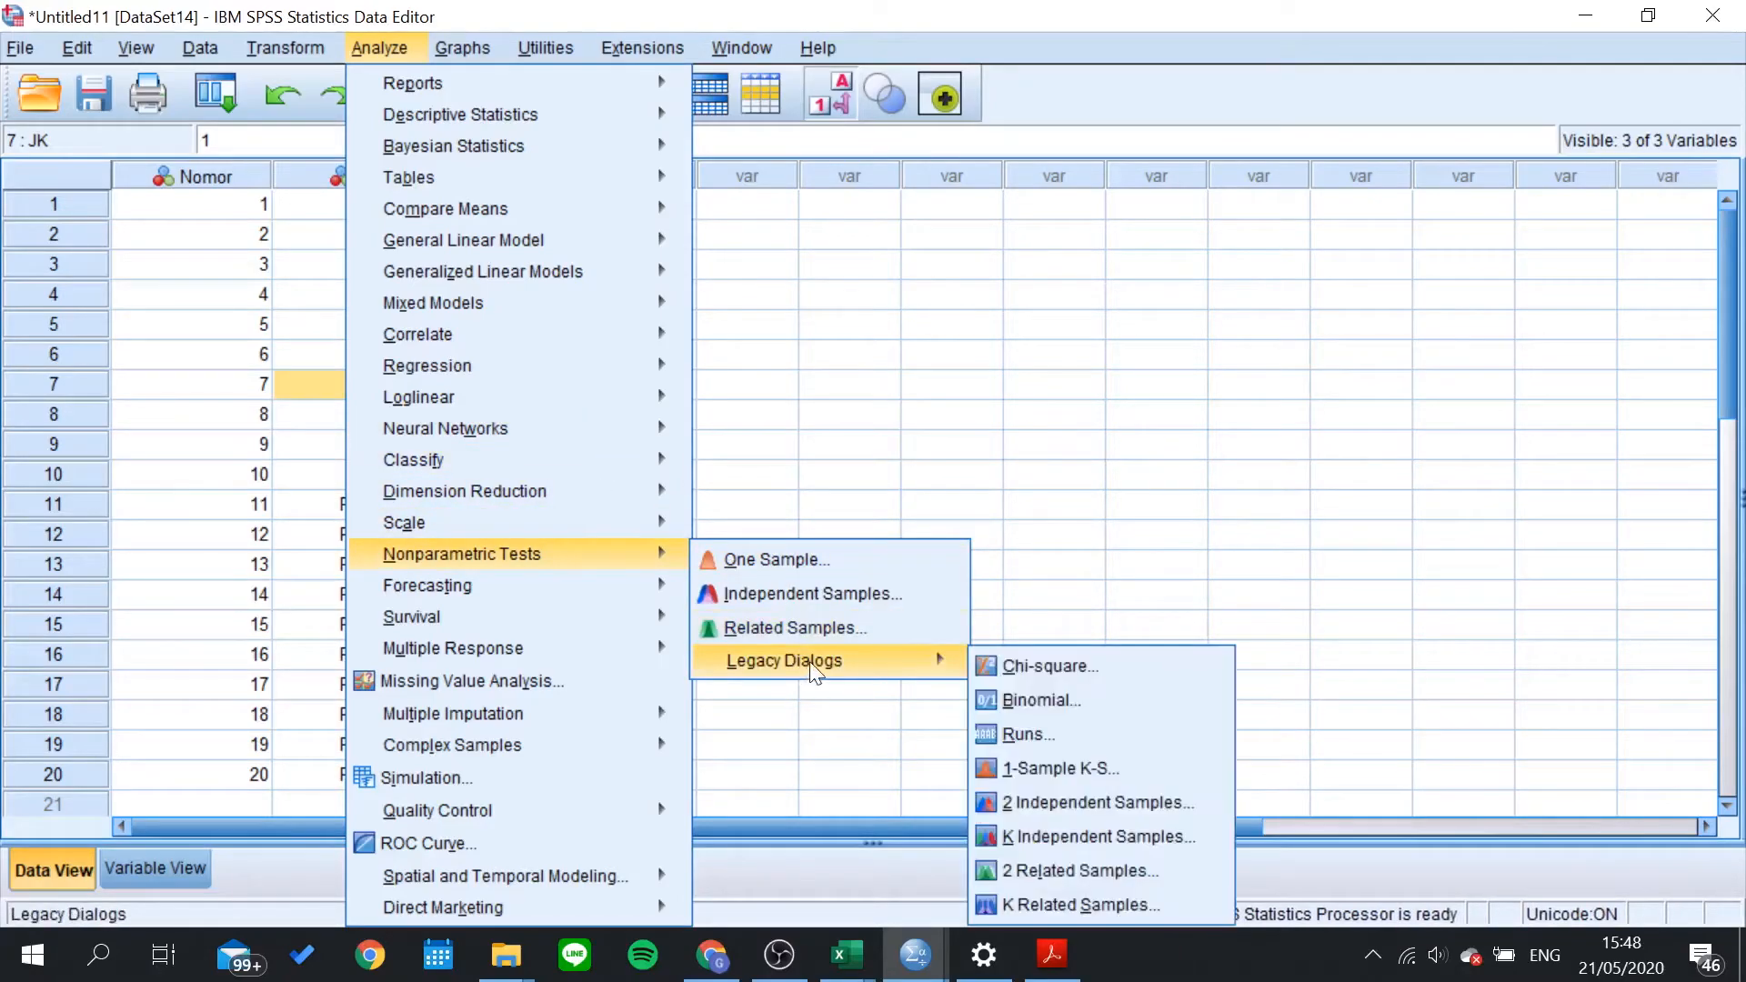
{"action": "left_click", "coordinate": [1073, 799]}
{"action": "left_click", "coordinate": [464, 204]}
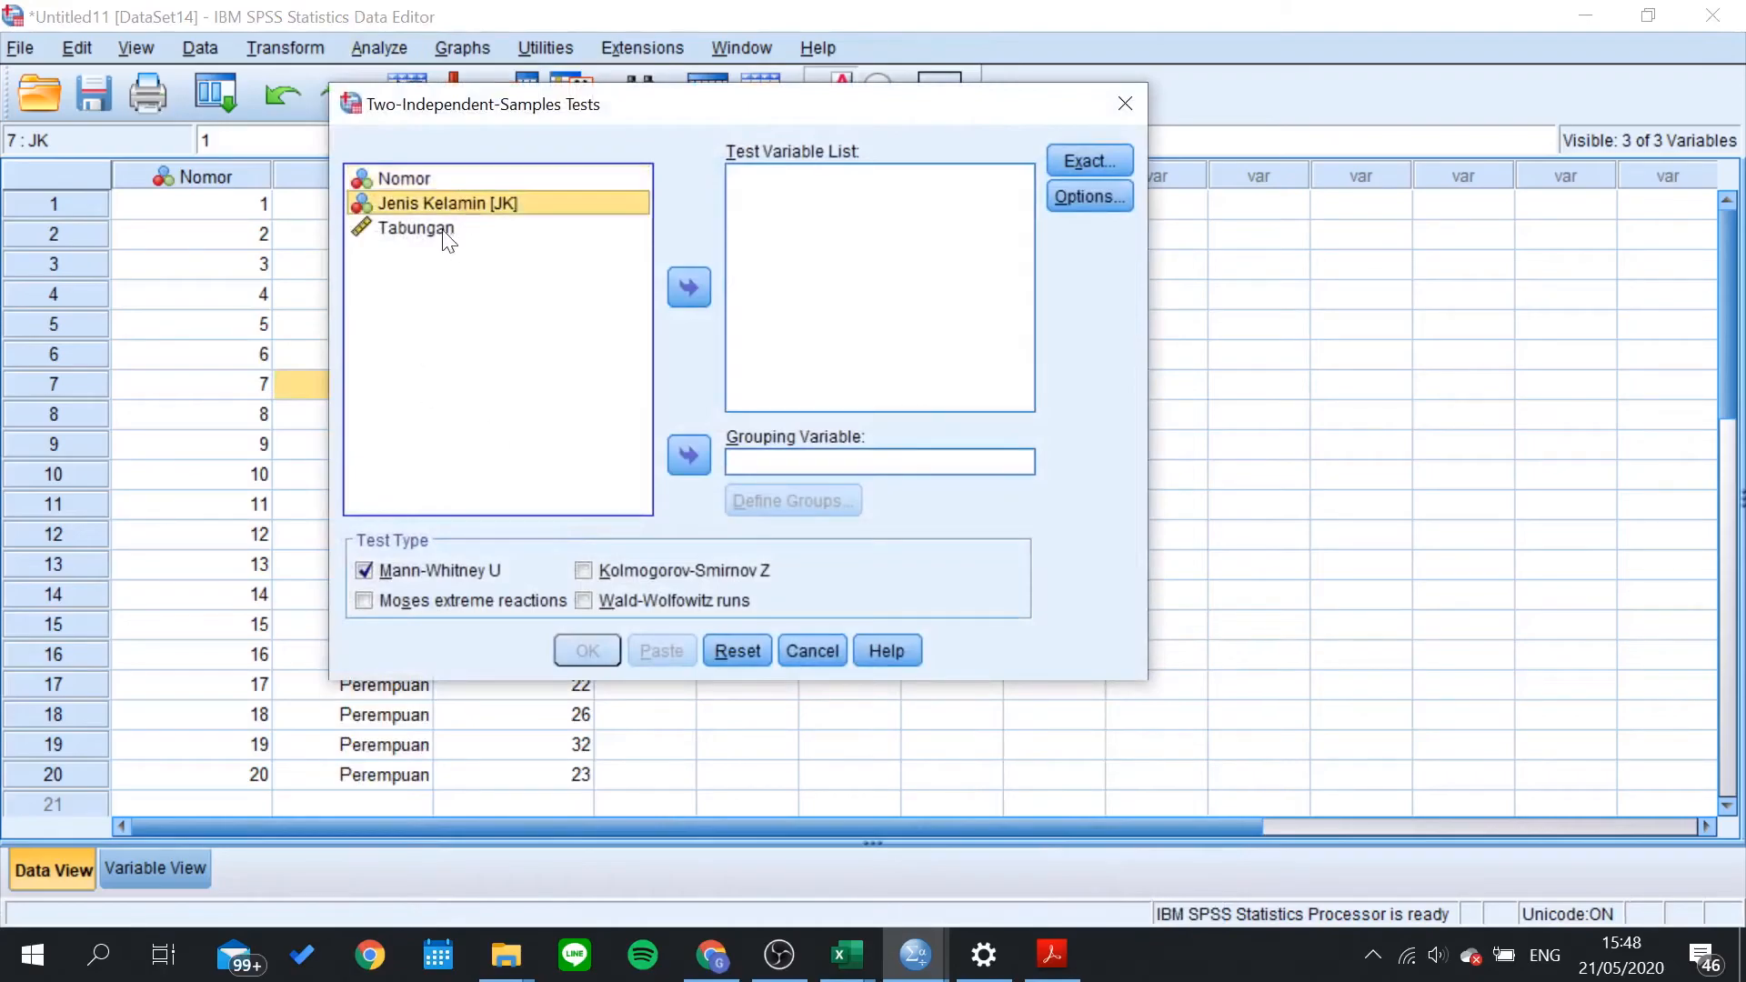
{"action": "left_click", "coordinate": [442, 231]}
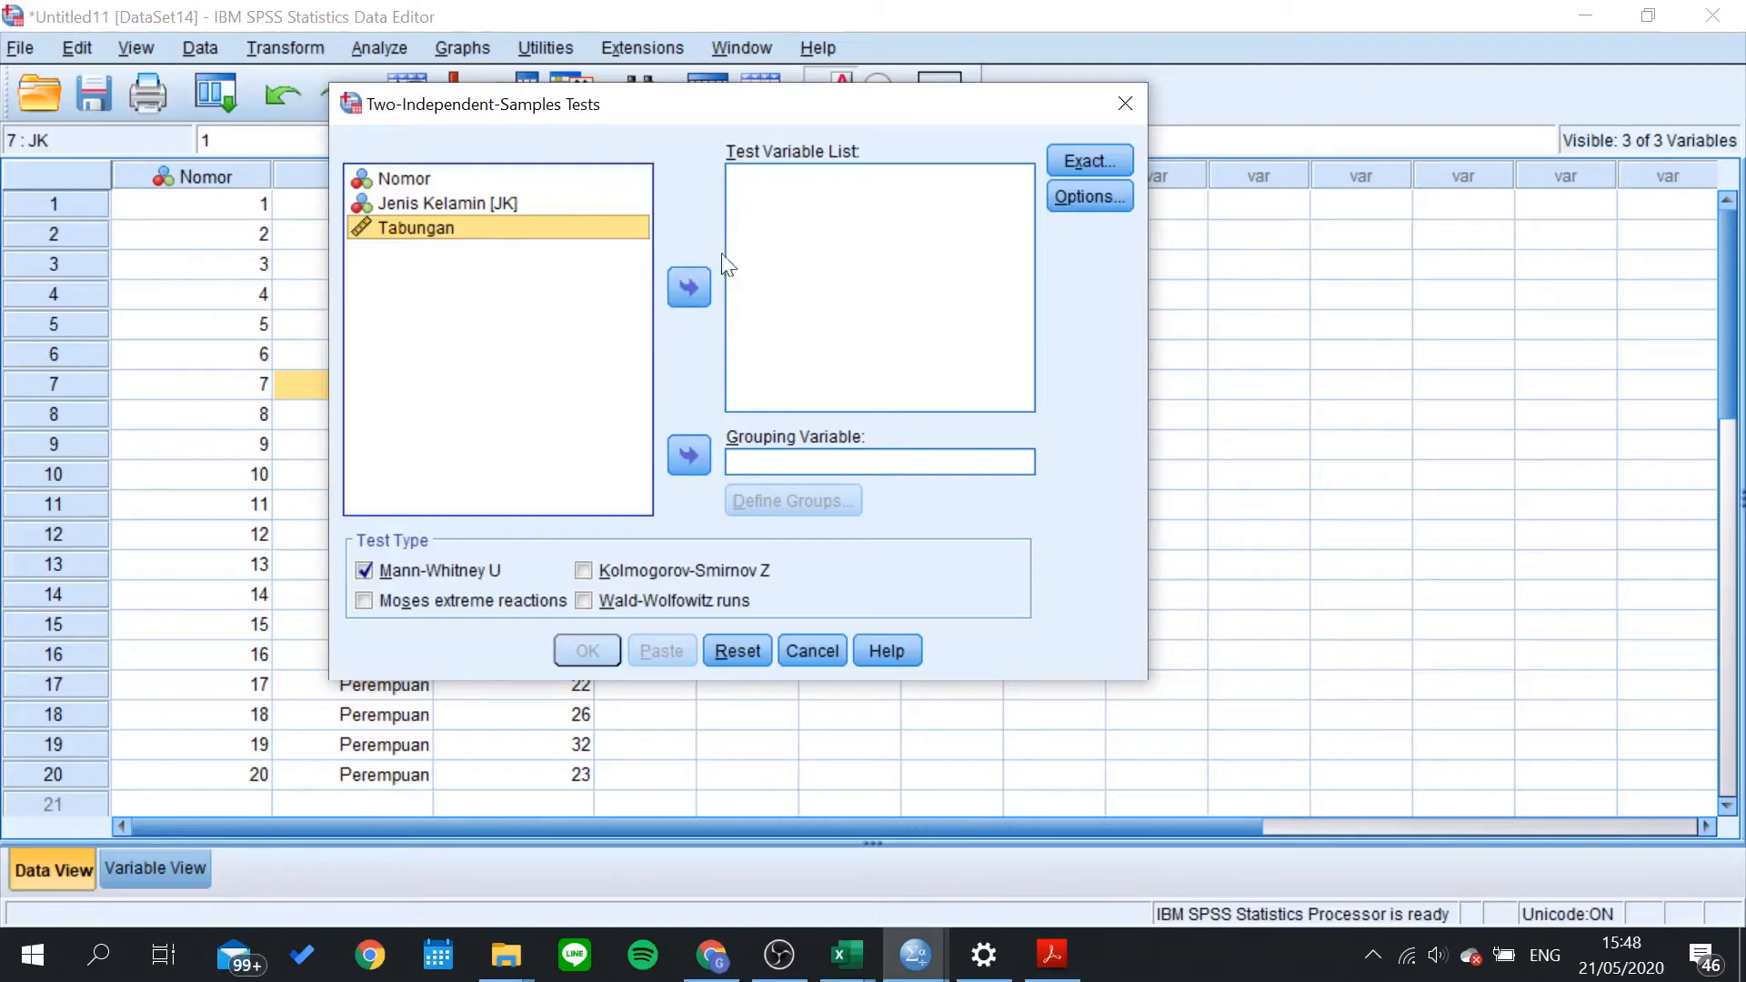
{"action": "left_click", "coordinate": [677, 291]}
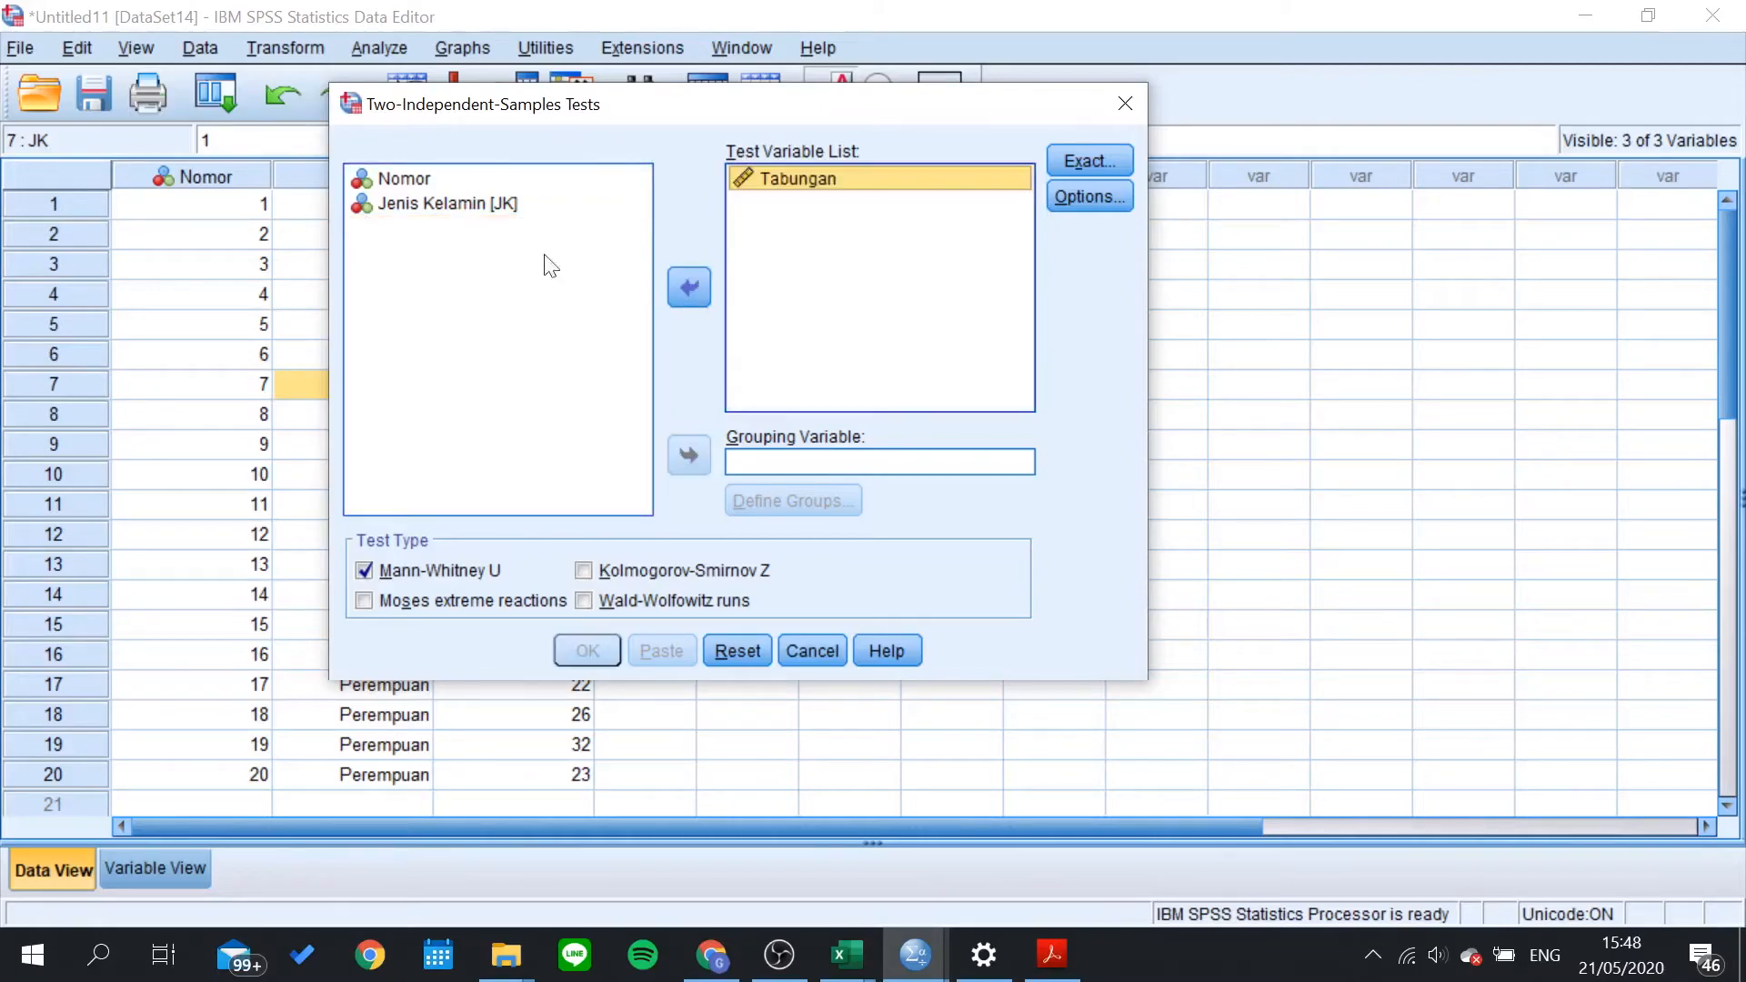
Step: Assign Jenis Kelamin [JK] as the grouping variable and define its groups as 1 and 2
{"action": "left_click", "coordinate": [690, 455]}
{"action": "left_click", "coordinate": [765, 500]}
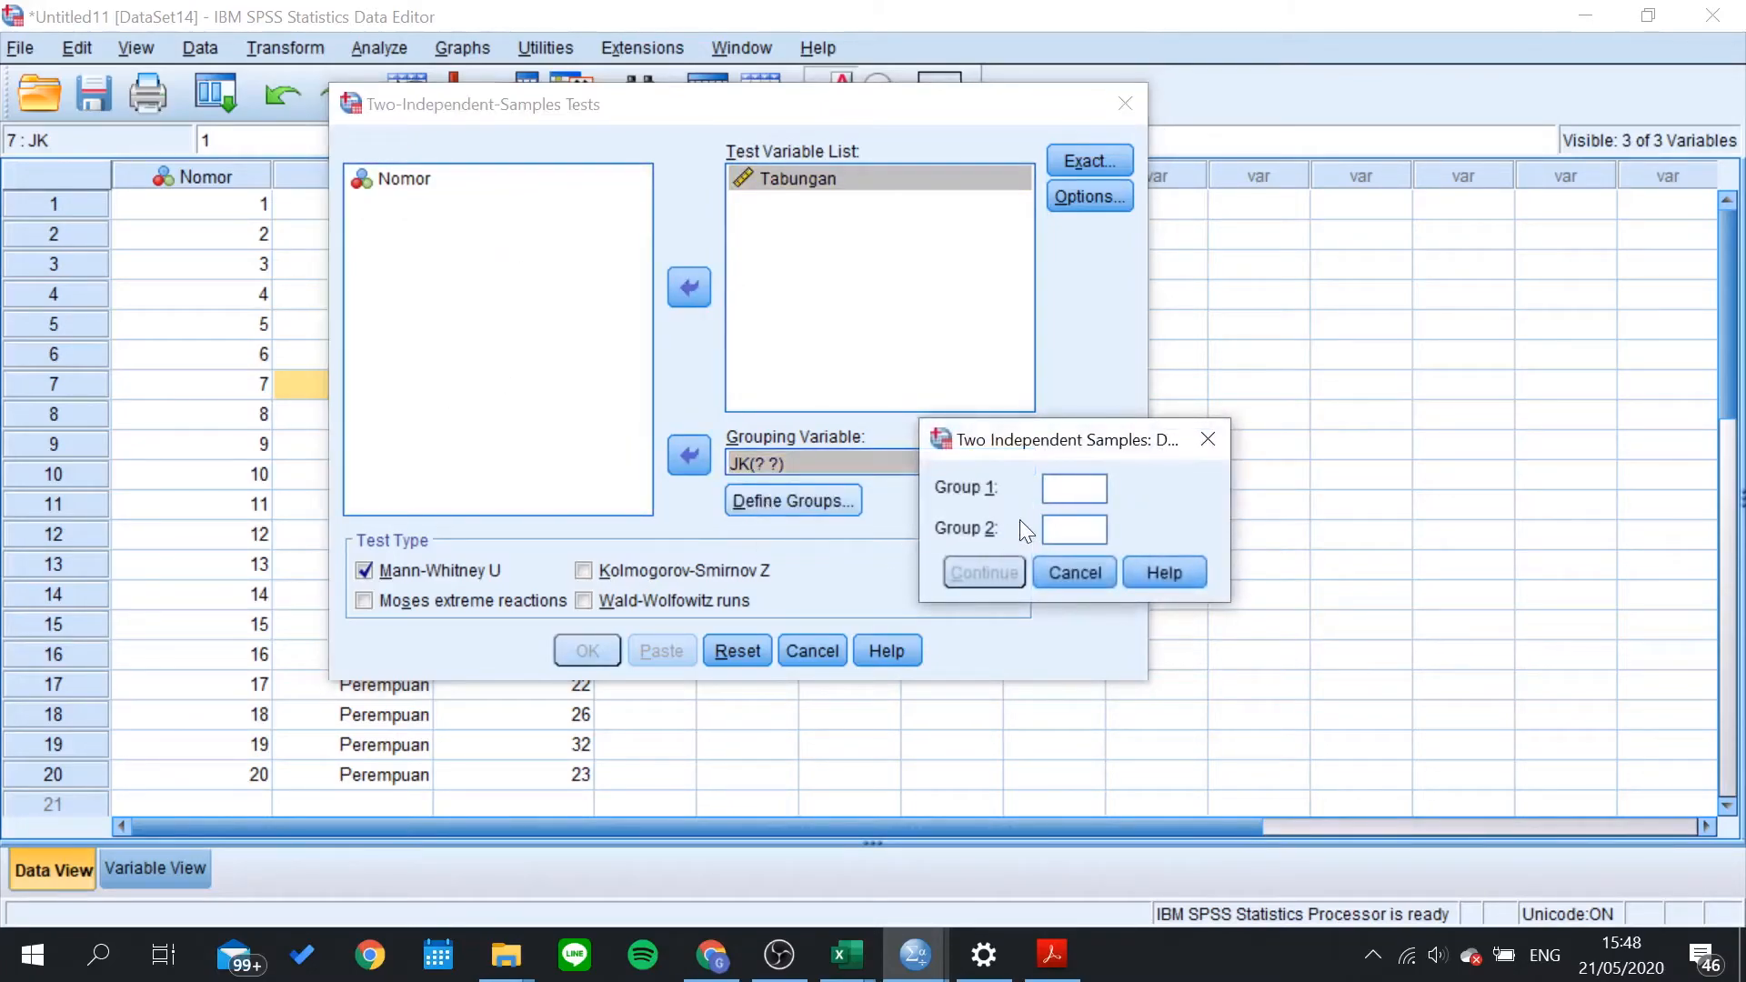
{"action": "type", "text": "2"}
{"action": "left_click", "coordinate": [984, 564]}
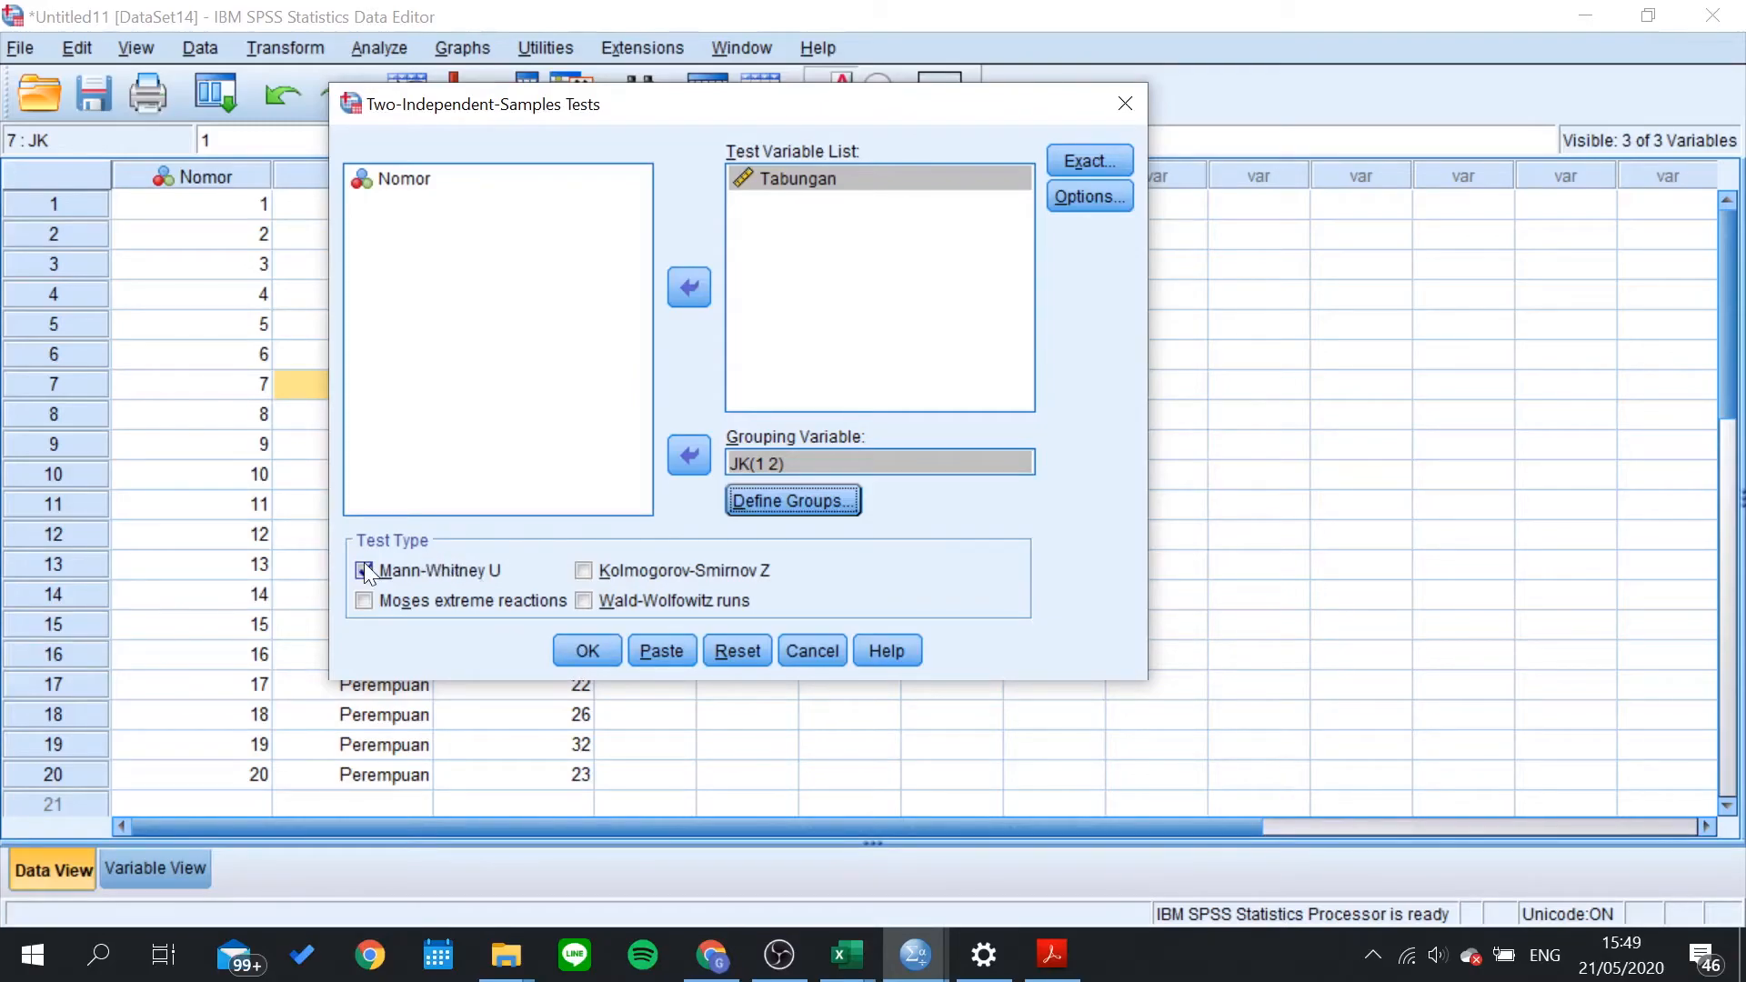
Step: Run the Mann-Whitney U test on Tabungan and compare its Ranks and Test Statistics tables with the hotel results
{"action": "left_click", "coordinate": [600, 649]}
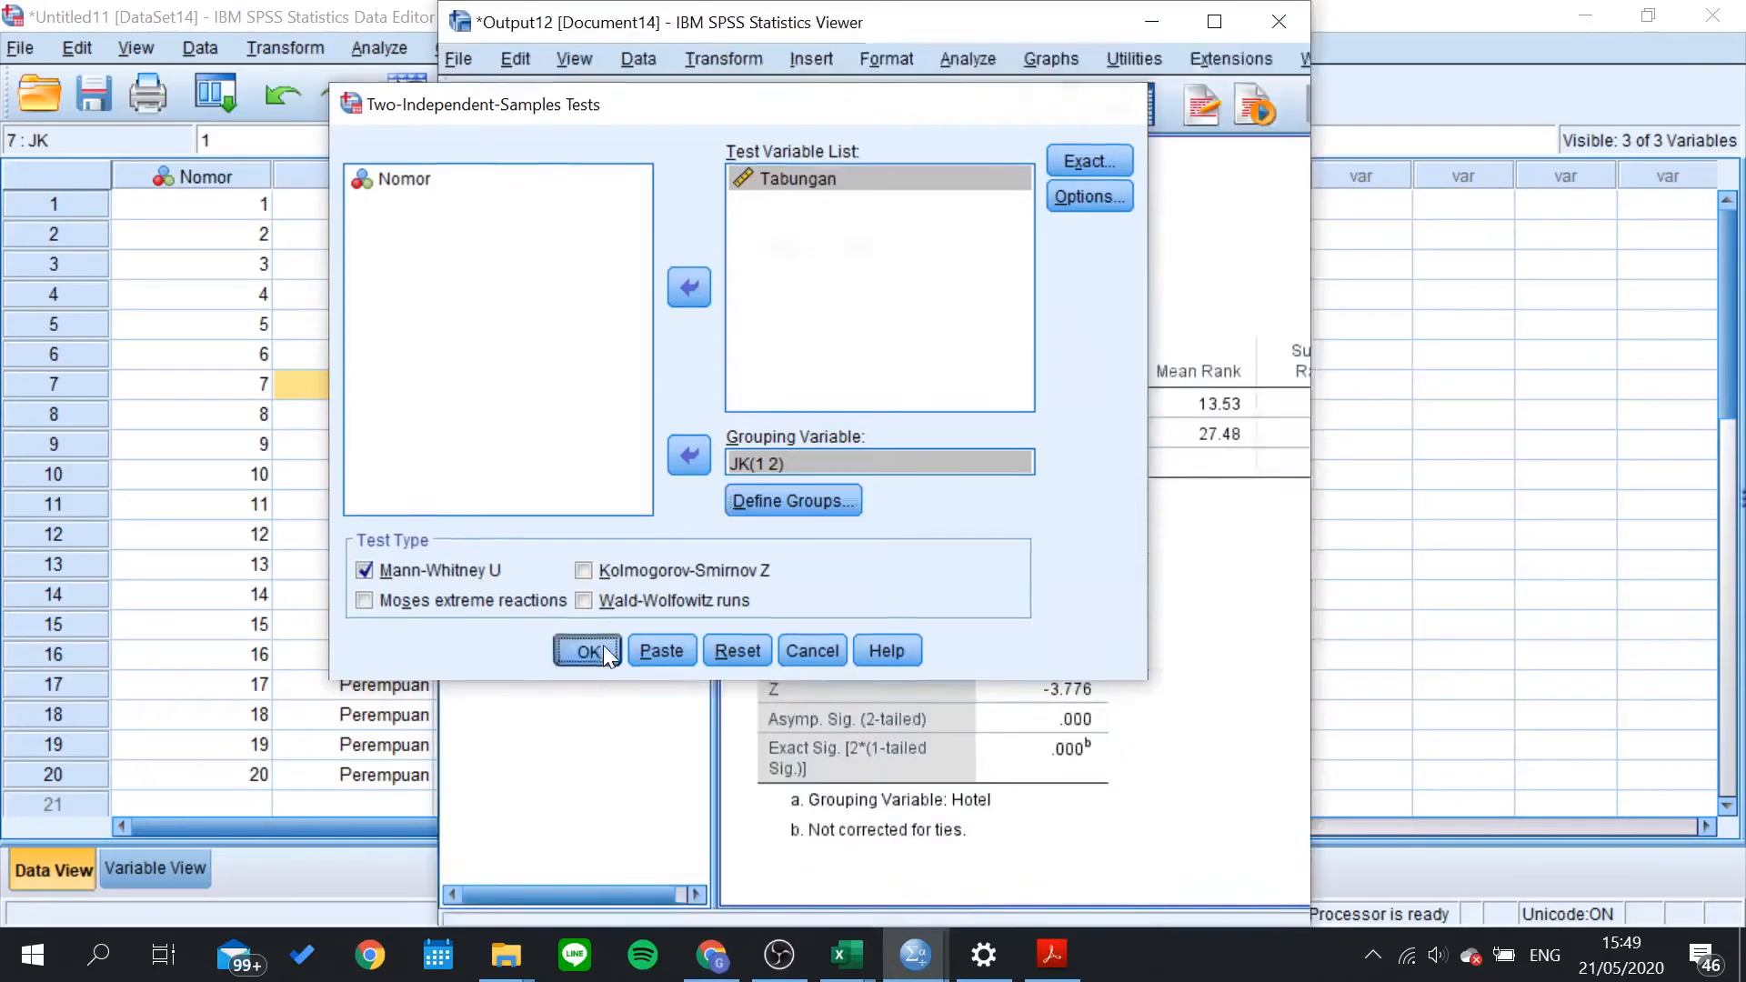
{"action": "mouse_move", "coordinate": [880, 879]}
{"action": "left_mouse_down"}
{"action": "mouse_move", "coordinate": [921, 878]}
{"action": "mouse_move", "coordinate": [897, 878]}
{"action": "left_mouse_up"}
{"action": "scroll", "coordinate": [978, 646], "scroll_direction": "up", "scroll_amount": 10}
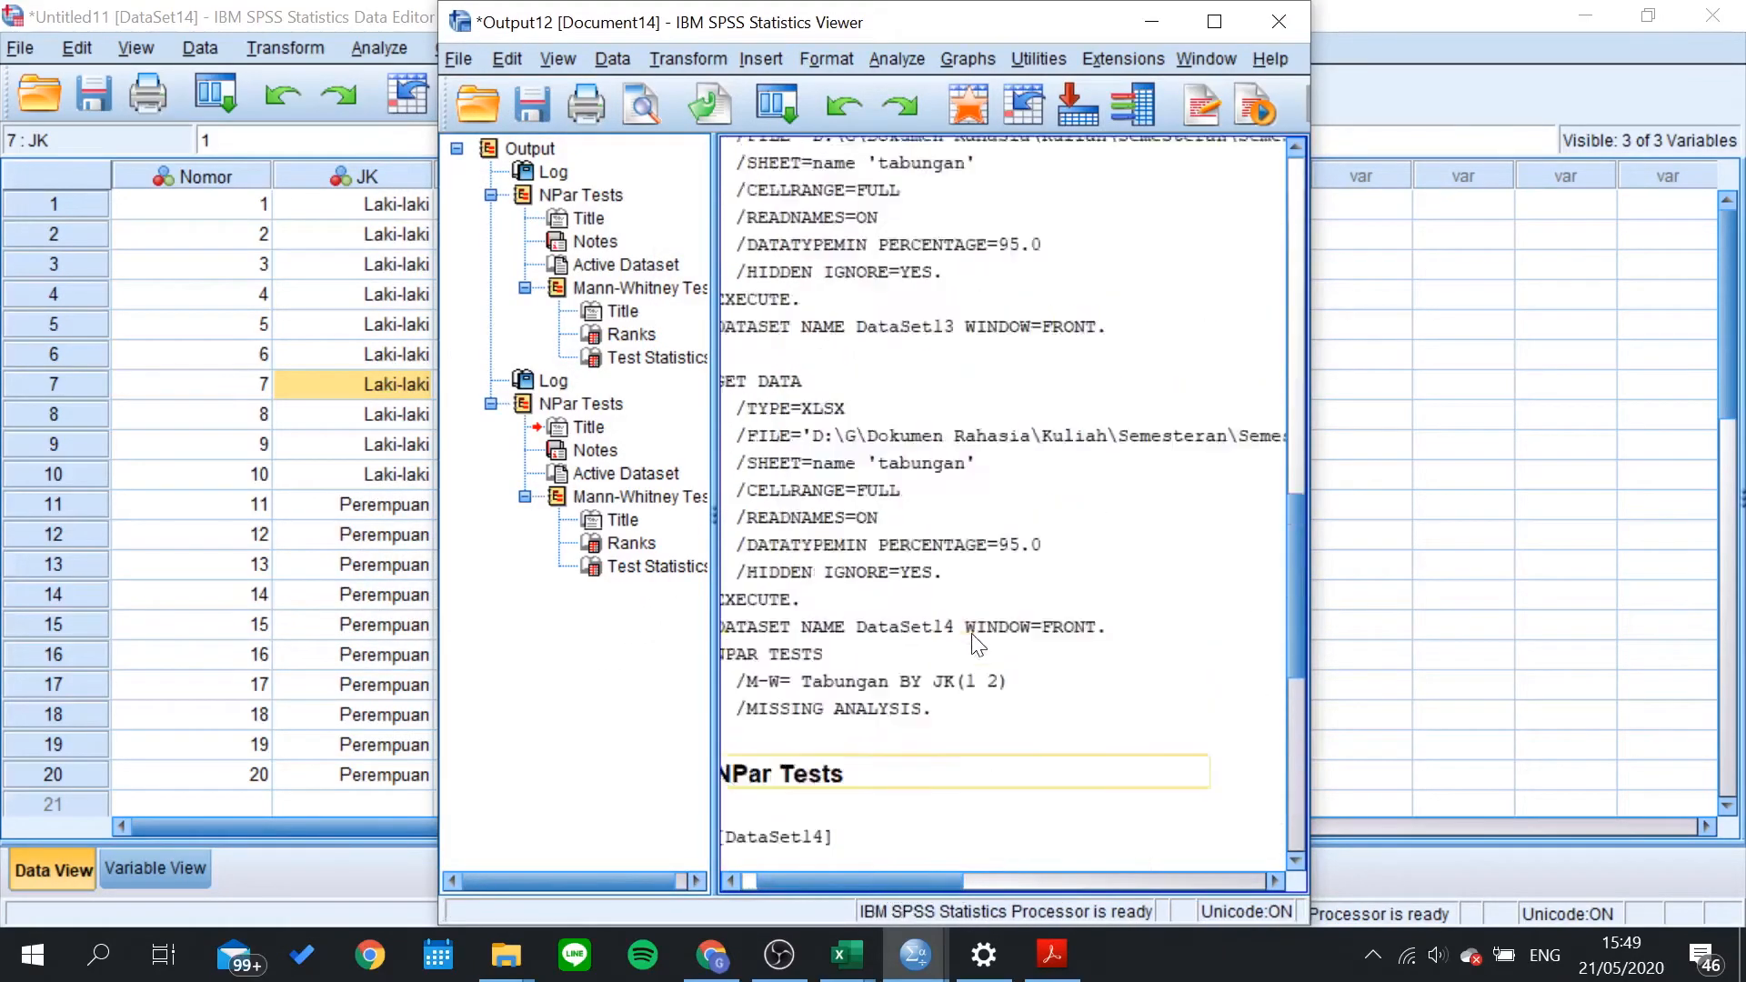
{"action": "left_click", "coordinate": [1024, 550]}
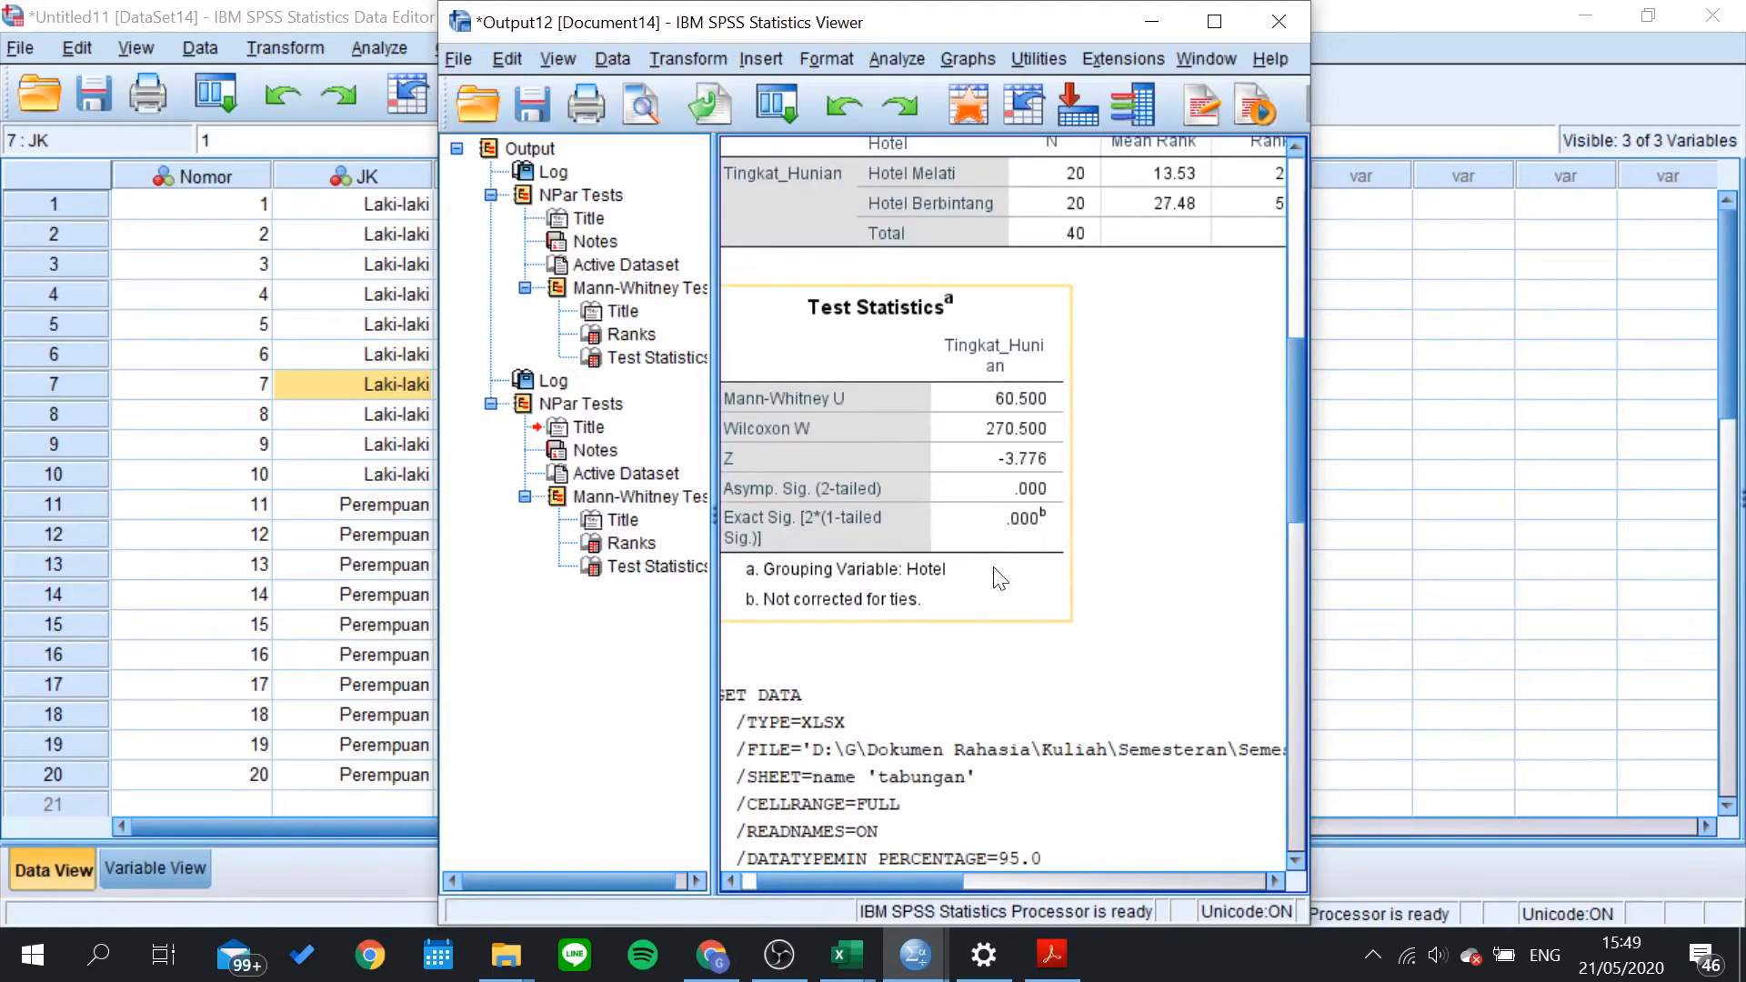
{"action": "scroll", "coordinate": [956, 552], "scroll_direction": "down", "scroll_amount": 10}
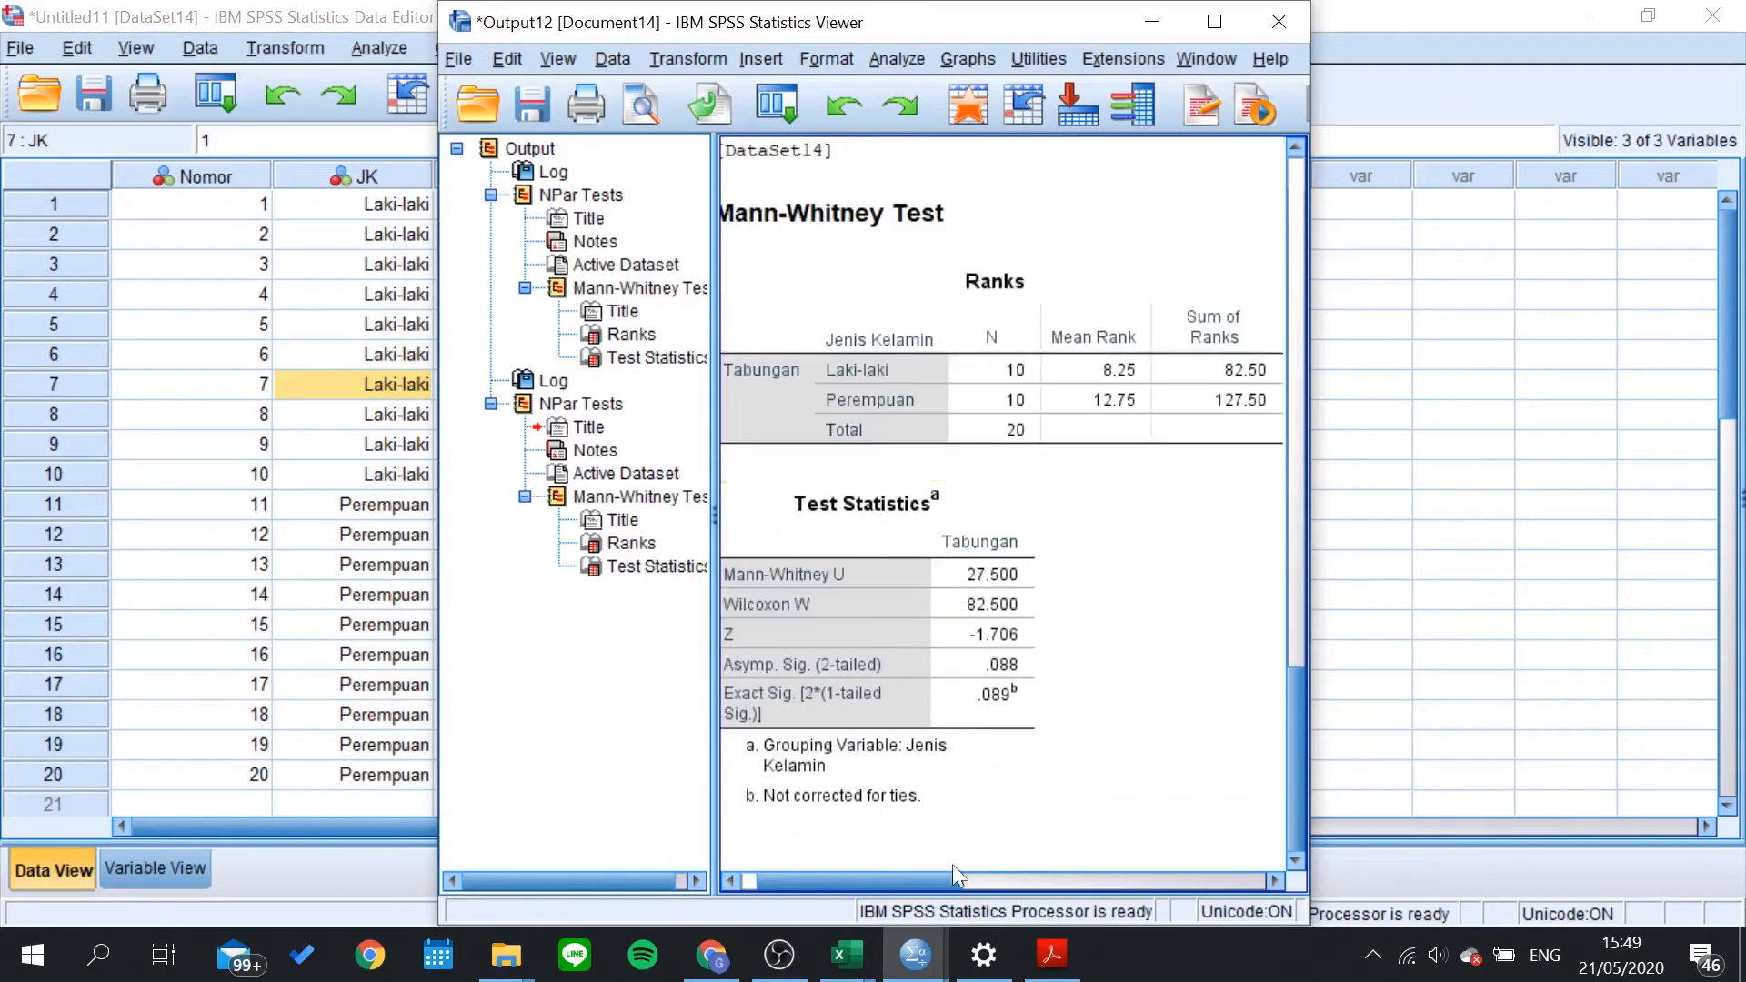
{"action": "left_click_drag", "start_coordinate": [911, 877], "coordinate": [852, 881]}
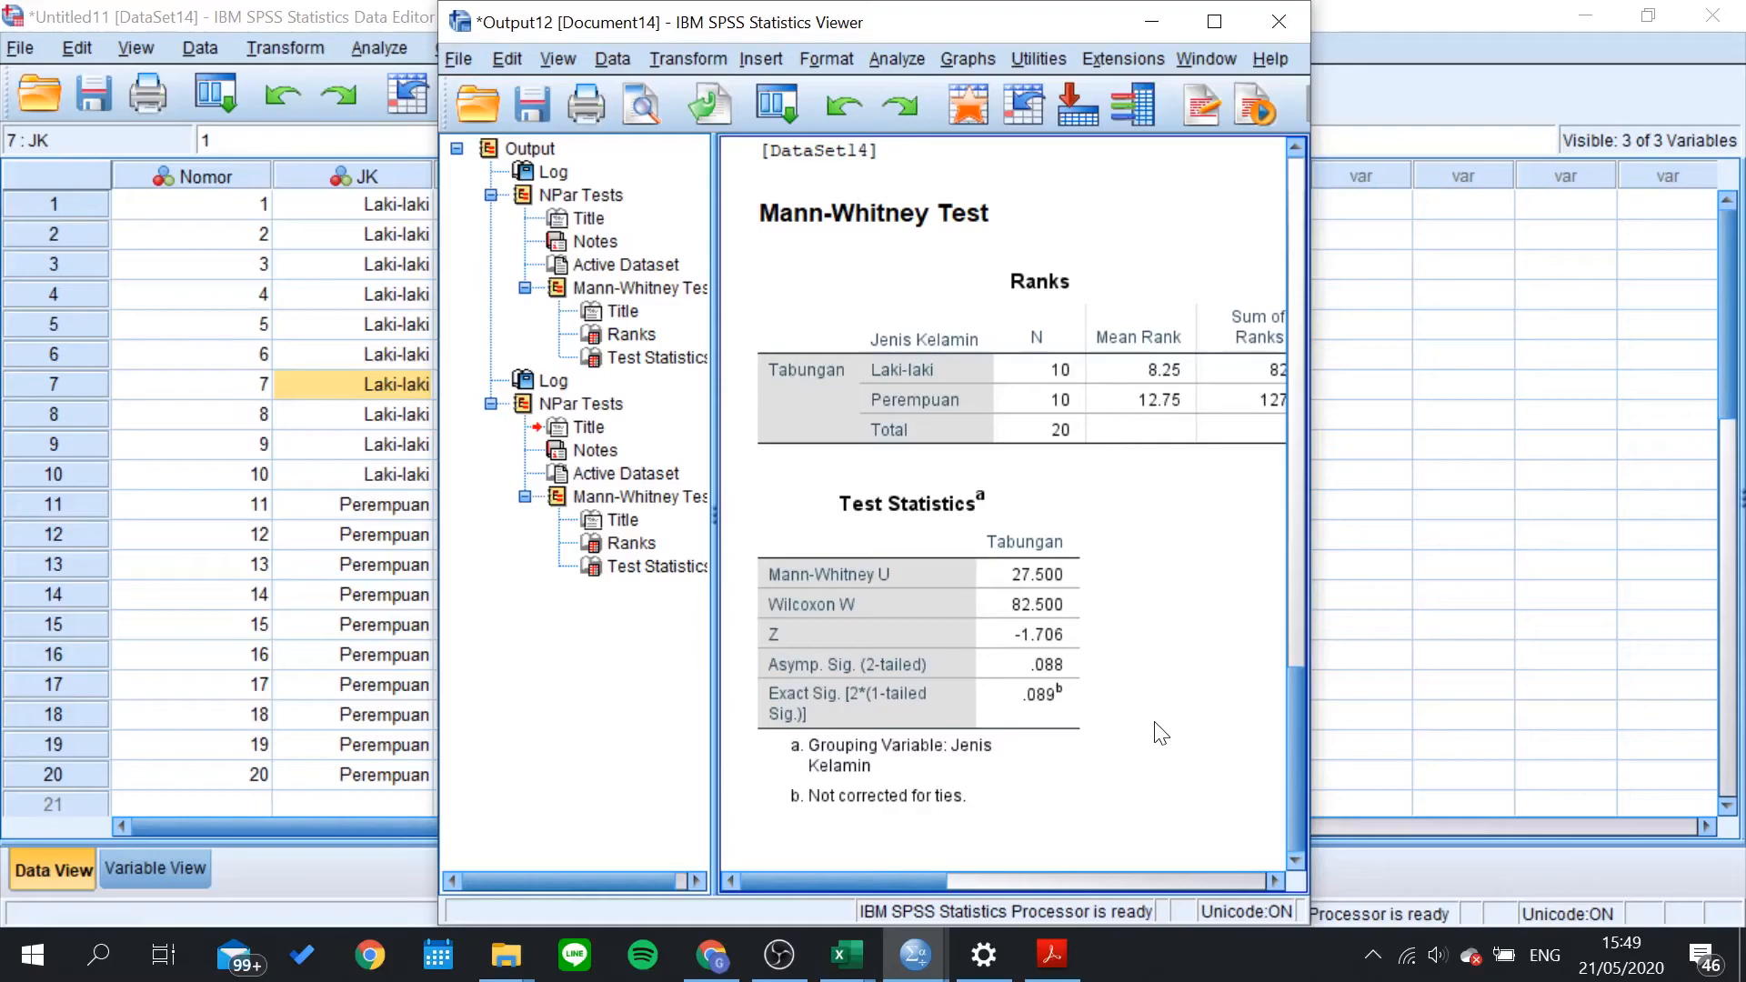
{"action": "scroll", "coordinate": [1159, 731], "scroll_direction": "up", "scroll_amount": 11}
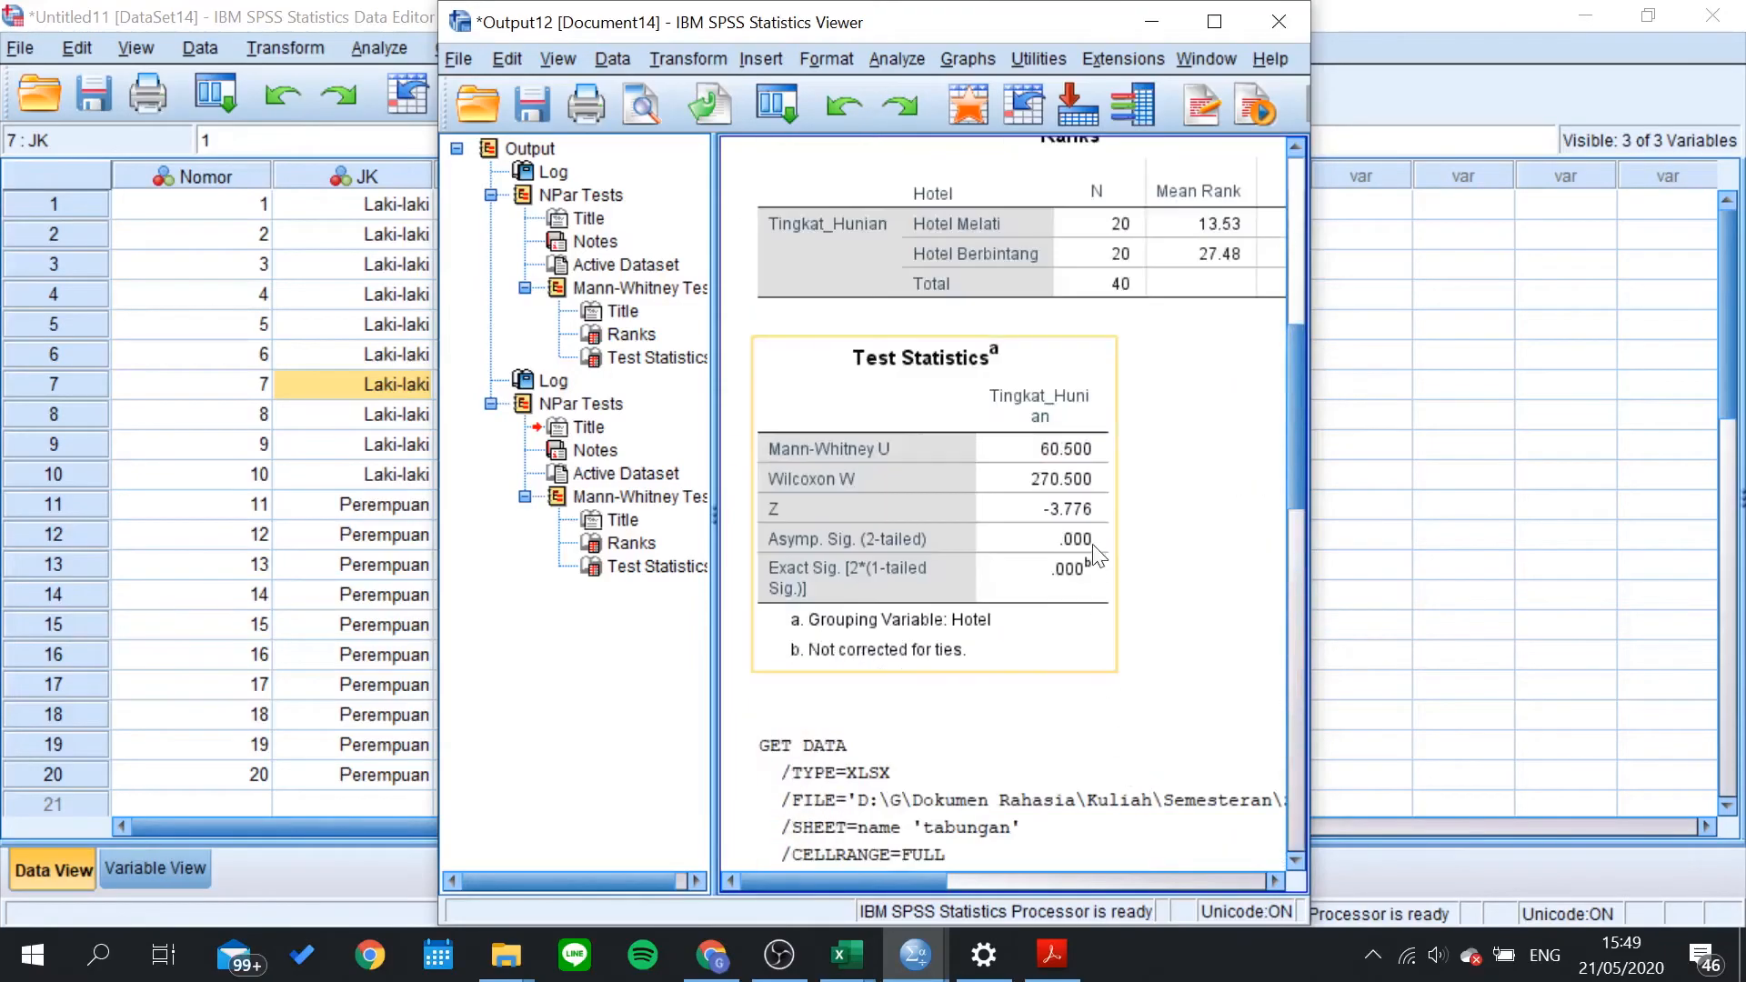
Step: Compare the significance values in the hotel occupancy Test Statistics table with those for Tabungan, and examine the full Tabungan Ranks table
{"action": "scroll", "coordinate": [1089, 627], "scroll_direction": "up", "scroll_amount": 3}
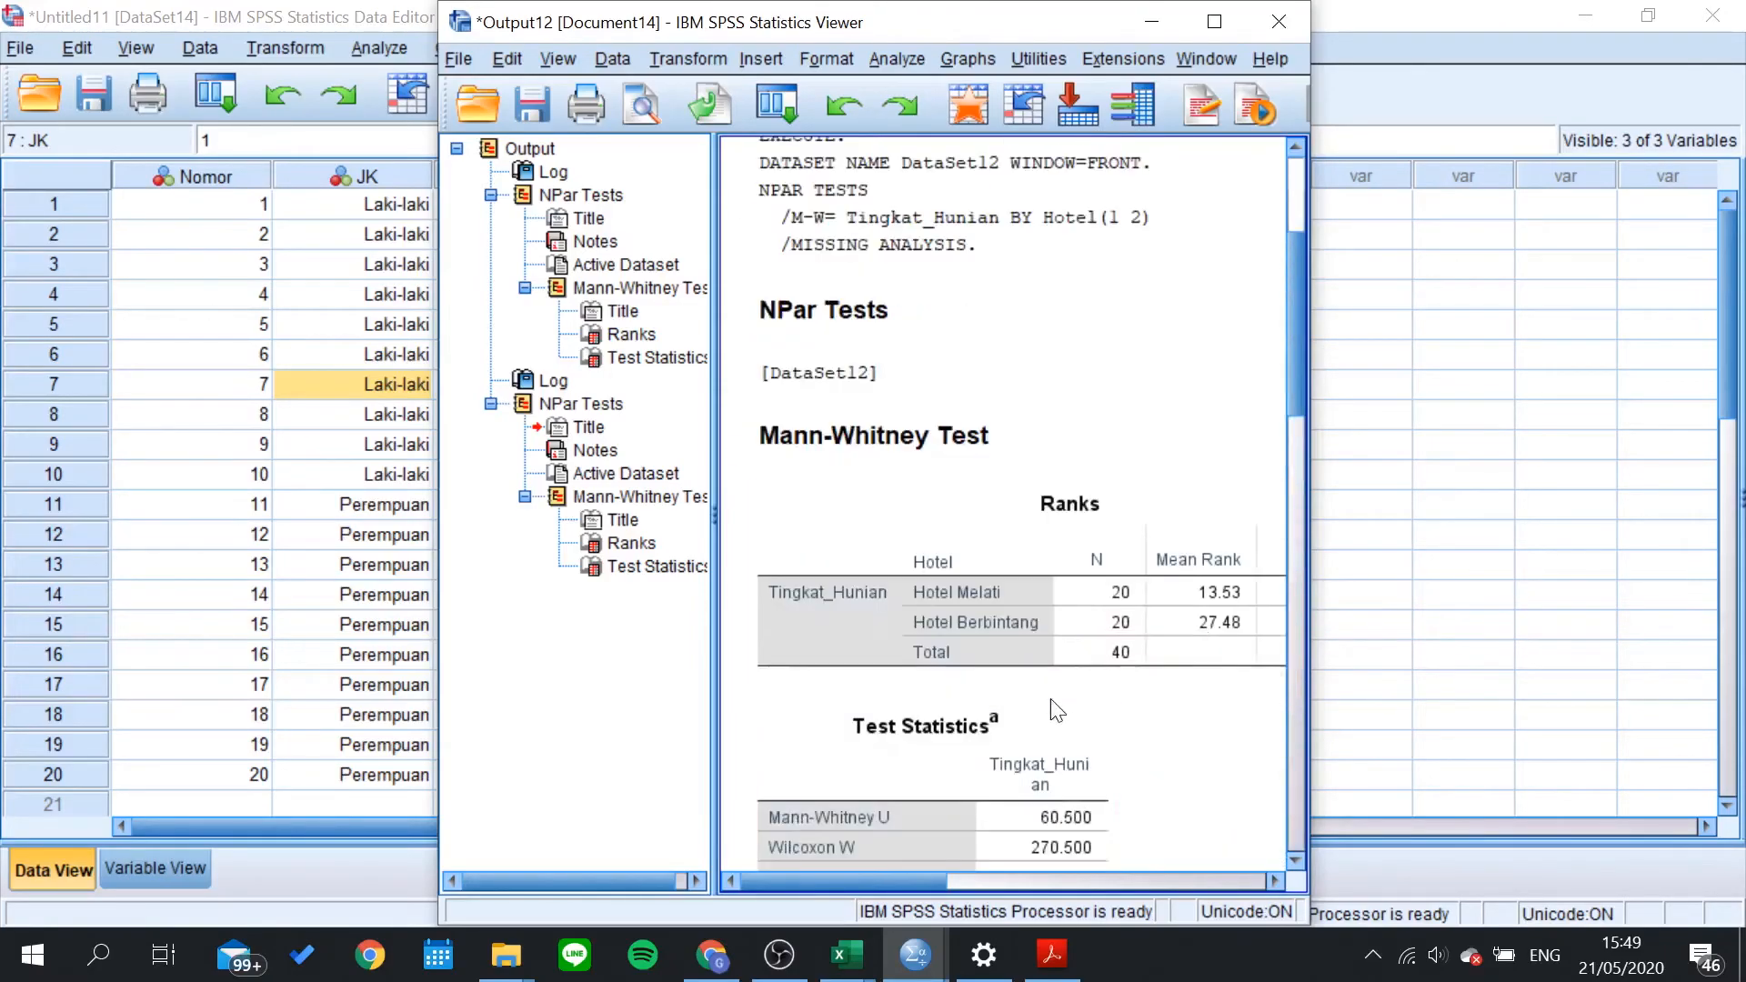
{"action": "scroll", "coordinate": [1089, 655], "scroll_direction": "down", "scroll_amount": 2}
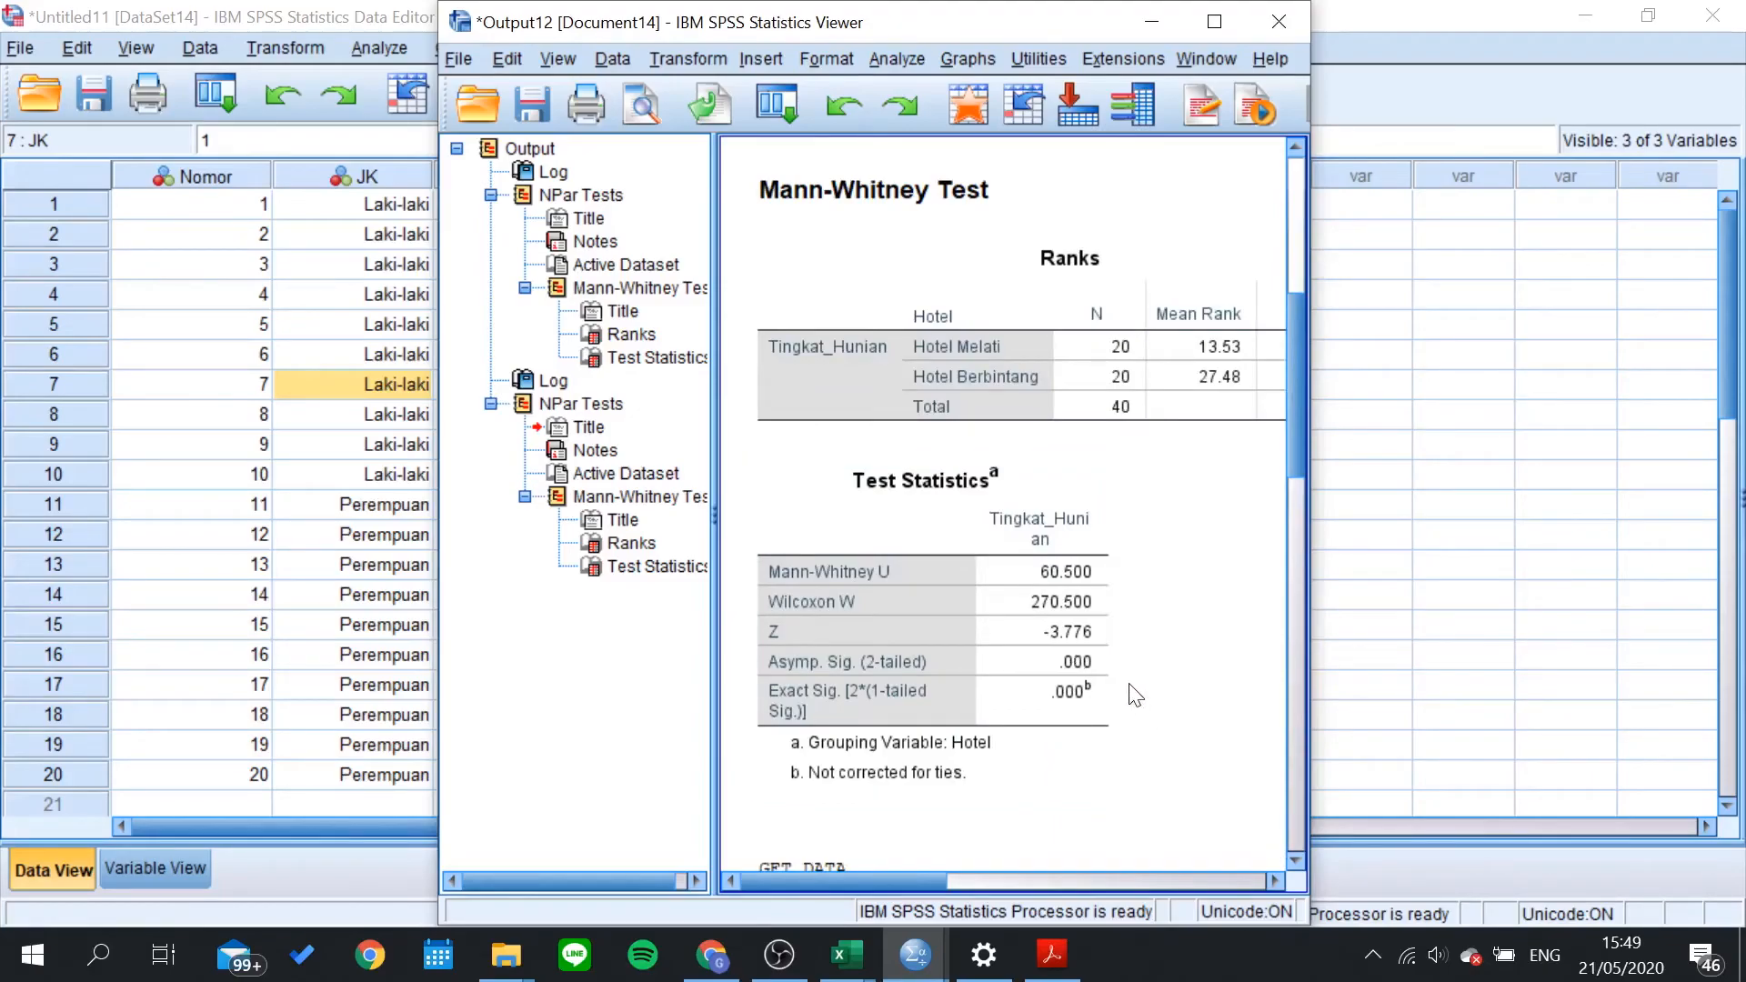
{"action": "scroll", "coordinate": [1134, 696], "scroll_direction": "down", "scroll_amount": 11}
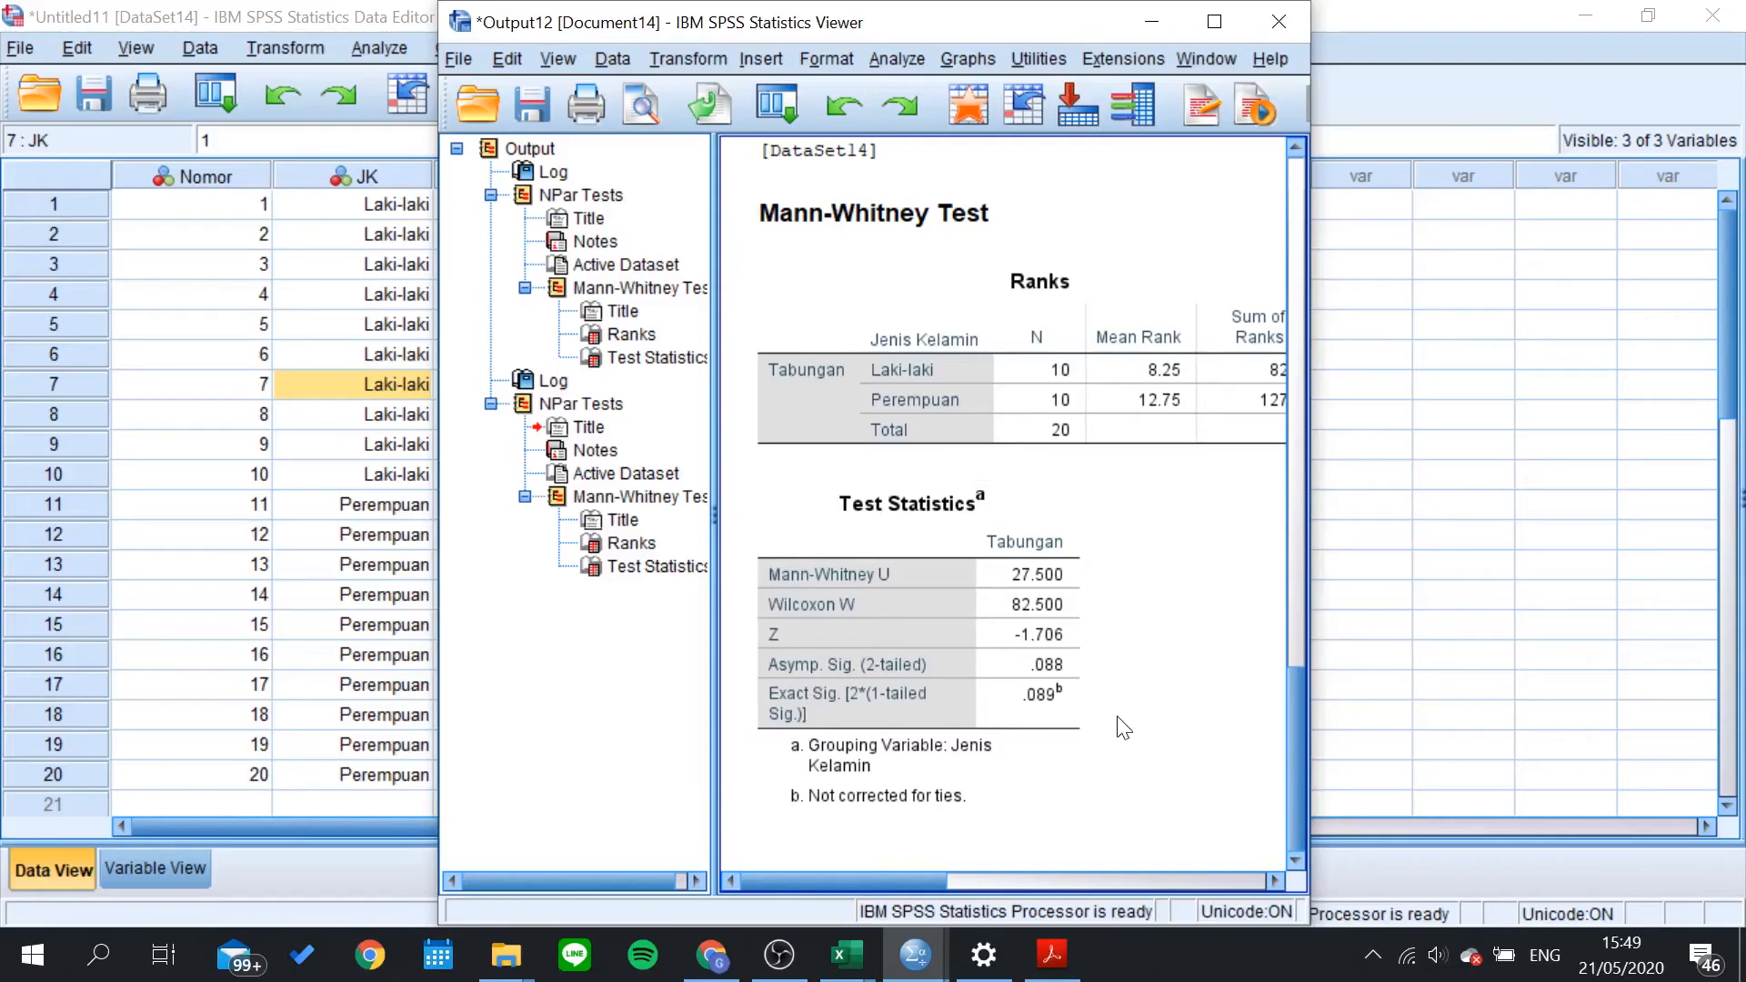
{"action": "mouse_move", "coordinate": [924, 882]}
{"action": "left_mouse_down"}
{"action": "mouse_move", "coordinate": [974, 882]}
{"action": "mouse_move", "coordinate": [936, 876]}
{"action": "left_mouse_up"}
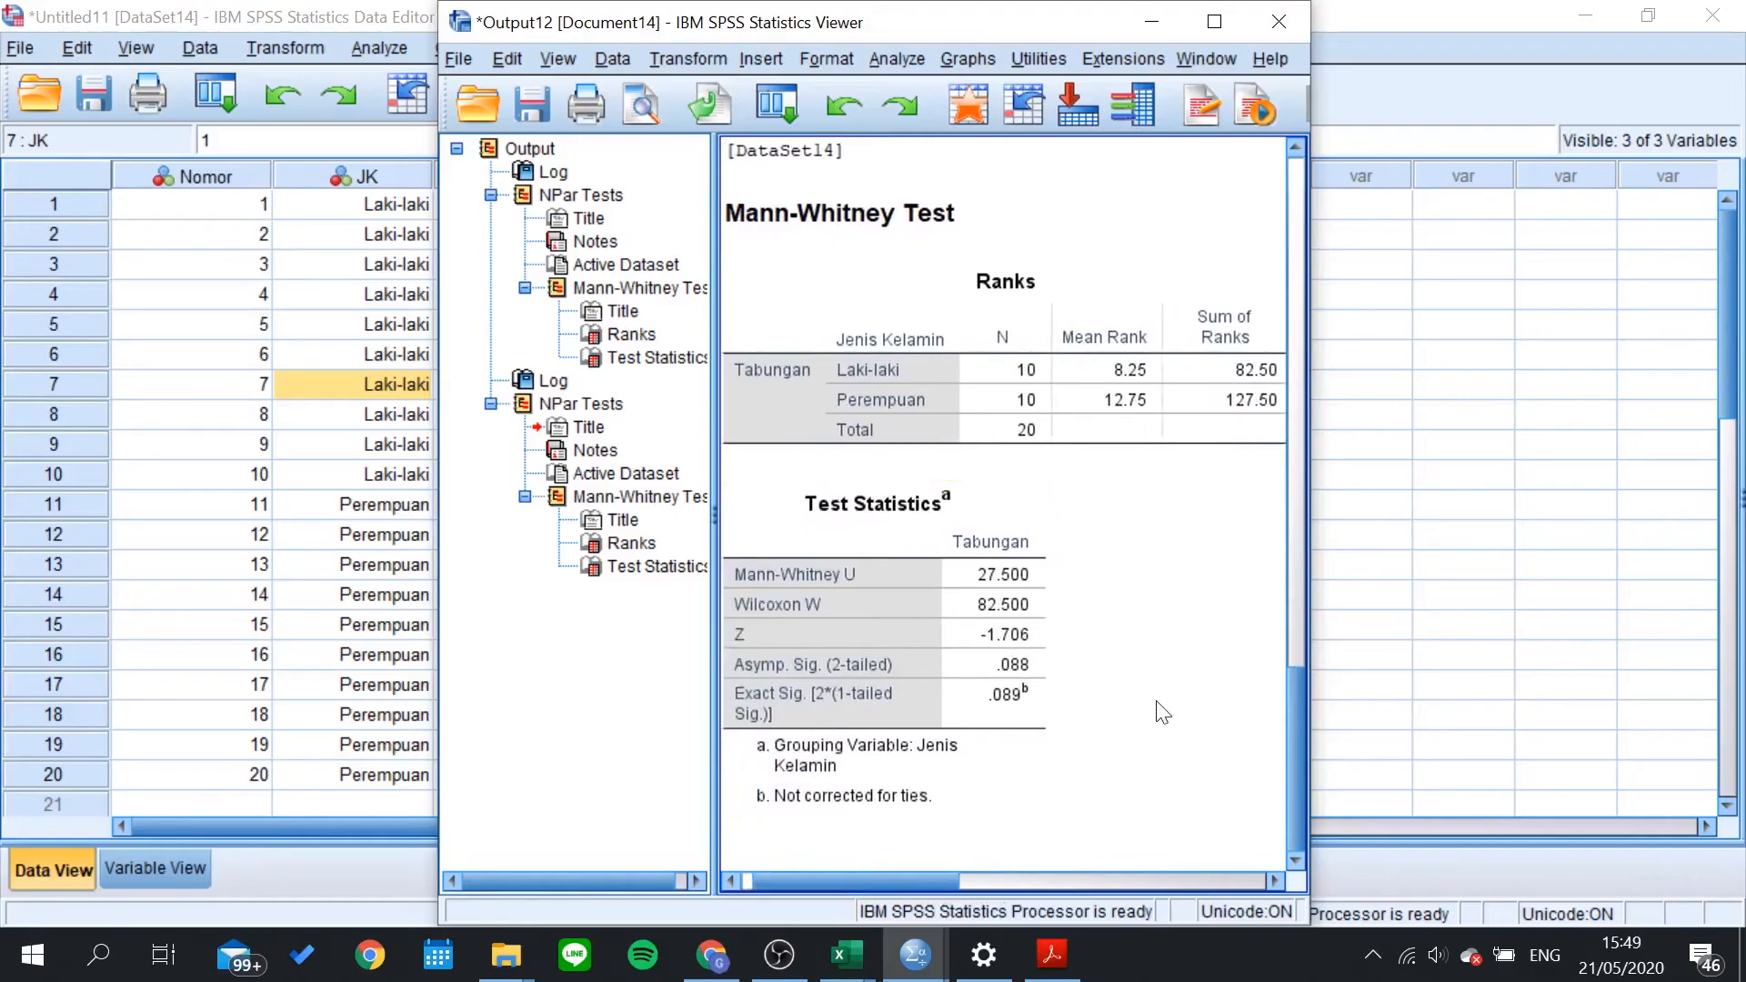
{"action": "scroll", "coordinate": [1162, 714], "scroll_direction": "up", "scroll_amount": 10}
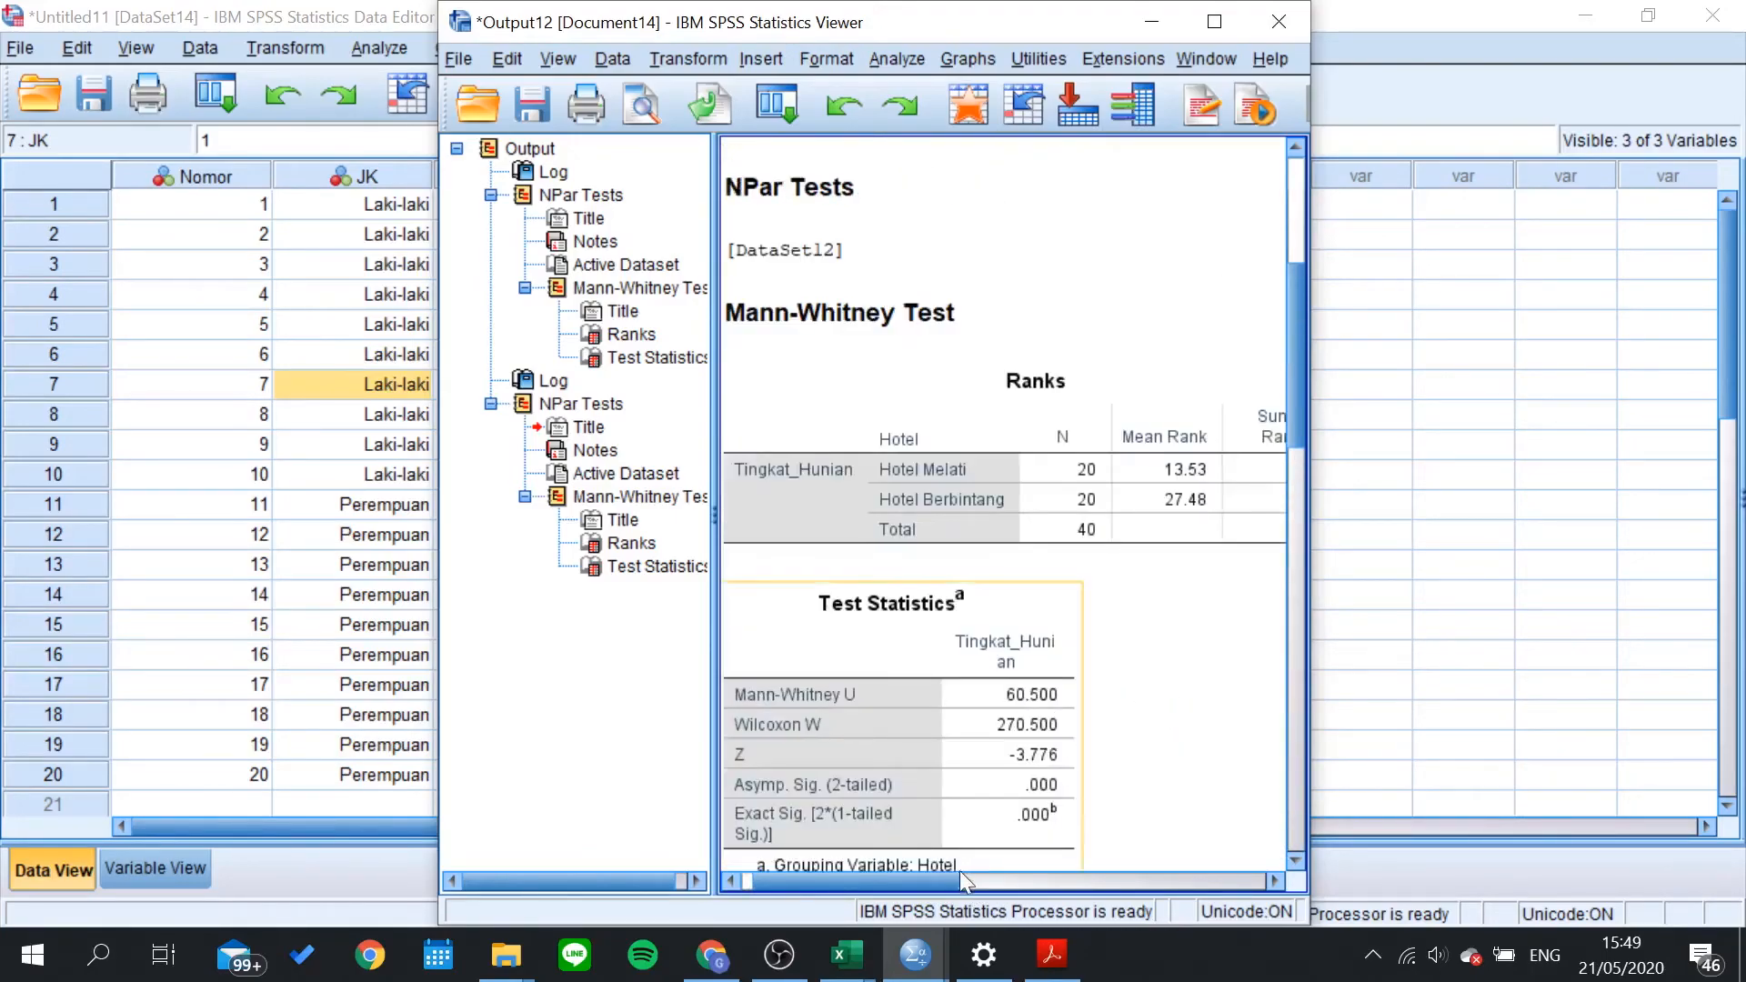
{"action": "left_click_drag", "start_coordinate": [903, 886], "coordinate": [827, 867]}
{"action": "scroll", "coordinate": [964, 617], "scroll_direction": "down", "scroll_amount": 10}
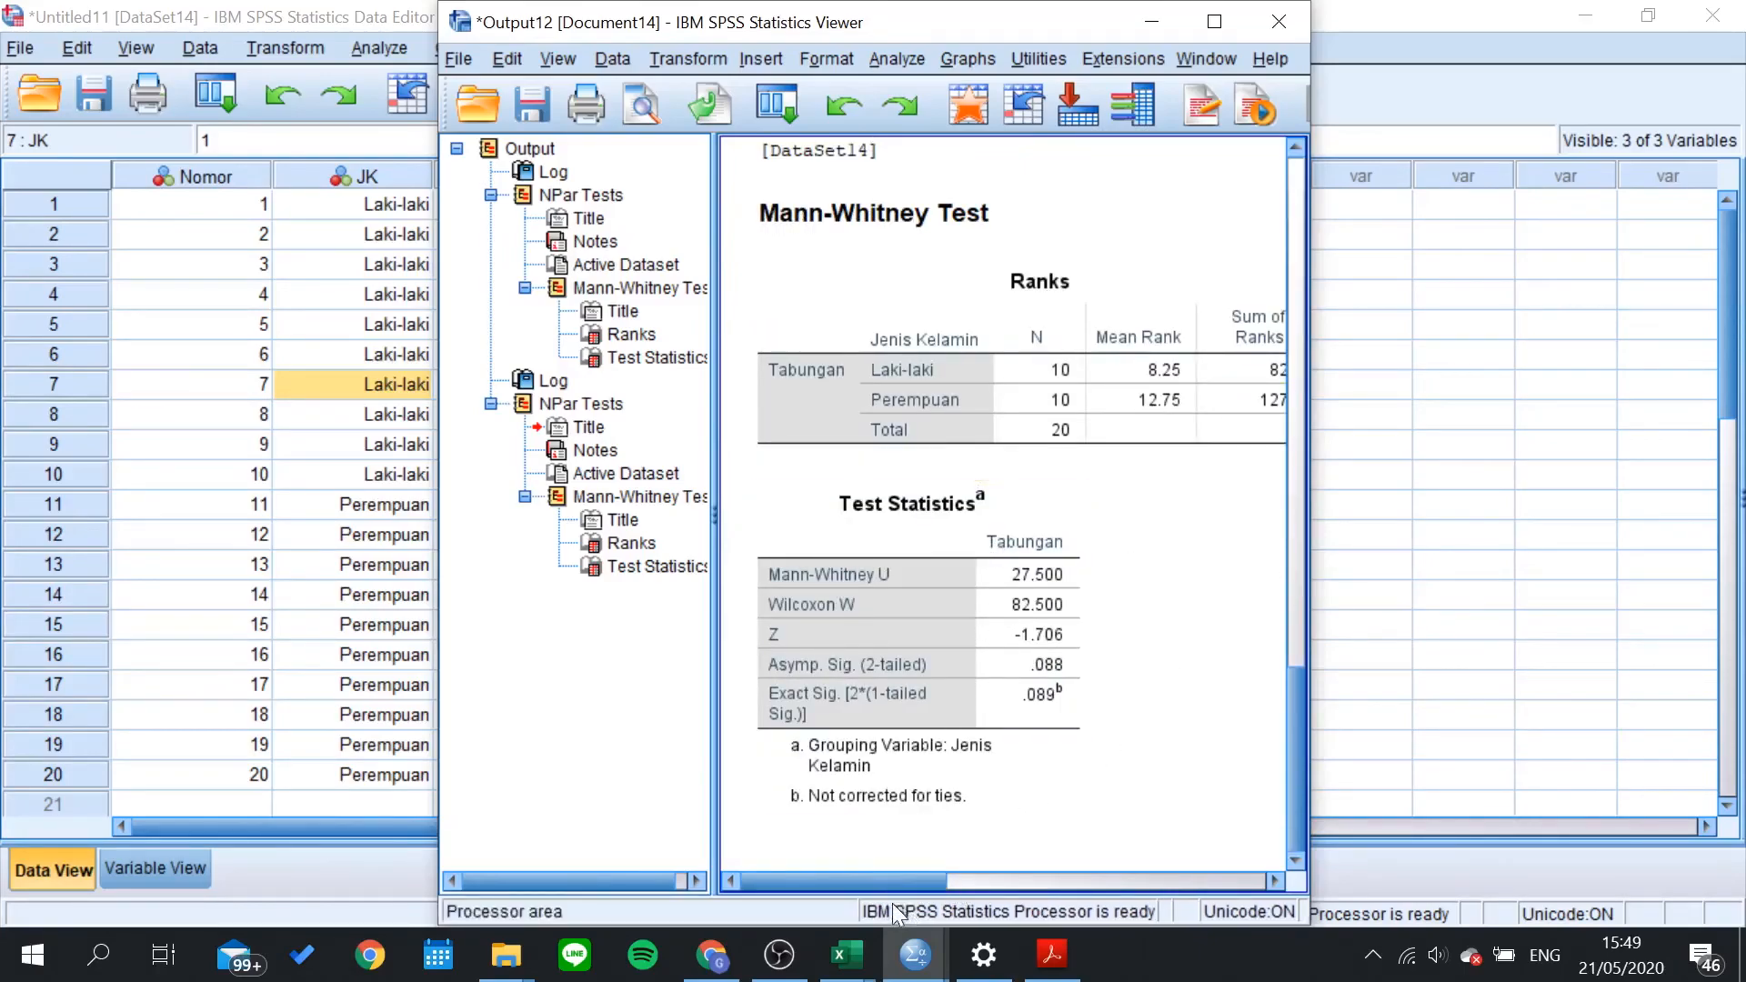
{"action": "left_click_drag", "start_coordinate": [899, 880], "coordinate": [946, 879]}
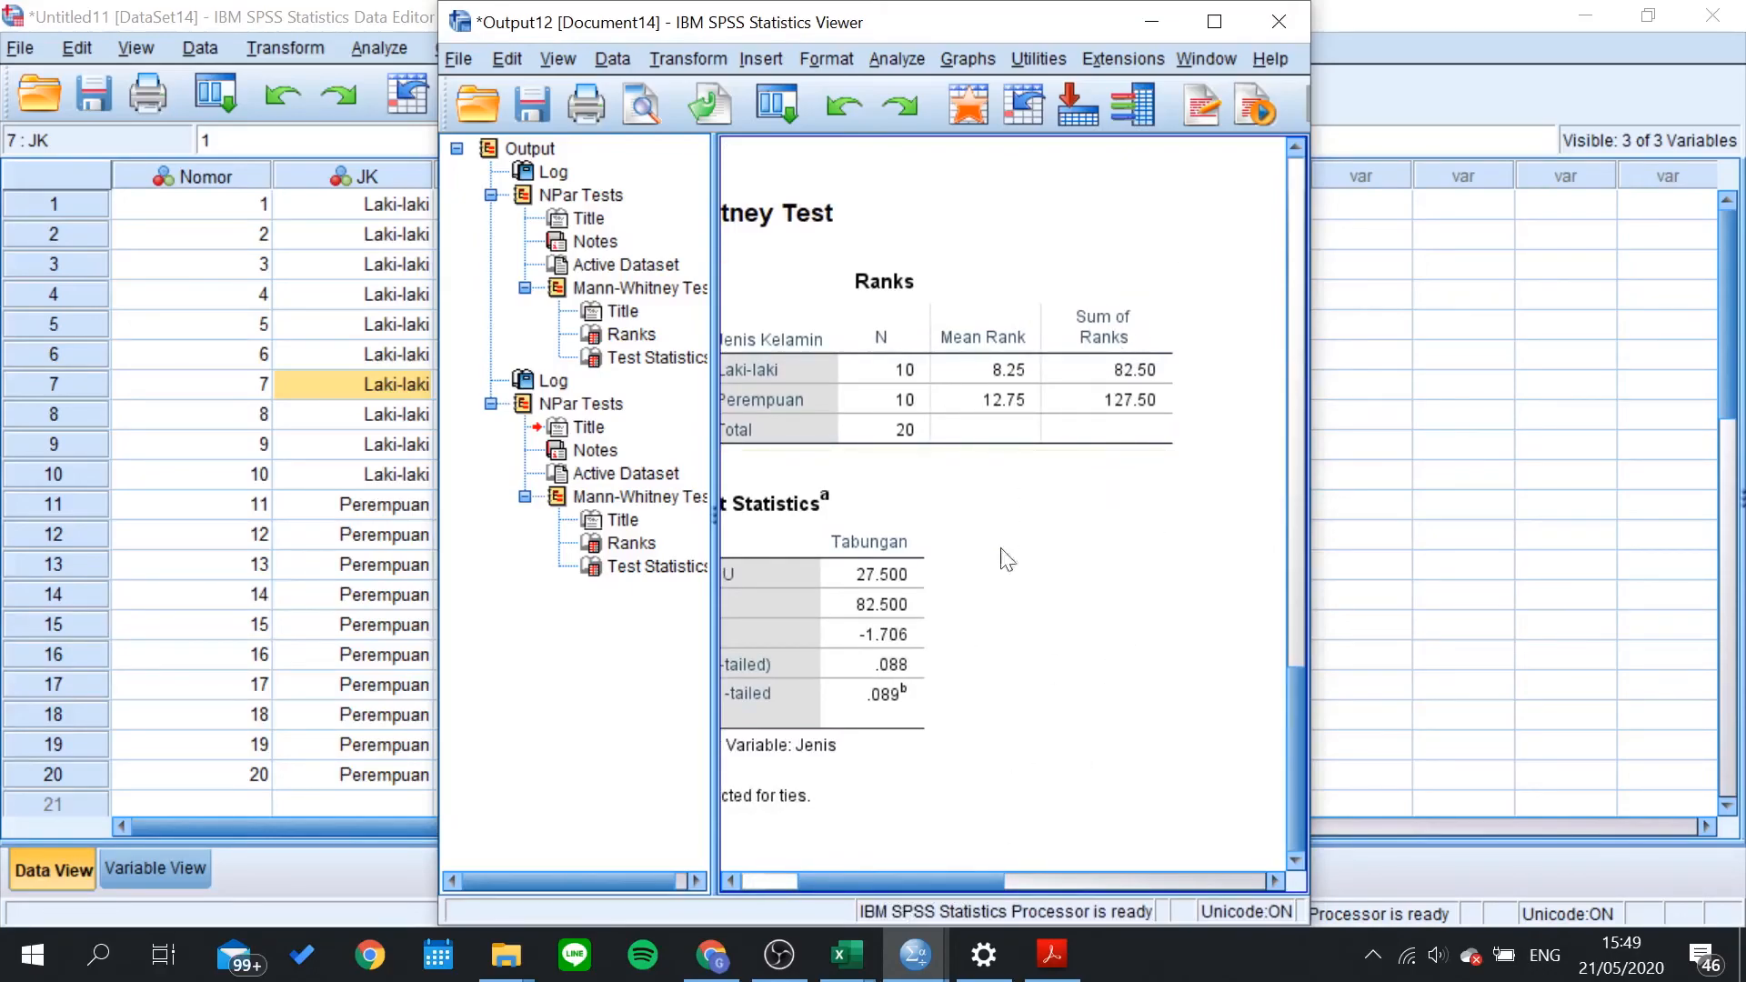
{"action": "mouse_move", "coordinate": [952, 875]}
{"action": "left_mouse_down"}
{"action": "mouse_move", "coordinate": [909, 875]}
{"action": "mouse_move", "coordinate": [932, 873]}
{"action": "left_mouse_up"}
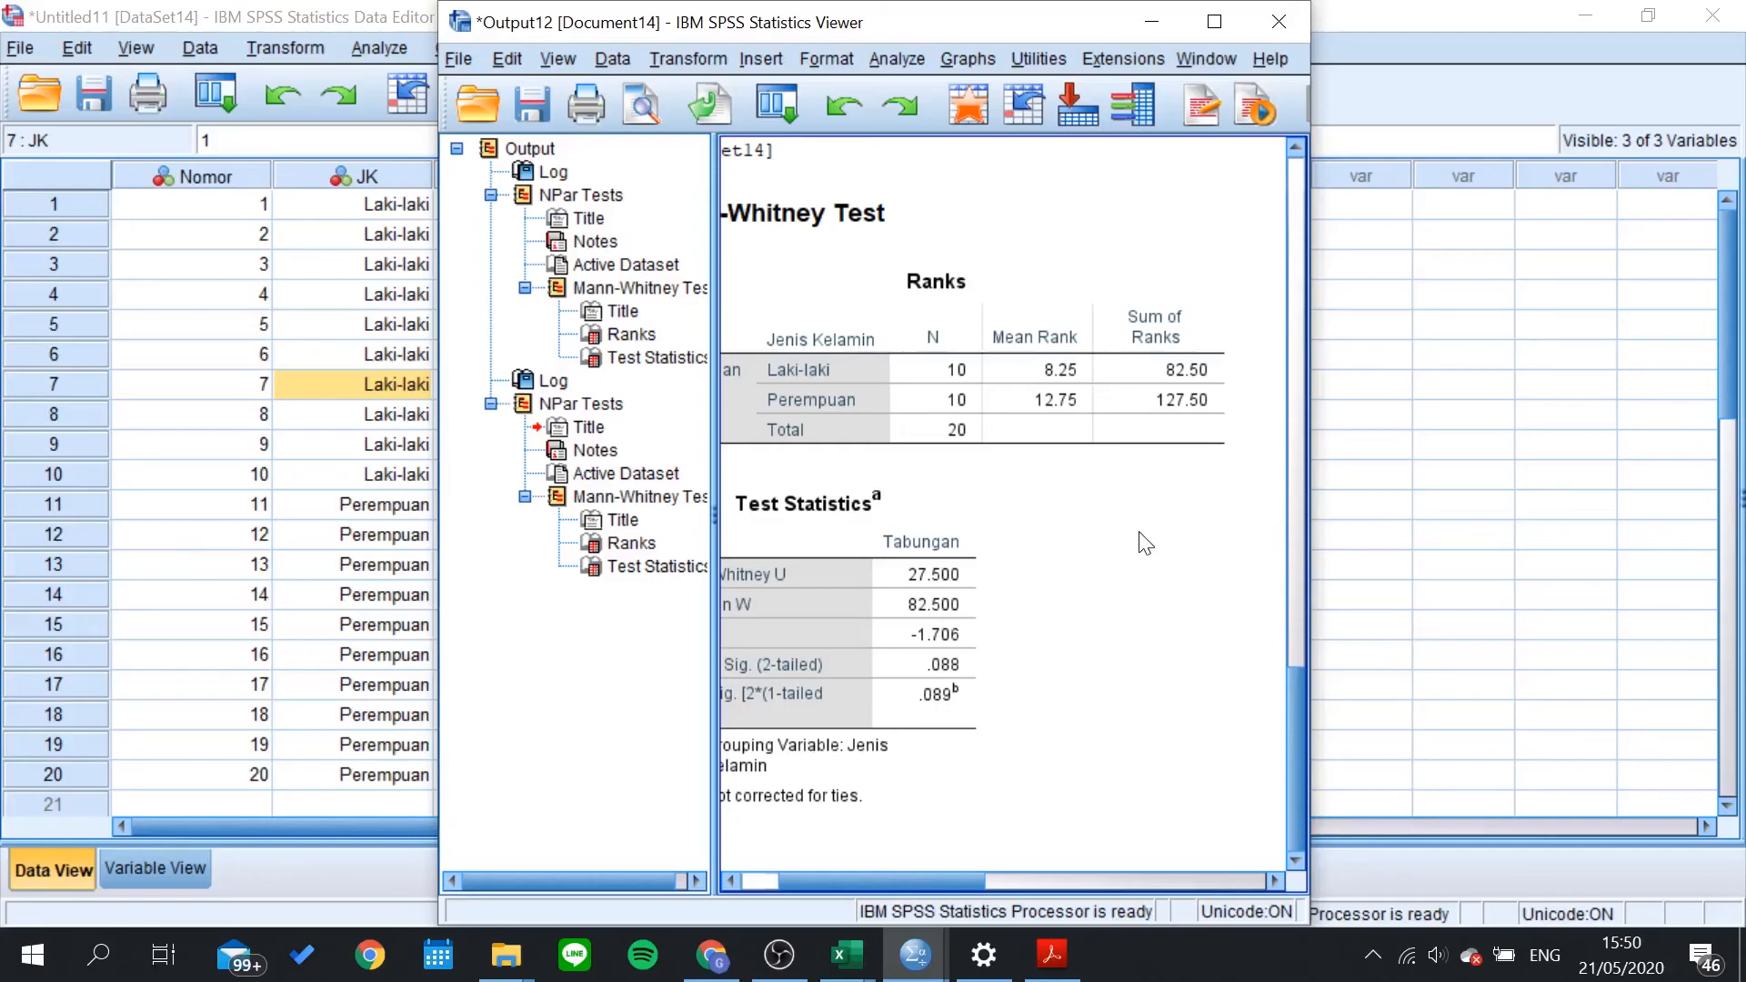
Step: Examine the mean ranks and rank sums of Hotel Melati and Hotel Berbintang against those of the Laki-laki and Perempuan groups
{"action": "scroll", "coordinate": [1143, 542], "scroll_direction": "up", "scroll_amount": 15}
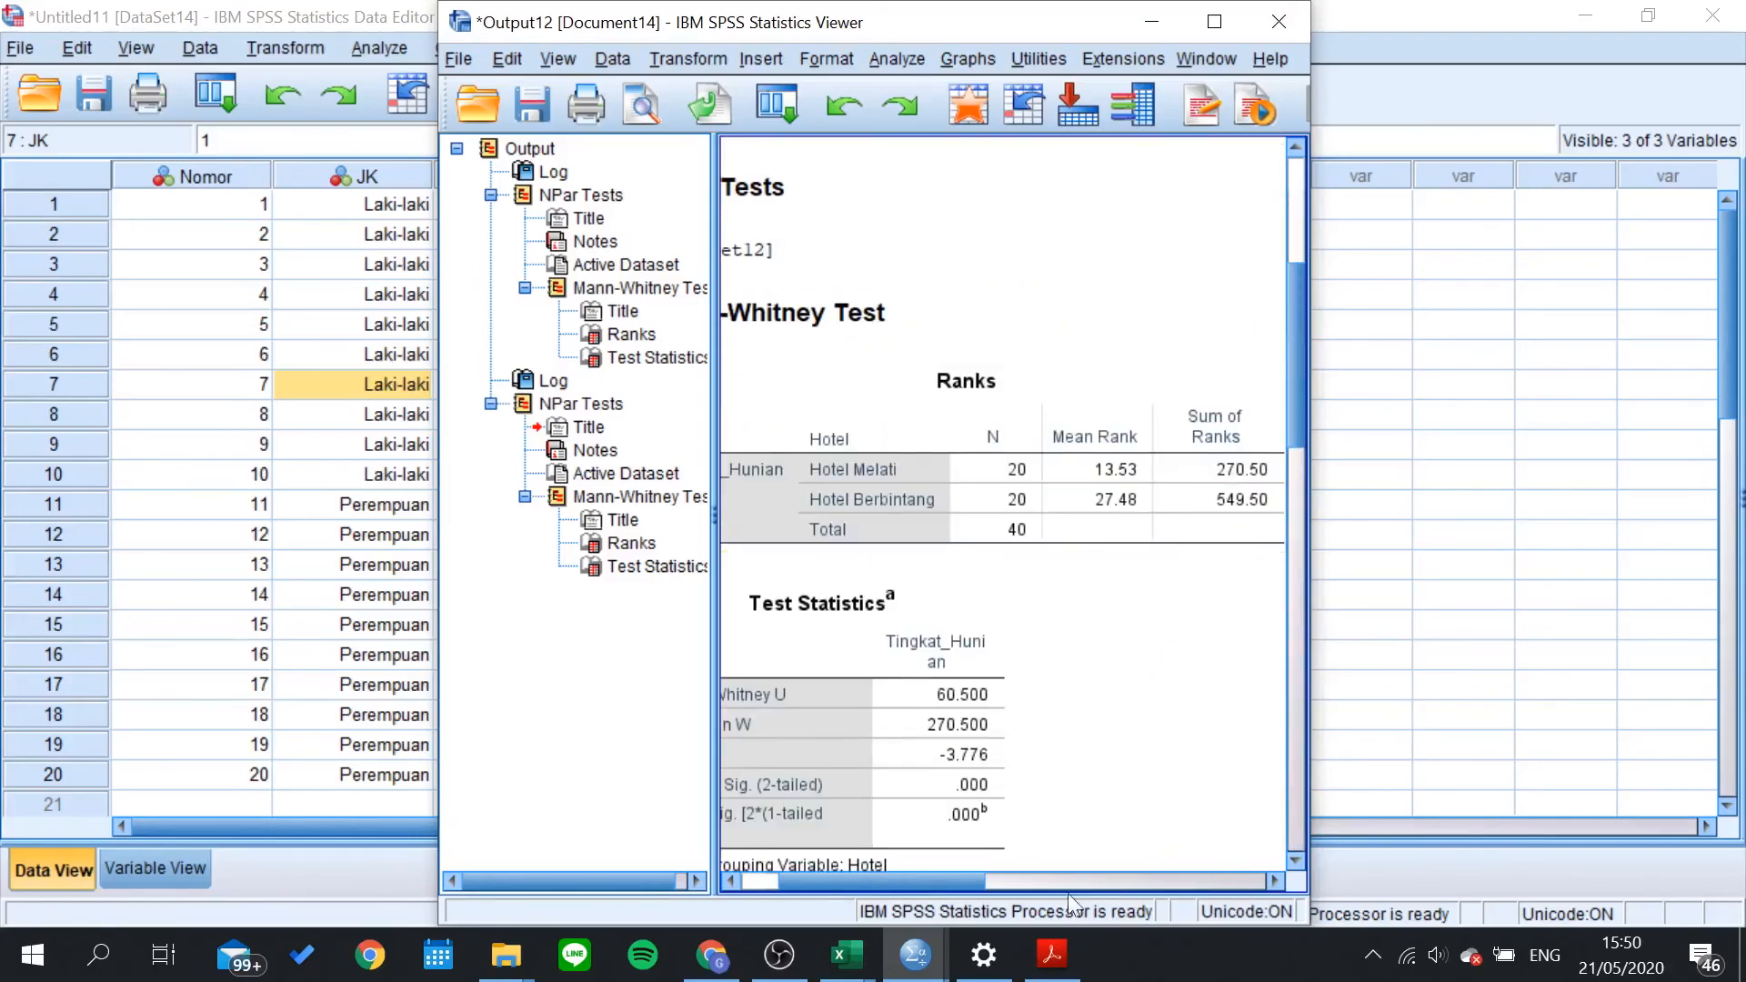
{"action": "mouse_move", "coordinate": [926, 877]}
{"action": "left_mouse_down"}
{"action": "mouse_move", "coordinate": [897, 879]}
{"action": "mouse_move", "coordinate": [958, 871]}
{"action": "left_mouse_up"}
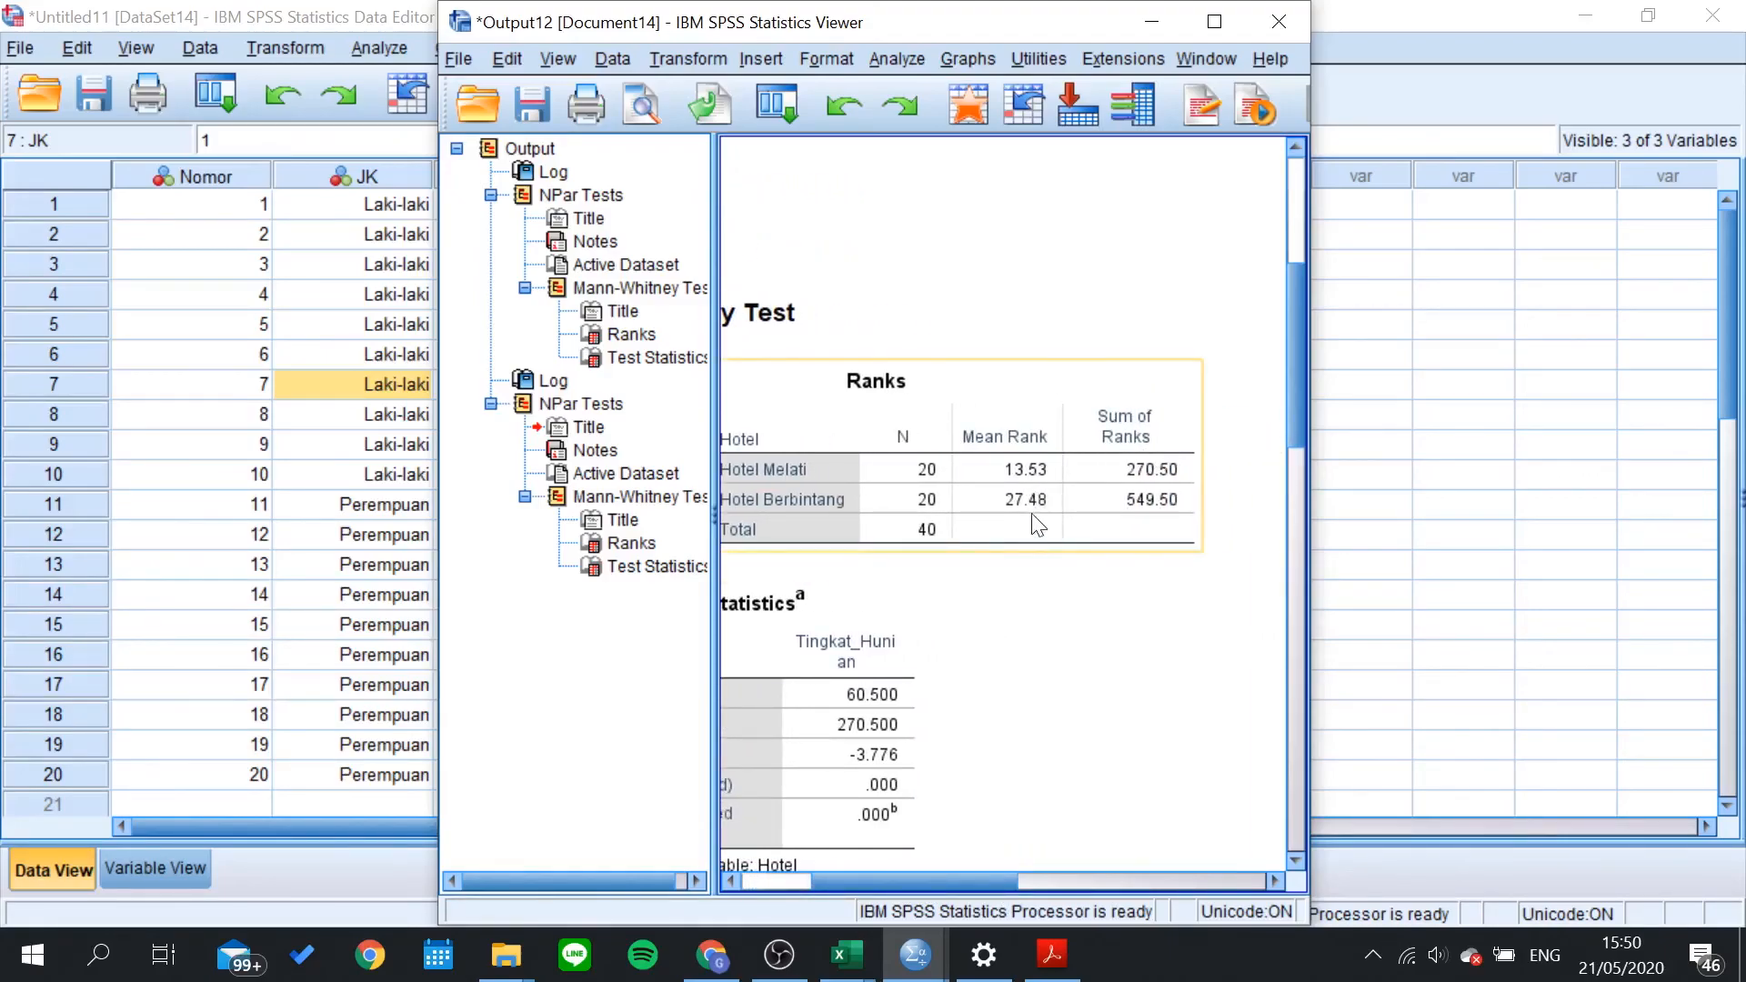
{"action": "left_click_drag", "start_coordinate": [935, 878], "coordinate": [865, 900]}
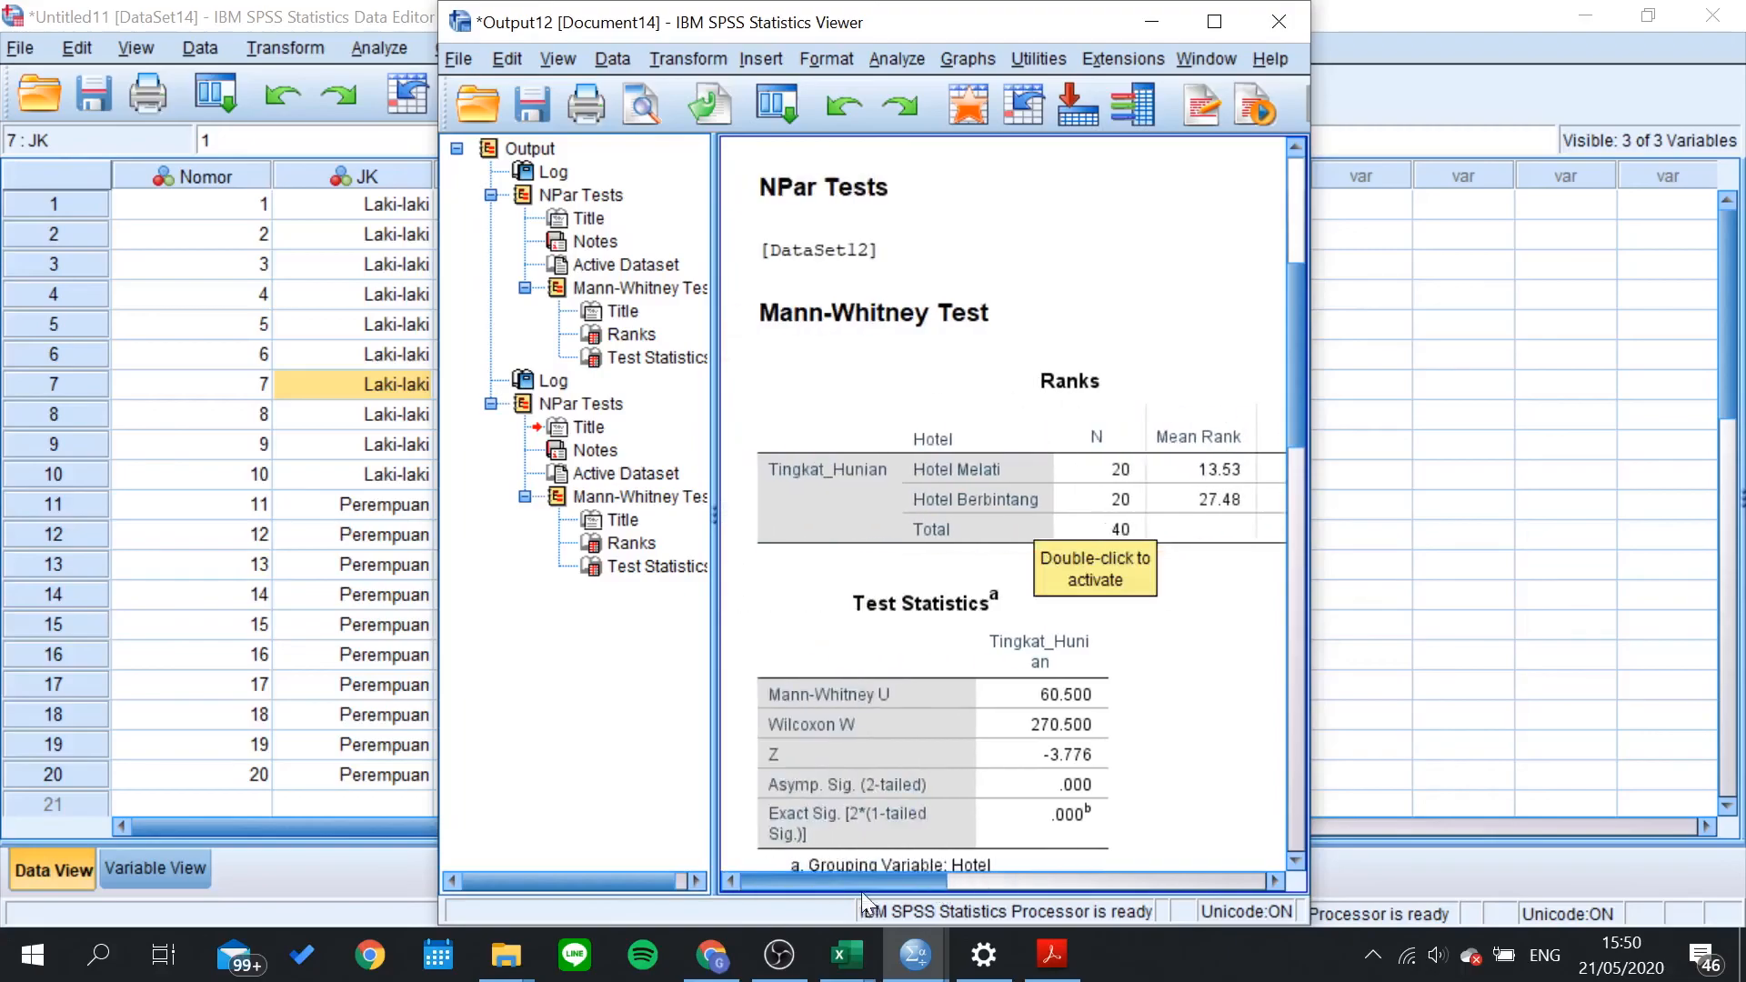
{"action": "scroll", "coordinate": [1019, 682], "scroll_direction": "down", "scroll_amount": 10}
{"action": "scroll", "coordinate": [1146, 573], "scroll_direction": "up", "scroll_amount": 5}
{"action": "scroll", "coordinate": [1180, 544], "scroll_direction": "up", "scroll_amount": 5}
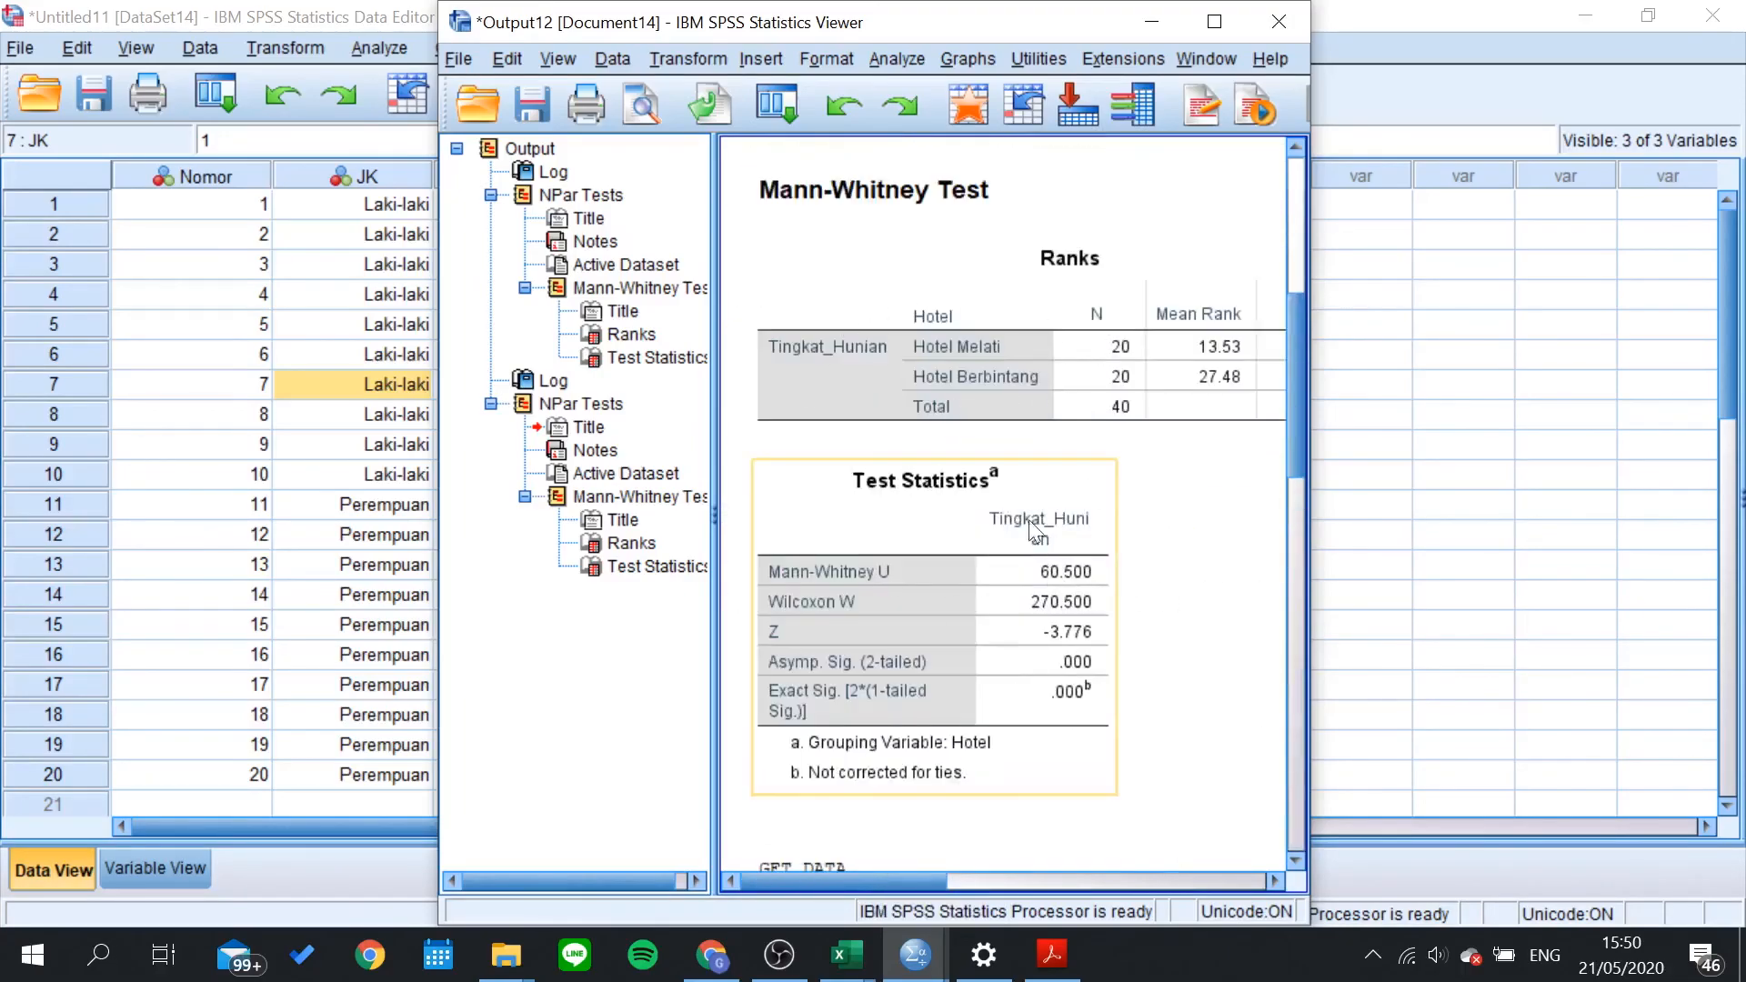
{"action": "scroll", "coordinate": [1042, 591], "scroll_direction": "down", "scroll_amount": 5}
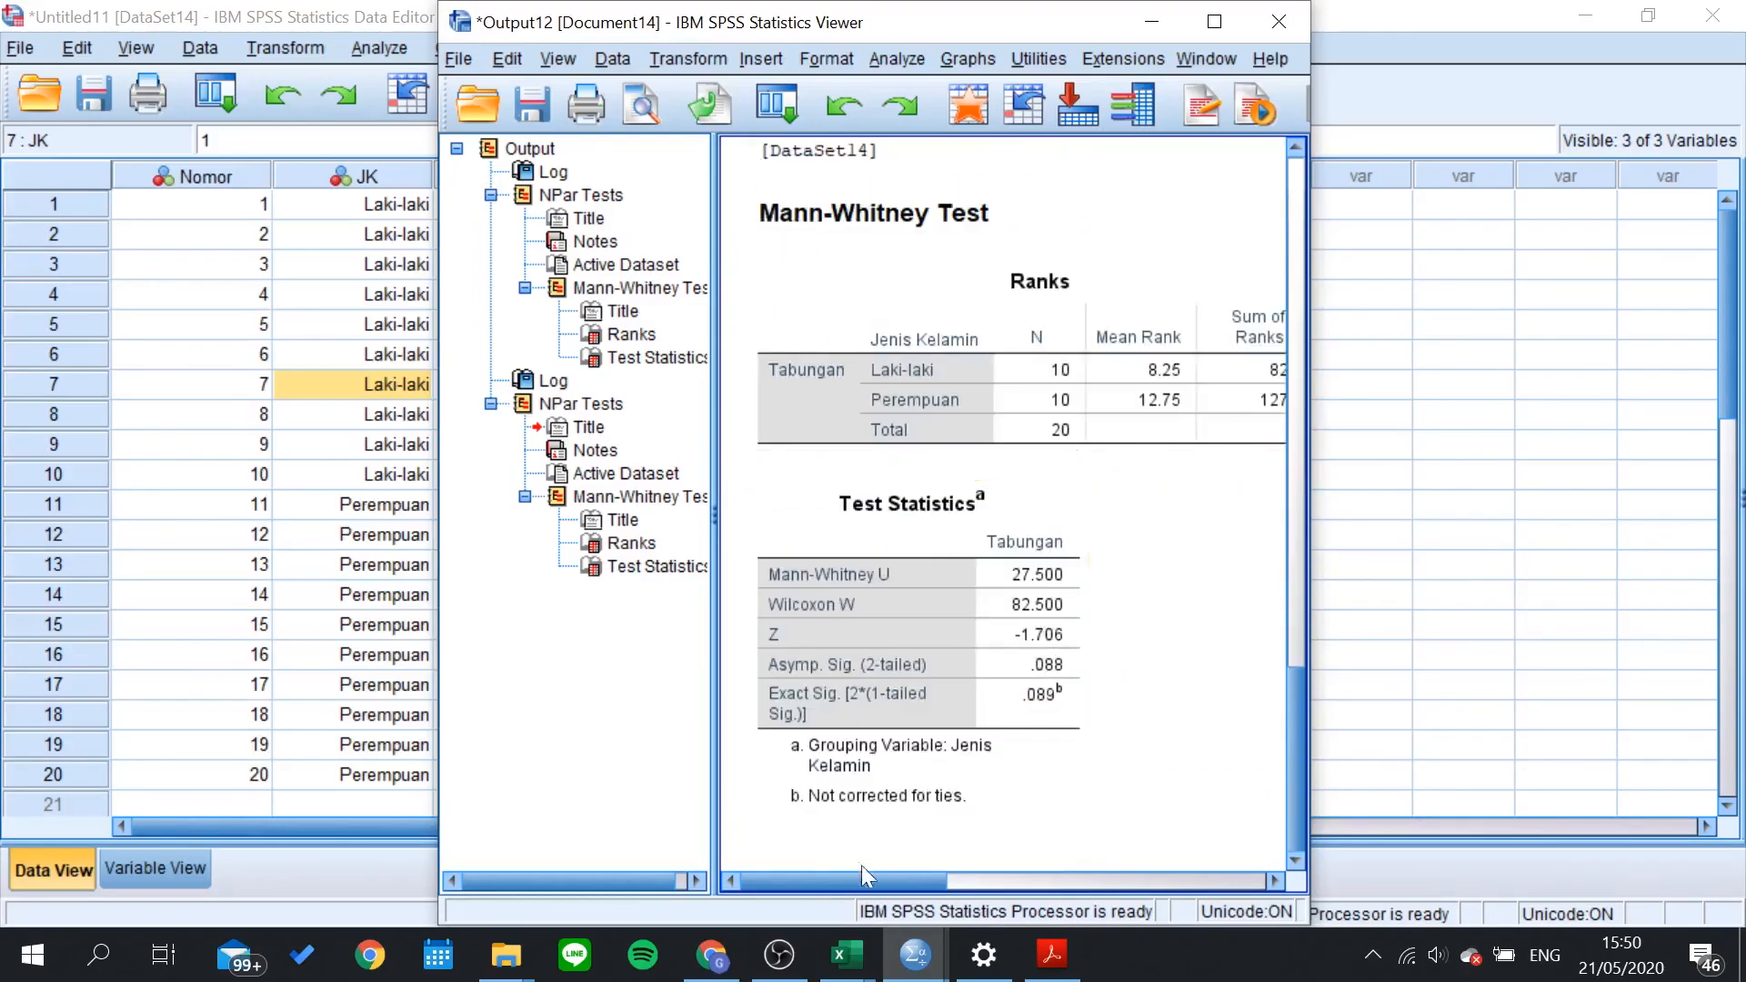
{"action": "mouse_move", "coordinate": [881, 879]}
{"action": "left_mouse_down"}
{"action": "mouse_move", "coordinate": [986, 879]}
{"action": "mouse_move", "coordinate": [904, 880]}
{"action": "left_mouse_up"}
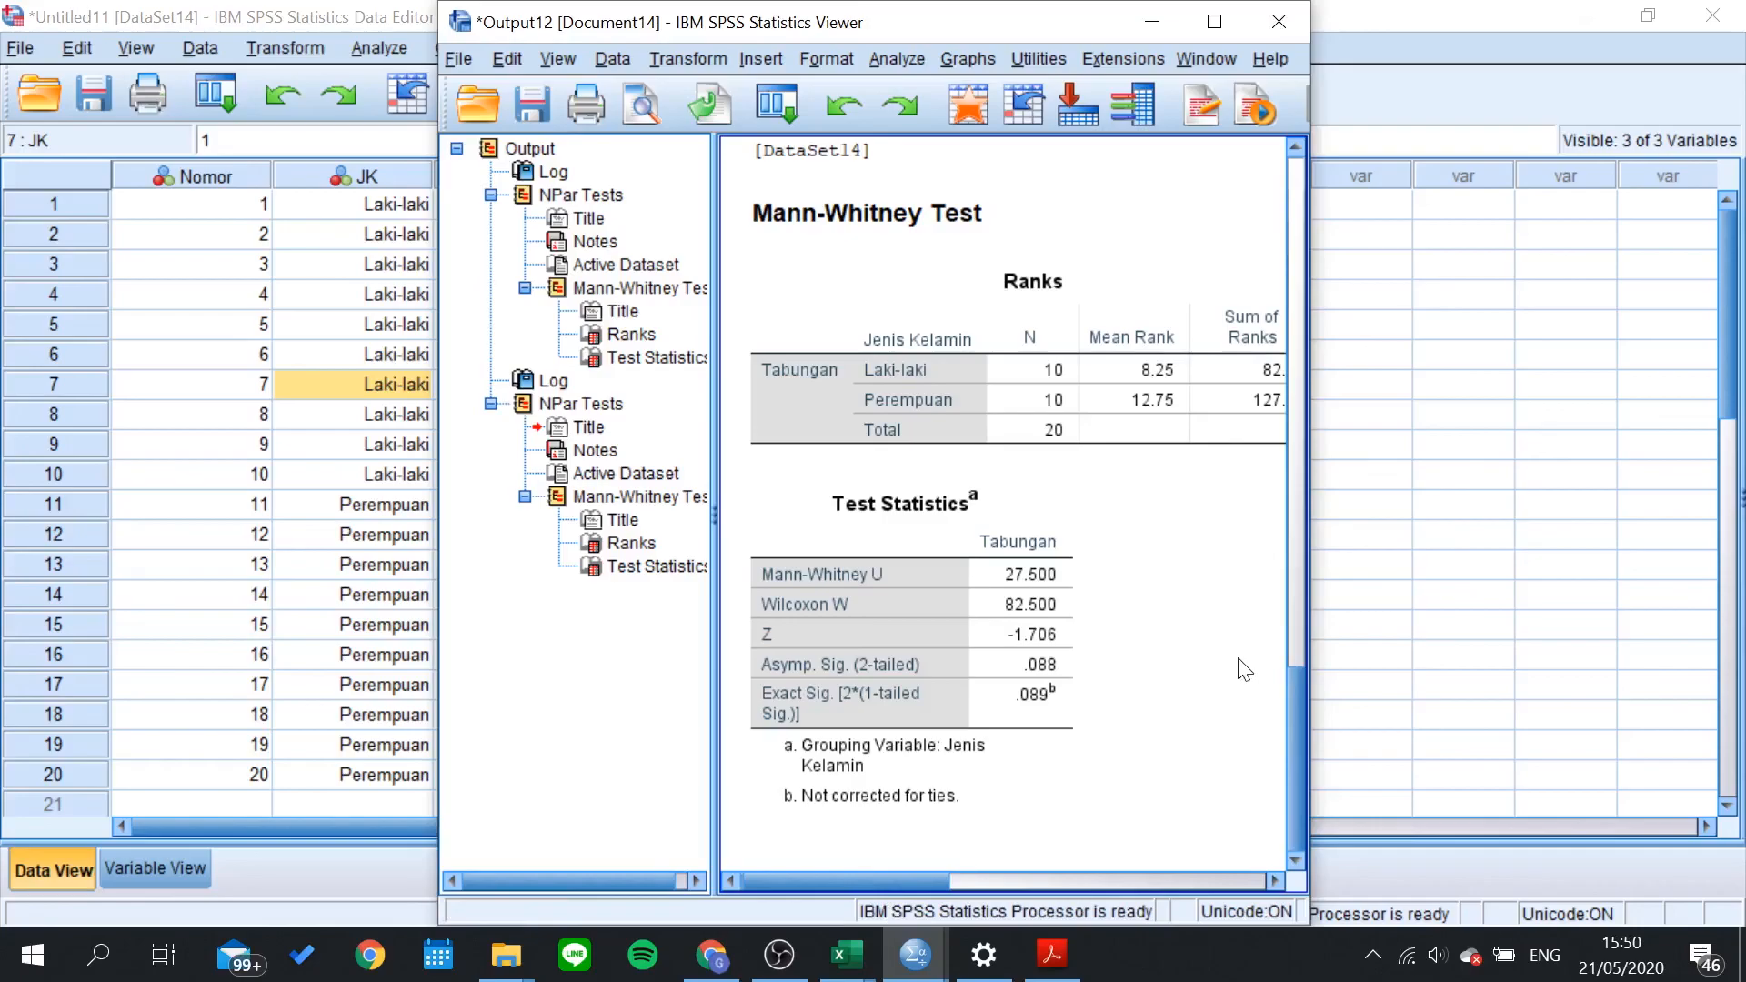
Step: Minimise the output viewer and return to the savings dataset, selecting the JK value of case 8
{"action": "left_click", "coordinate": [1151, 21]}
{"action": "left_click", "coordinate": [374, 424]}
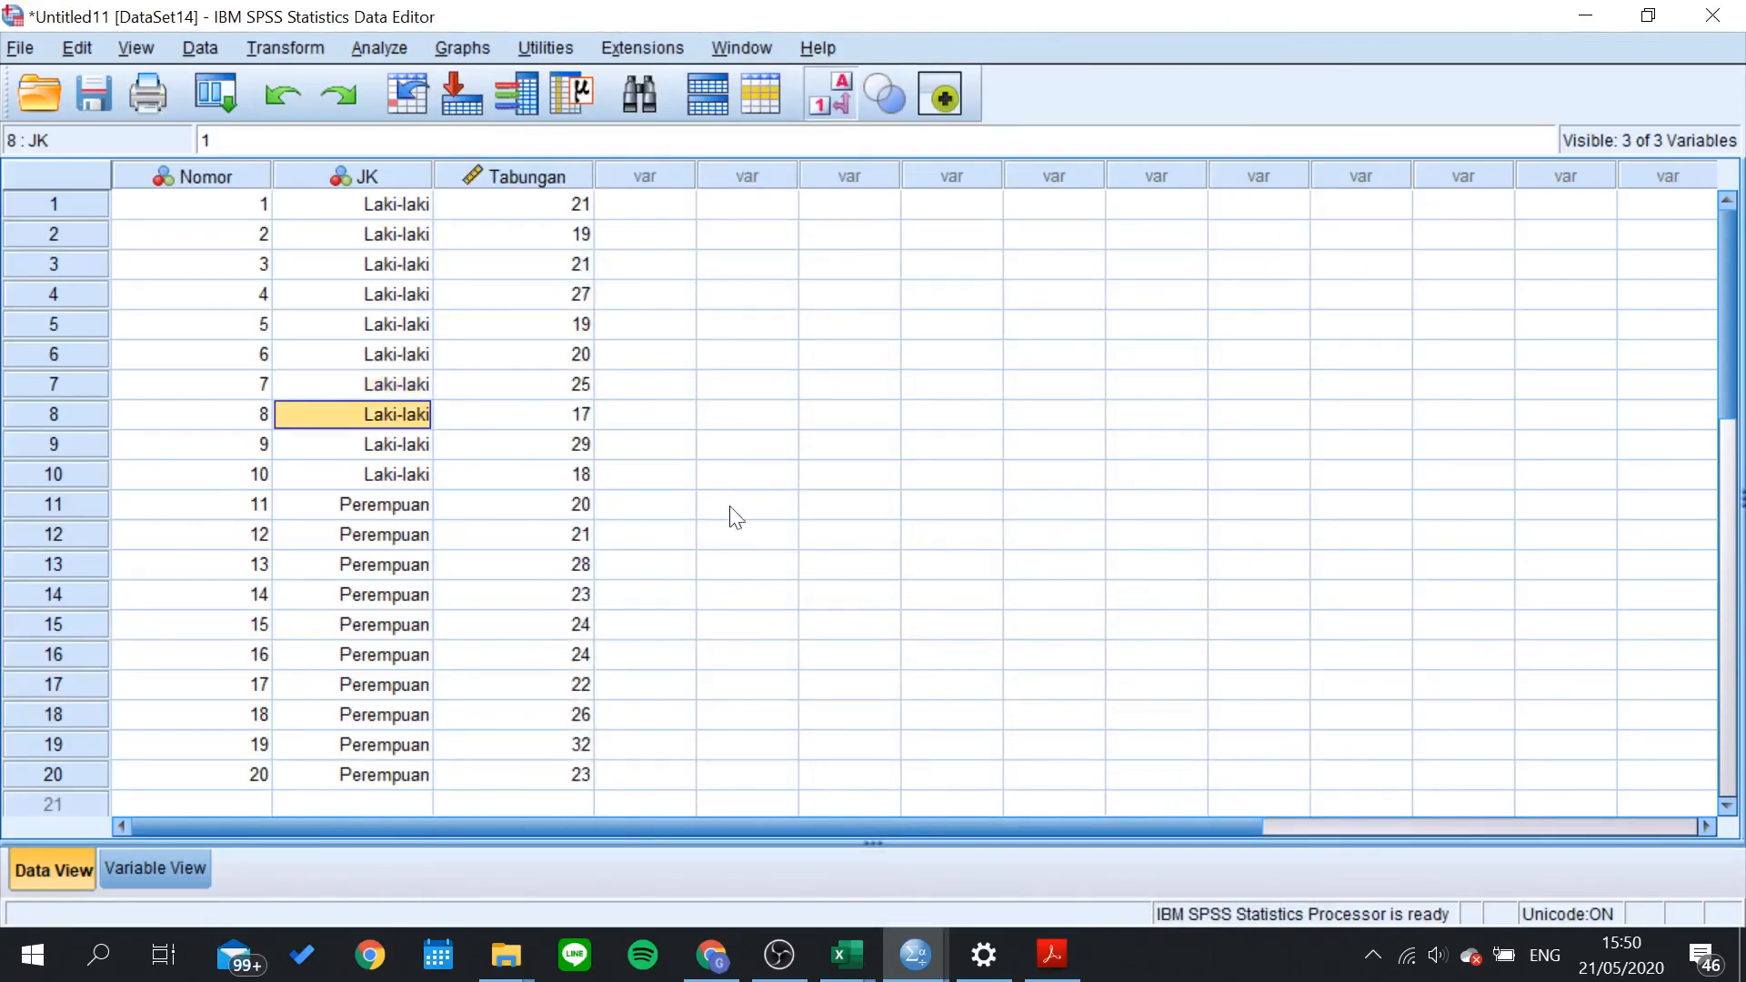